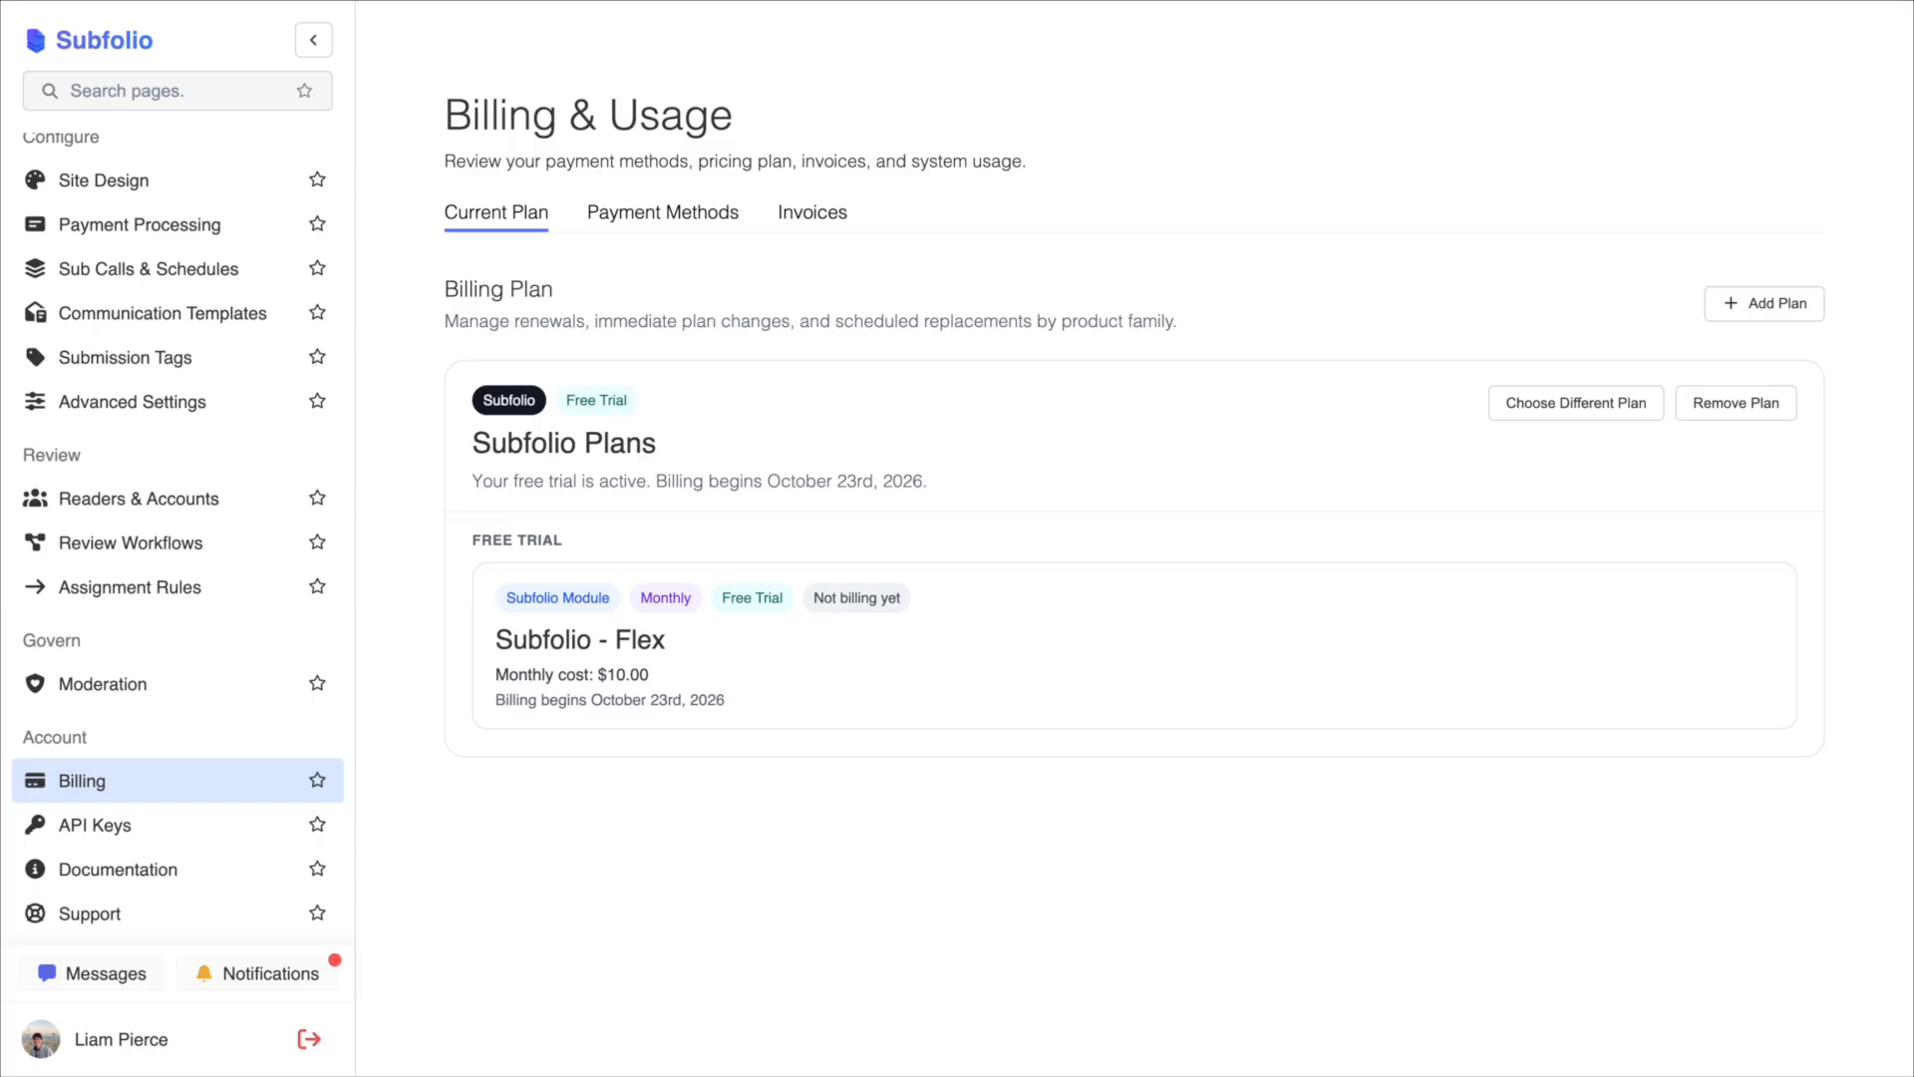
- Add the monthly Subfolio Commerce - Demon plan to the billing account and confirm starting it
click(1746, 310)
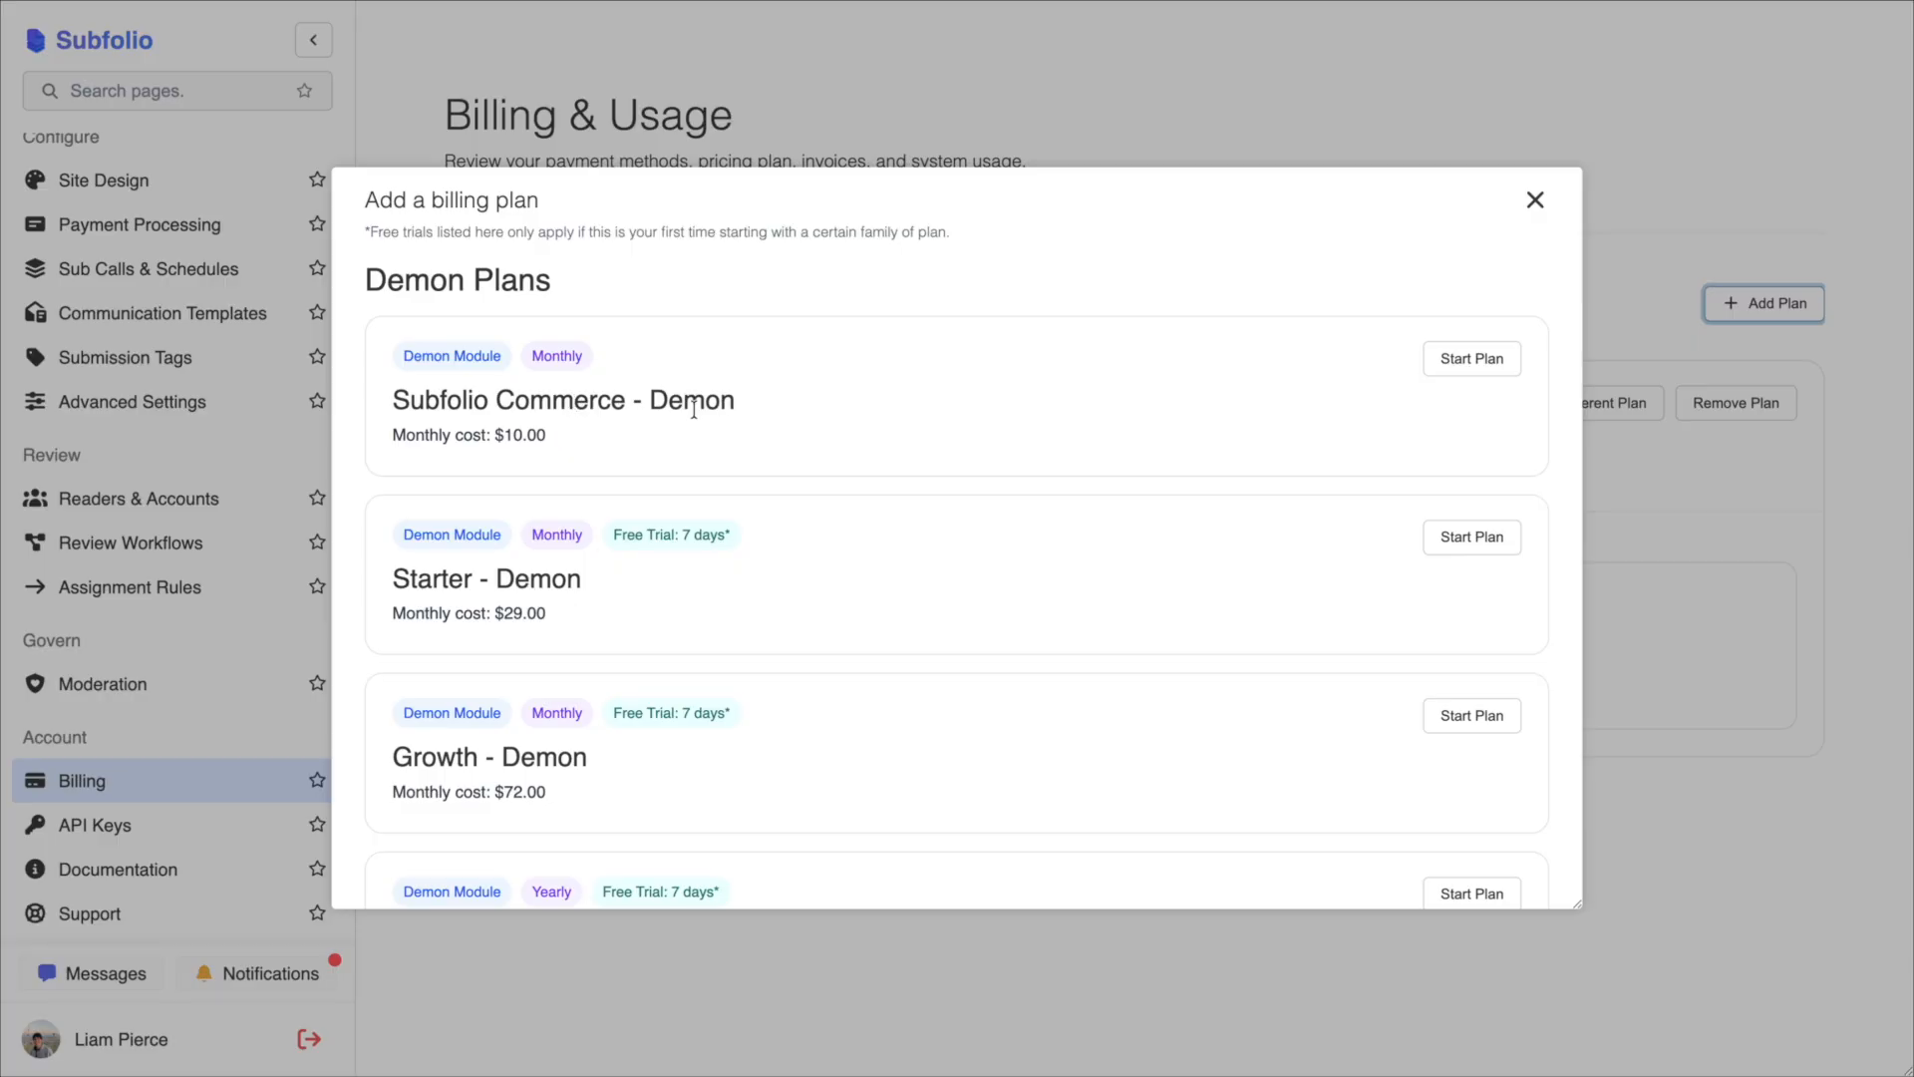
click(1485, 356)
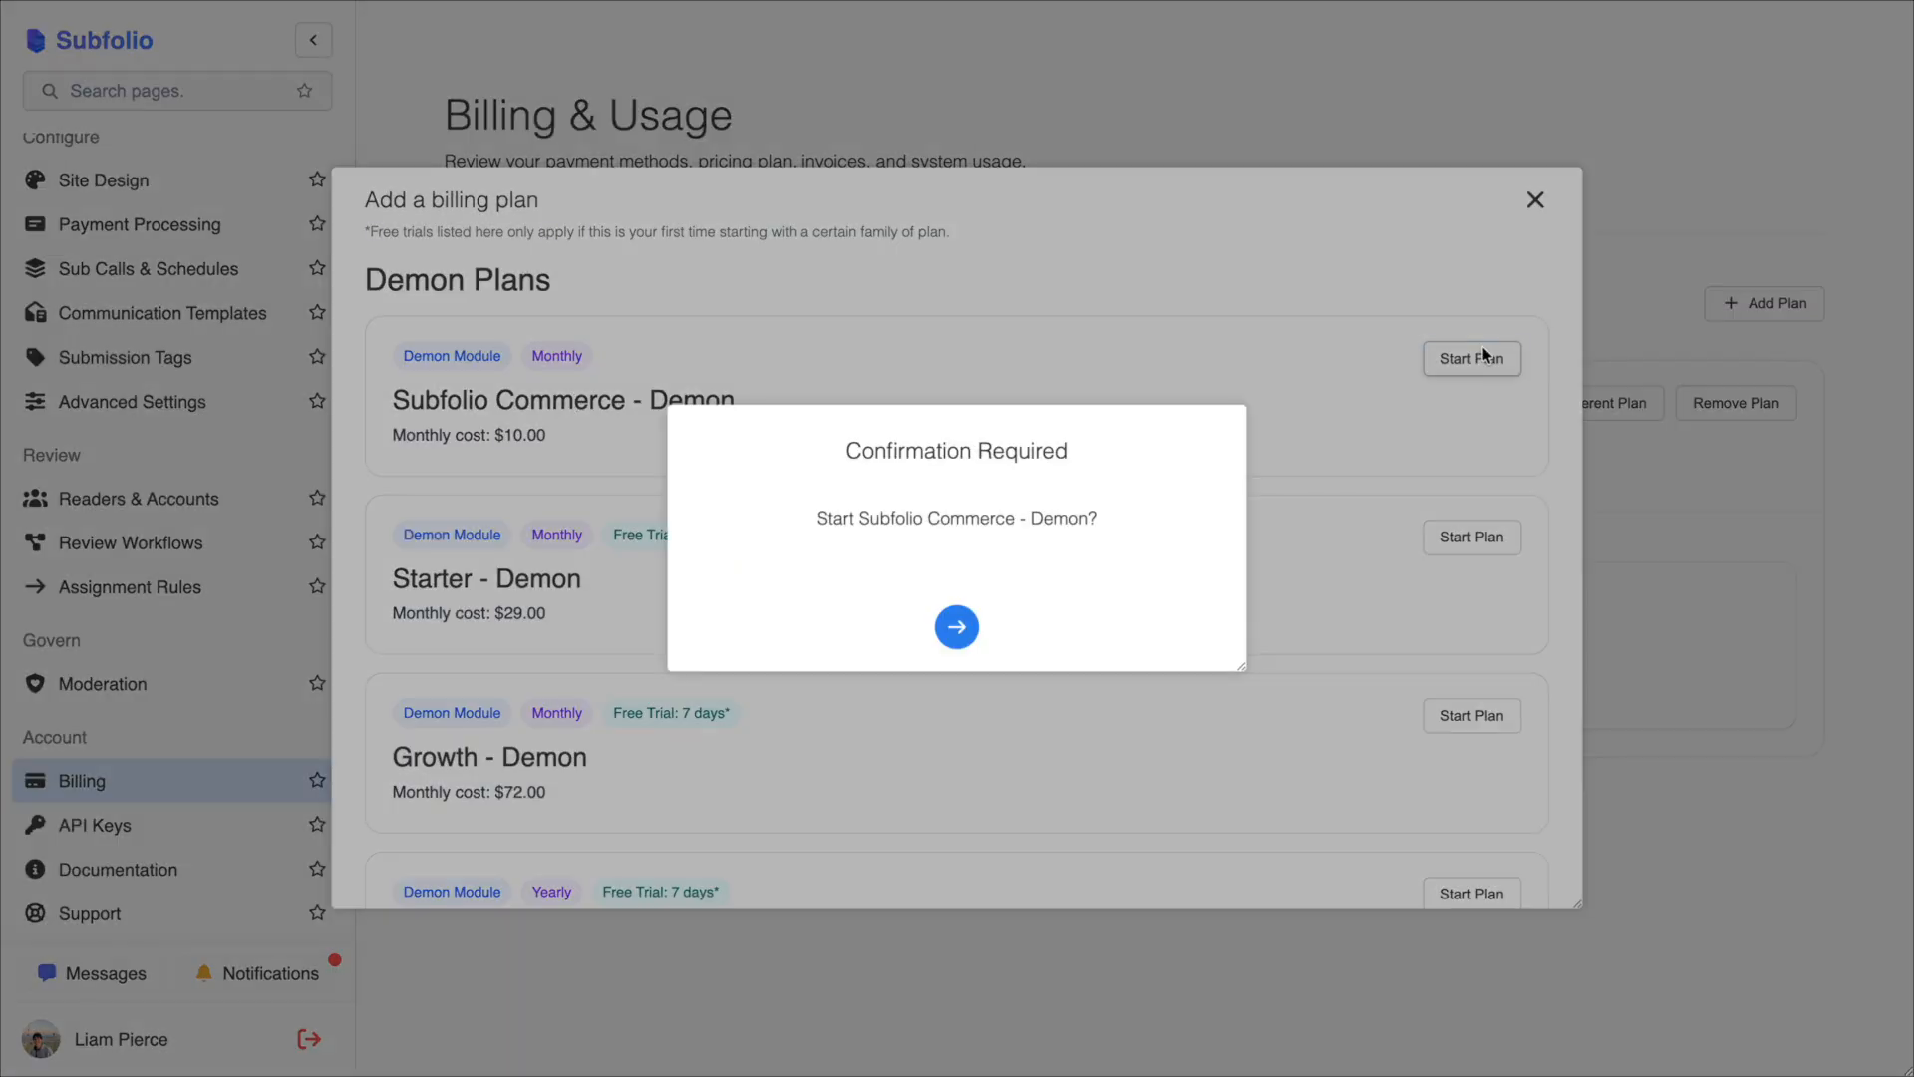
click(952, 628)
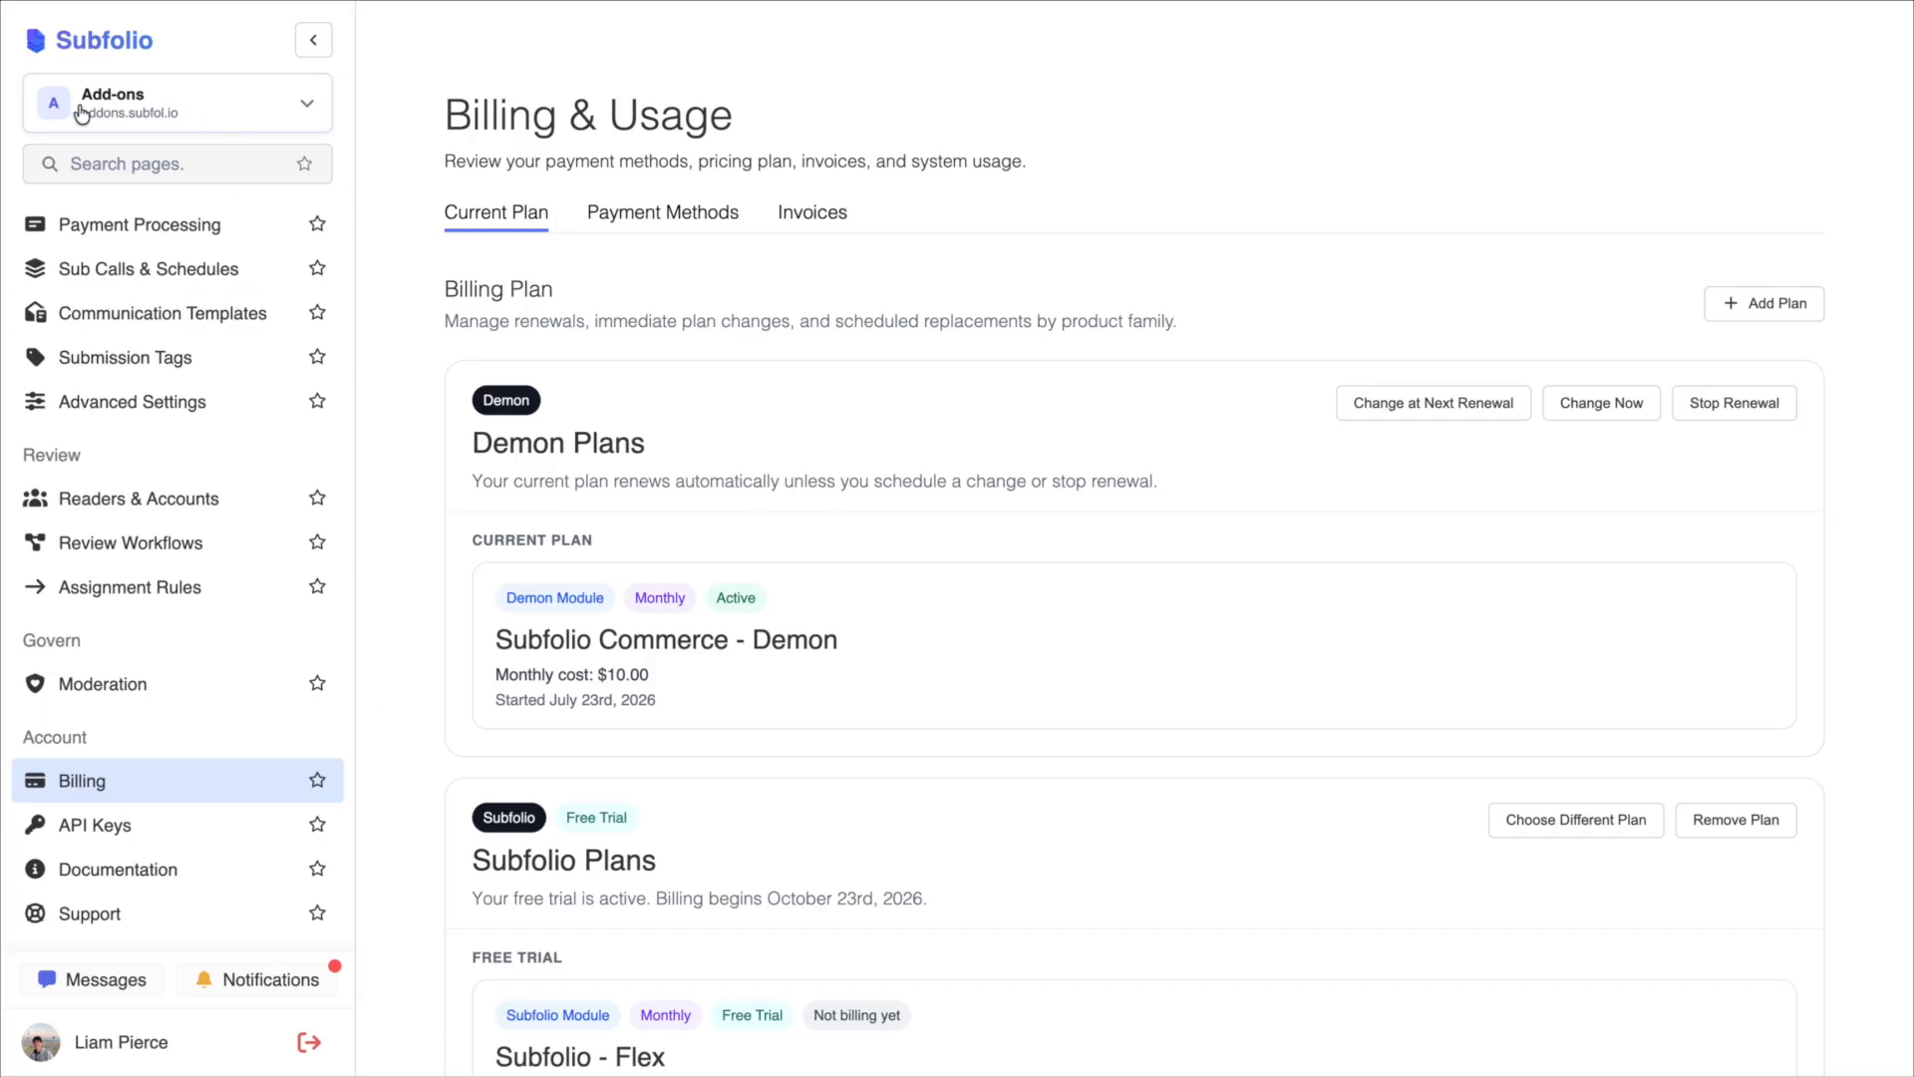
- Switch to the Add-ons Demon workspace and open its product catalog
click(275, 105)
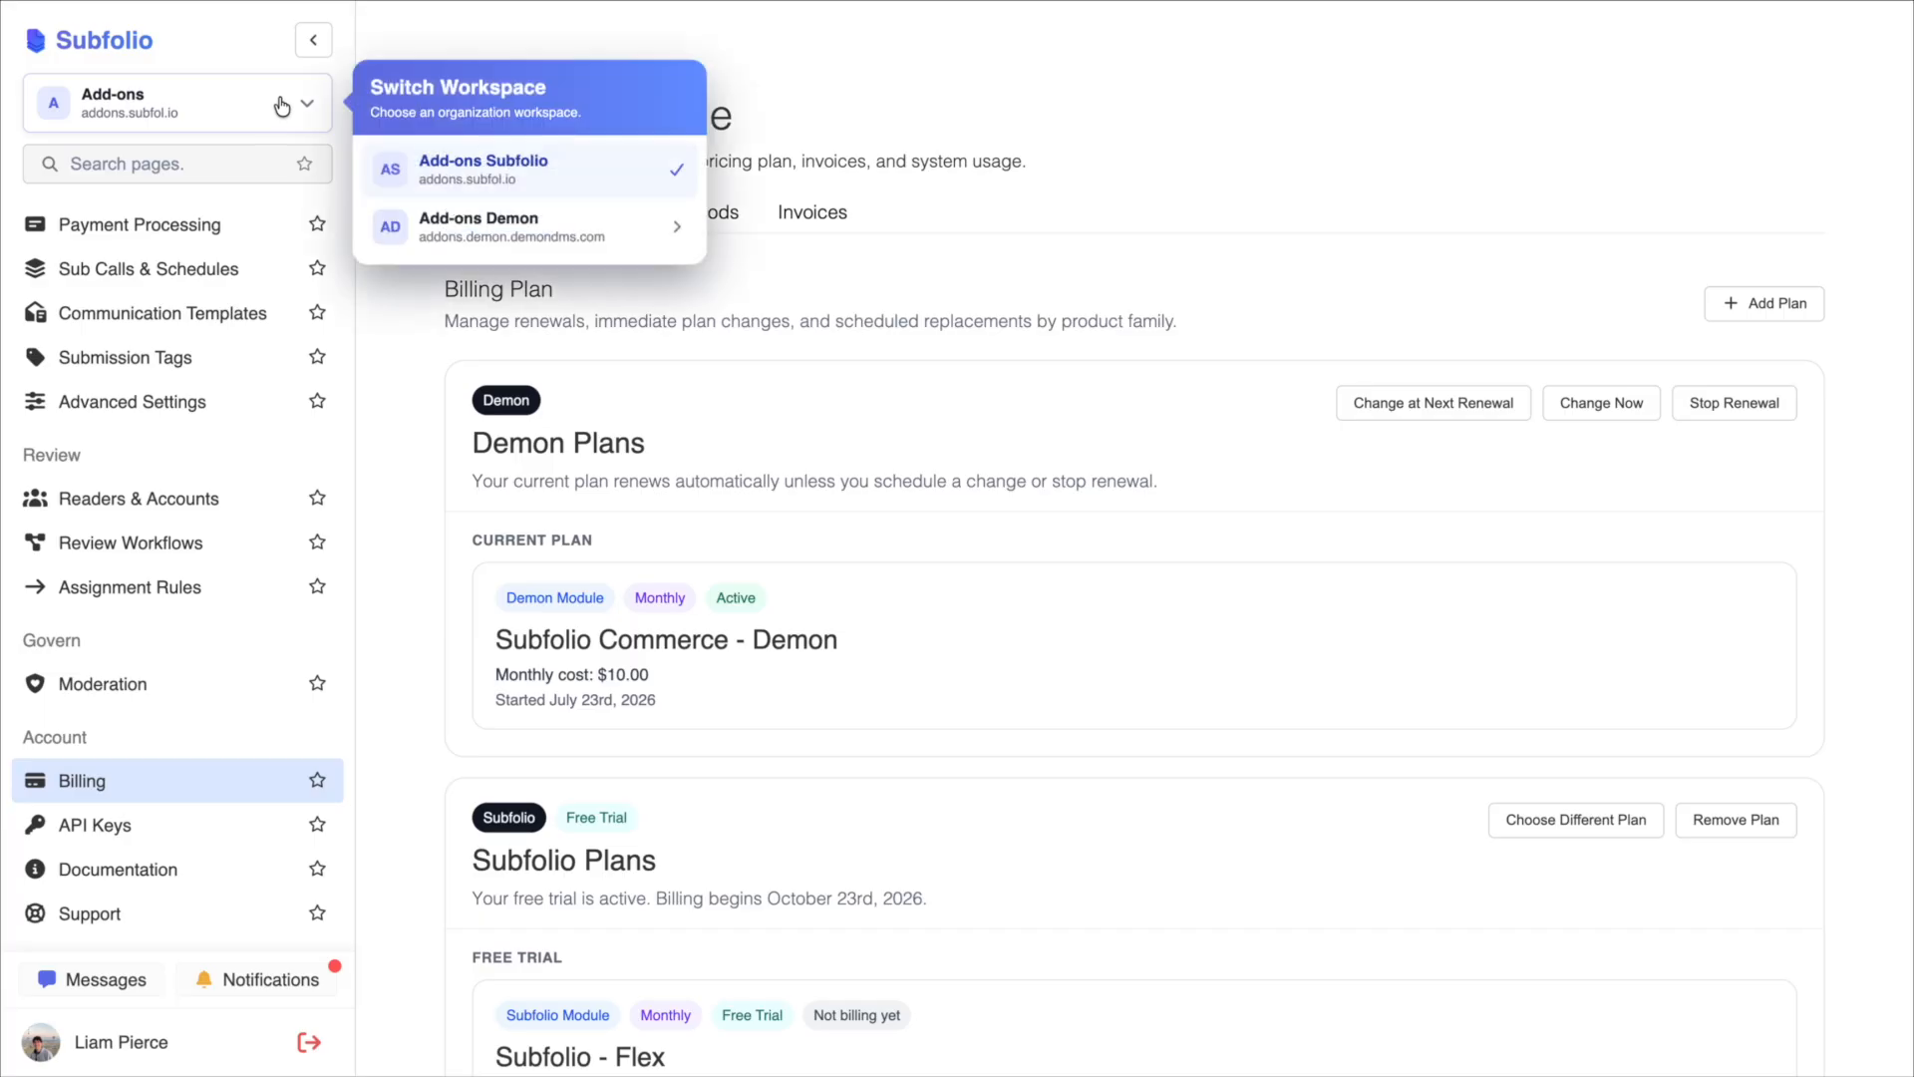
click(500, 229)
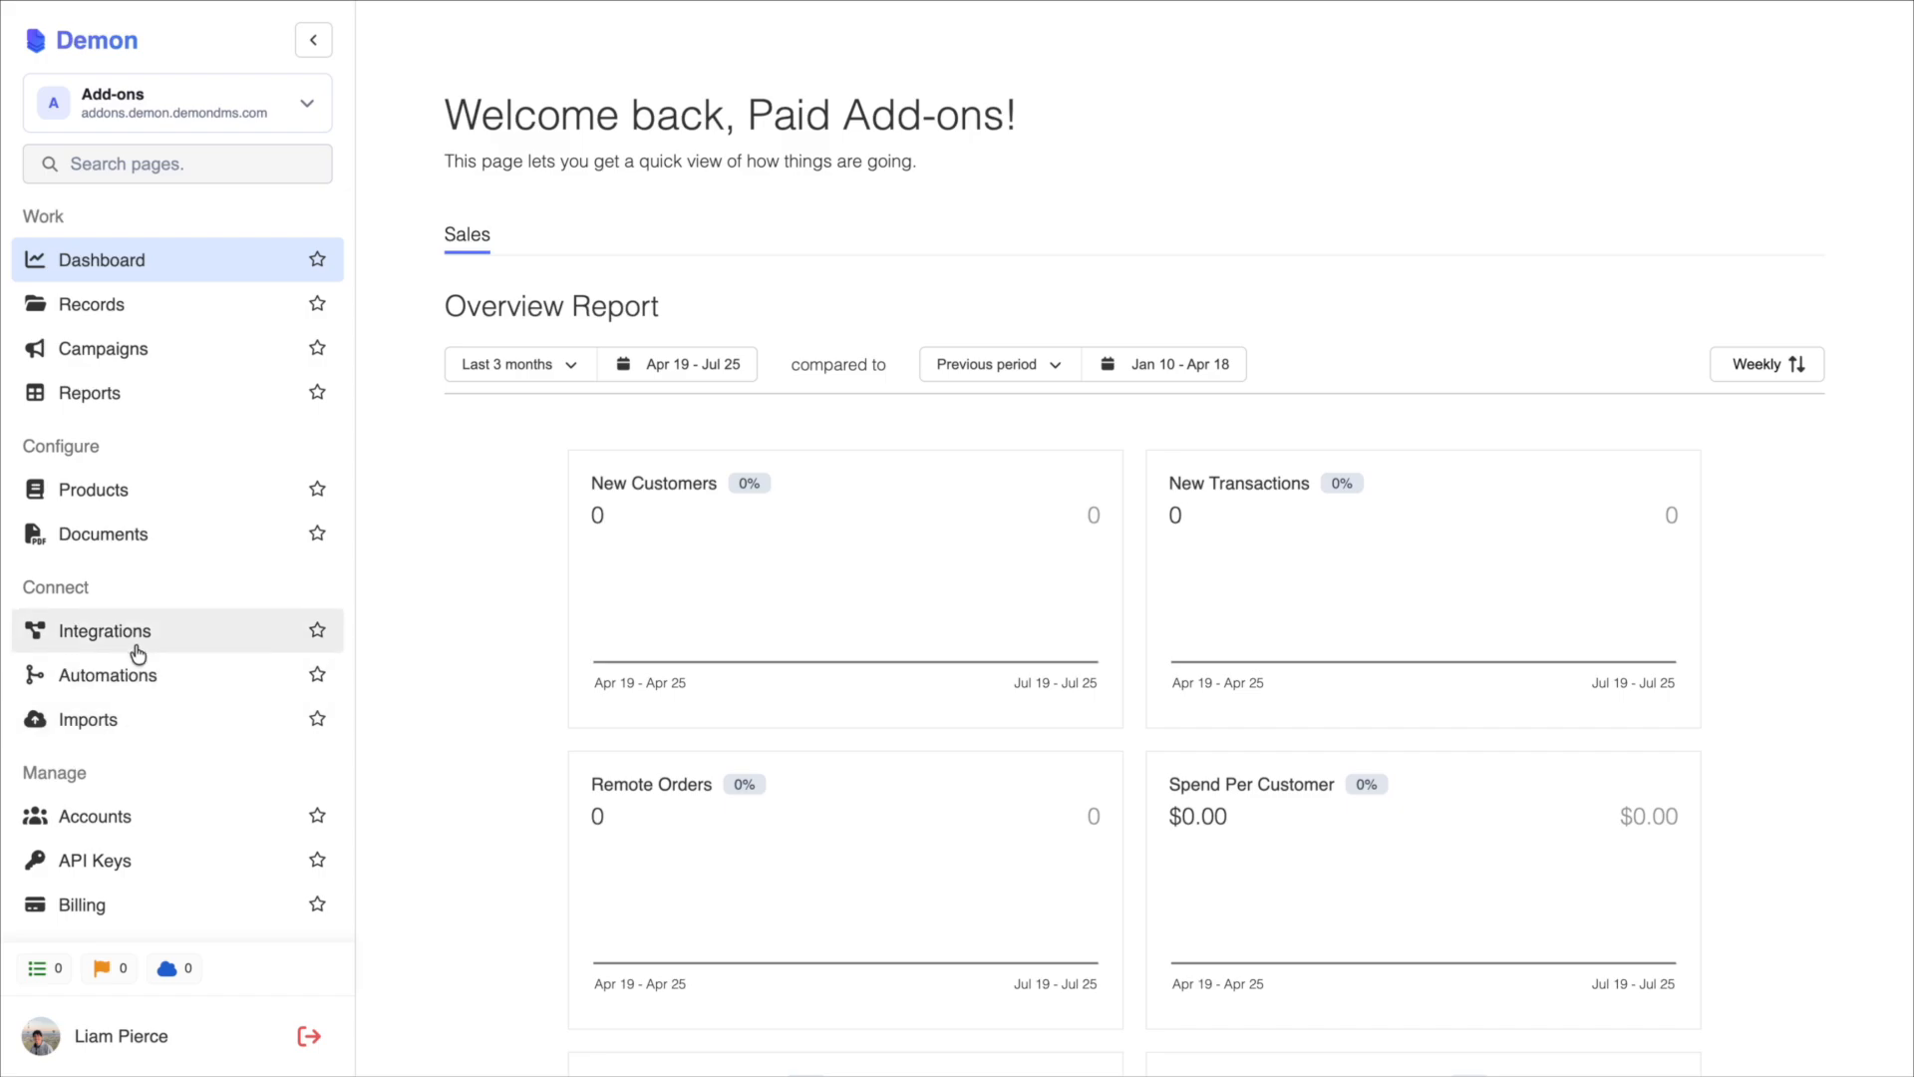
click(126, 492)
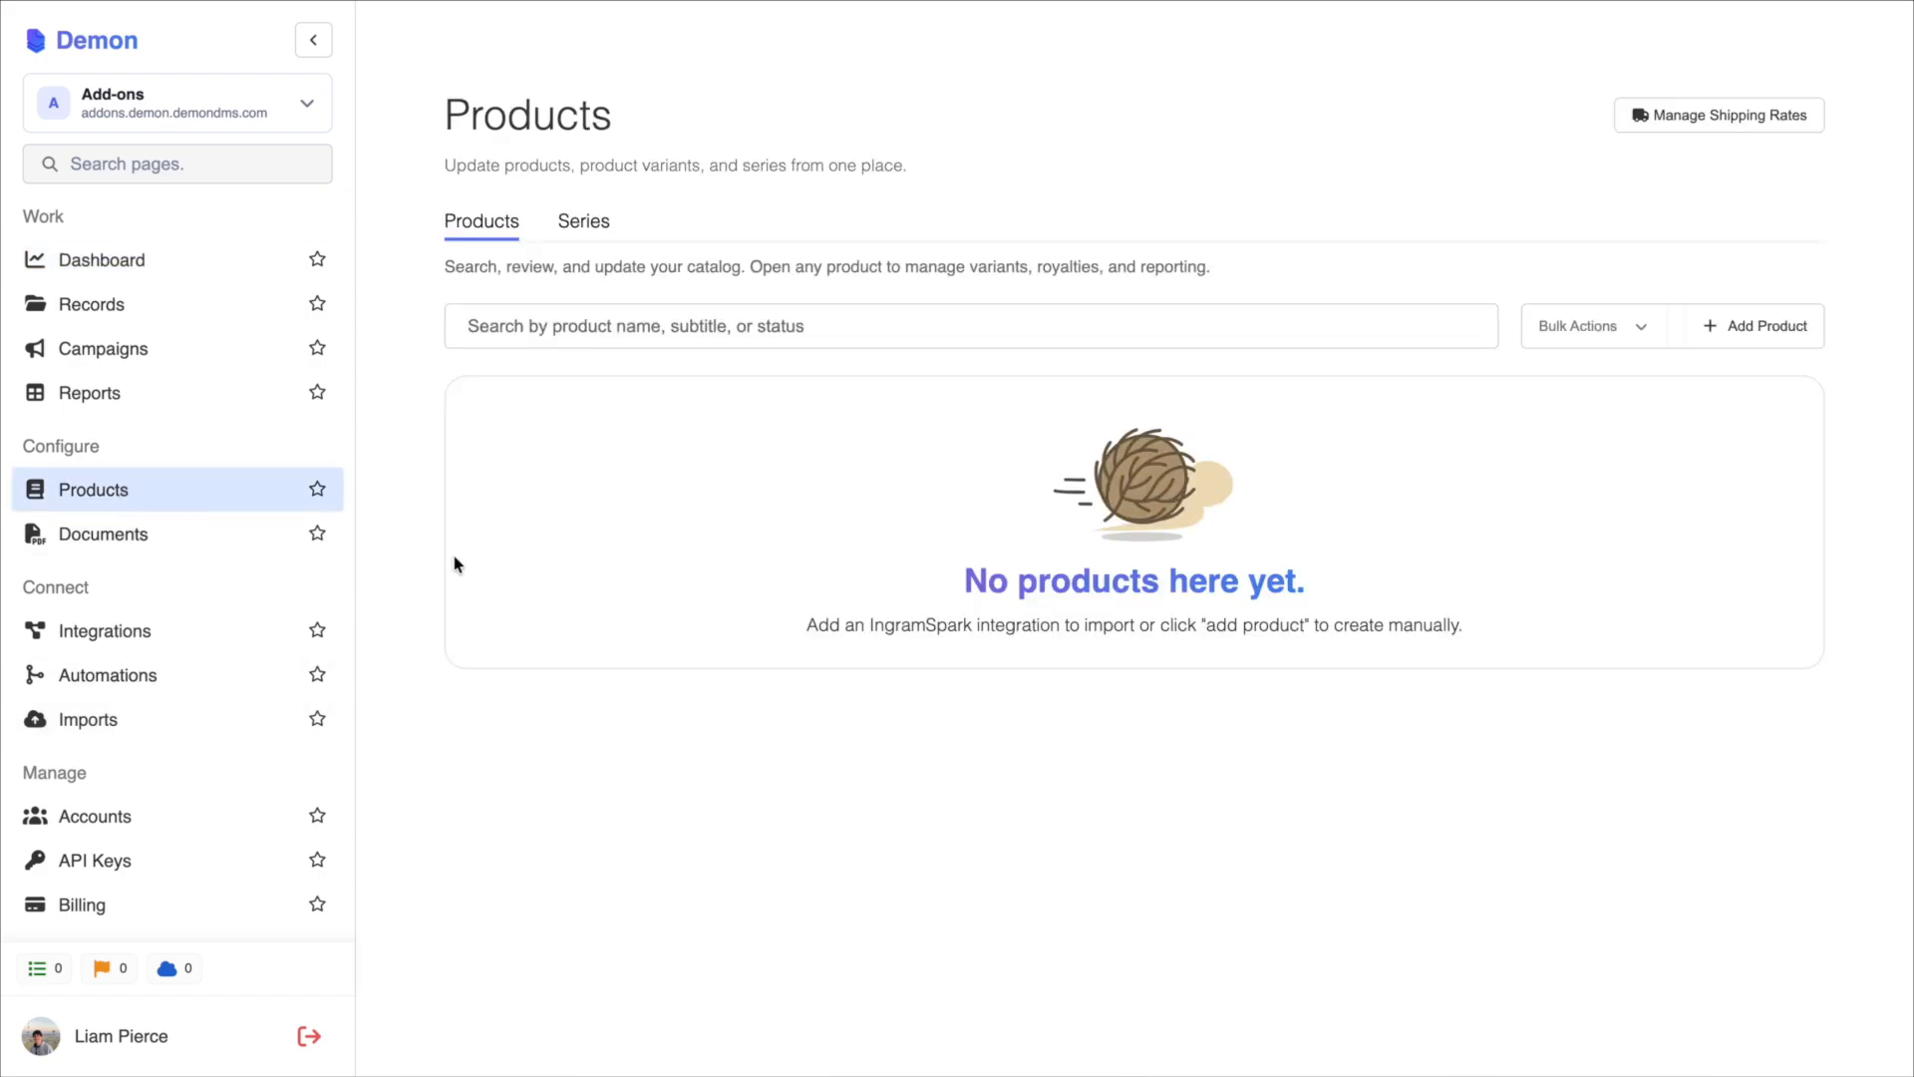
click(599, 236)
- Create a product named Issue 1 with the Issue 1 Cover image
click(1766, 327)
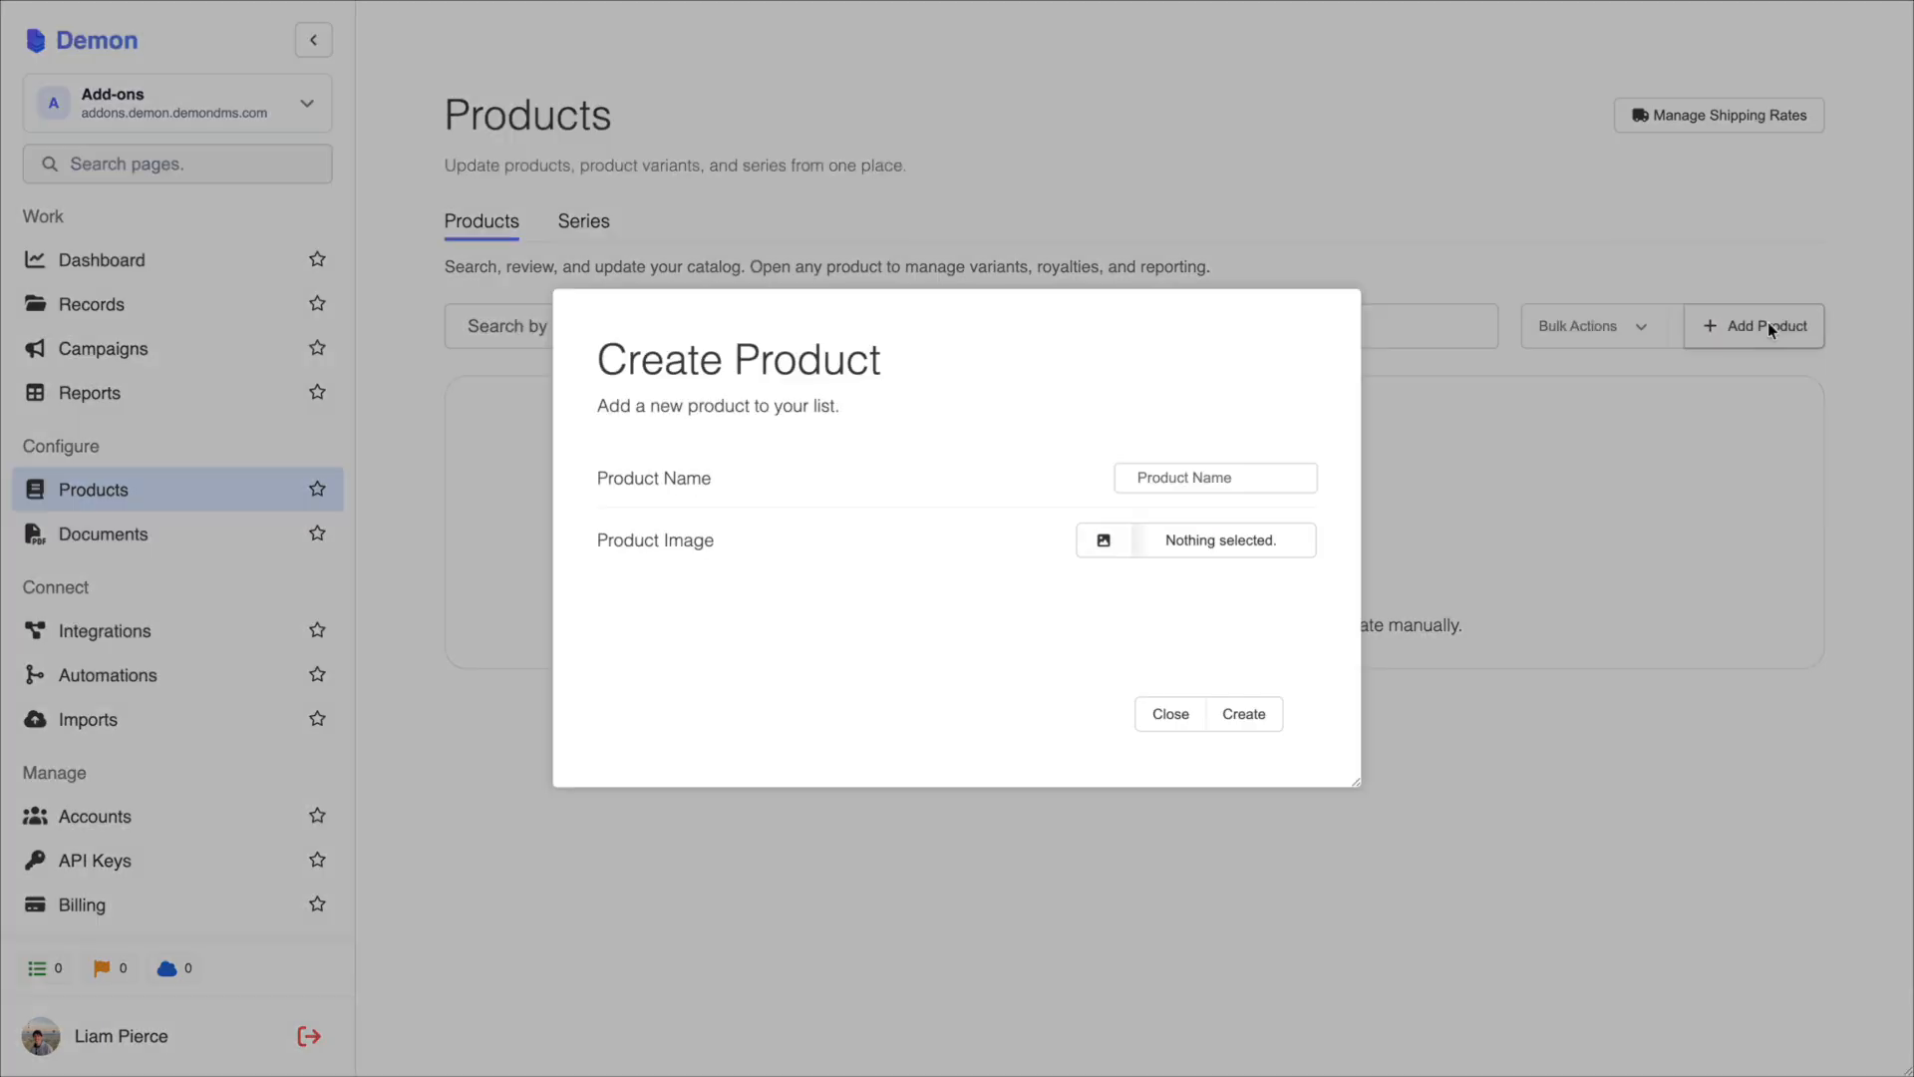
click(1260, 478)
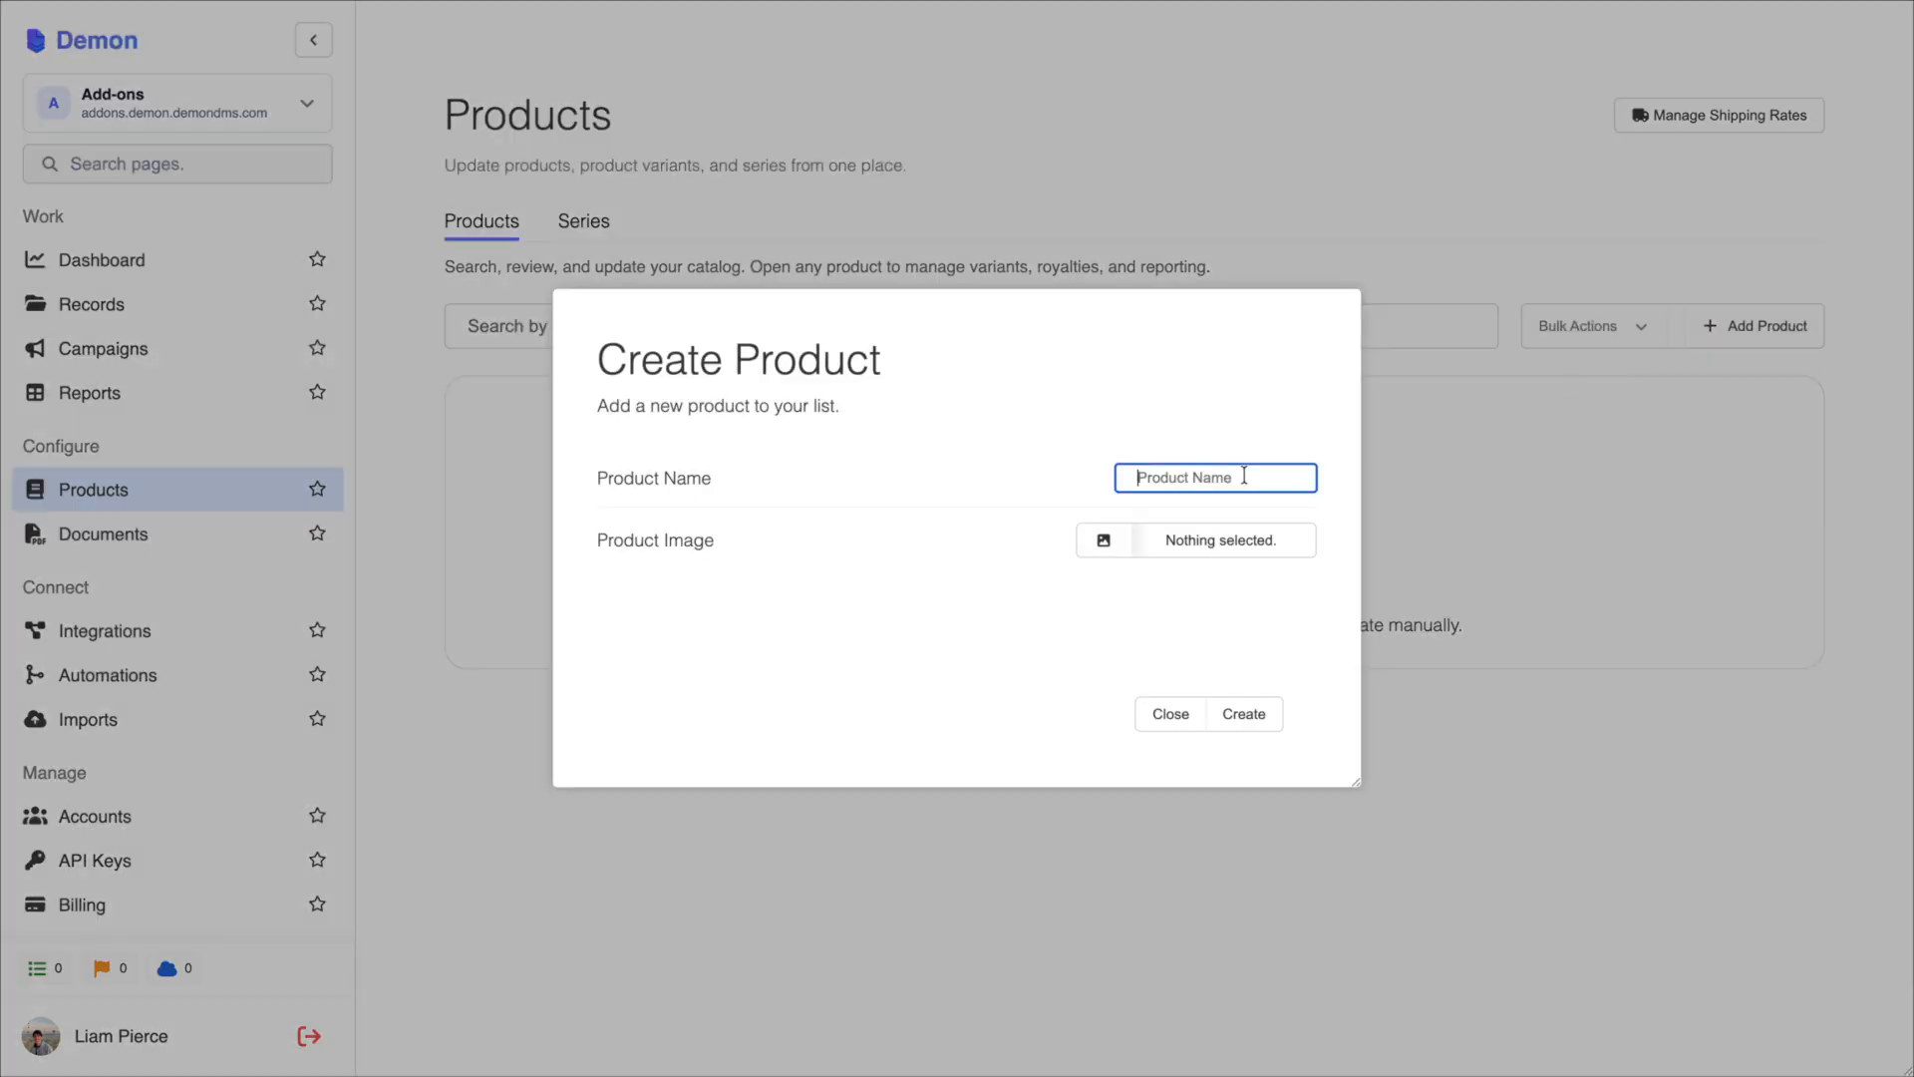
text(Issue 1)
click(1234, 542)
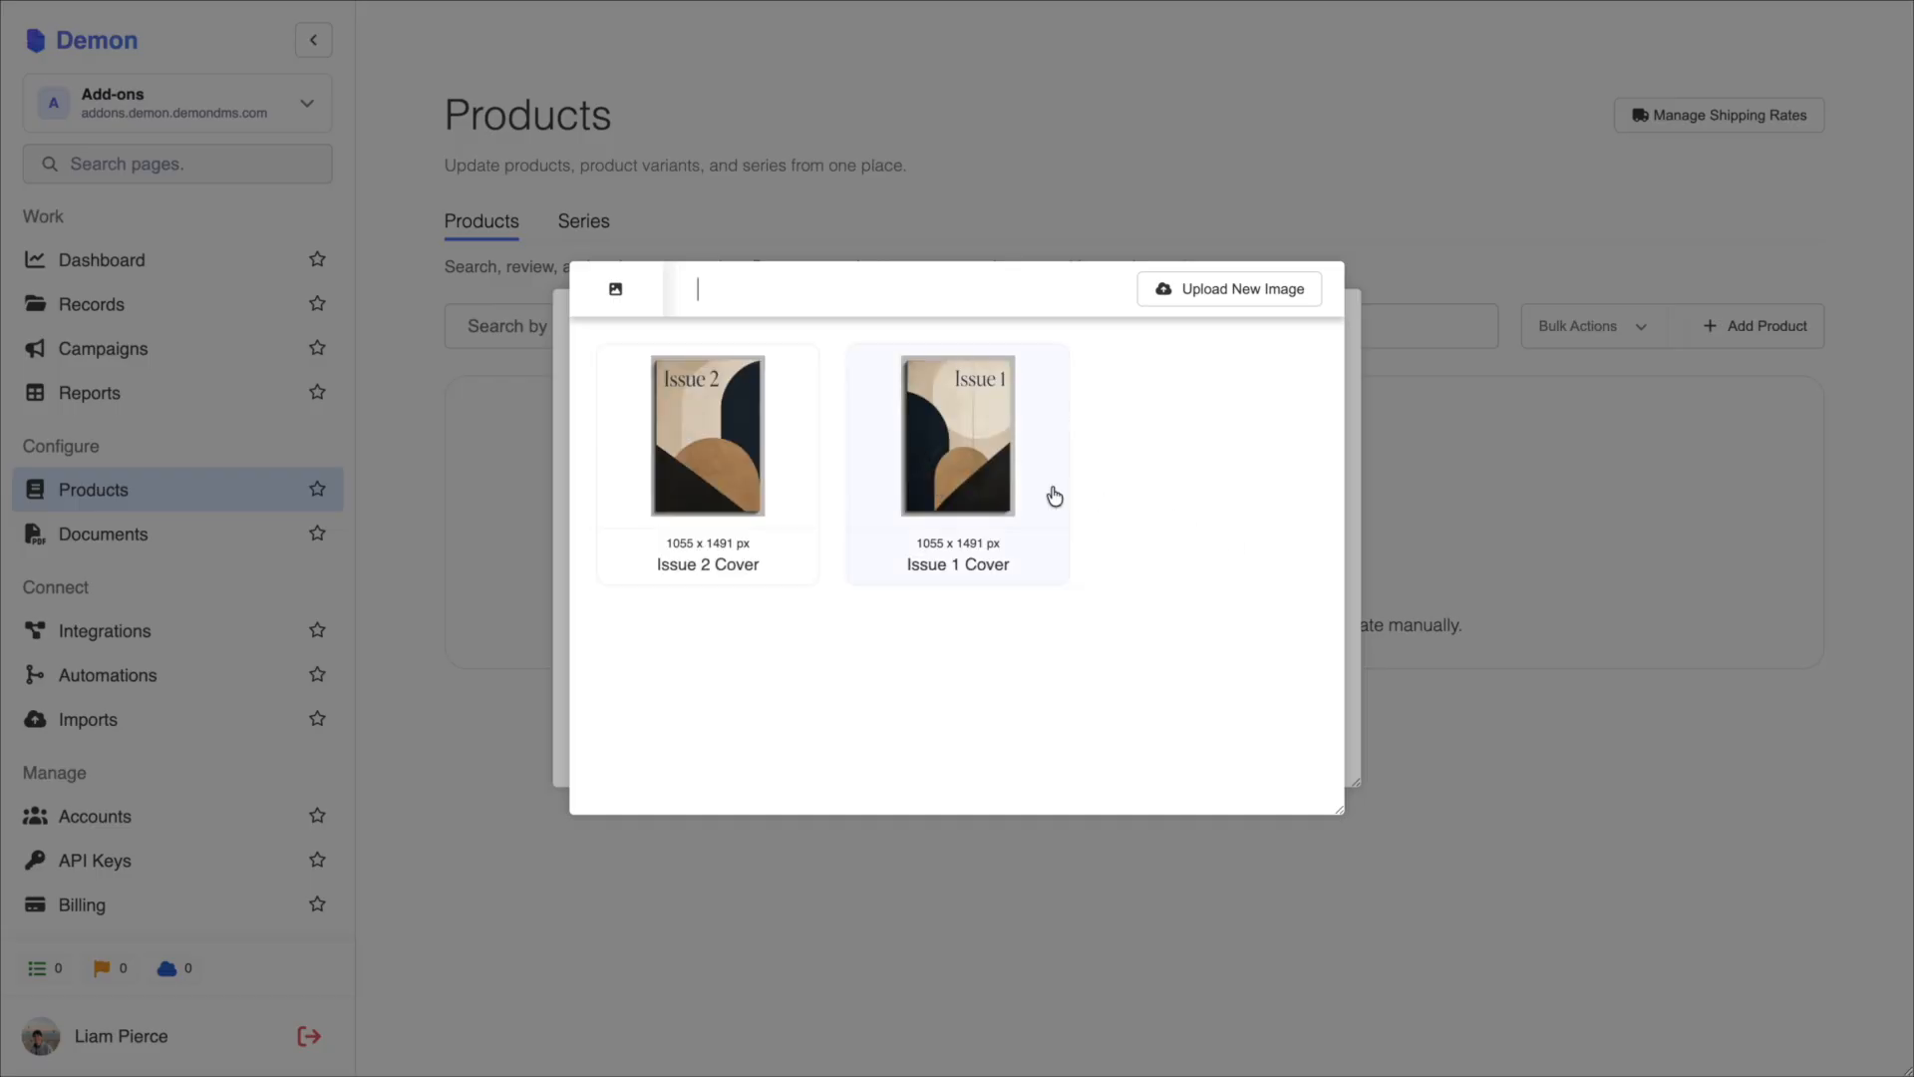
click(997, 485)
click(1261, 716)
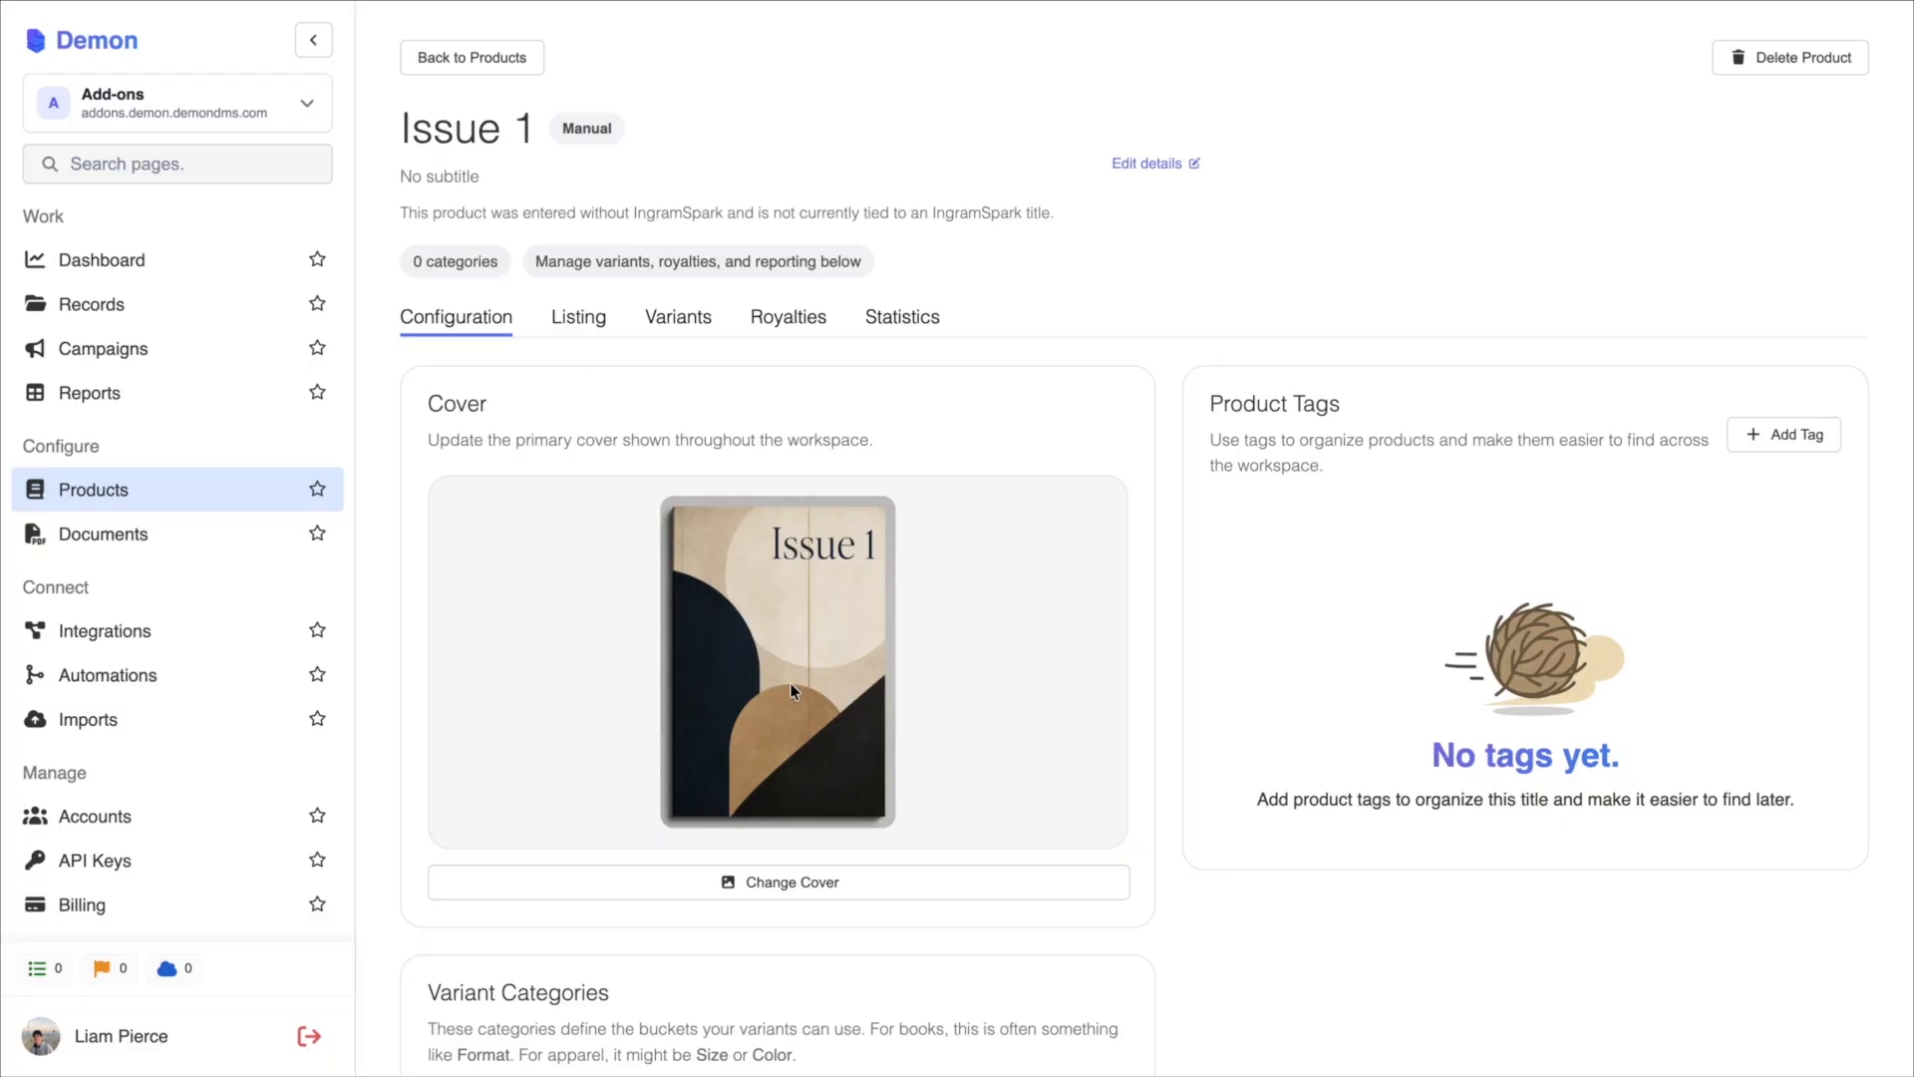
- Add and save an Issue 1 variant with a unit price of $16.95, and start an inventory transaction for it
scroll(1522, 561, down, 2)
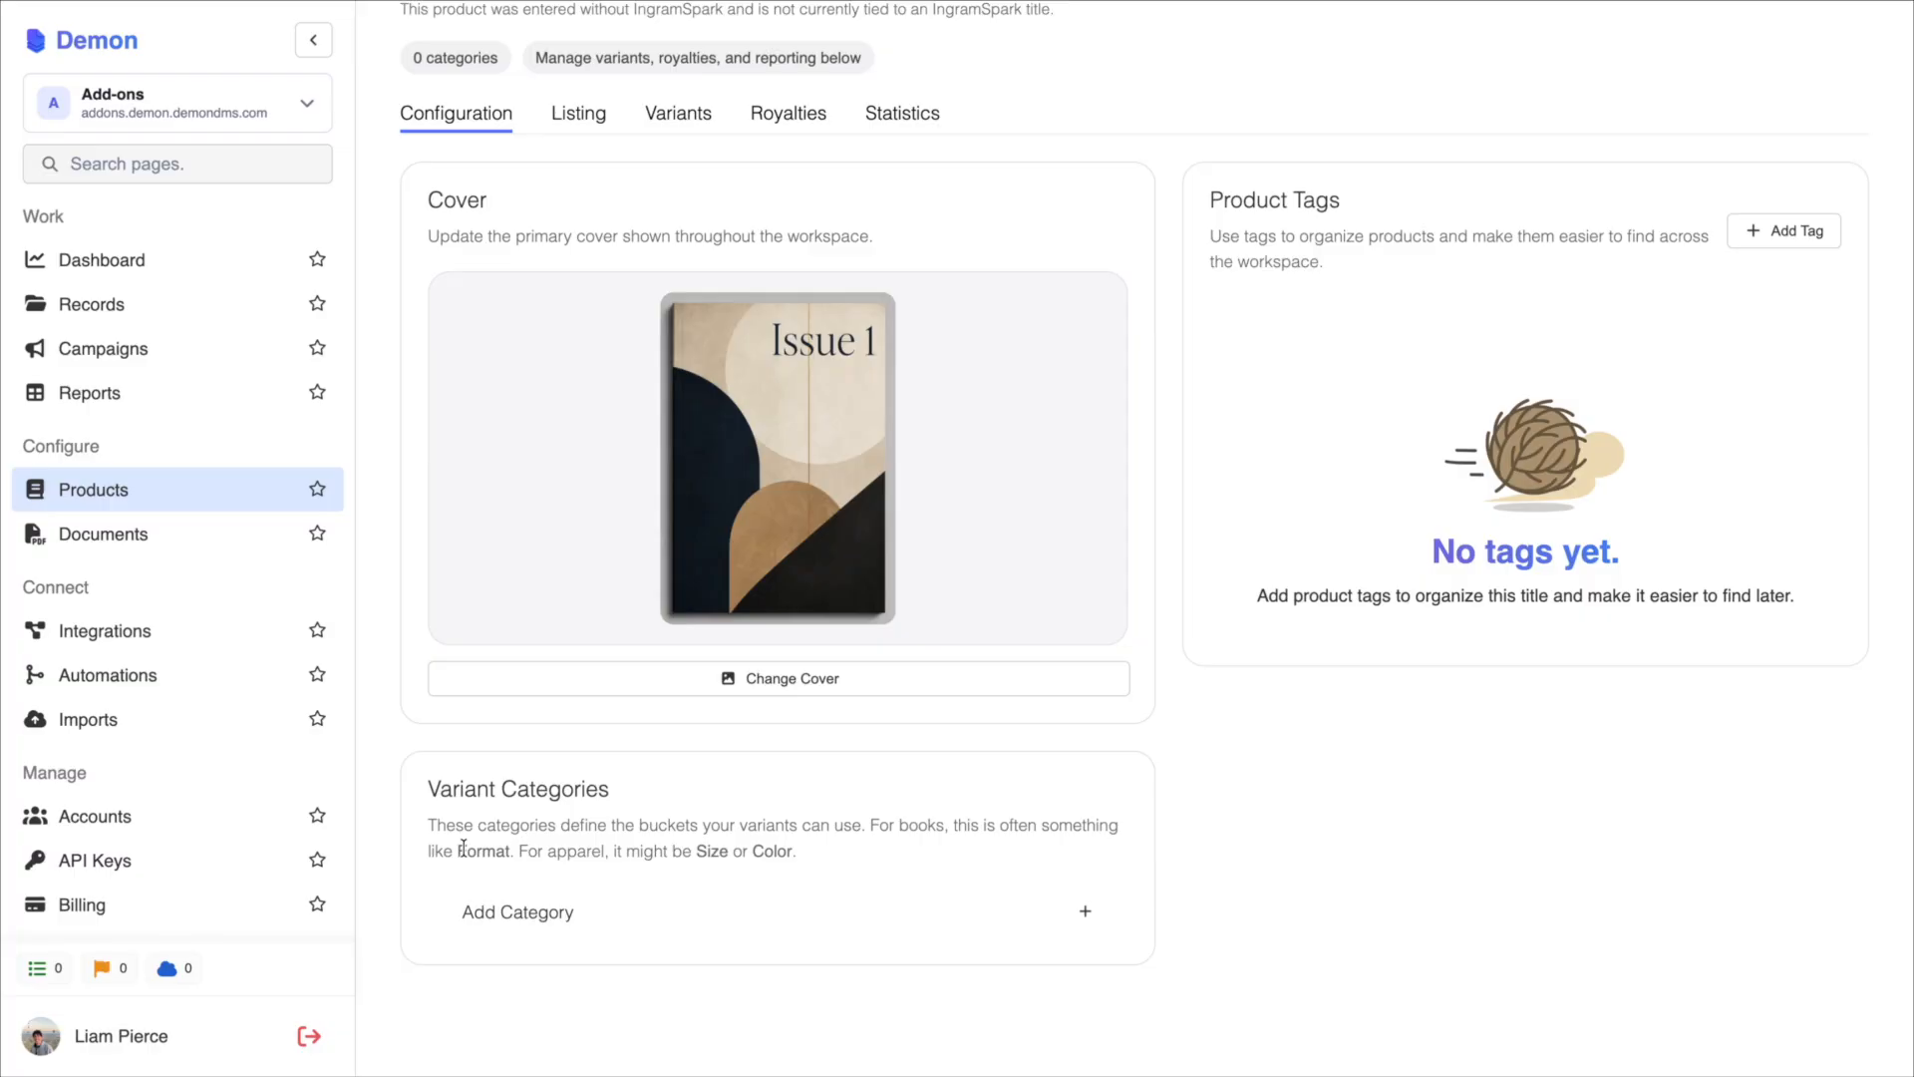
scroll(463, 848, up, 2)
click(702, 317)
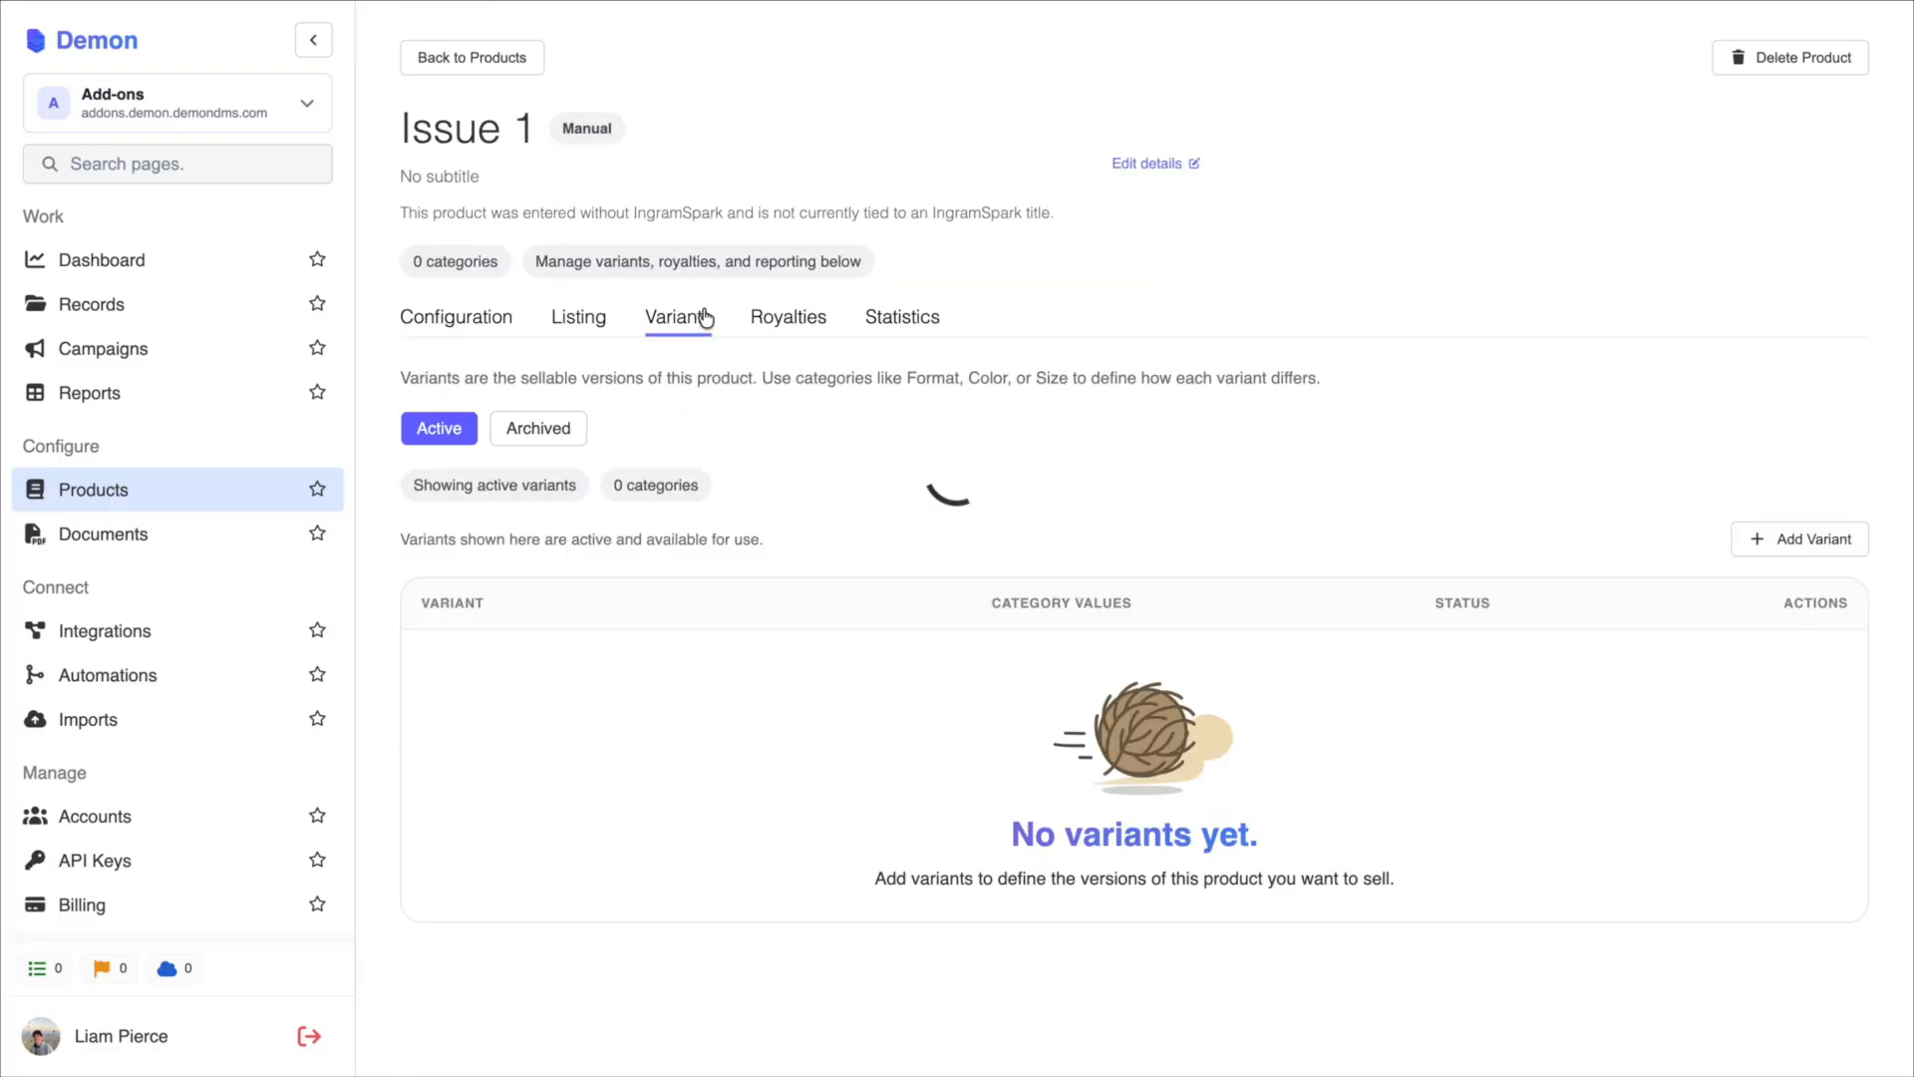
click(1794, 538)
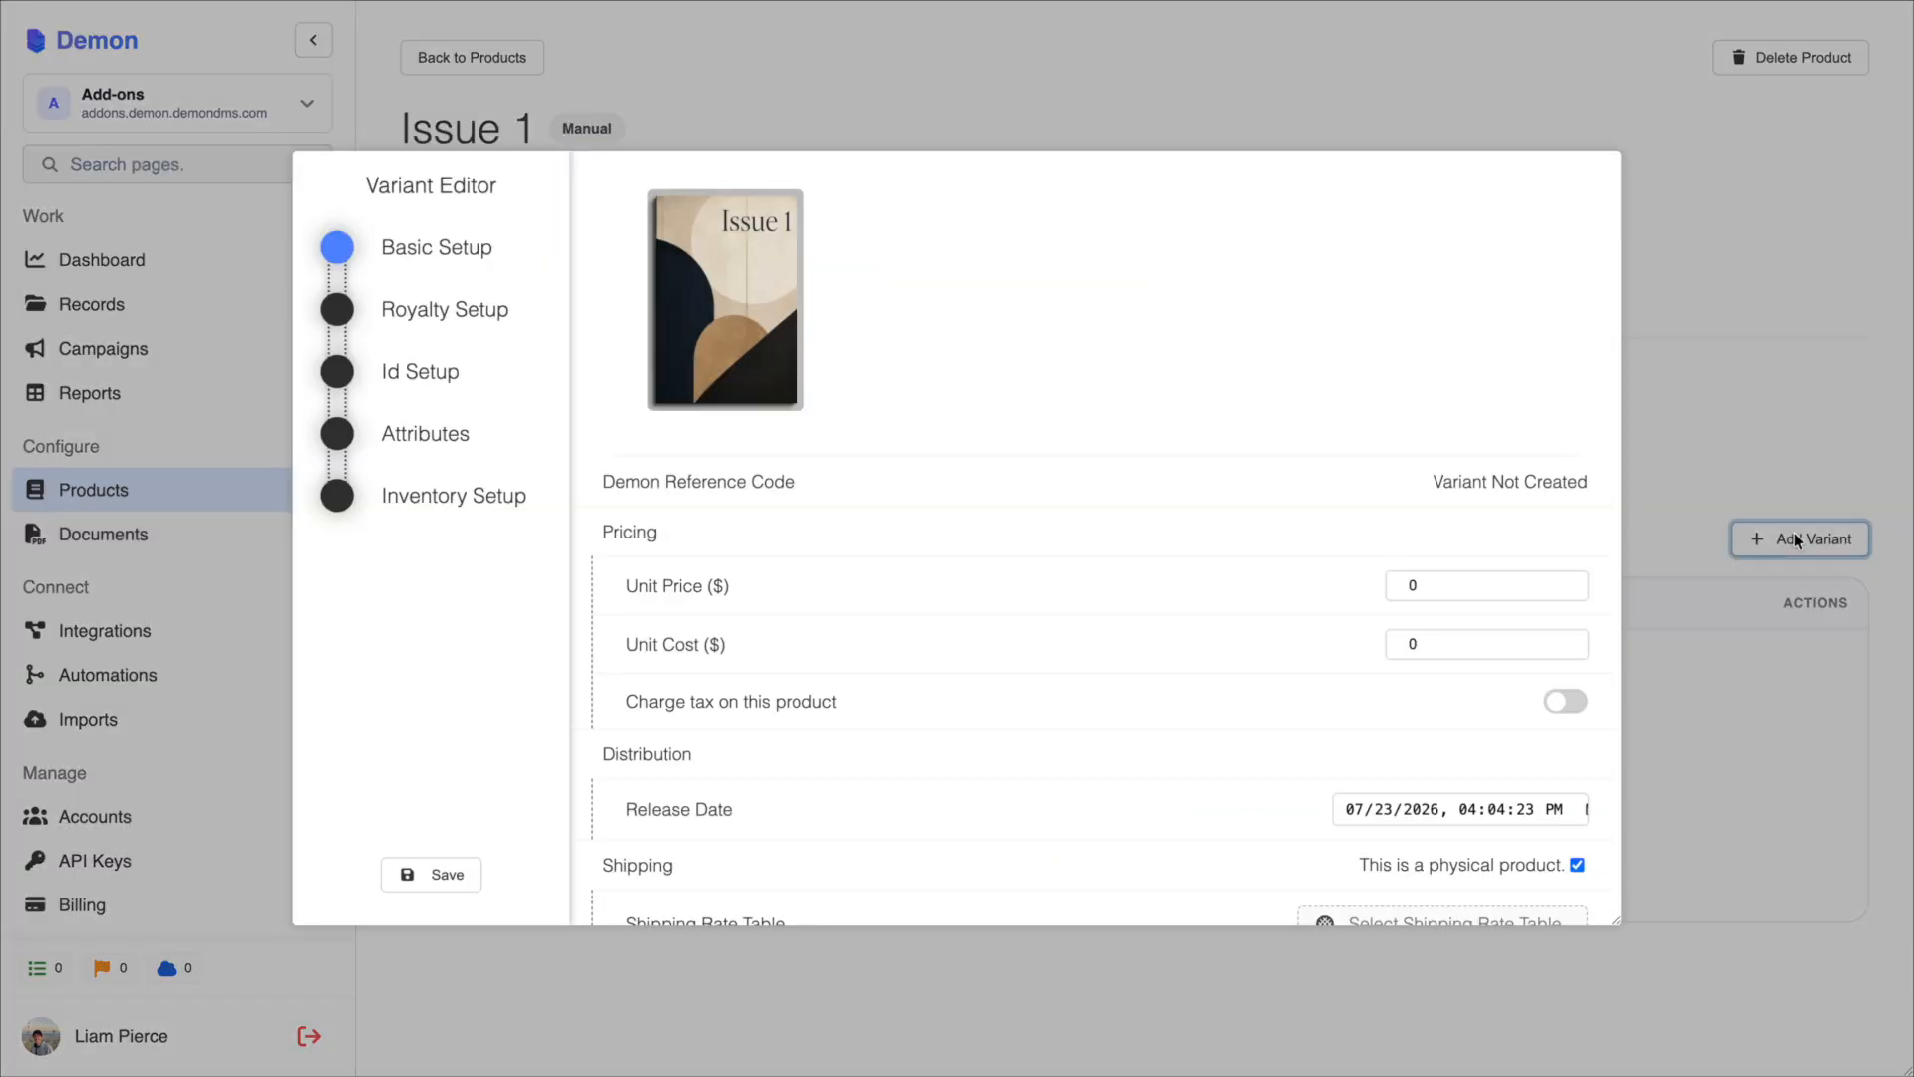
double_click(1463, 580)
text(16.95)
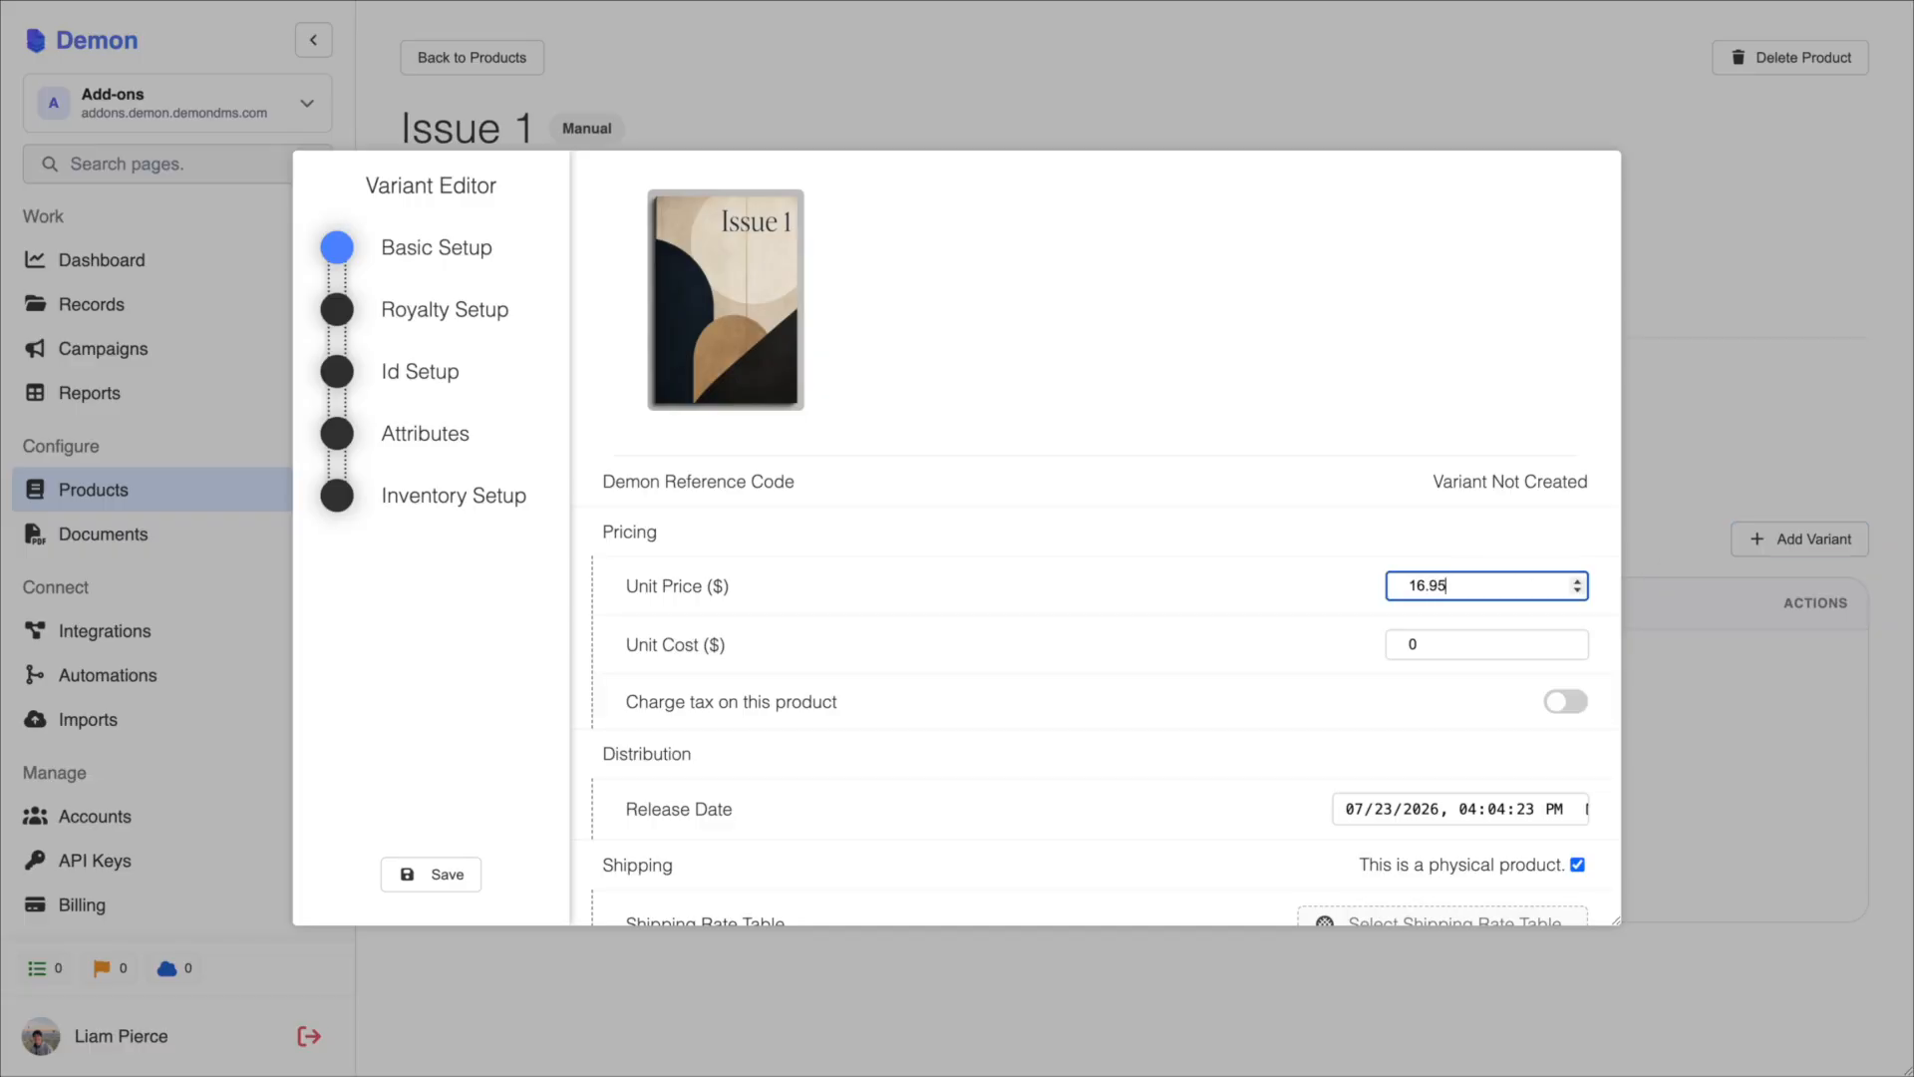
click(447, 874)
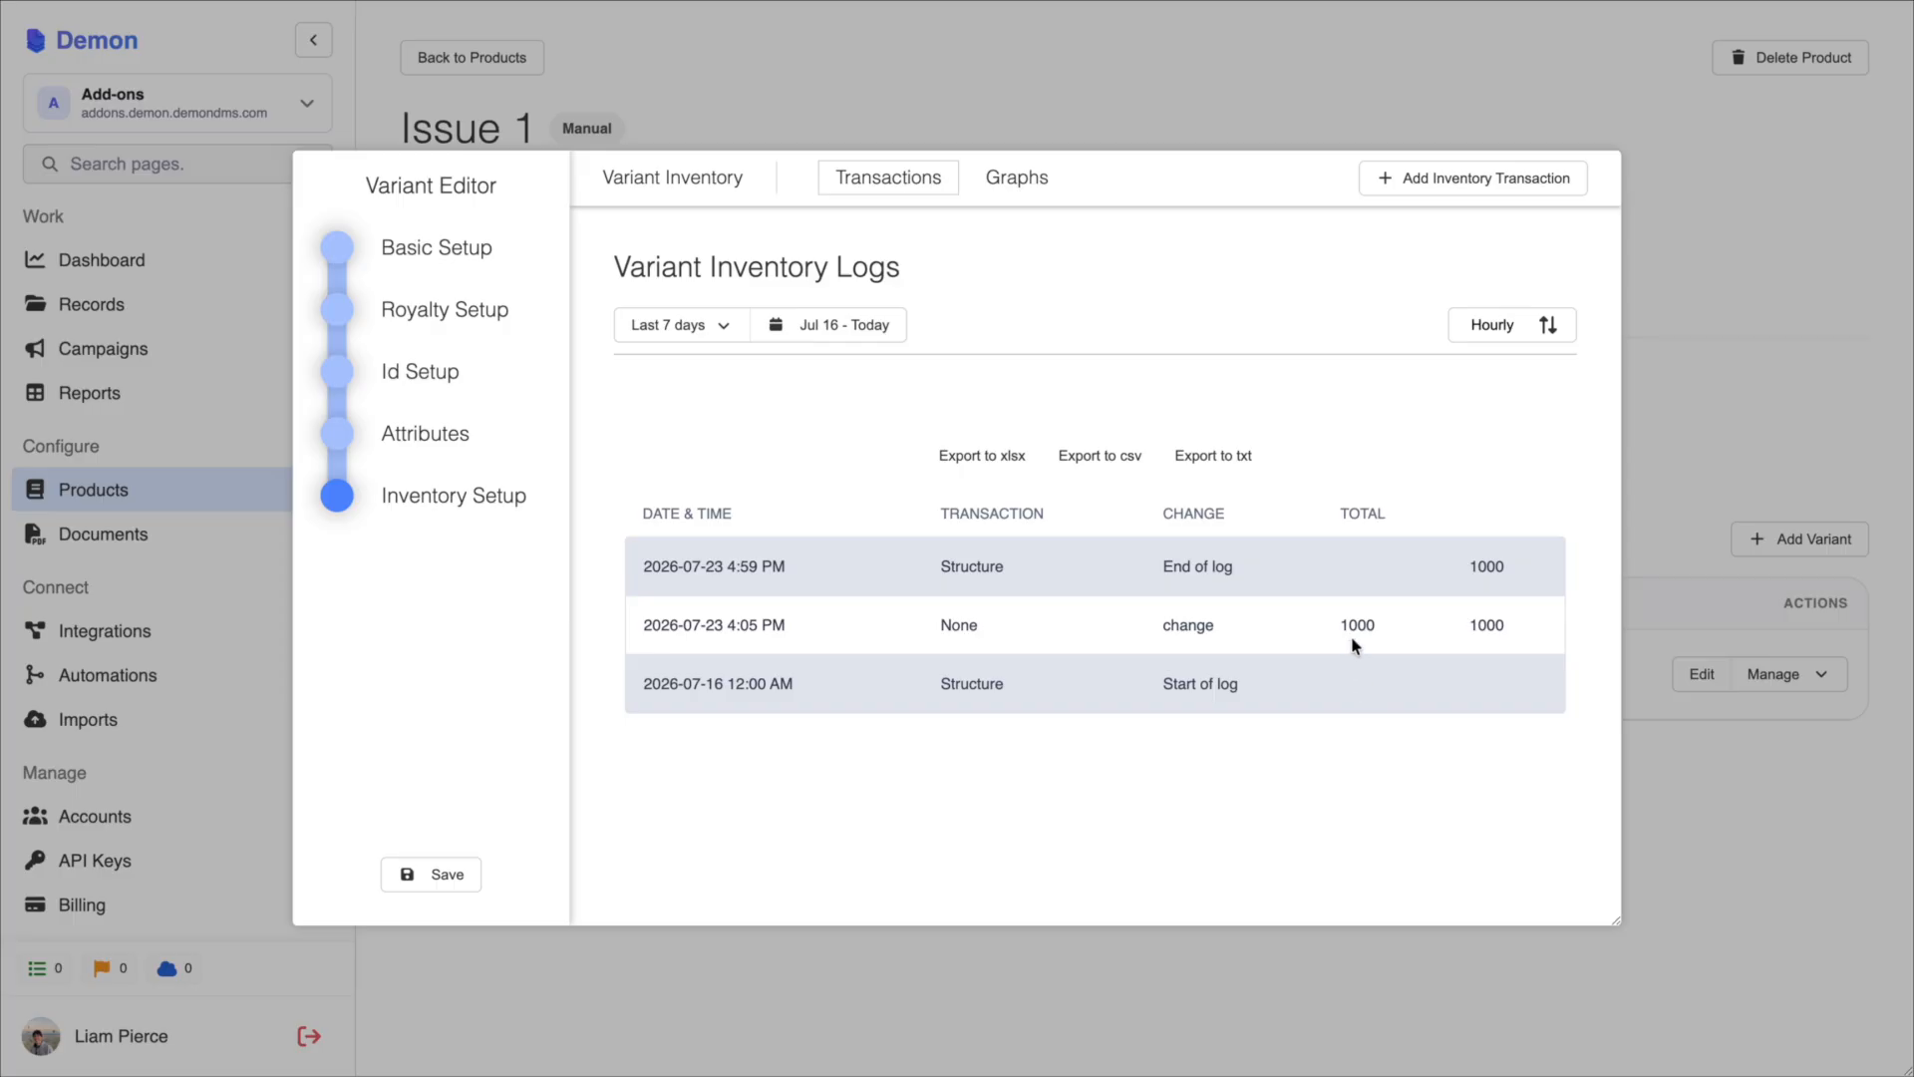
click(1487, 183)
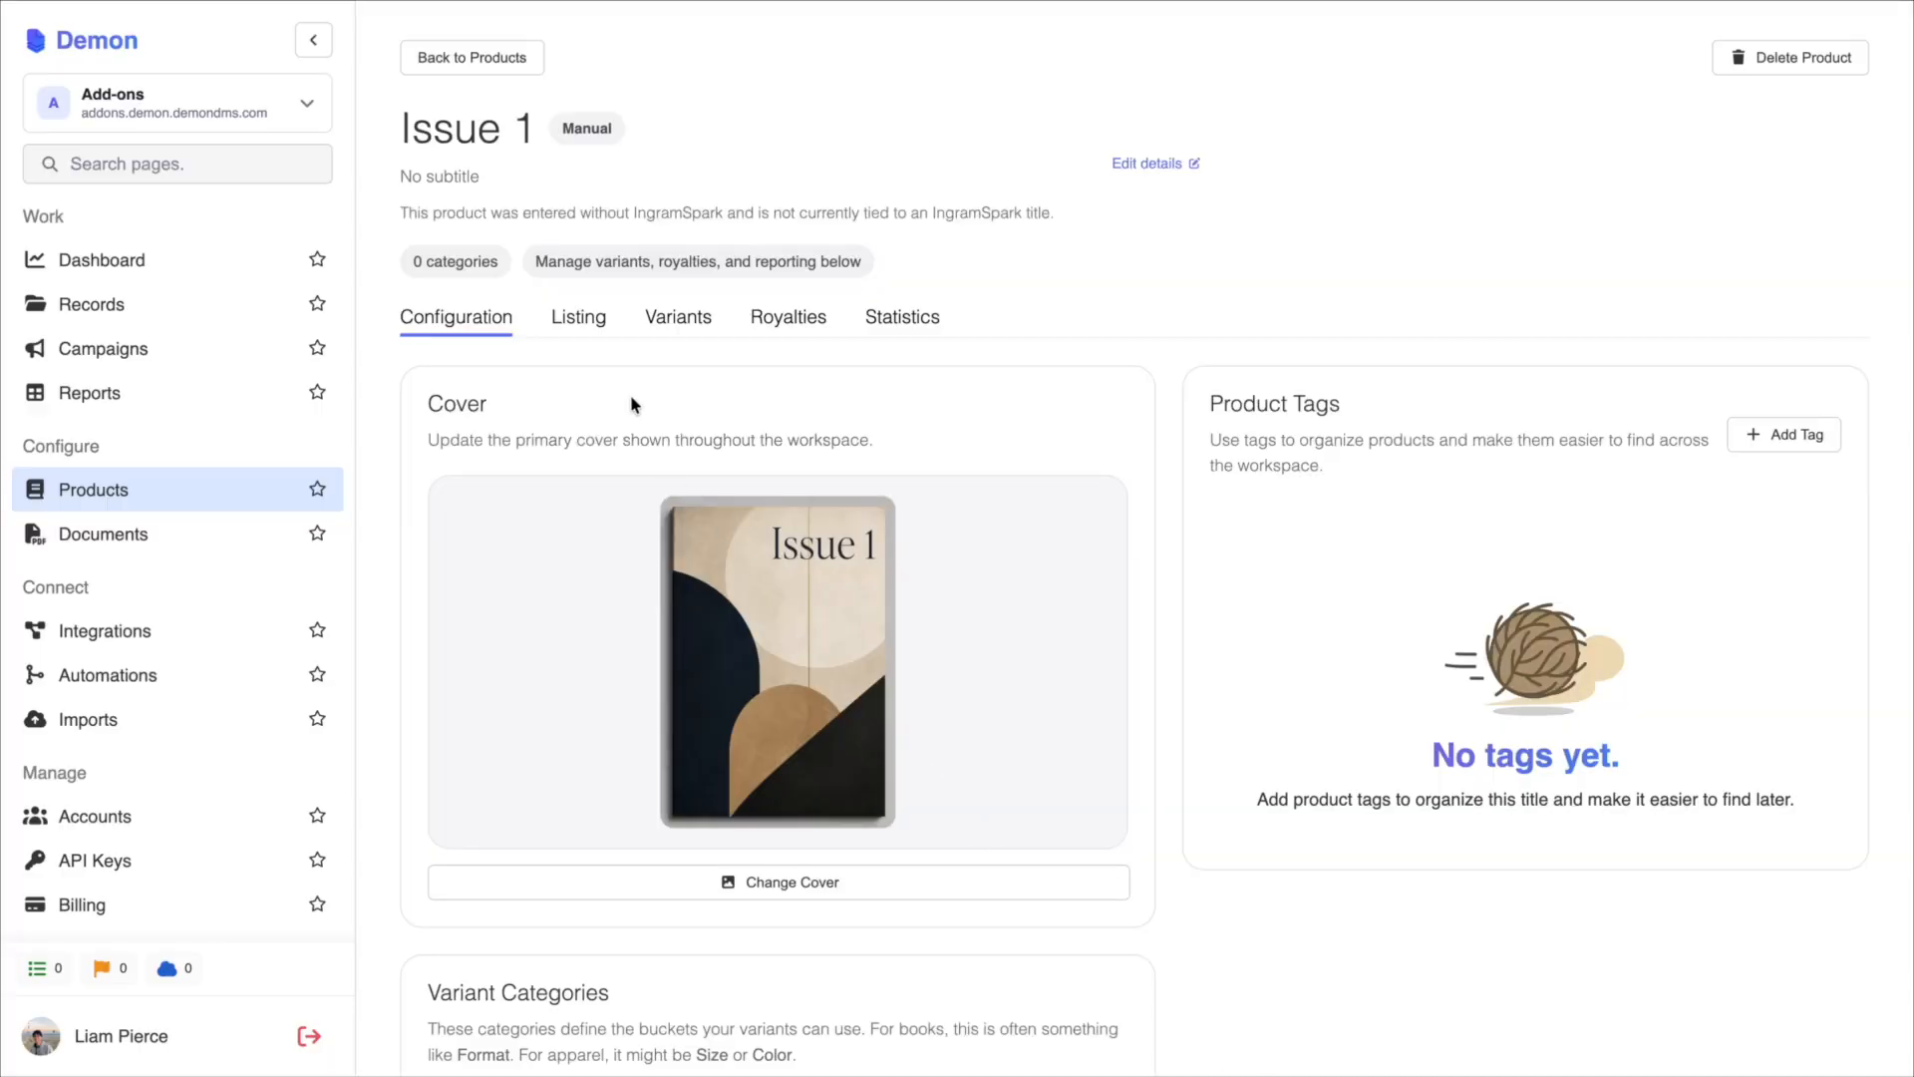
- Write and save Issue 1's listing description, beginning "Our first issue brings together new fiction, poetry, essays, and visual art"
click(580, 321)
click(609, 630)
text(Our first issue brings together new fiction, poetry, essays, and visual art from a wide range of emerging and established contributors. Across these pages, the work explores memory, change, place, and the unexpected connections that shape everyday life.)
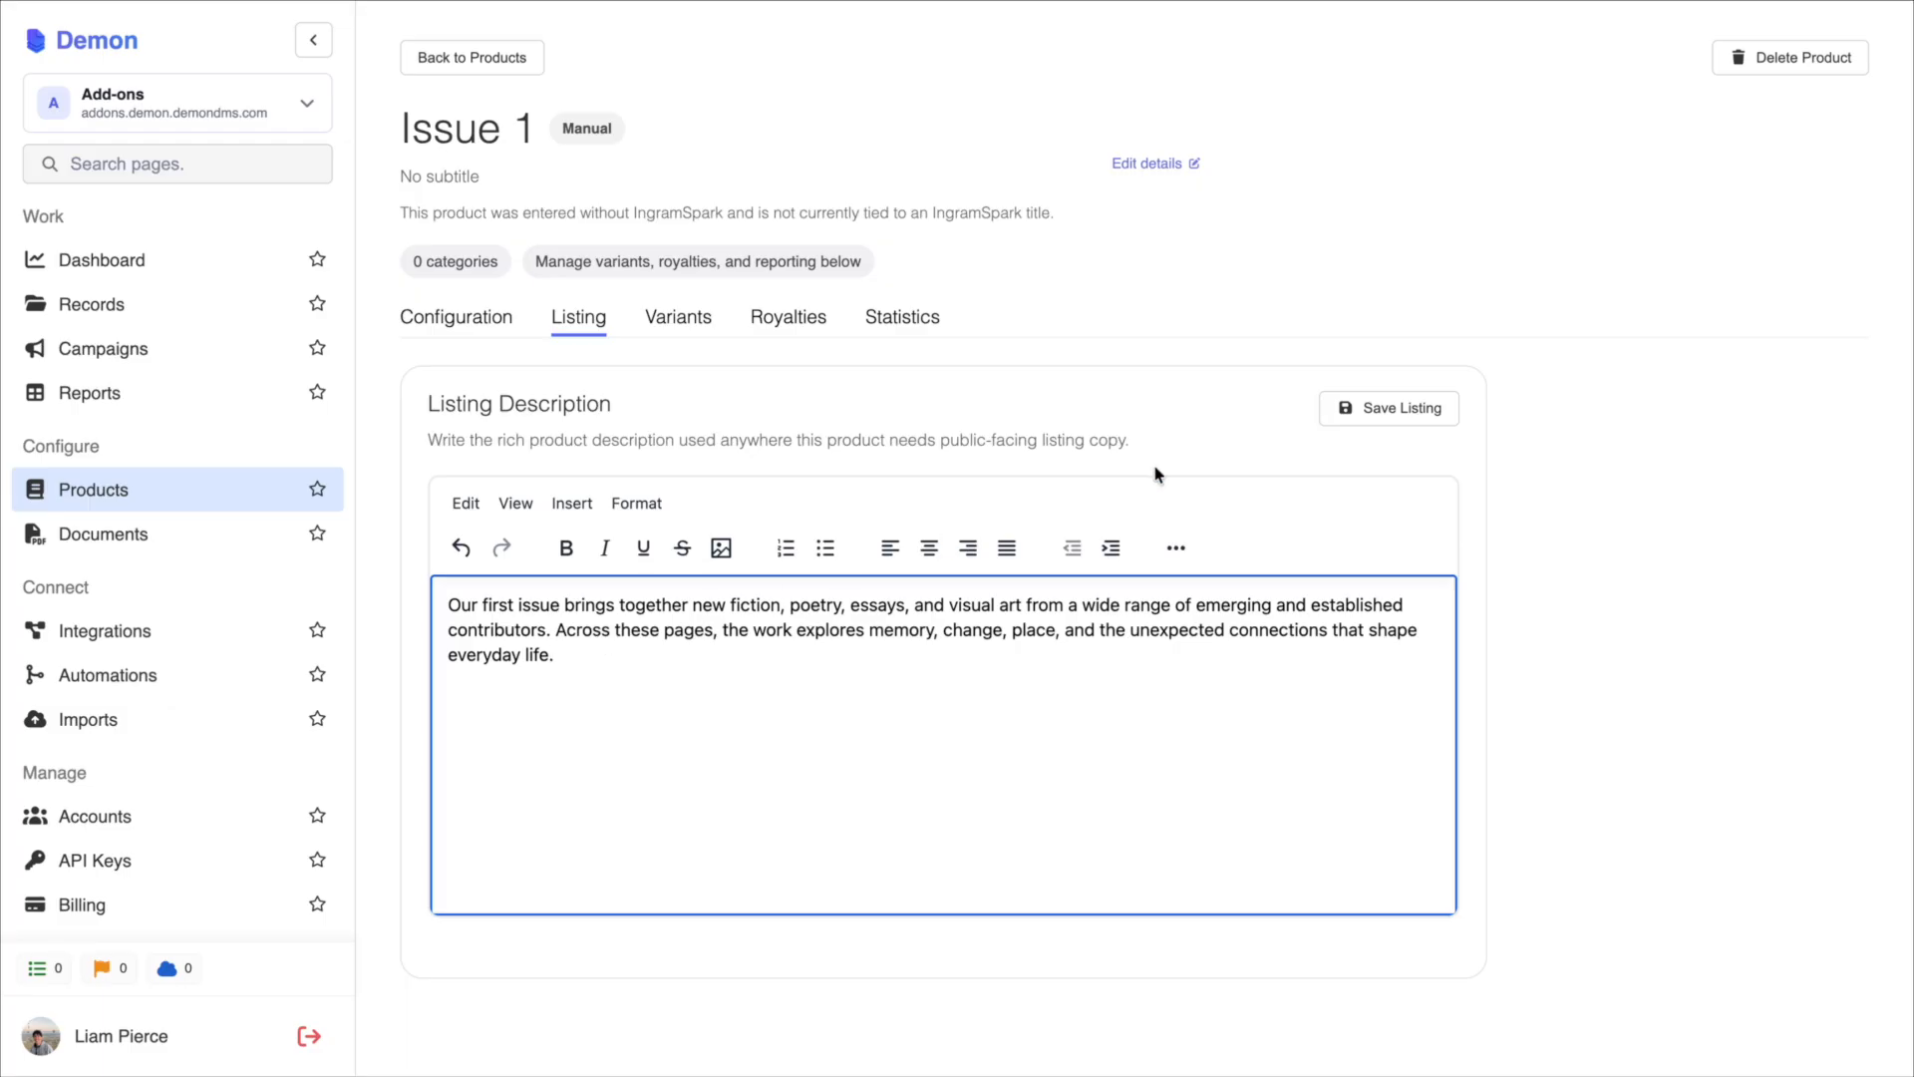
click(1409, 408)
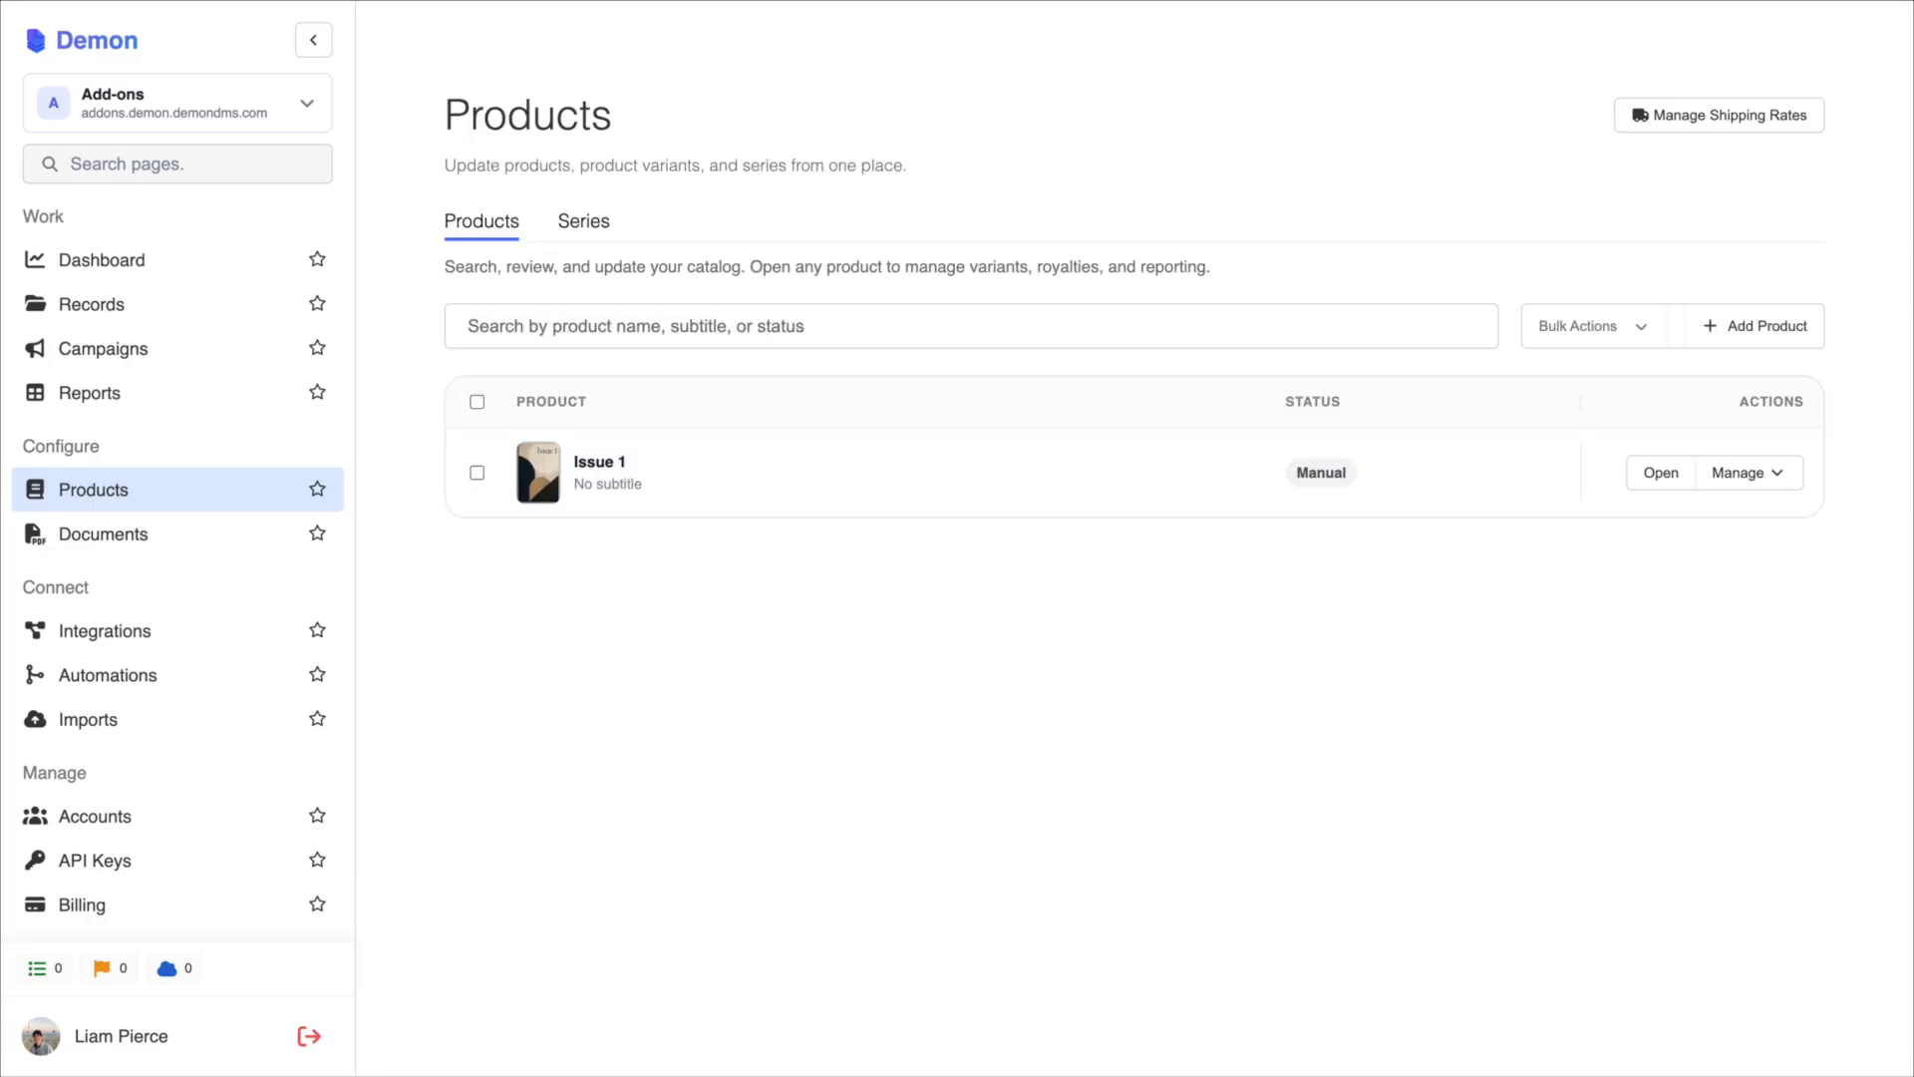
- Create a second product named Issue 2 with the Issue 2 Cover image
click(1779, 325)
click(1234, 466)
text(Issue 2)
click(1157, 539)
click(761, 453)
click(1243, 714)
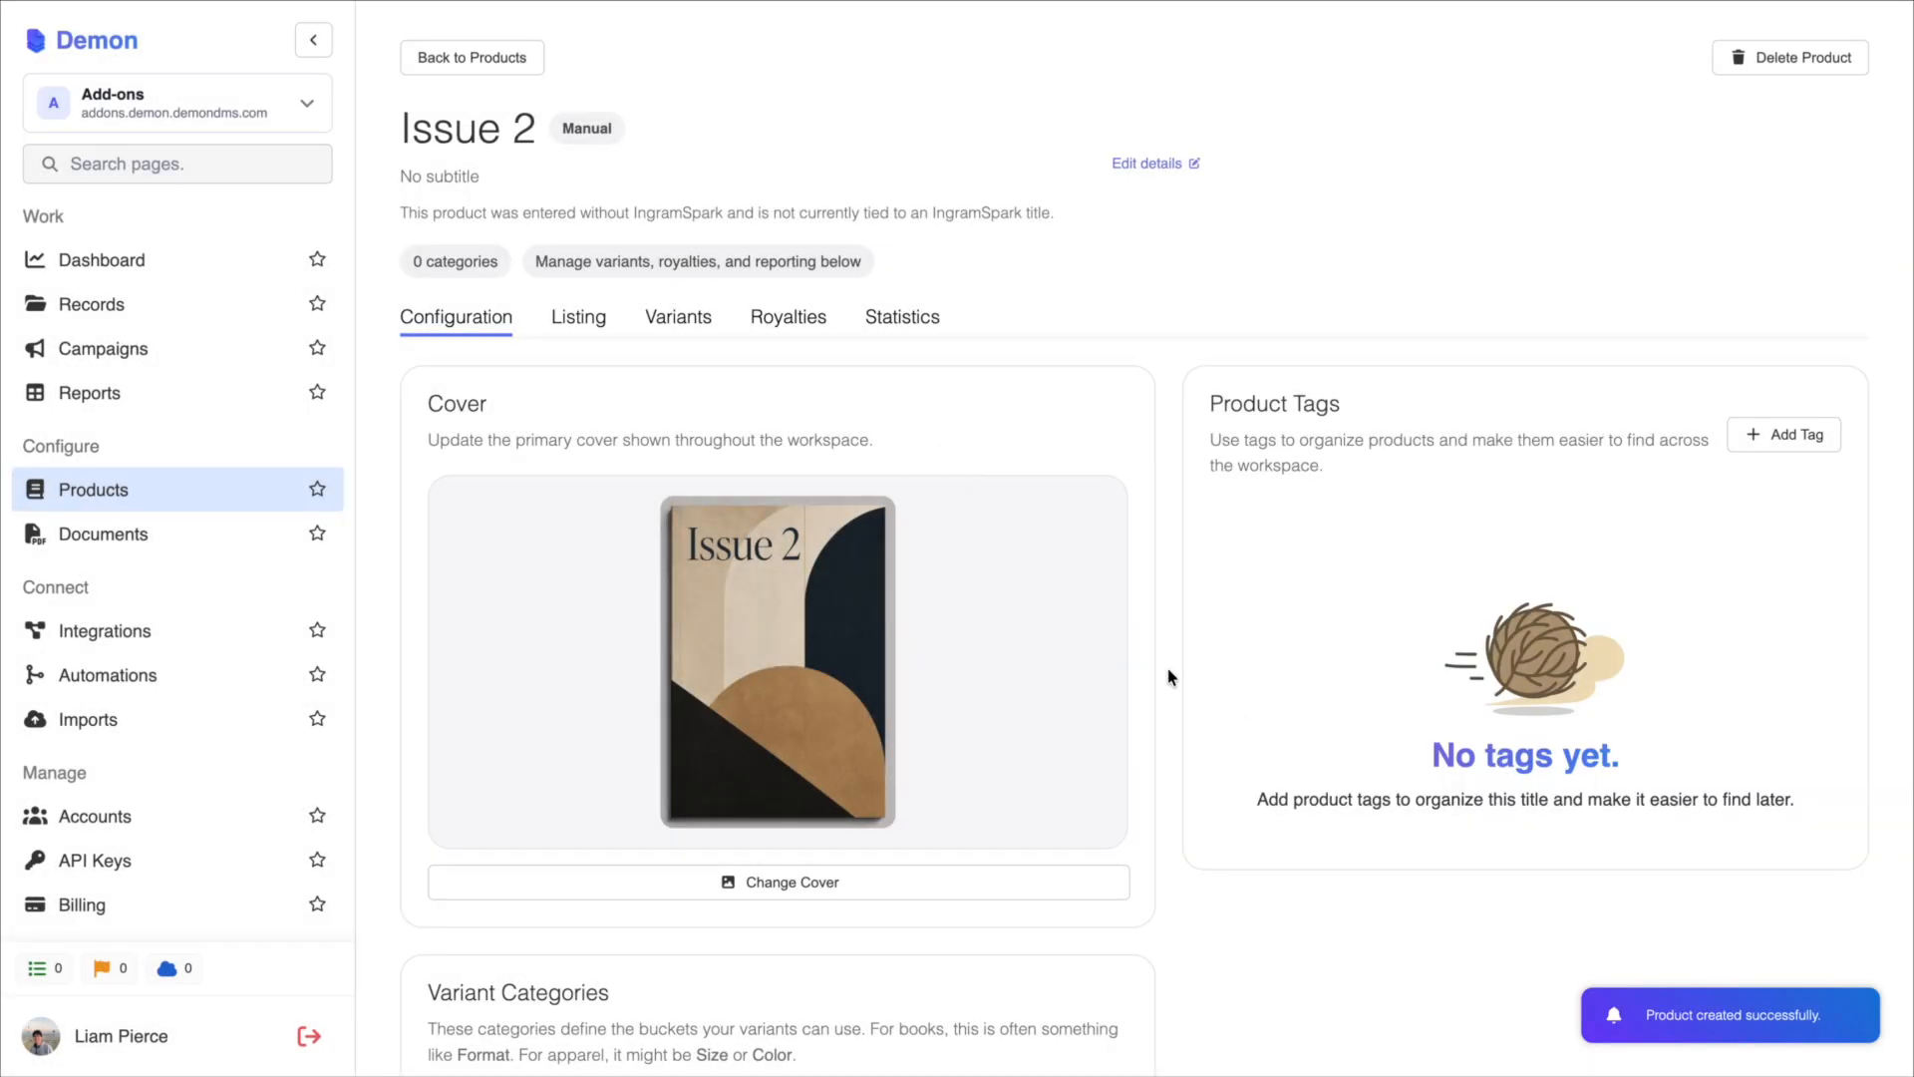
- Add and save a variant of Issue 2 with a unit price of $16.95
click(678, 317)
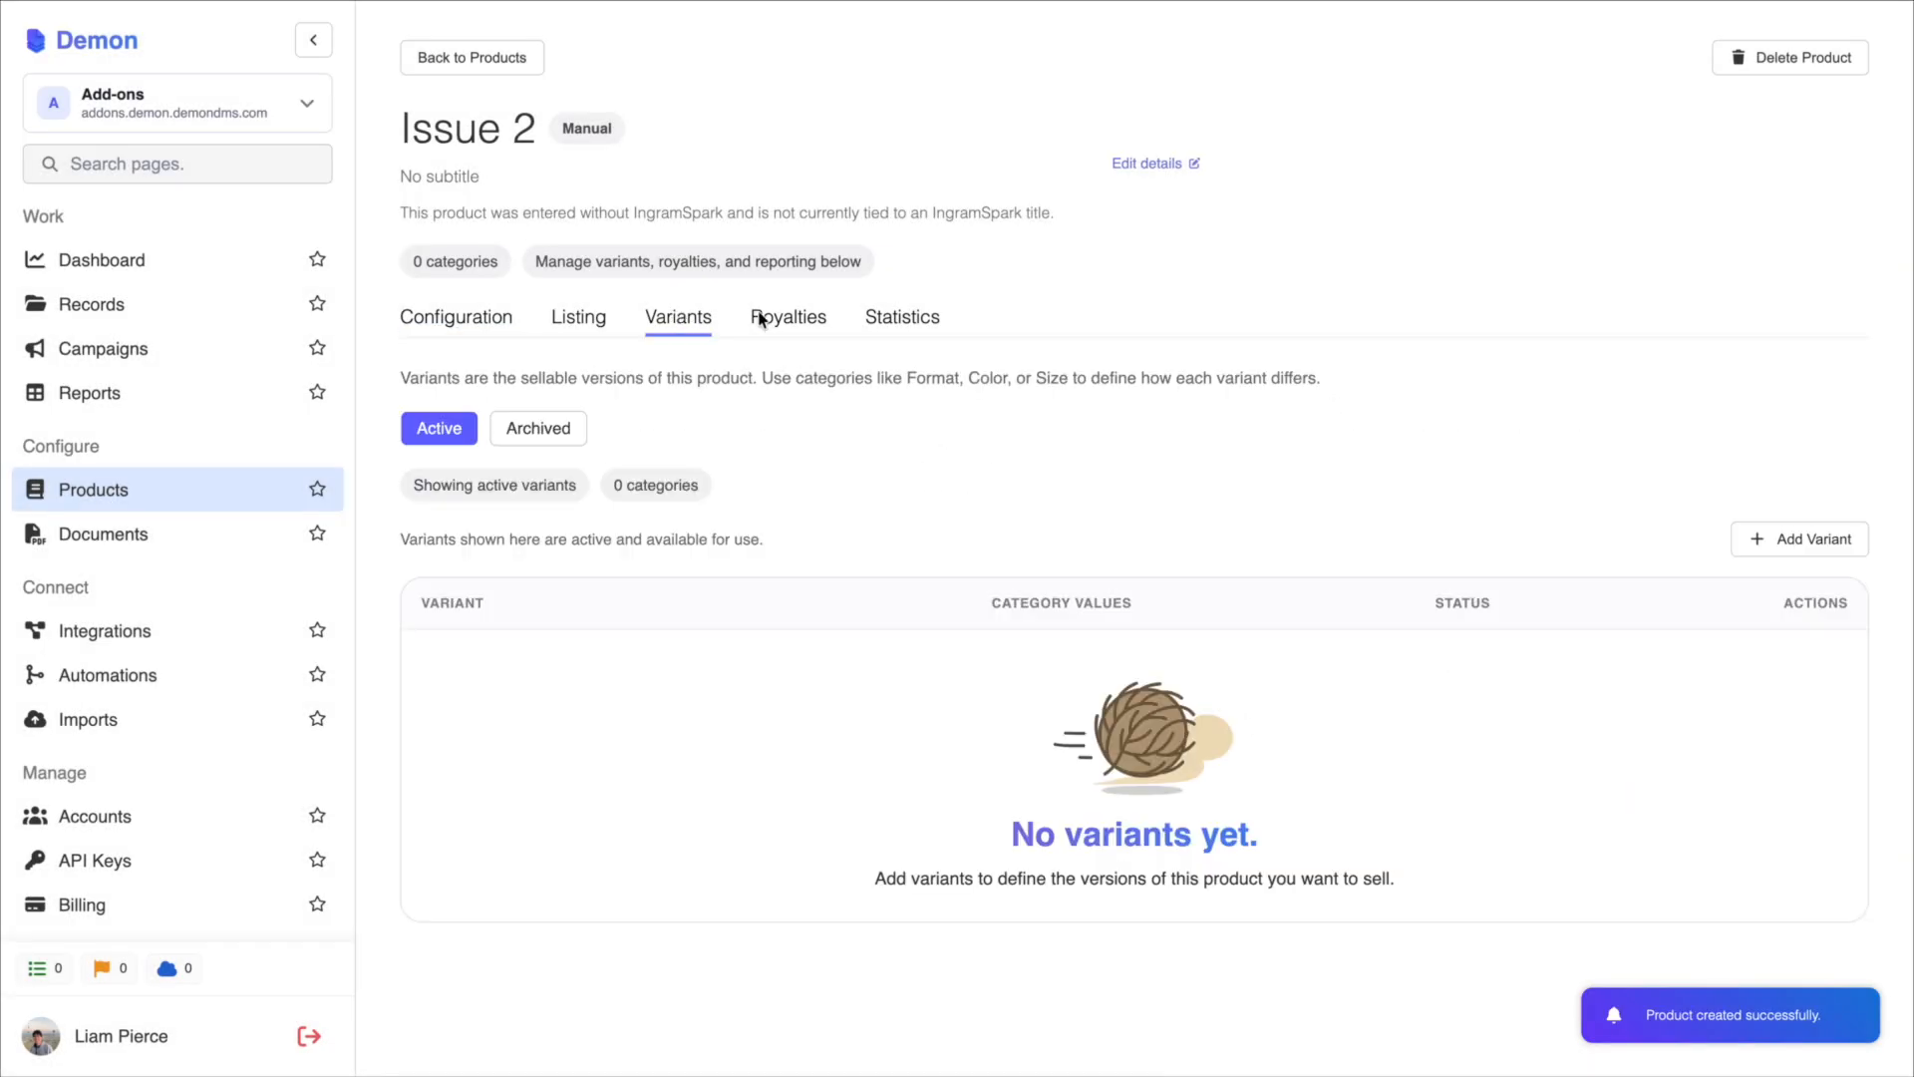
click(1824, 538)
double_click(1491, 585)
text(16.95)
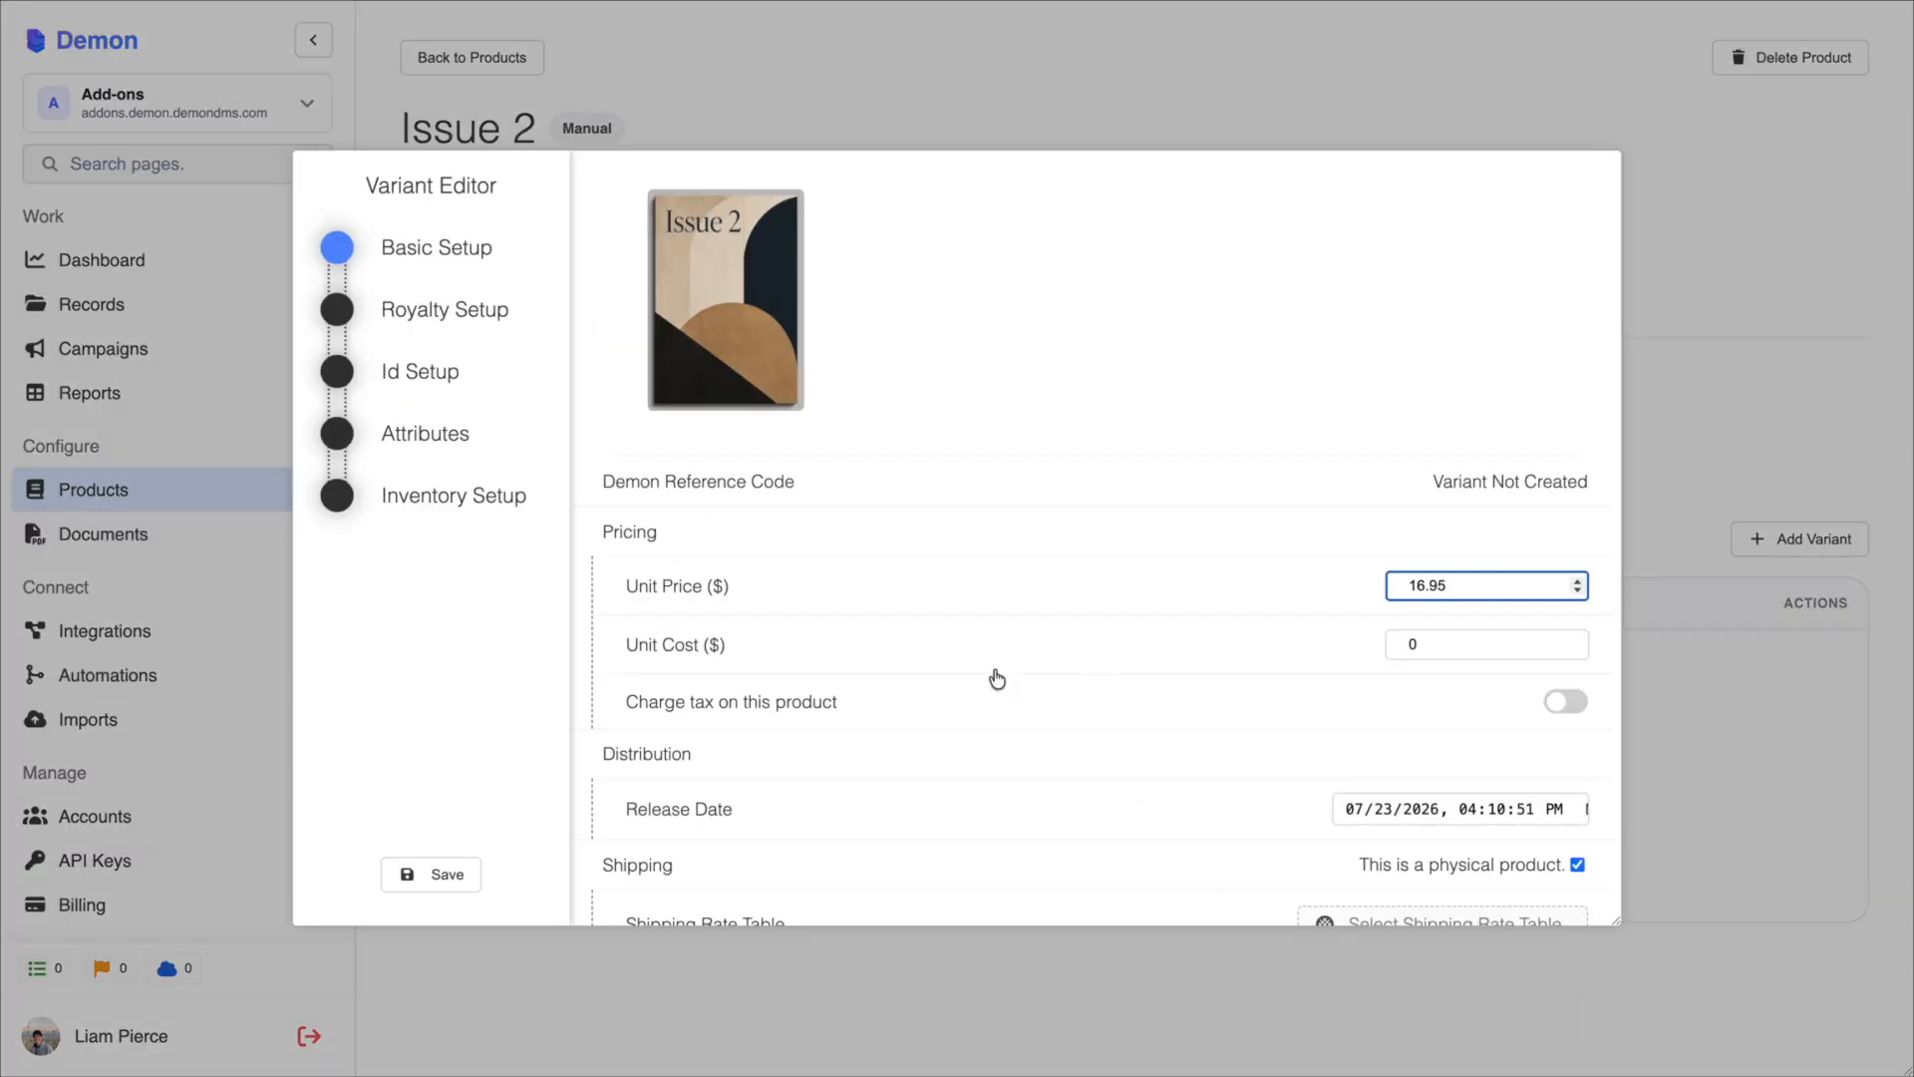
click(428, 879)
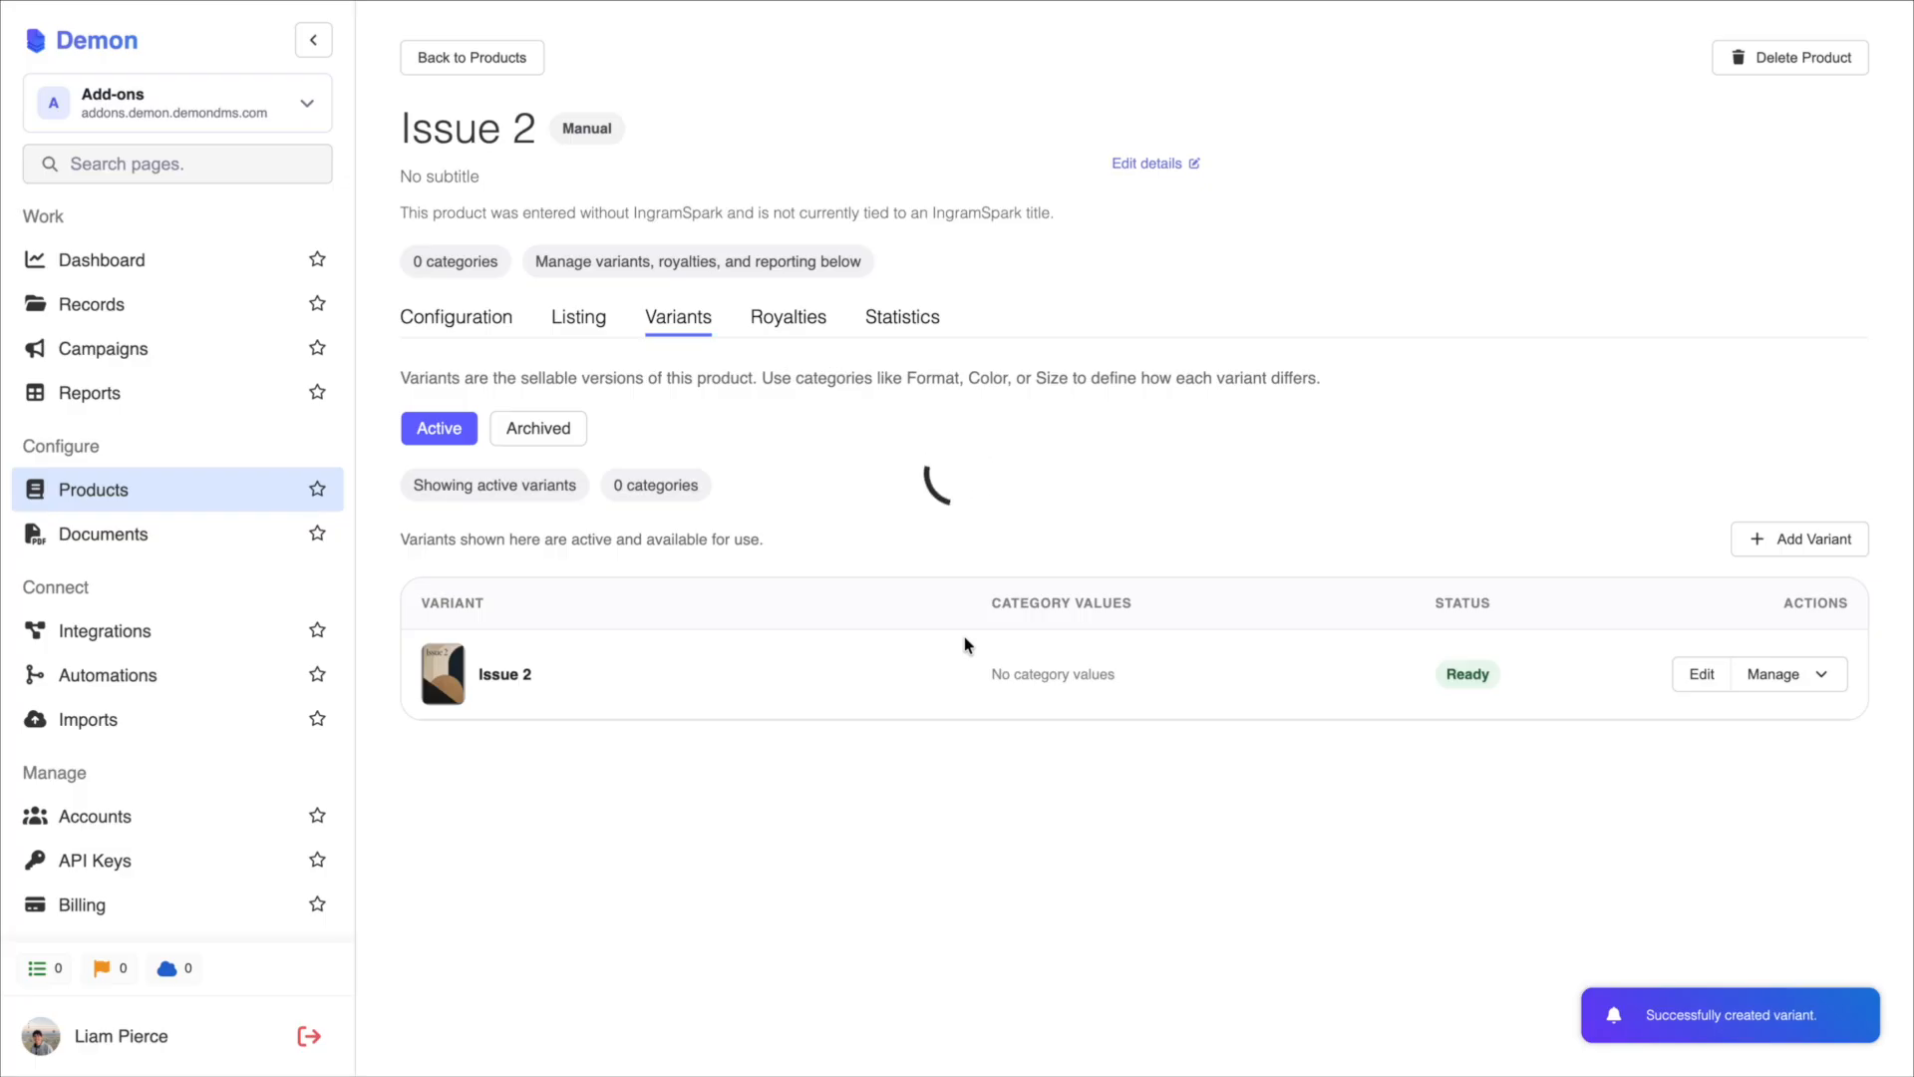
- Write and save Issue 2's listing description, beginning "Our second issue features another collection of fiction, poetry, essays, and visual art"
click(587, 319)
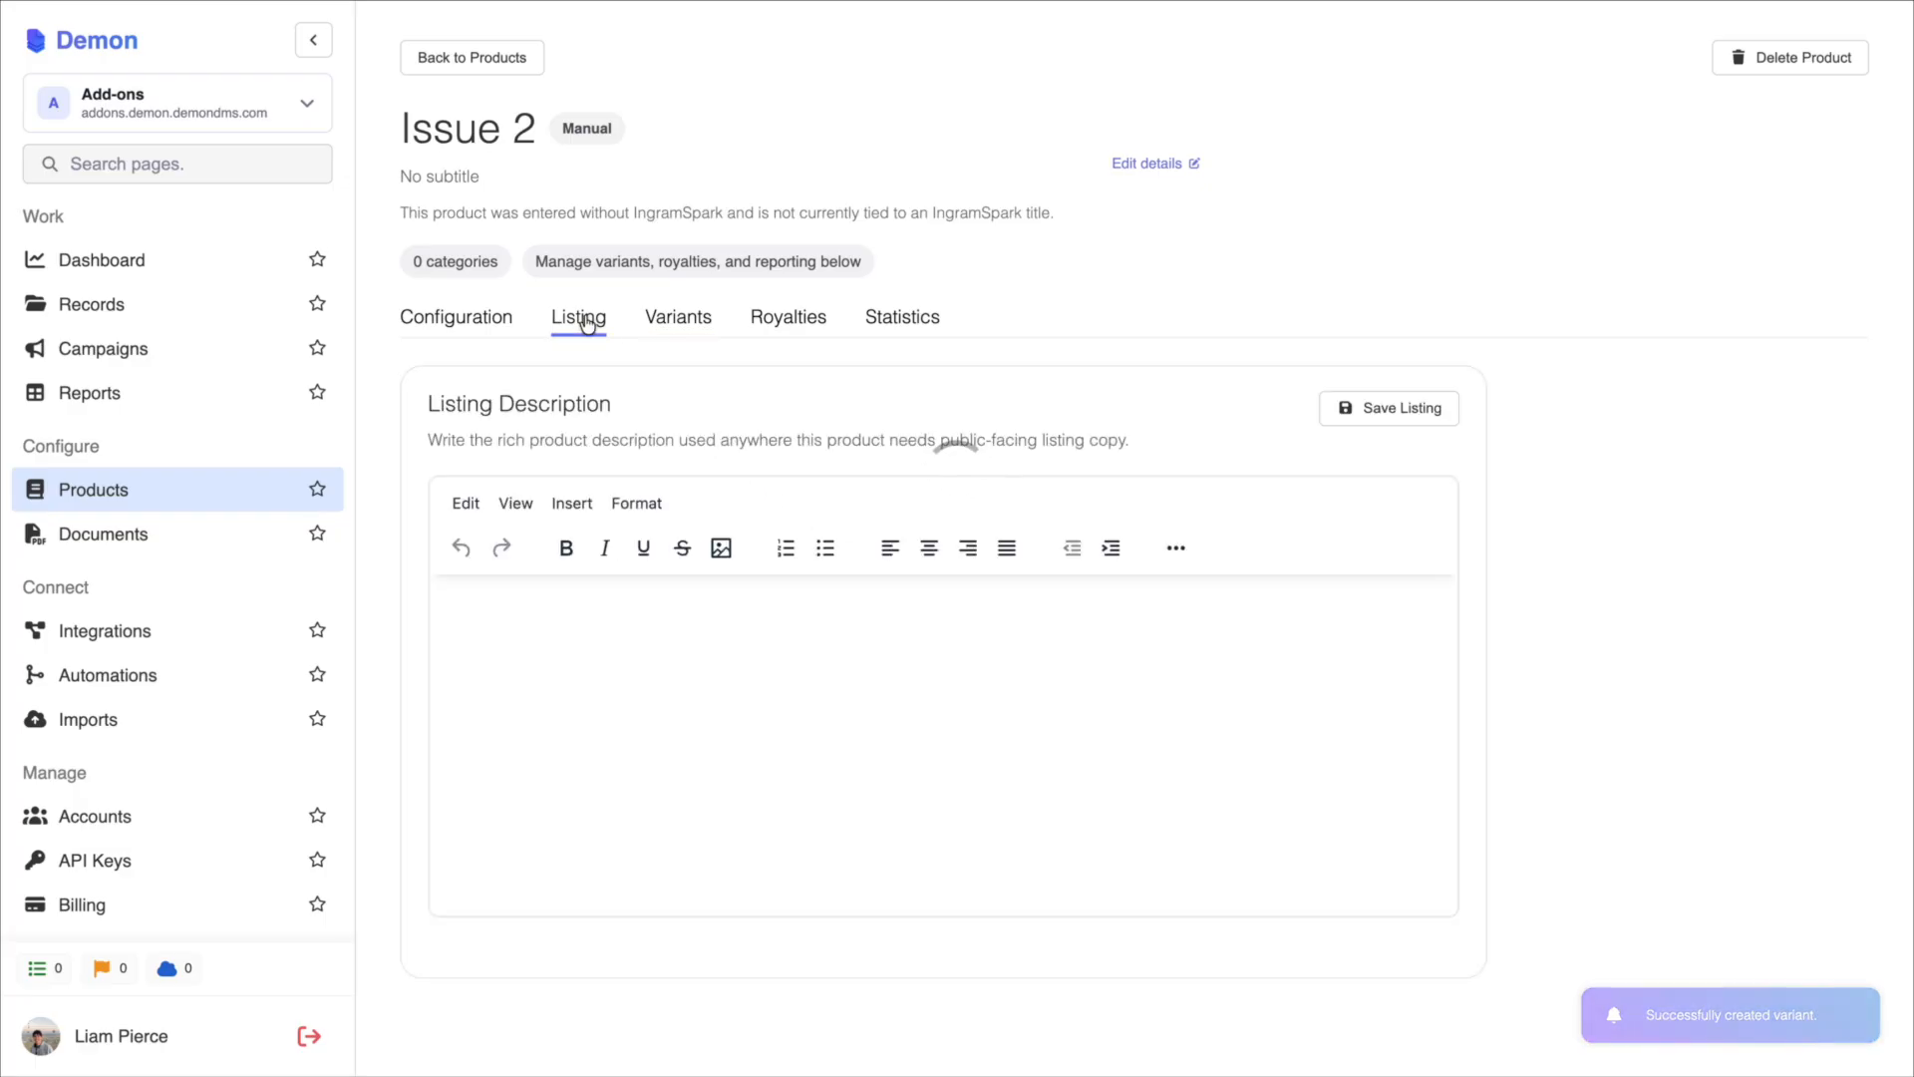
click(714, 666)
text(Our second issue features another collection of fiction, poetry, essays, and visual art selected for its originality, craft, and distinct perspective. The pieces in this issue move between the personal and the wider world, offering thoughtful, surprising, and memorable work.)
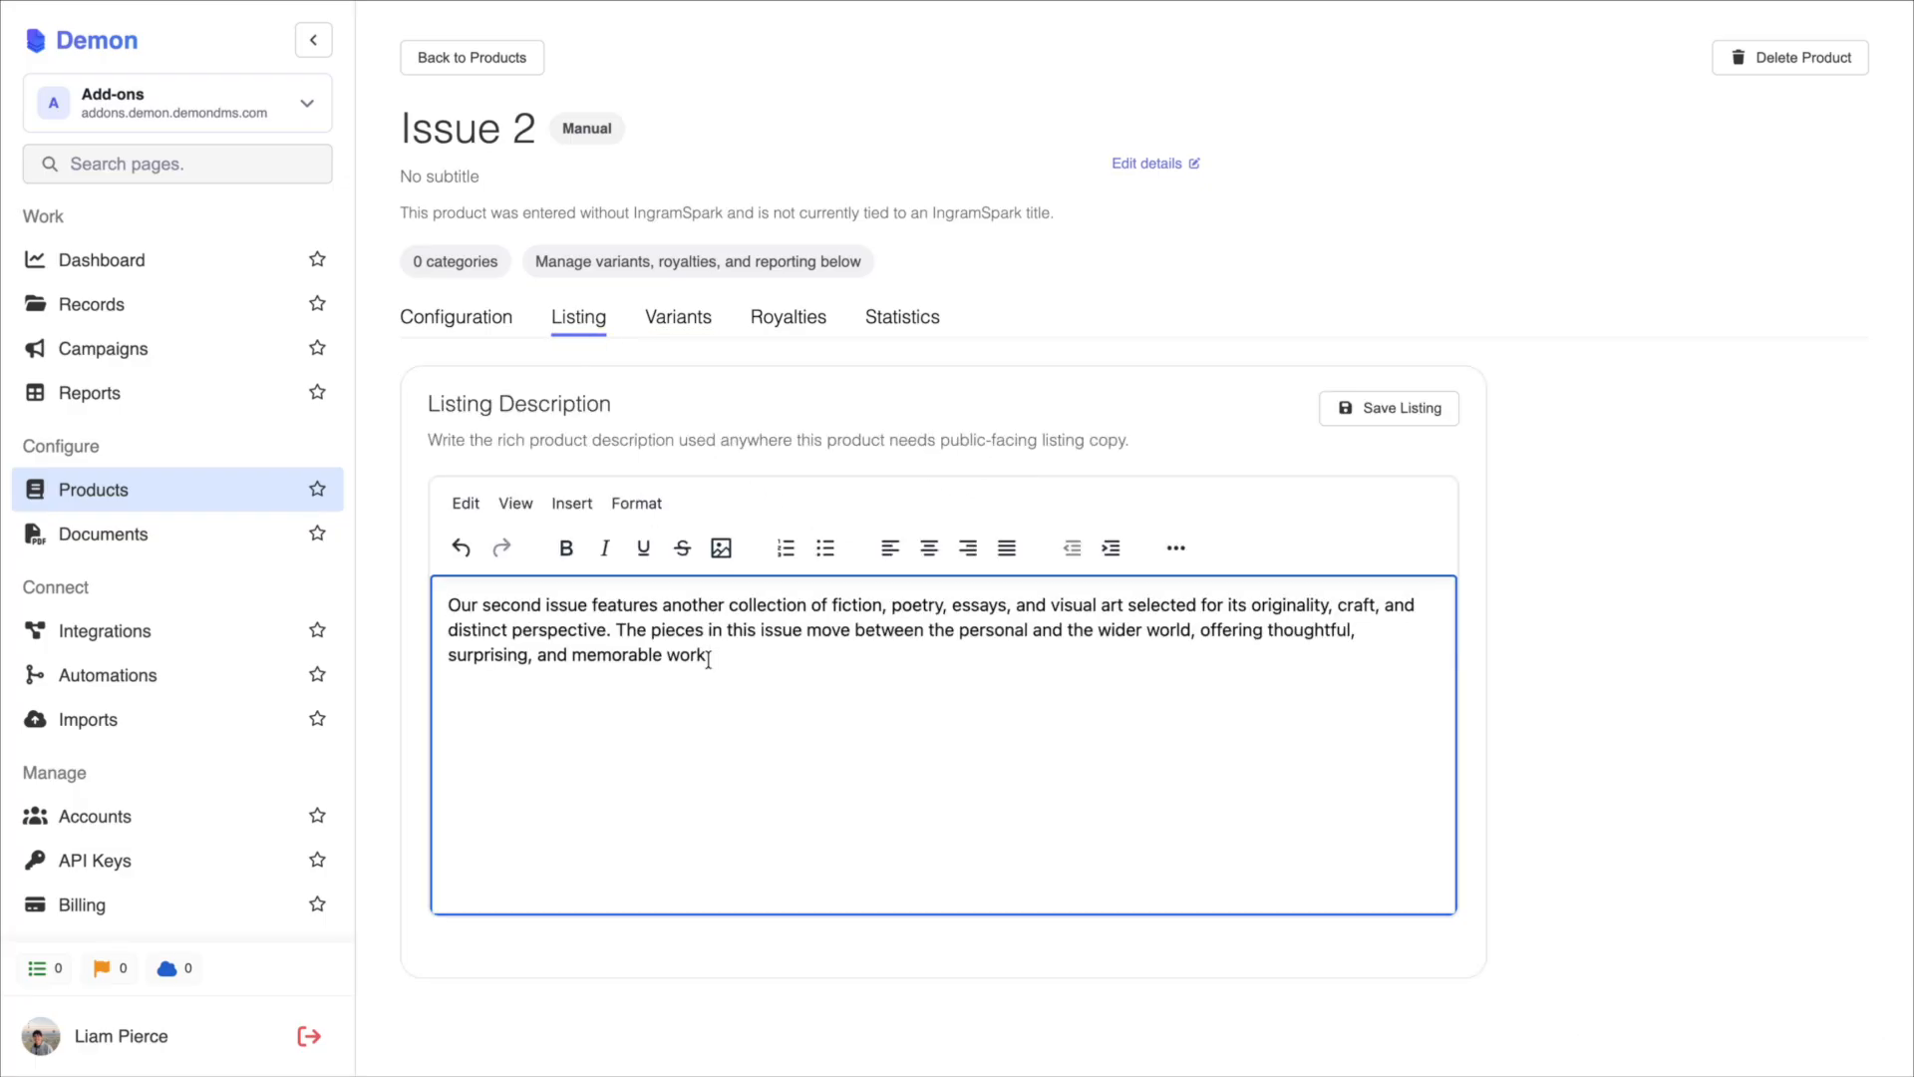
click(1363, 406)
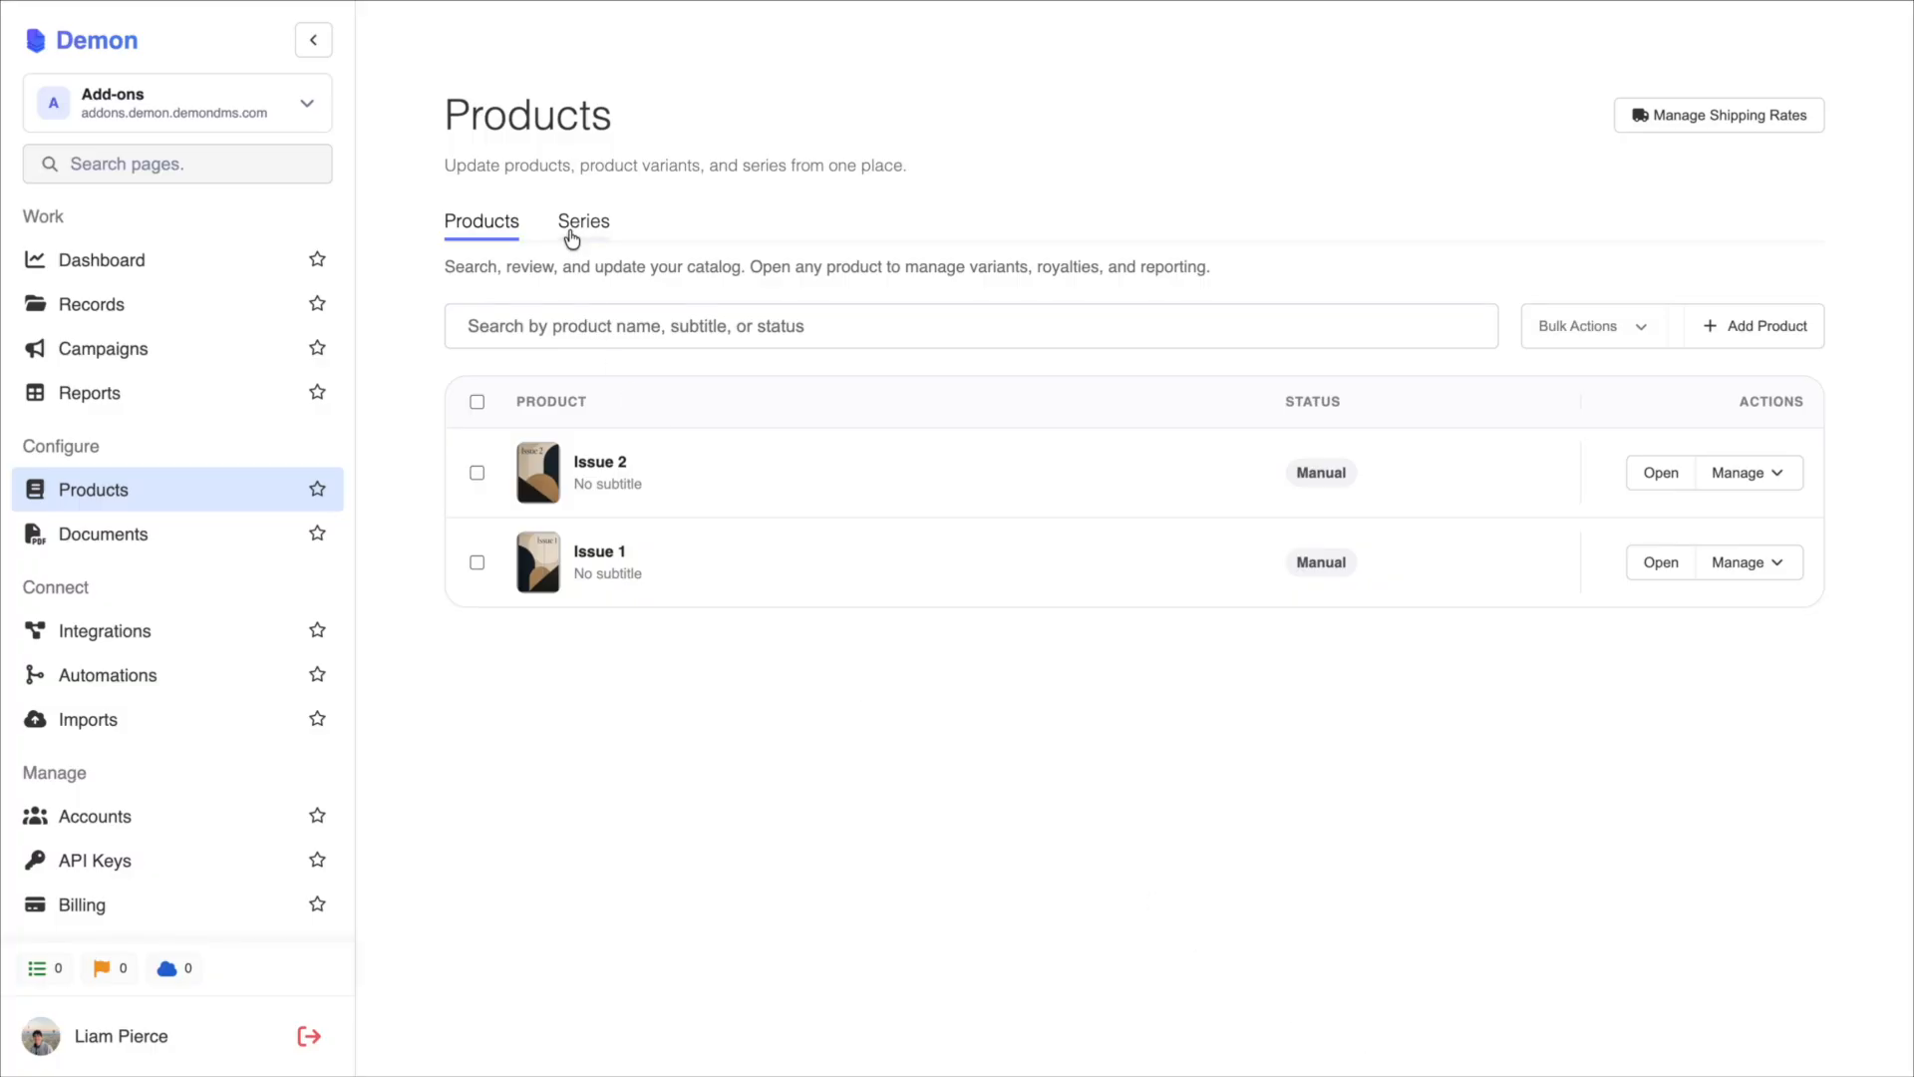
- Create a publication series named Example Magazine
click(570, 233)
click(1746, 329)
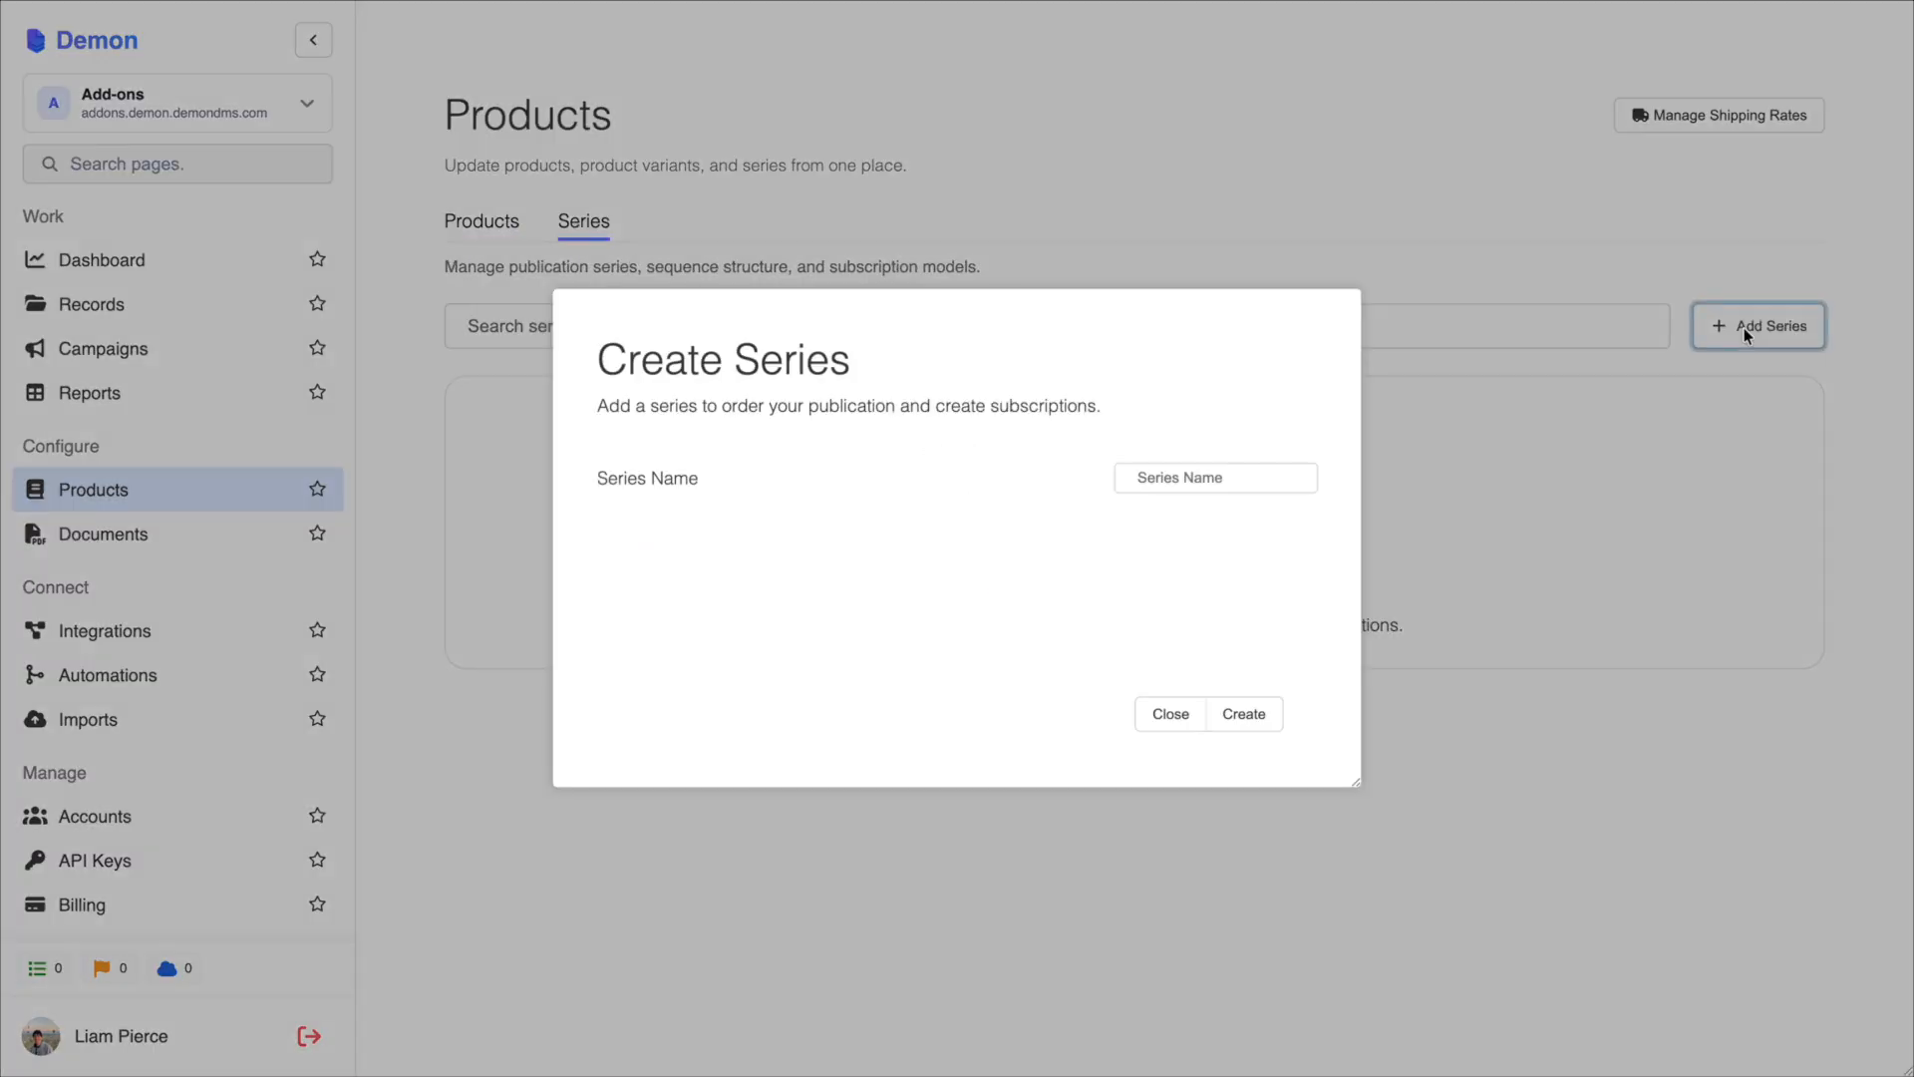
text(Exa)
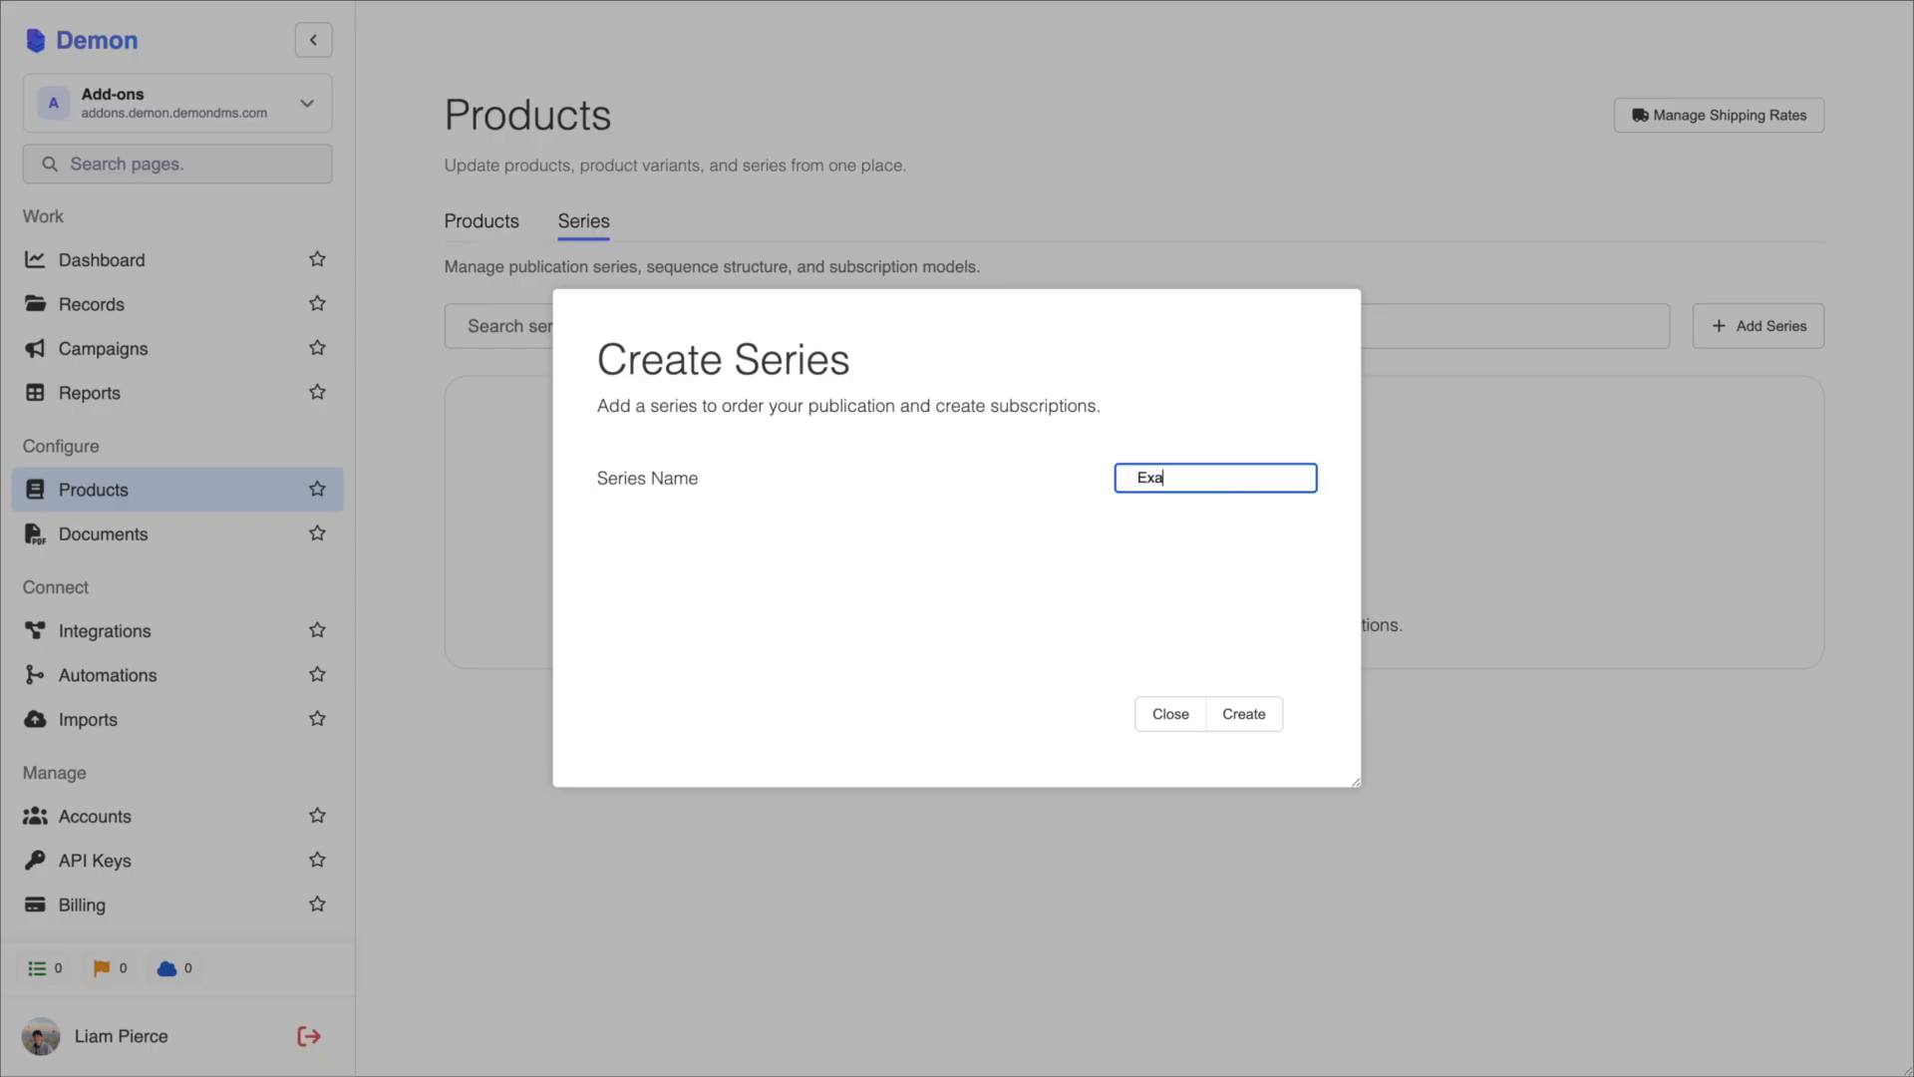
text(mple Magazine)
click(1246, 714)
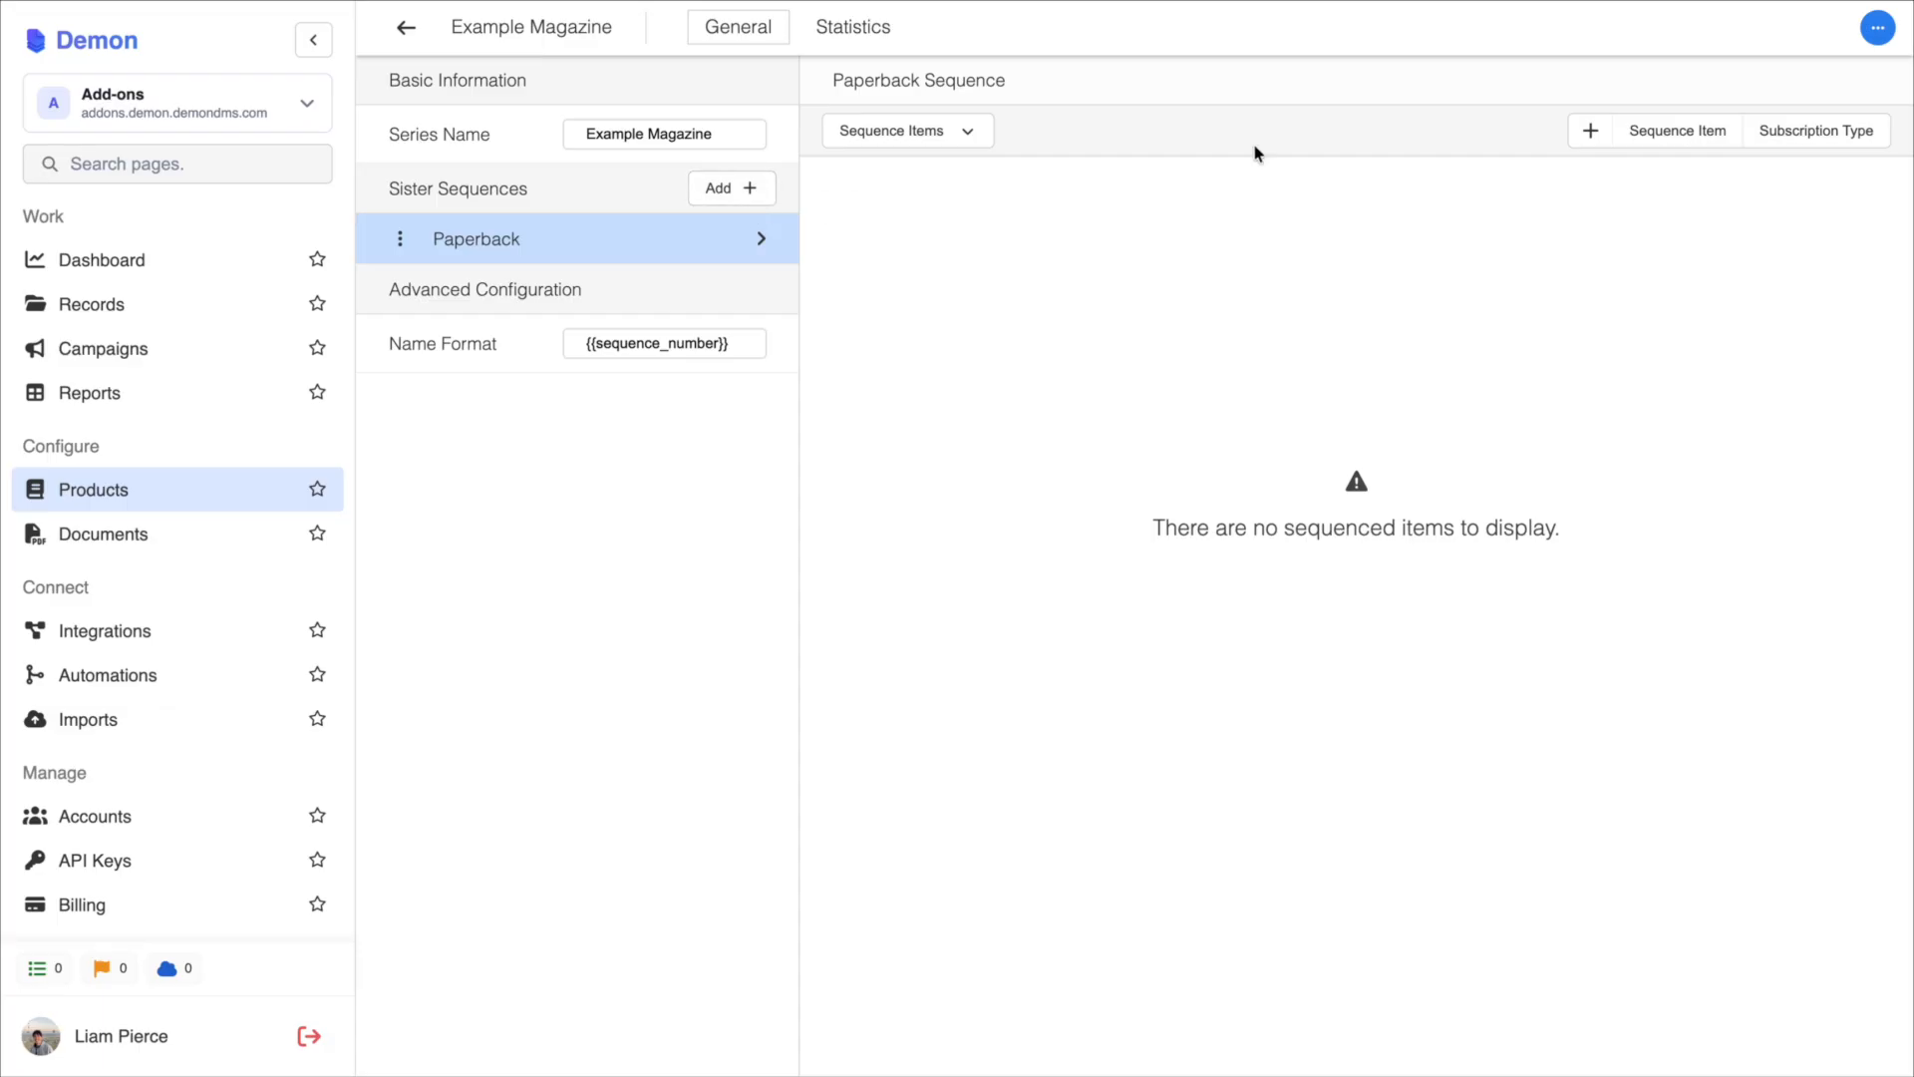
- Add a sequence item to the Paperback sequence with sequence number 1 and the Issue 1 variant
click(1679, 134)
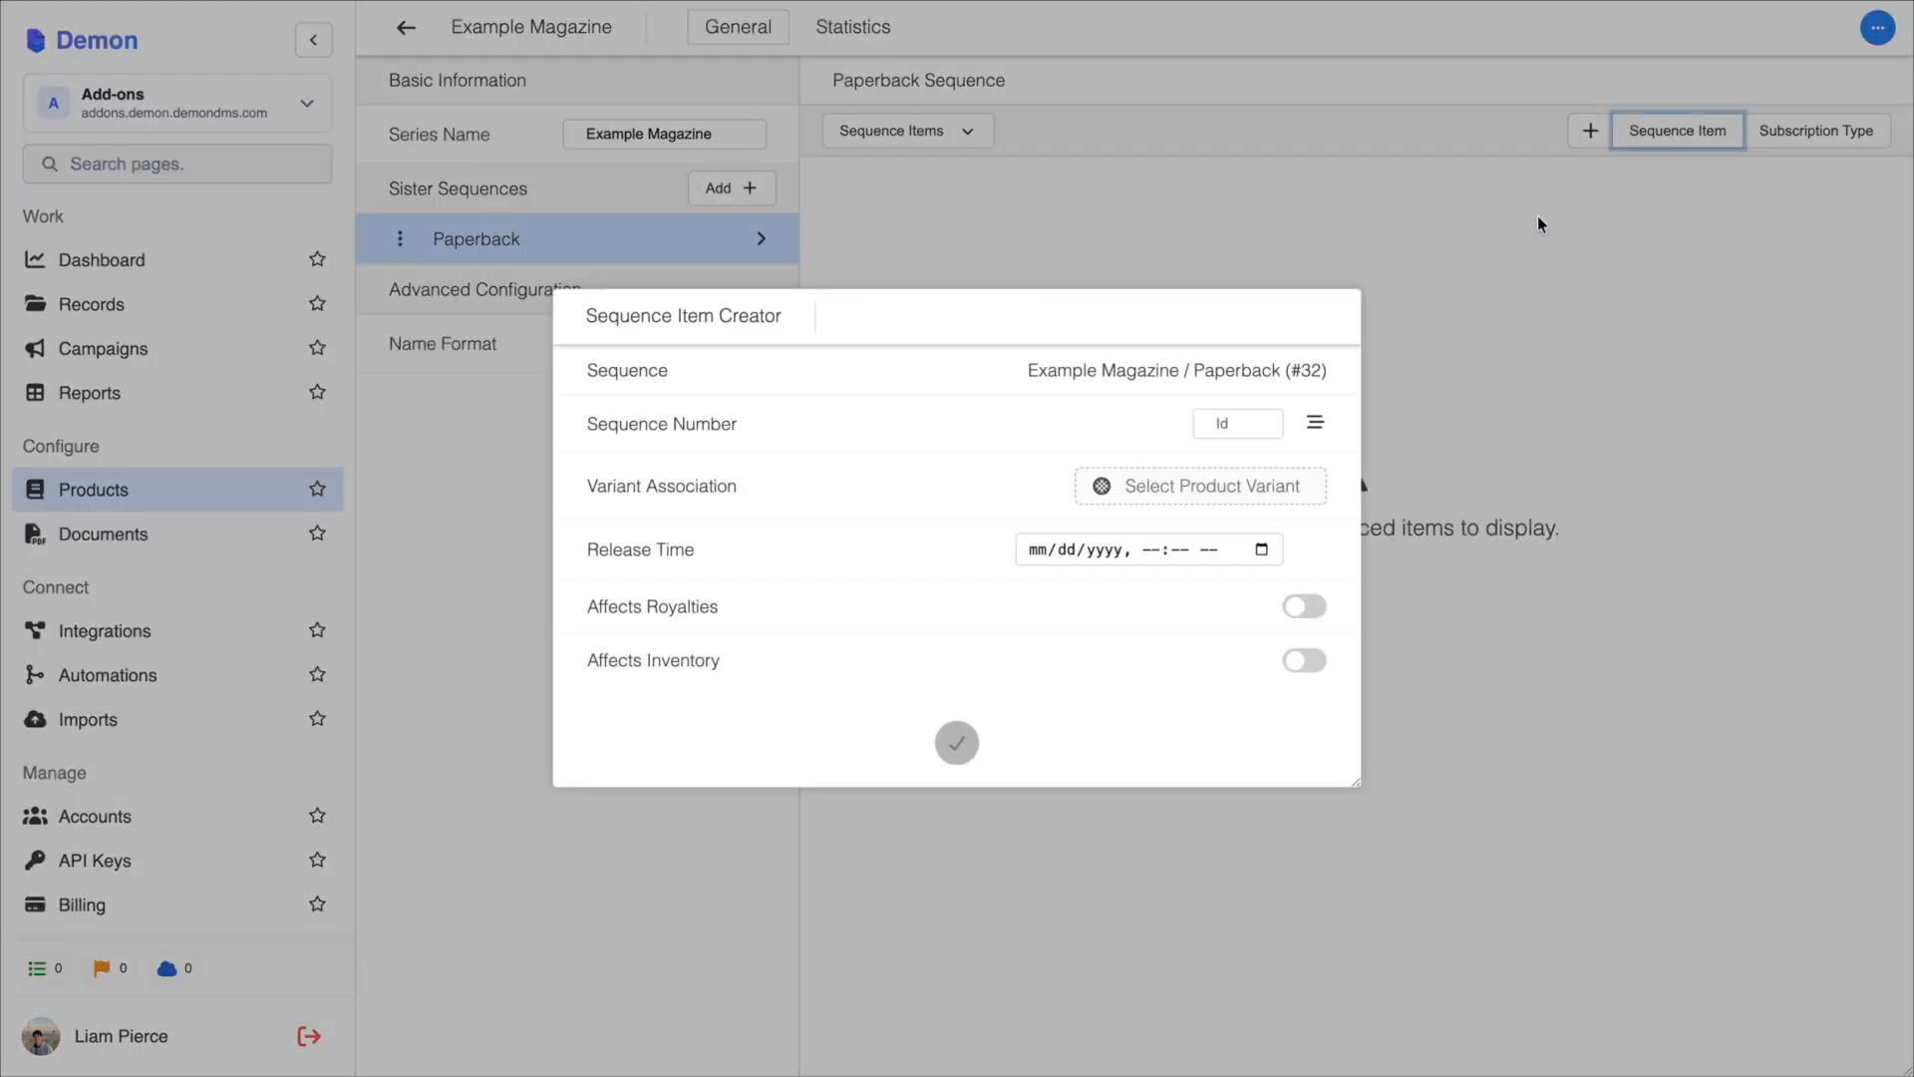
click(1233, 422)
text(1)
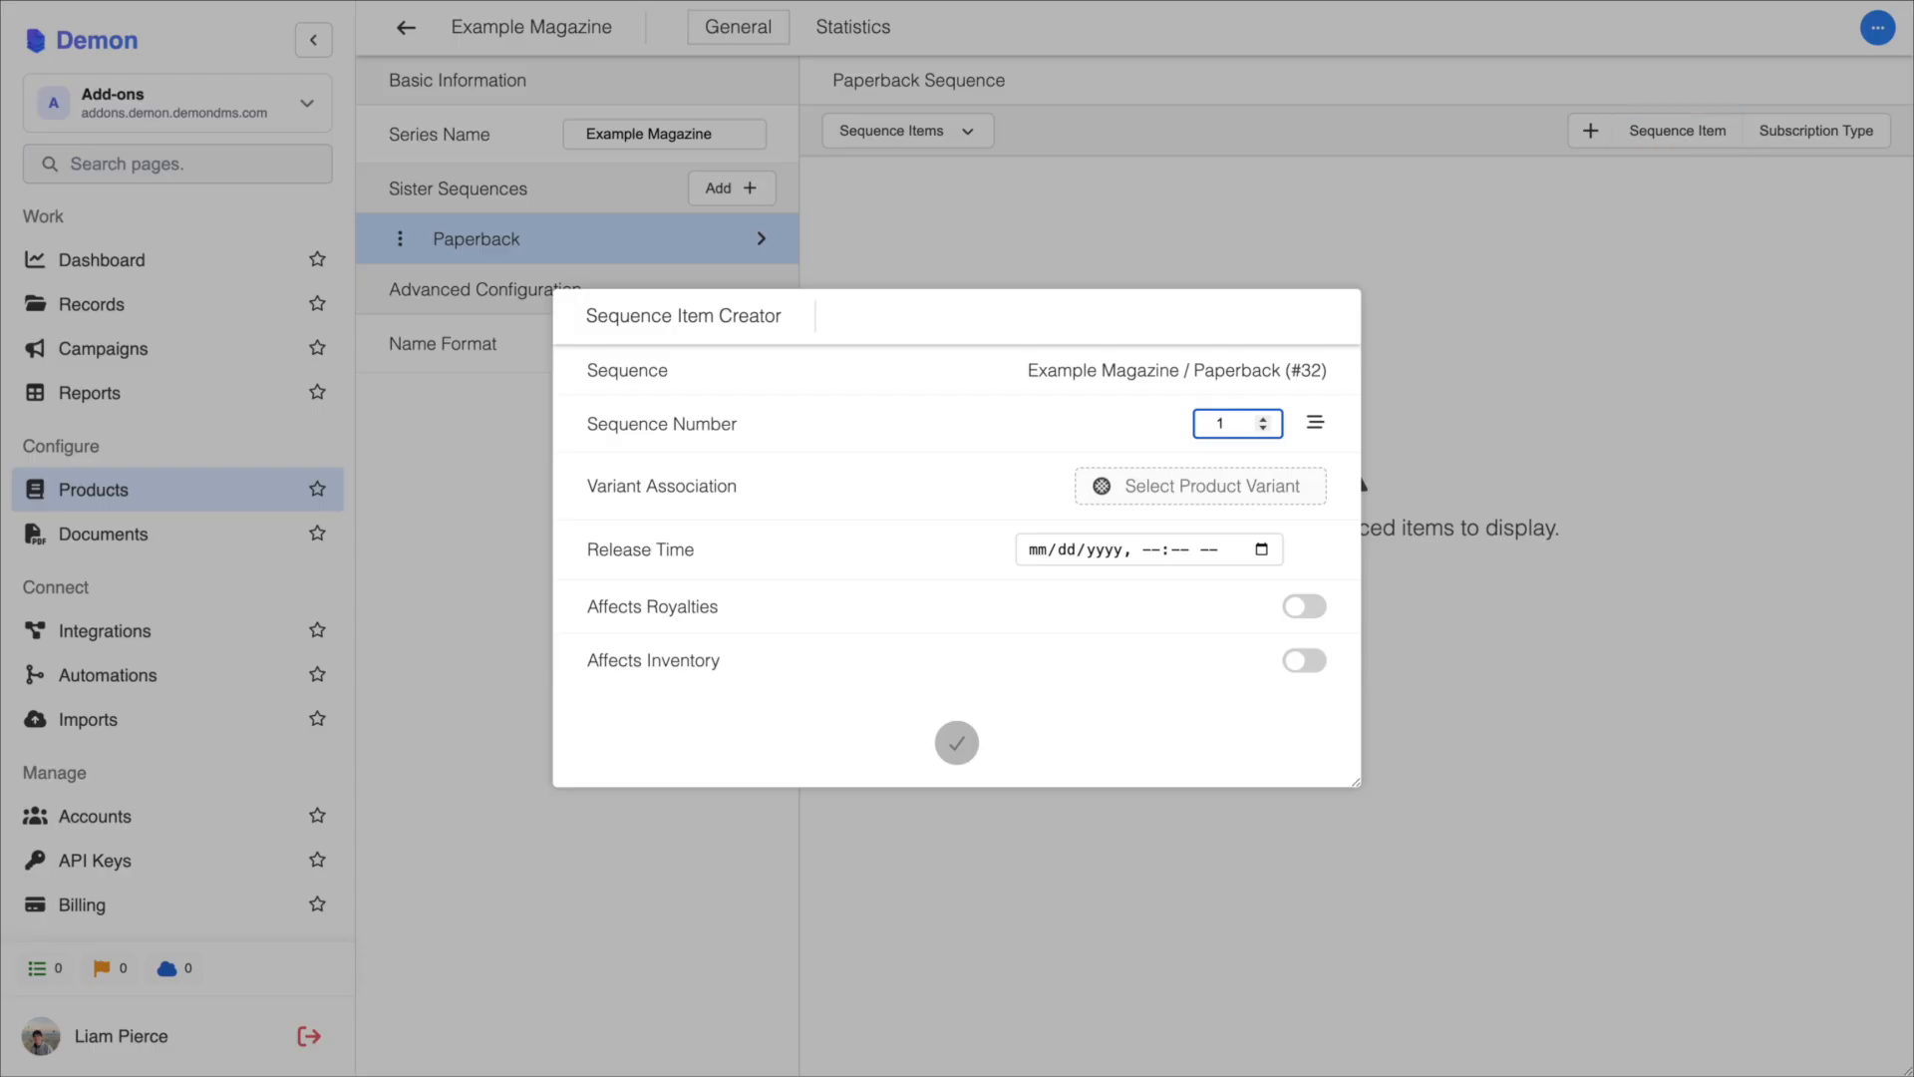
click(1226, 485)
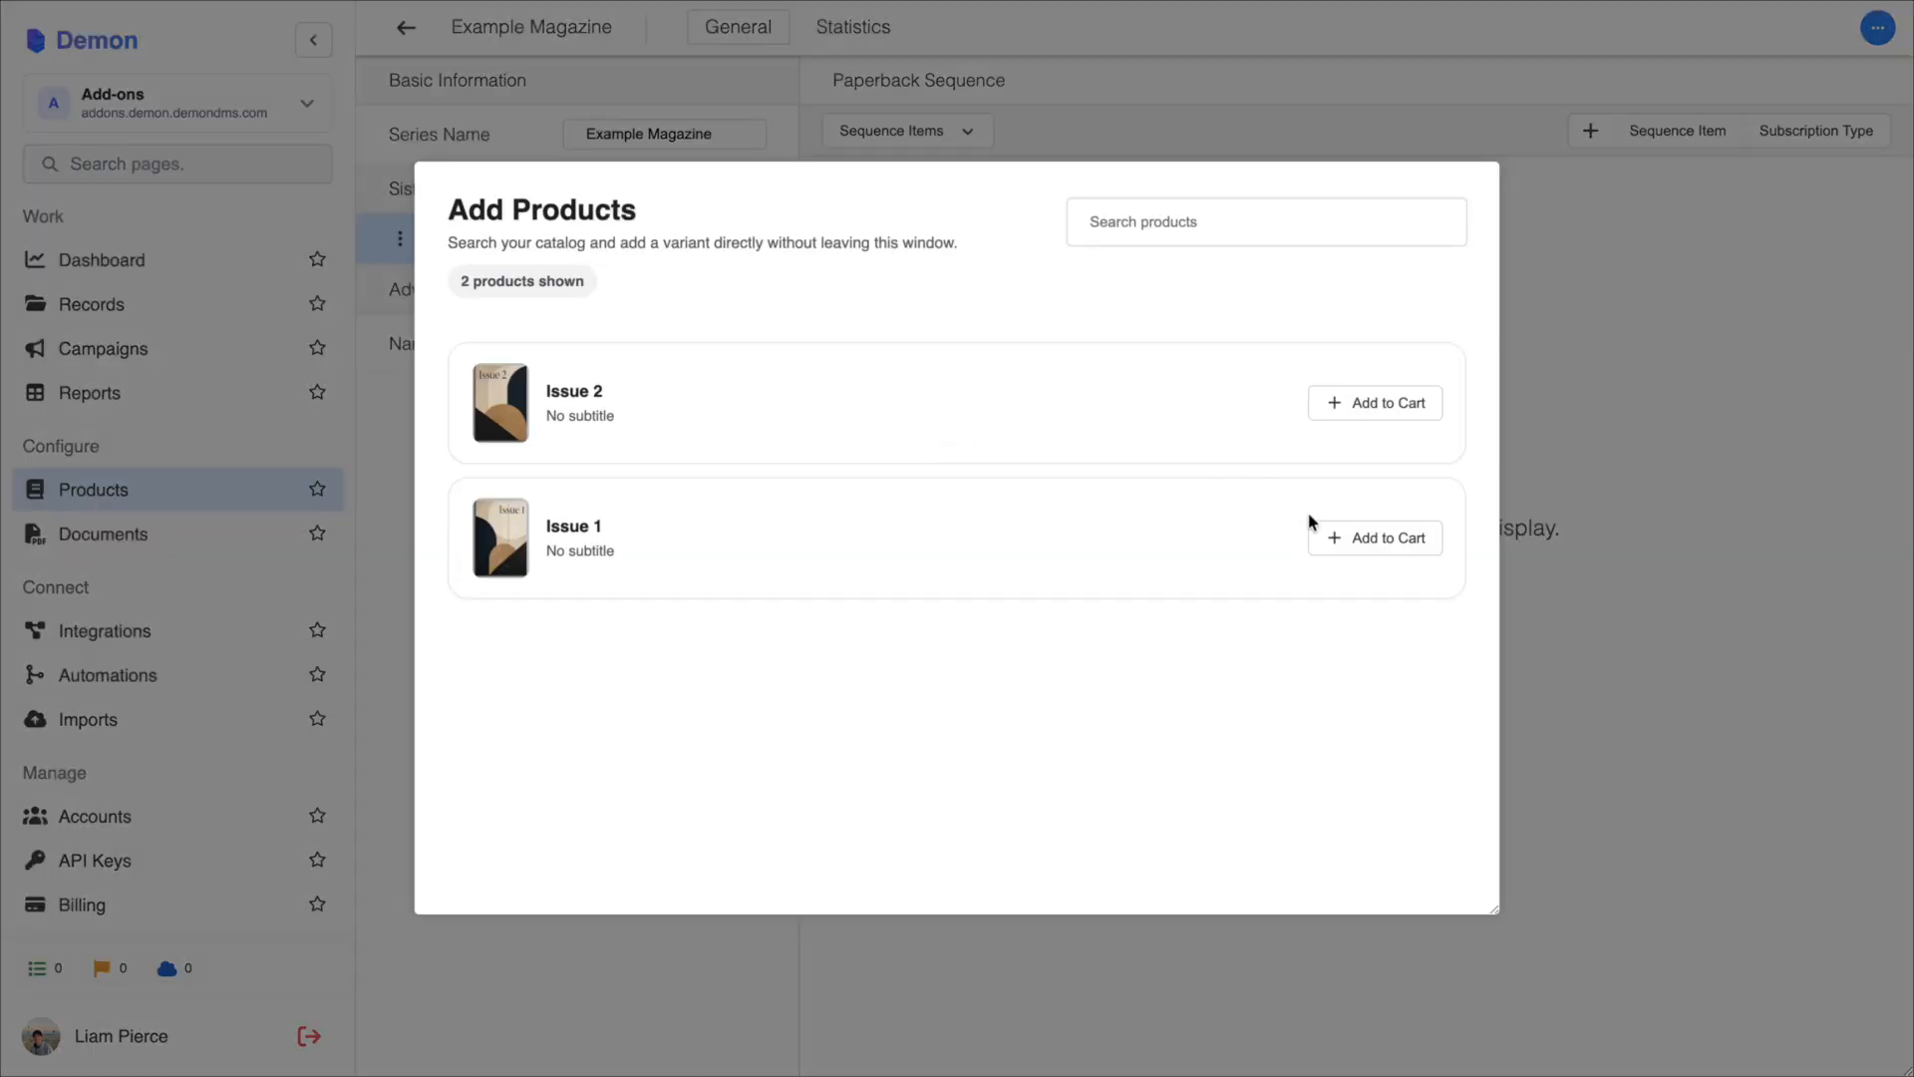
click(1358, 540)
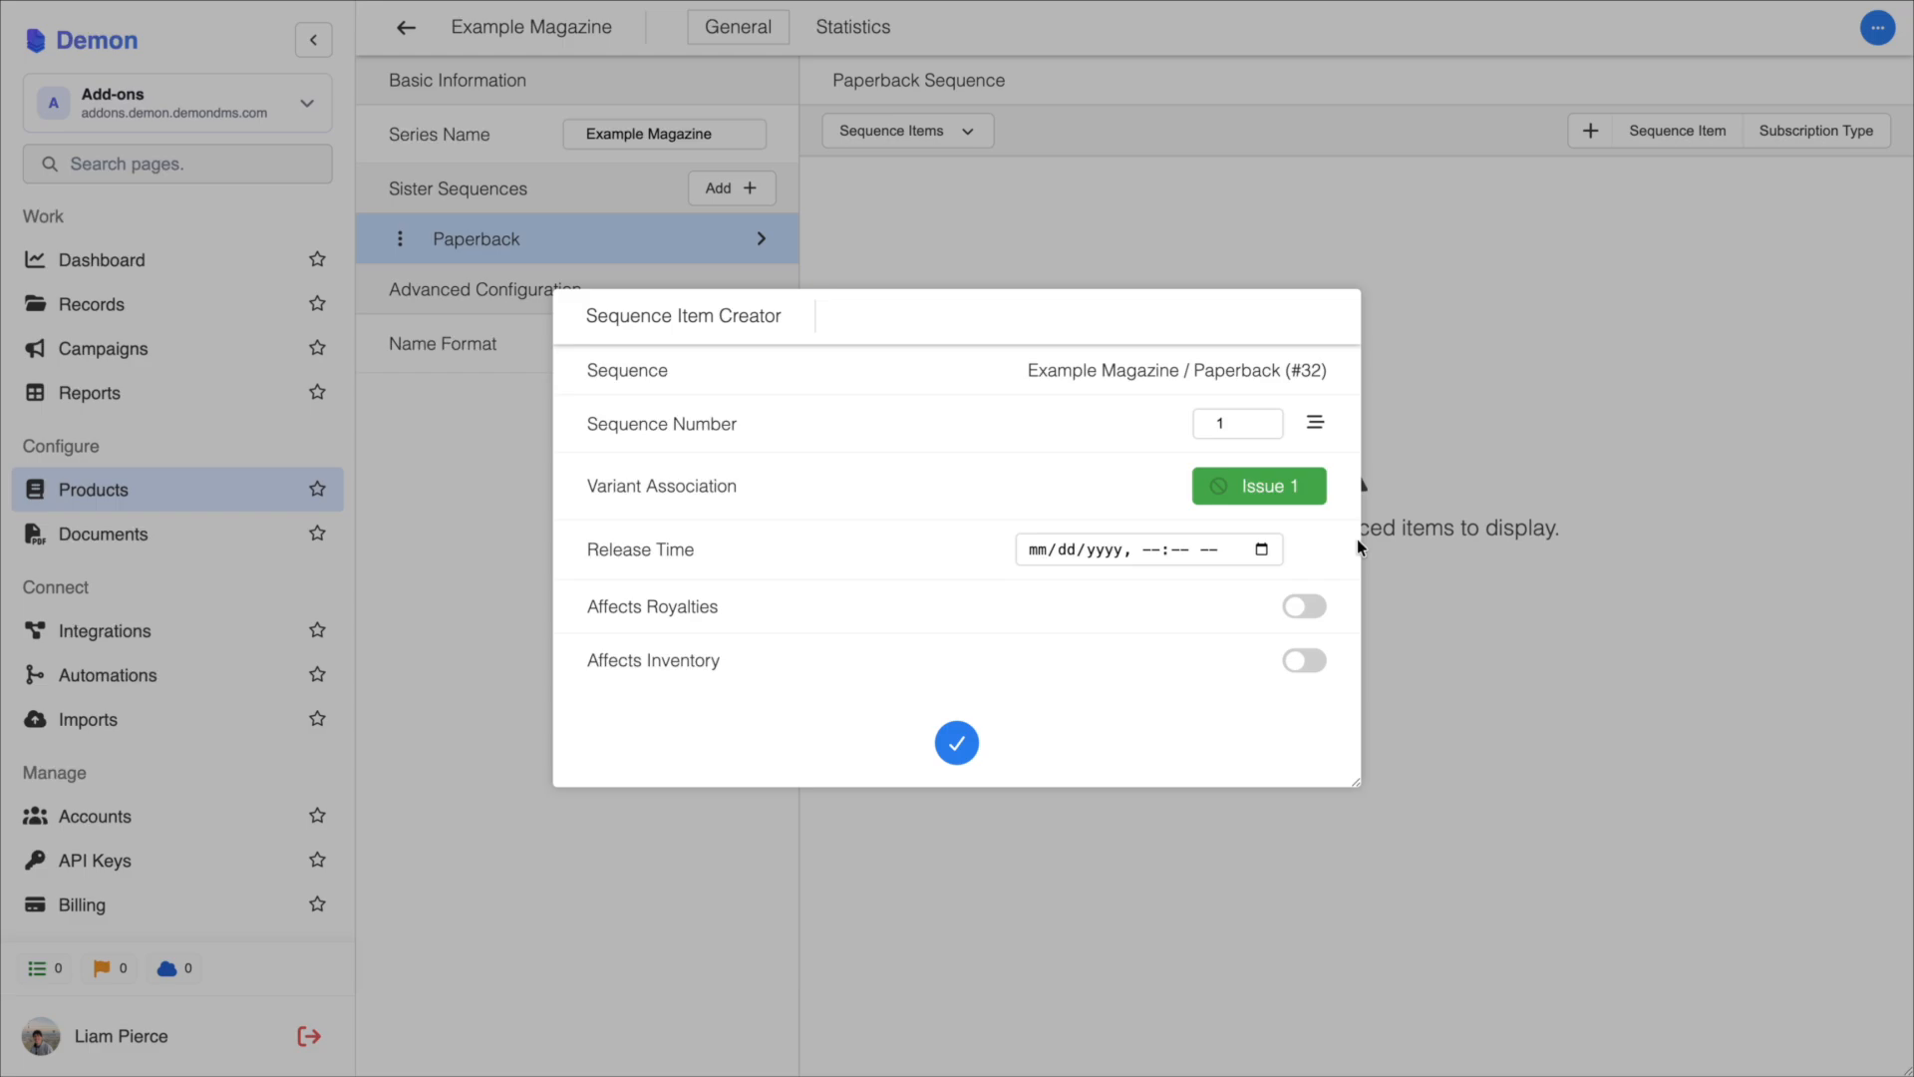
click(957, 743)
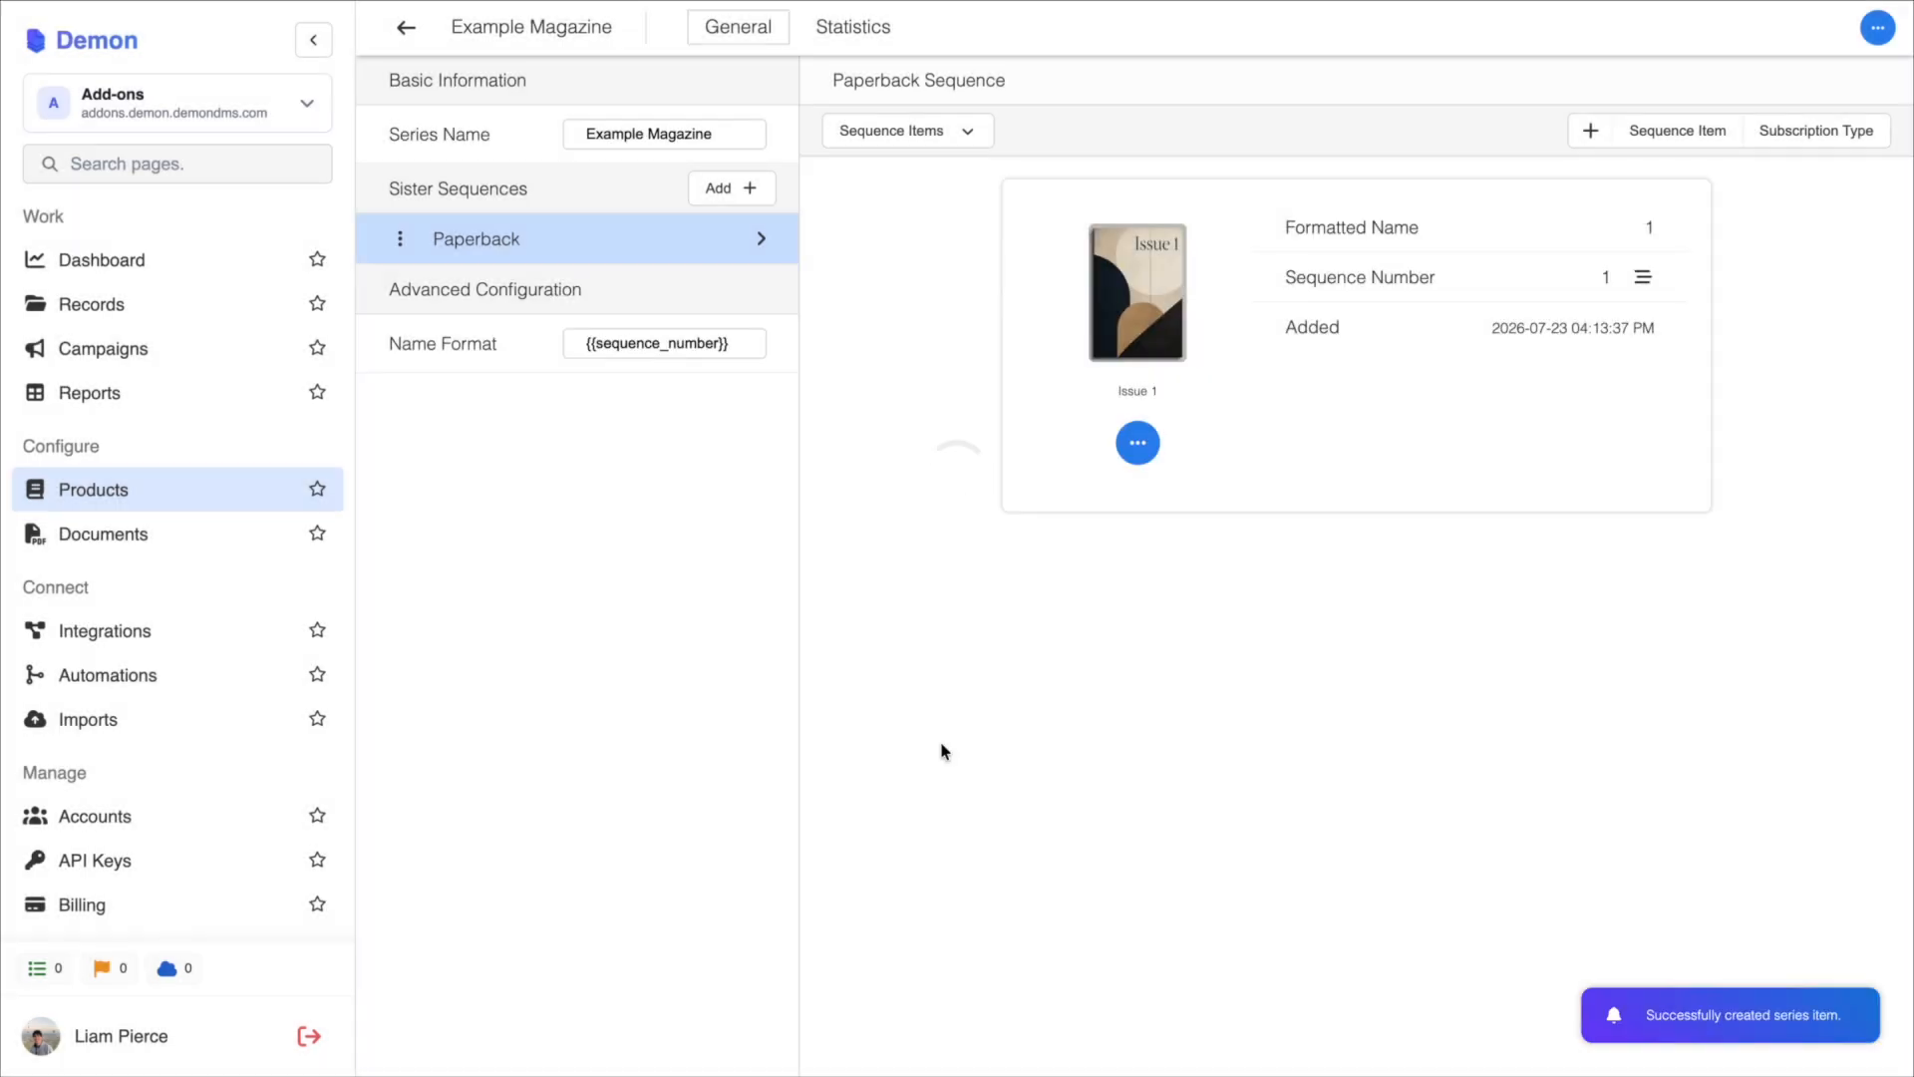
- Add a sequence item to the Paperback sequence with sequence number 2 and the Issue 2 variant
click(1663, 130)
click(1239, 423)
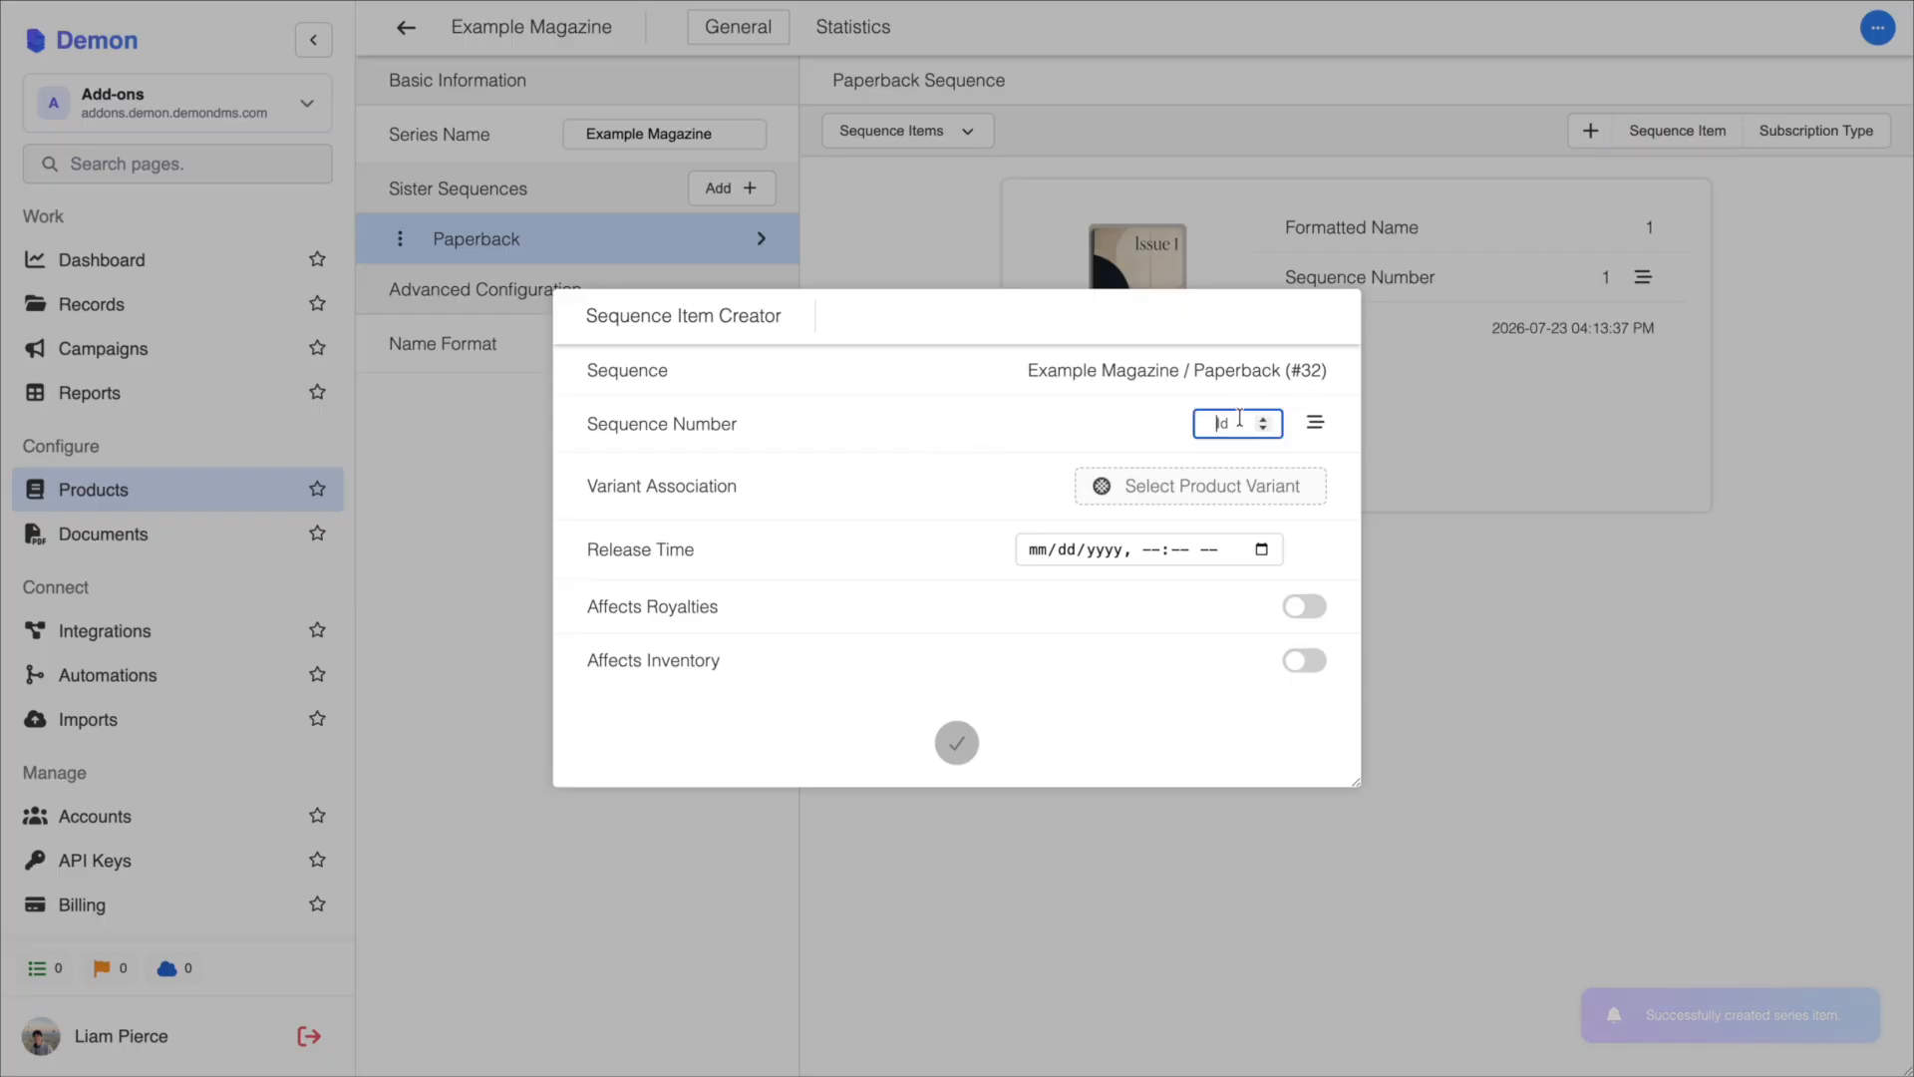
text(2)
click(1208, 492)
click(1360, 402)
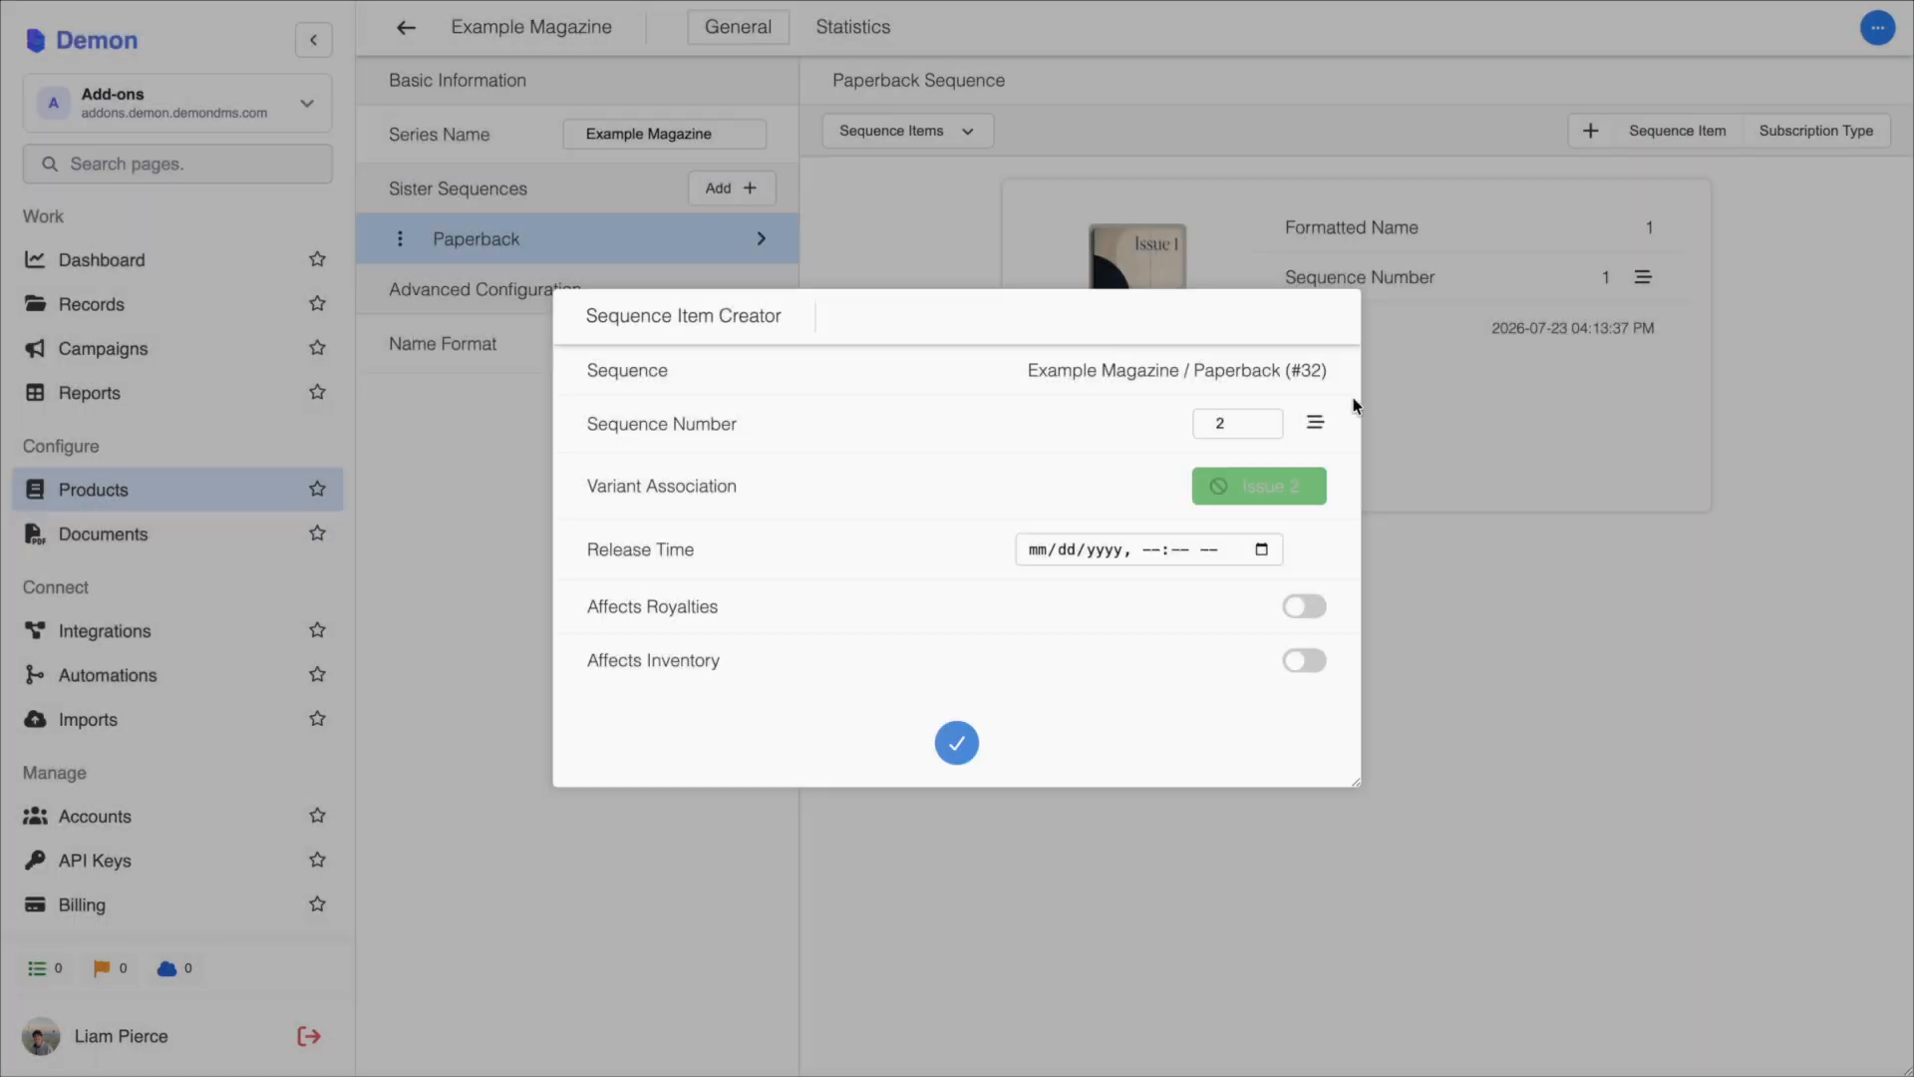
click(956, 742)
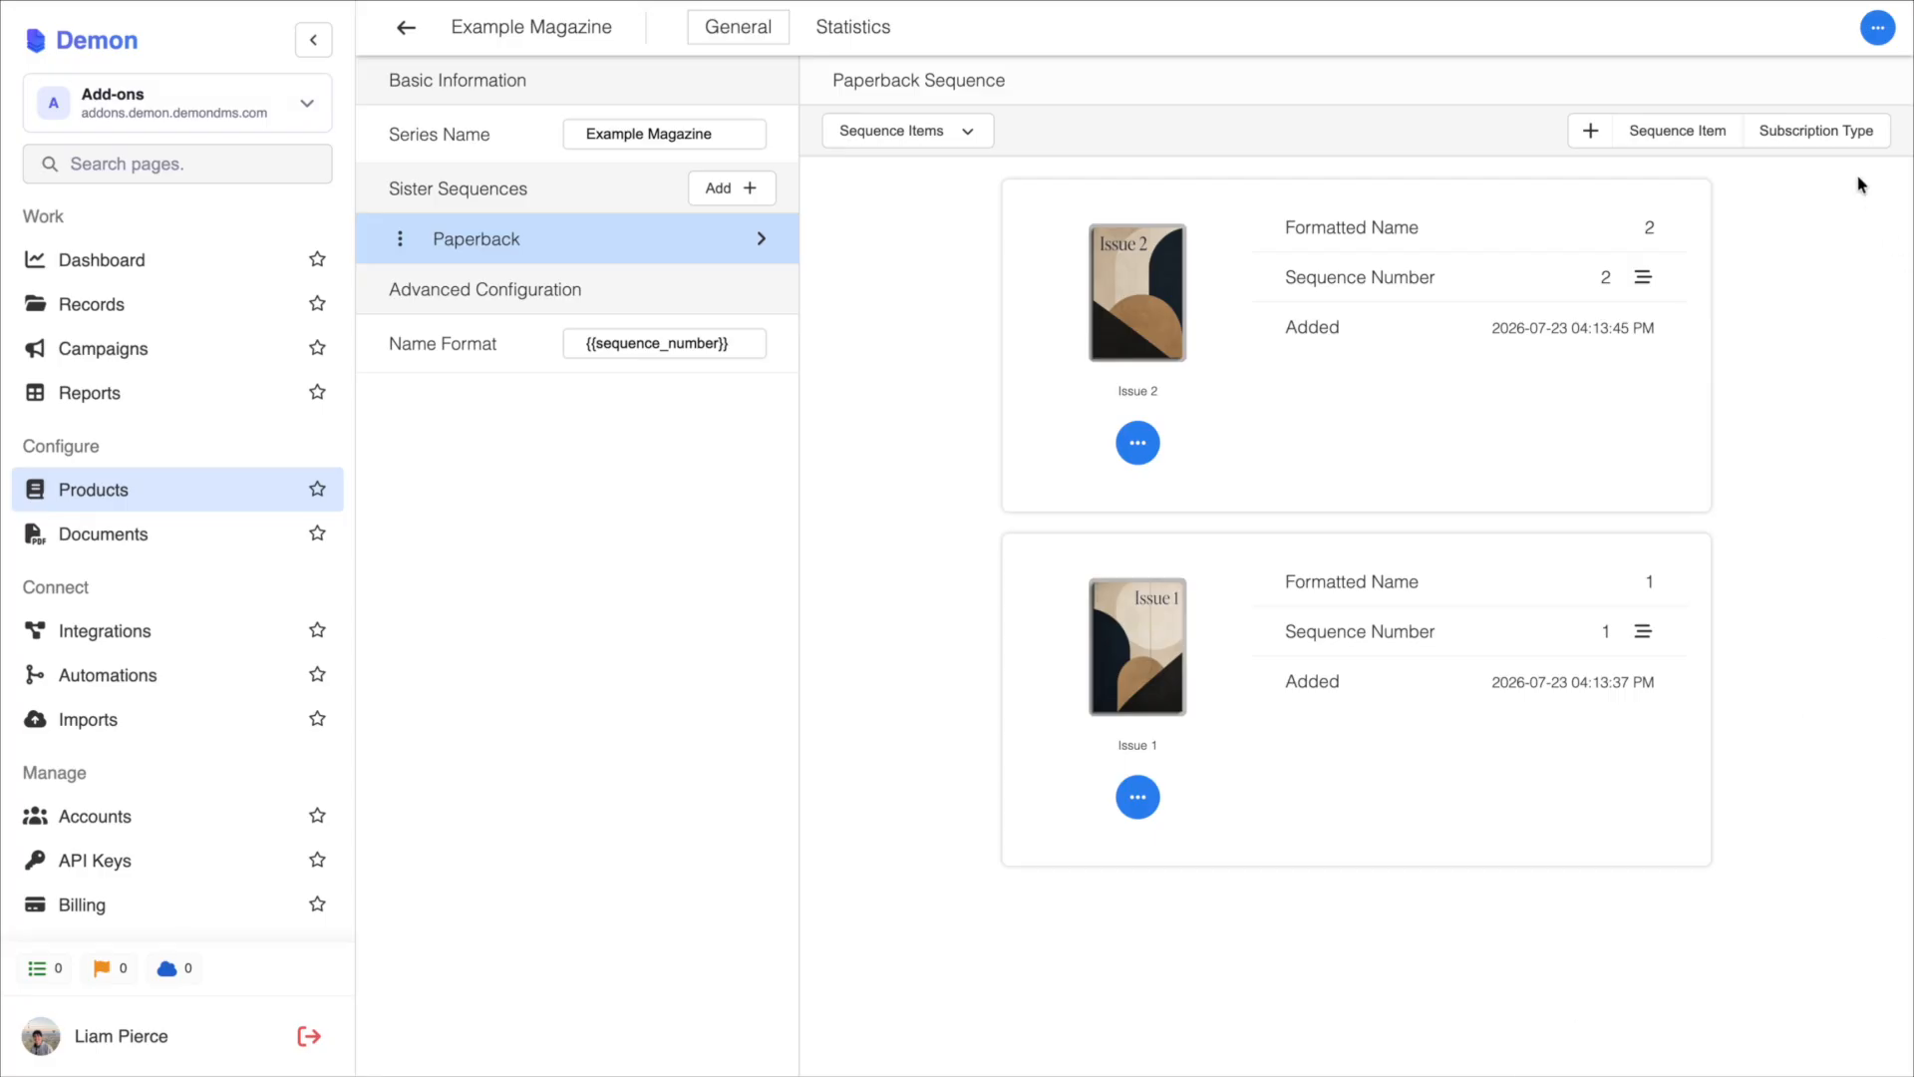
- Create an issue-based subscription model named One Year for the Paperback sequence
click(1770, 142)
click(1336, 342)
text(One Year)
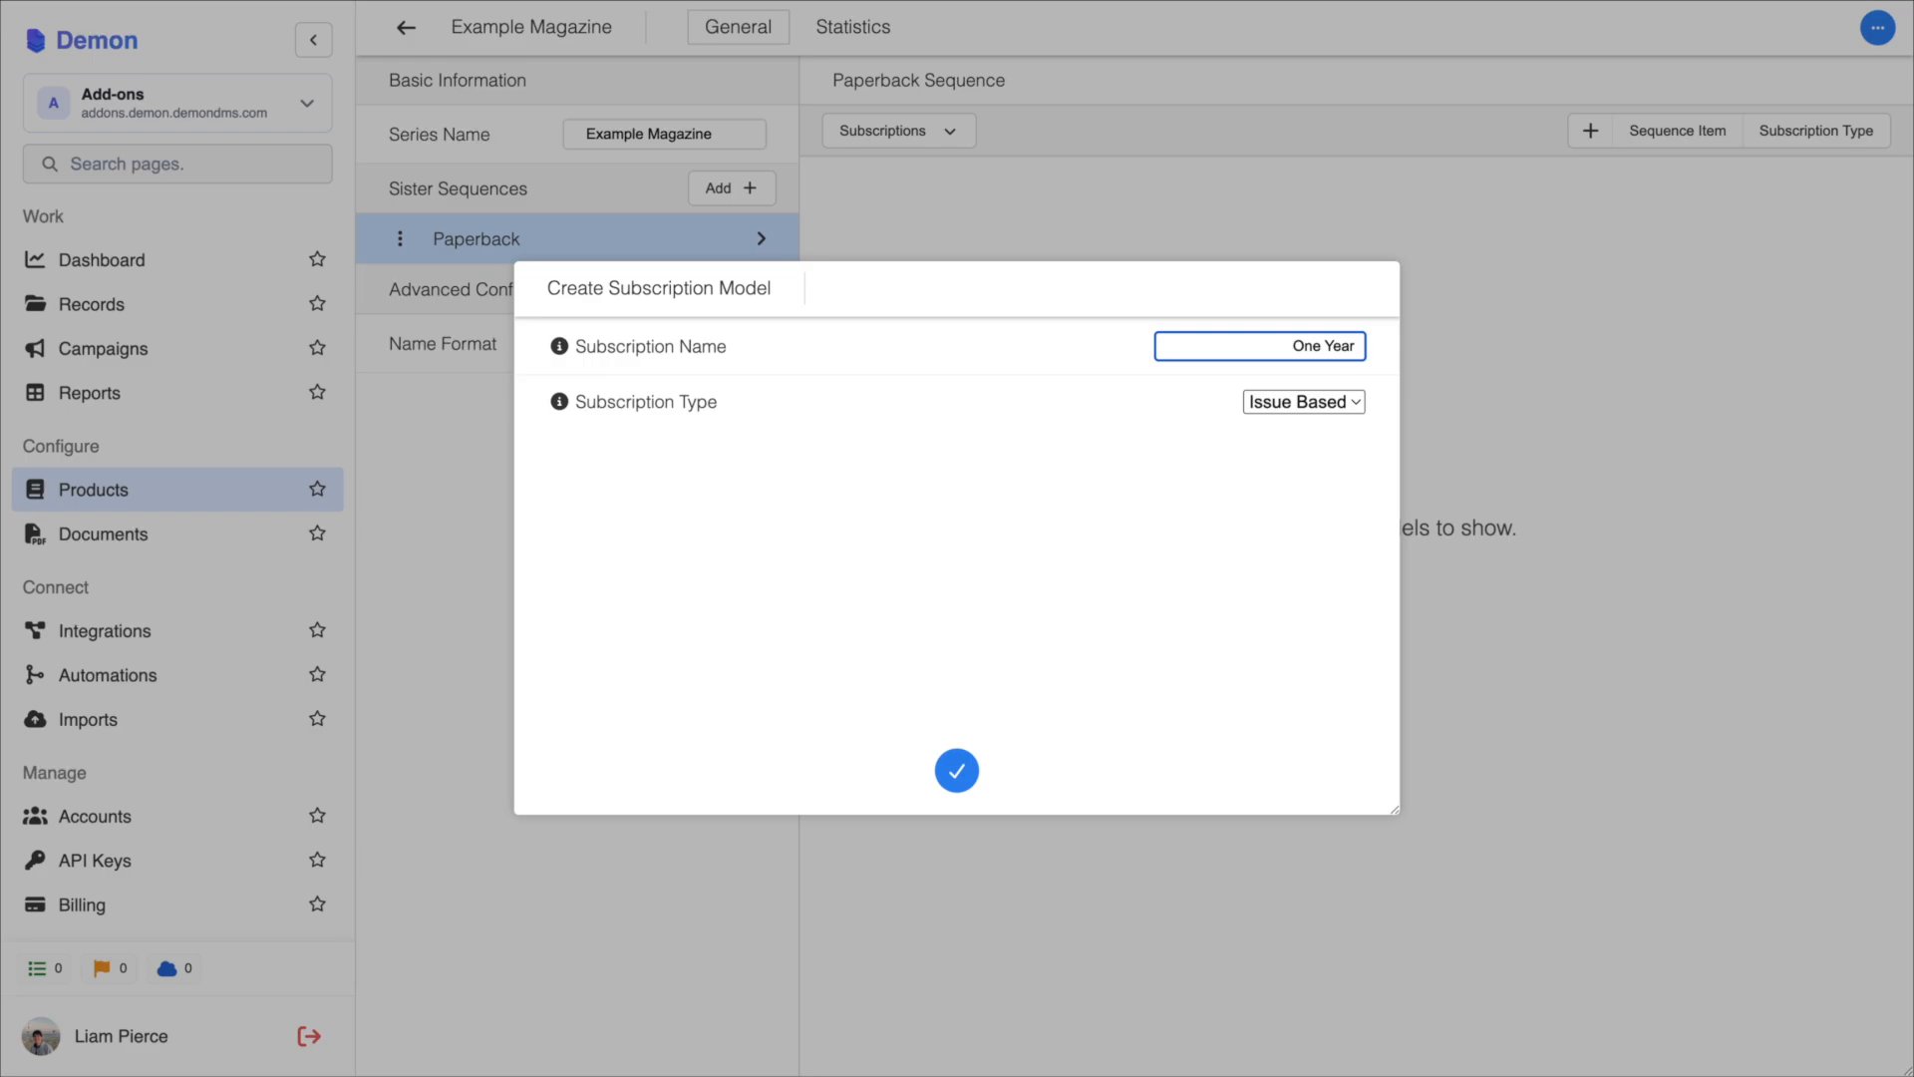
click(956, 770)
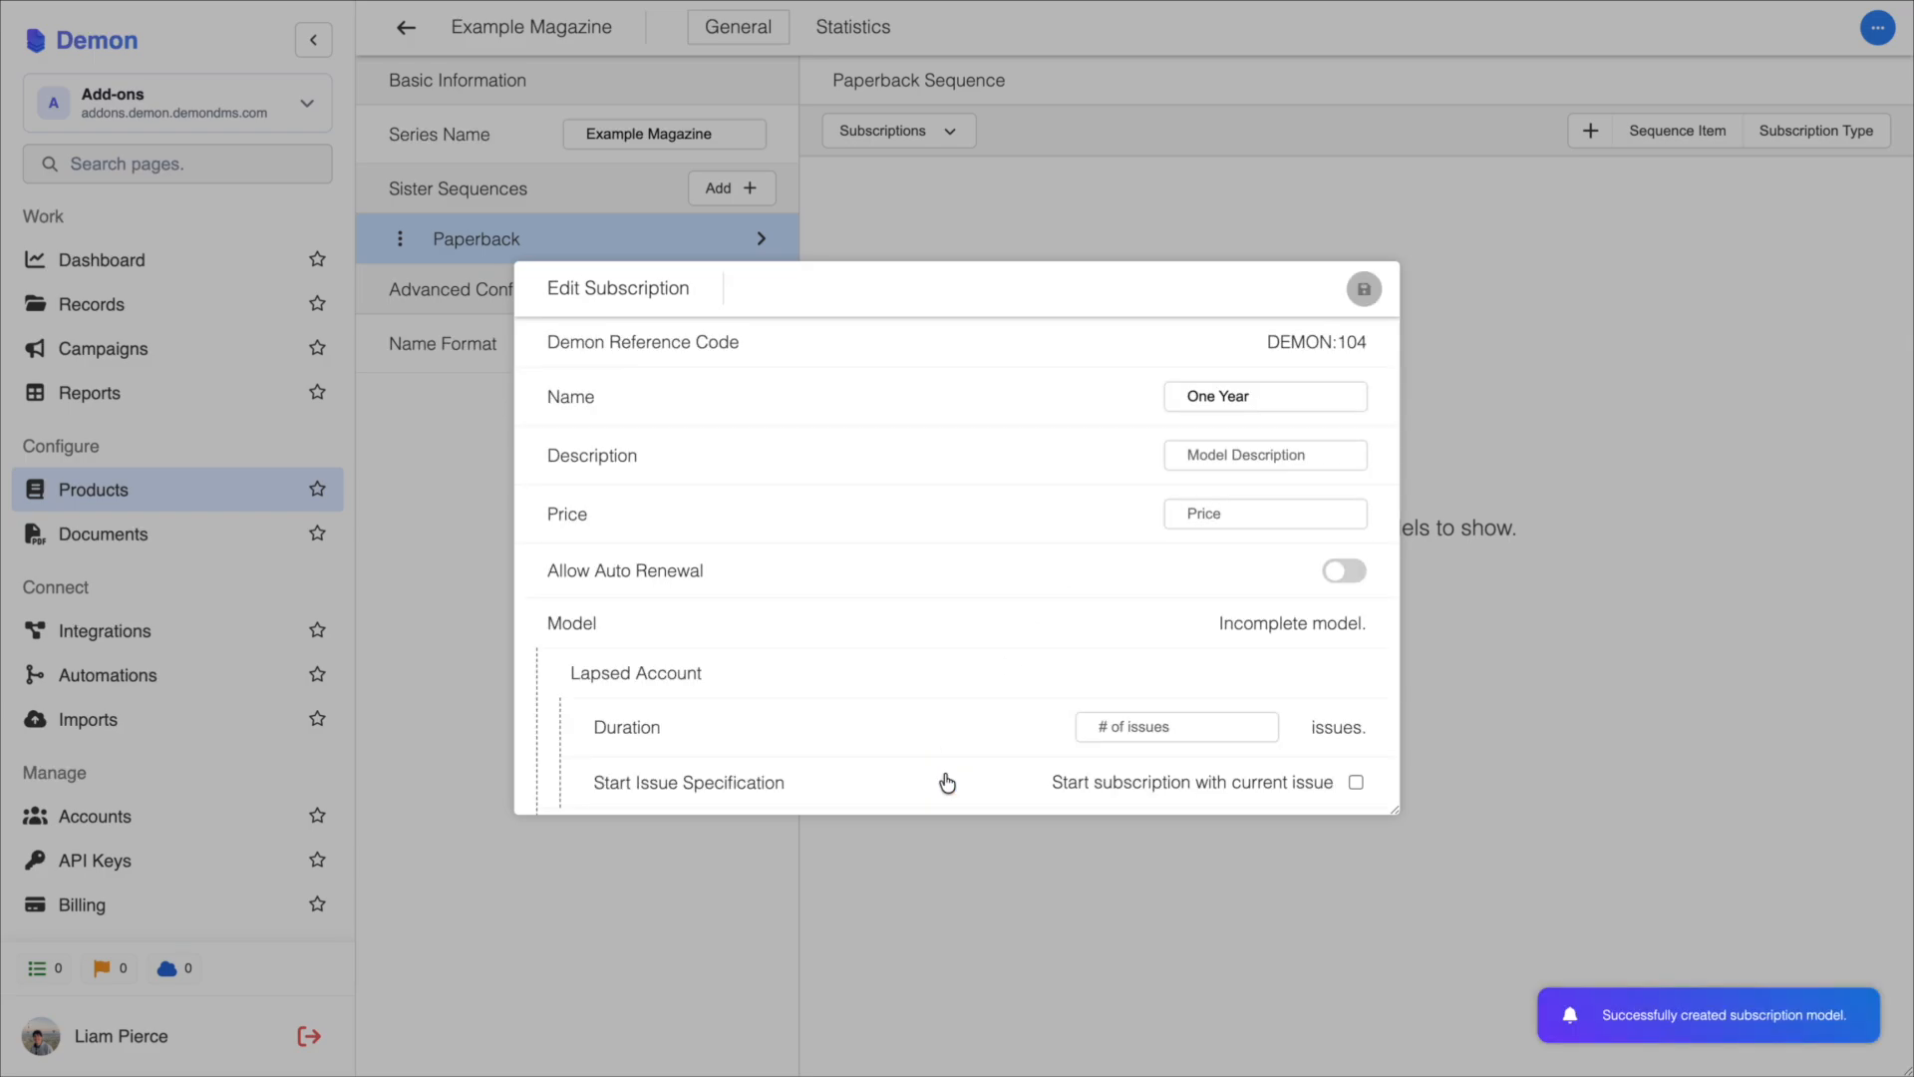
- Set the One Year subscription's price to 29 and its duration to 2 issues, and save the model
click(1224, 515)
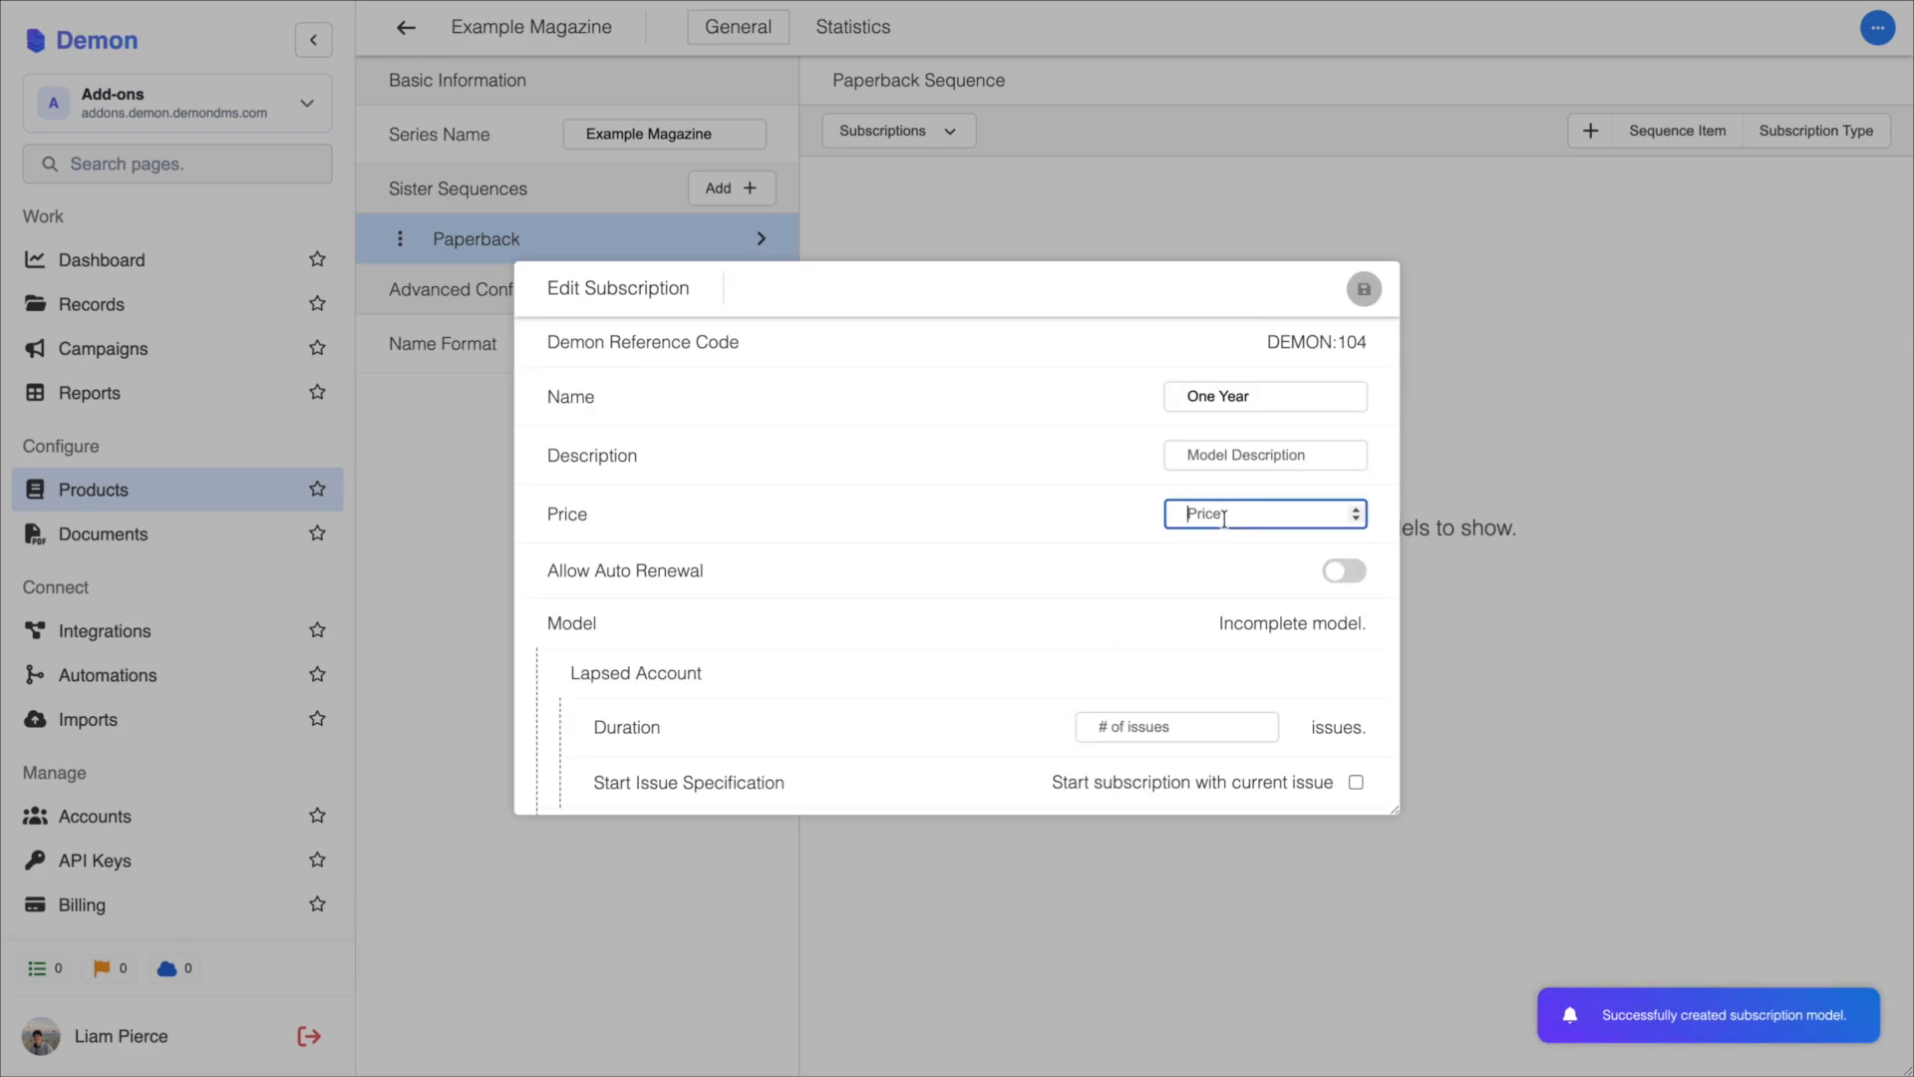
text(29)
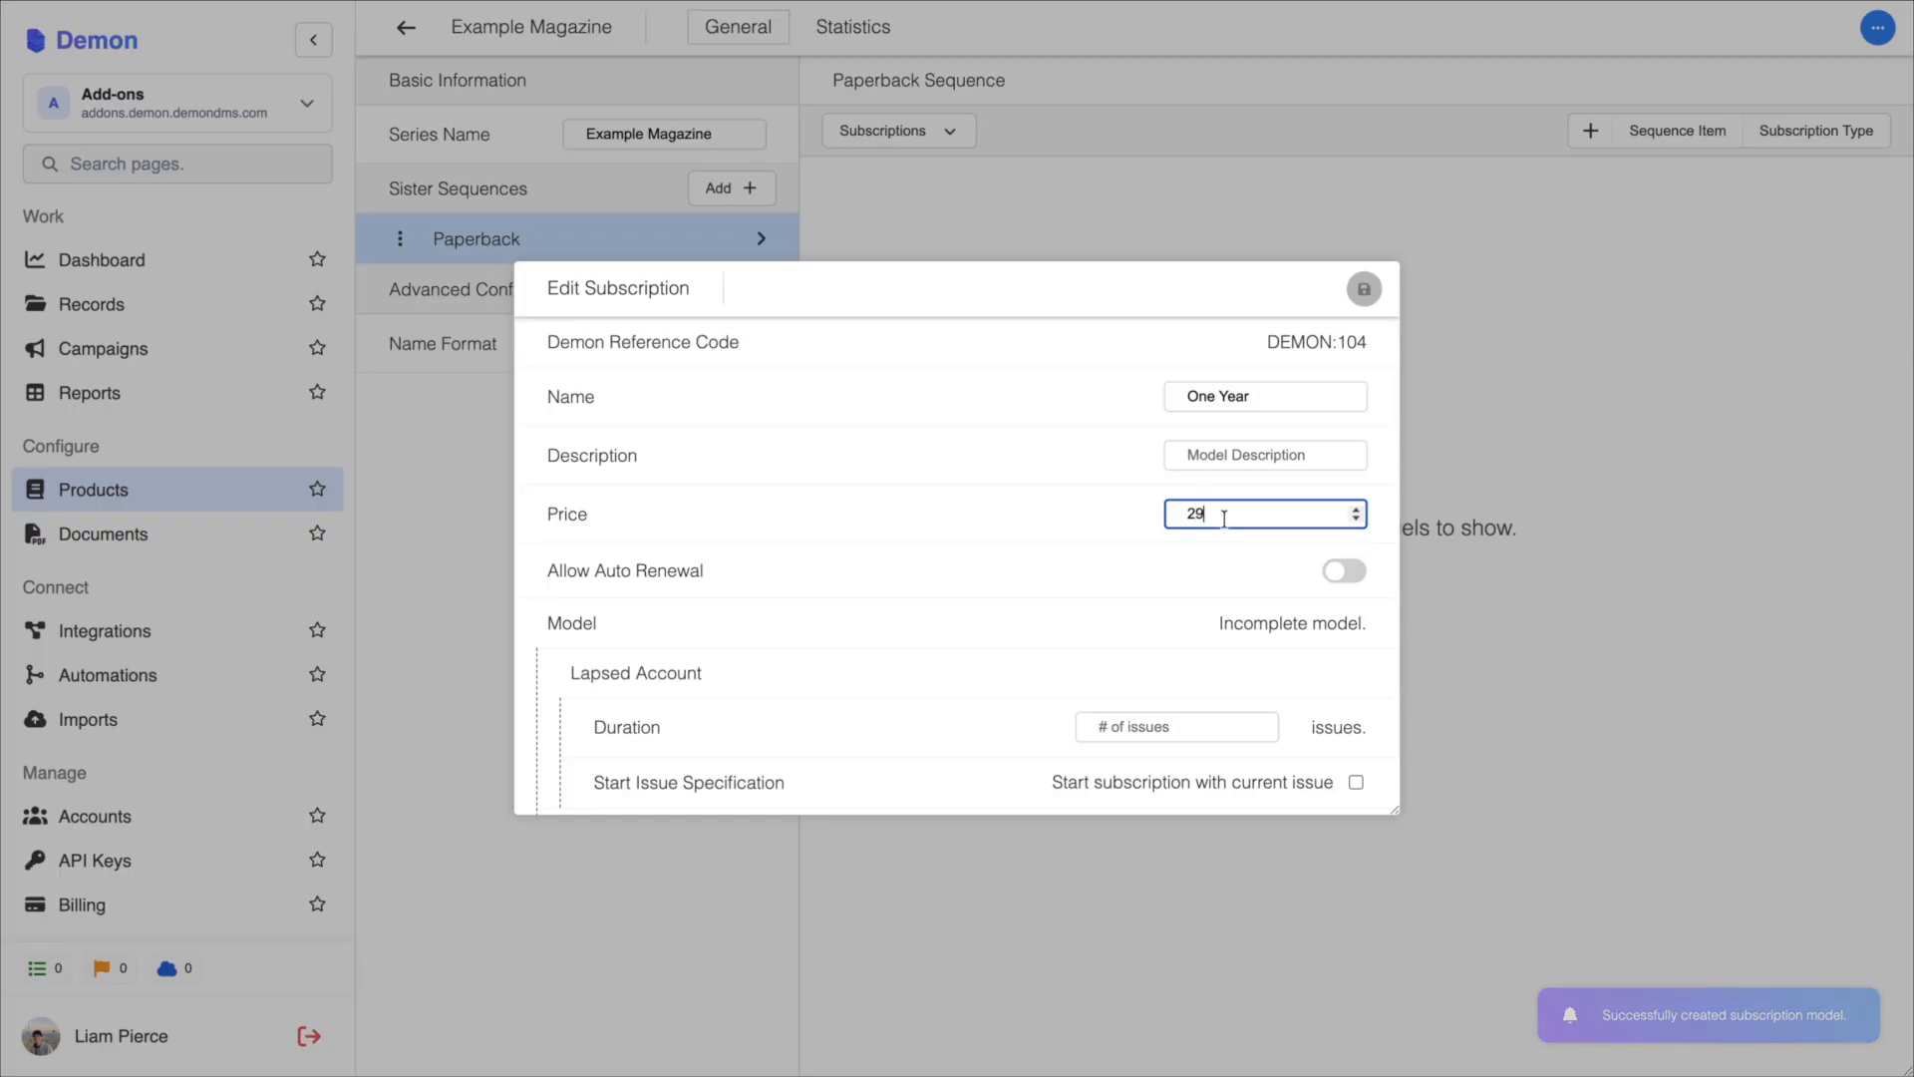
scroll(1230, 560, down, 3)
click(1208, 516)
text(2)
scroll(1205, 548, down, 3)
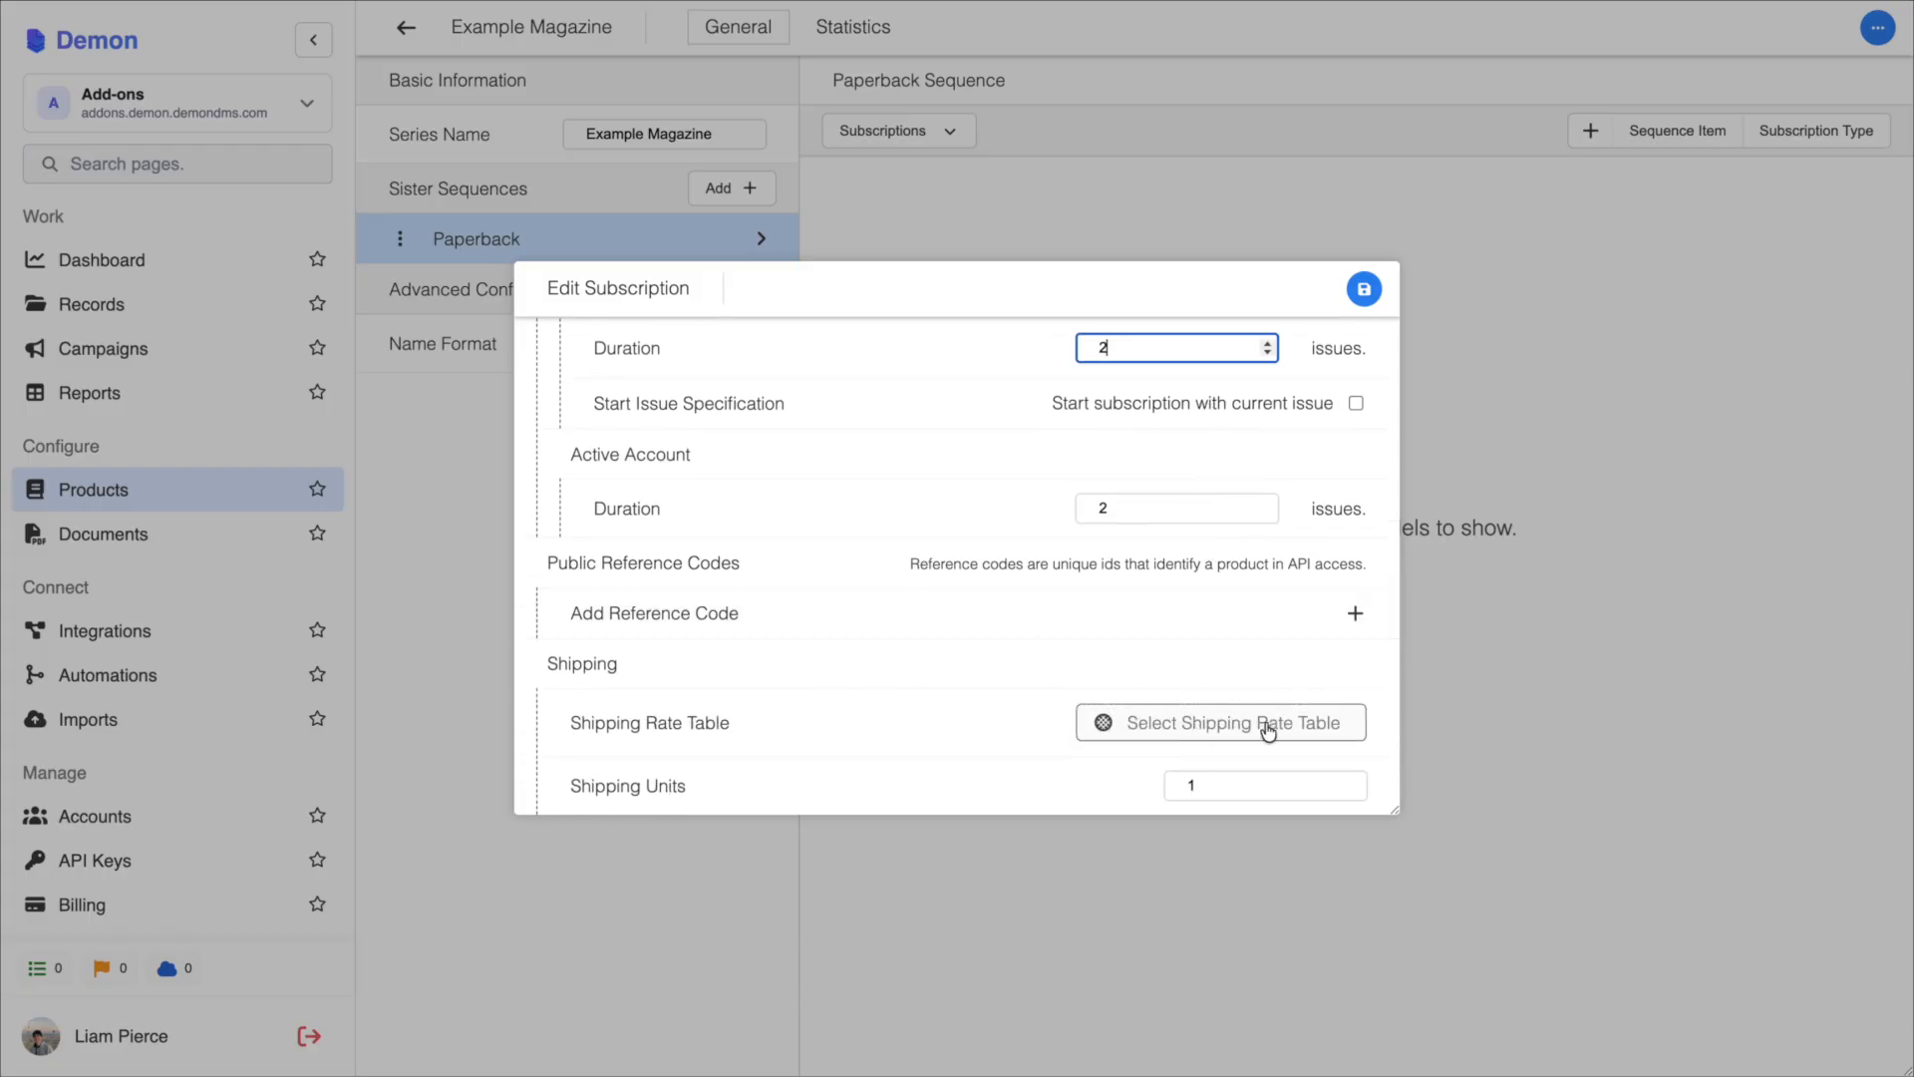
click(1364, 289)
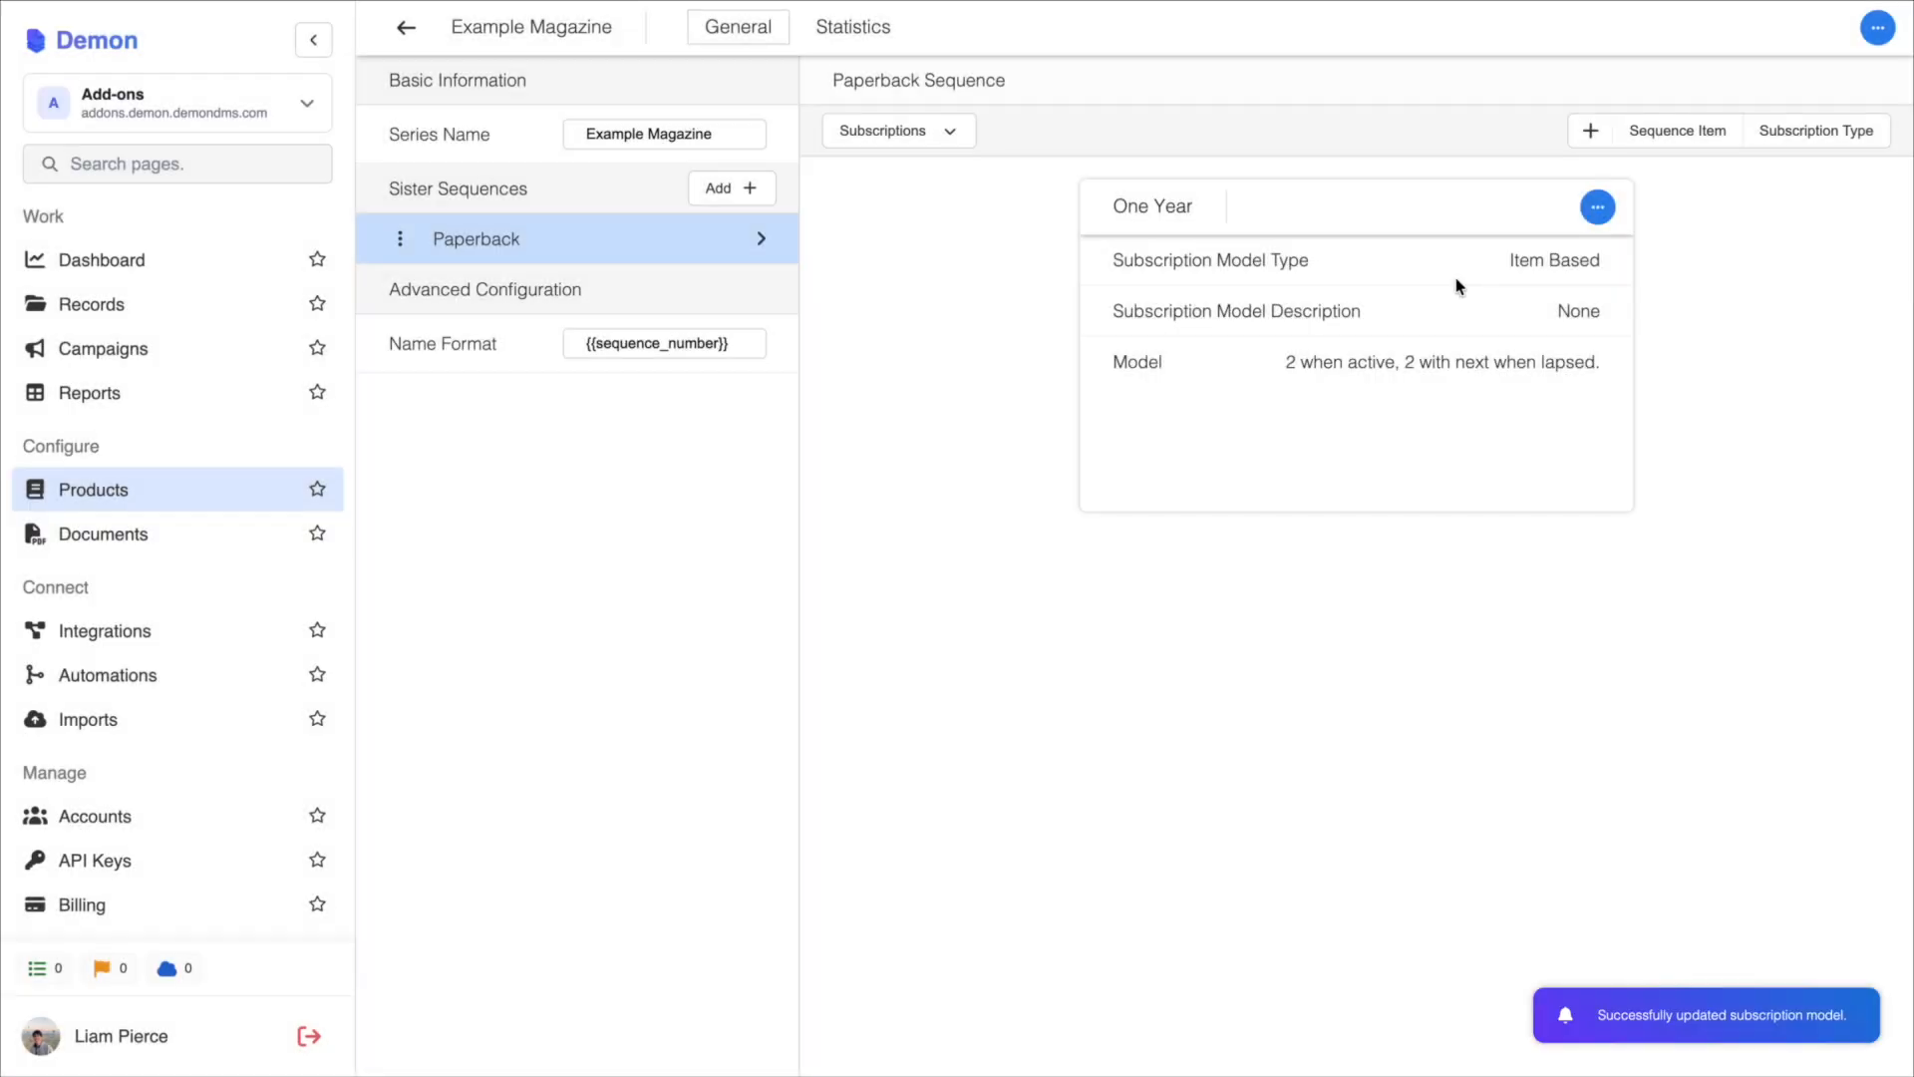
- Create a second issue-based subscription model named Two Year for the Paperback sequence
click(1814, 132)
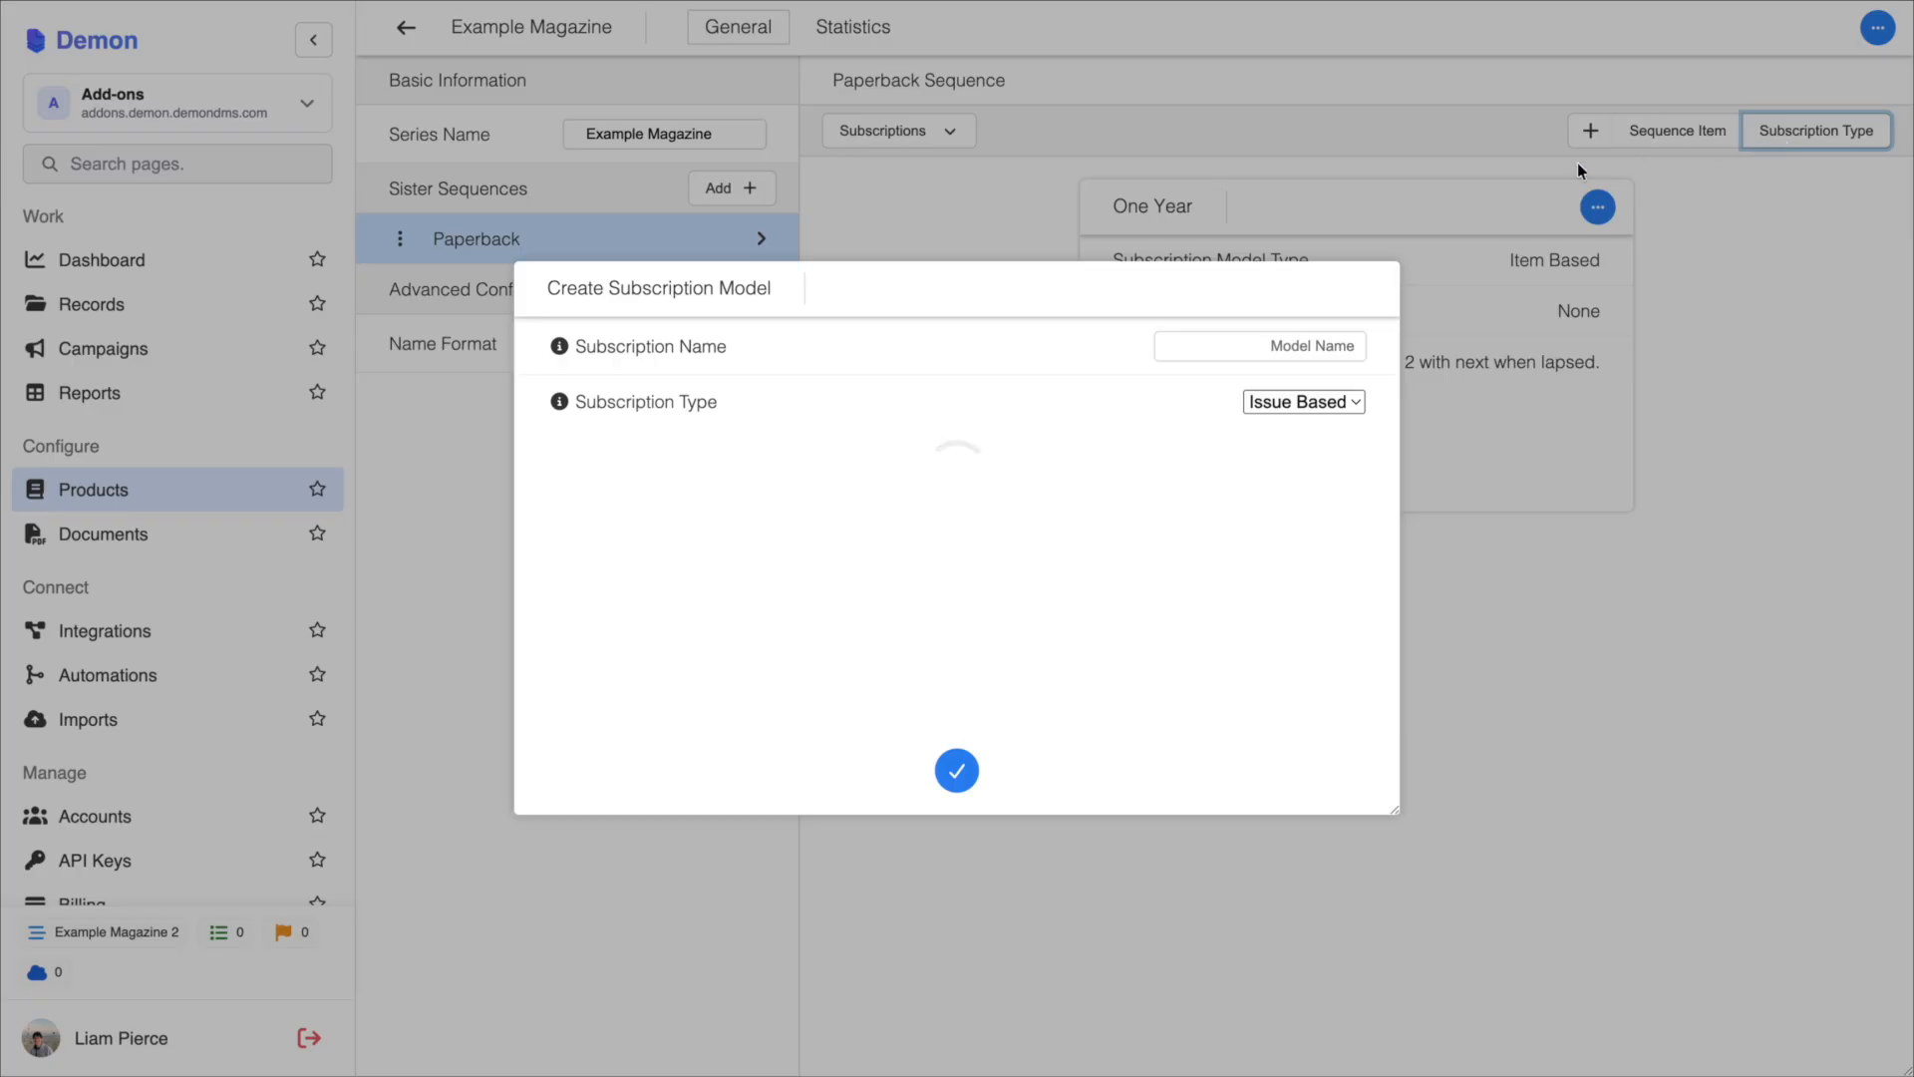
click(1308, 339)
text(Two)
key(BackSpace)
text(o Year)
click(949, 777)
- Enter the Two Year subscription's price and set its duration to 1 issue for lapsed accounts and 4 issues for active accounts
click(1216, 514)
text($1)
scroll(1216, 537, down, 3)
click(1191, 520)
text(4)
key(BackSpace)
text(1)
scroll(1191, 520, down, 2)
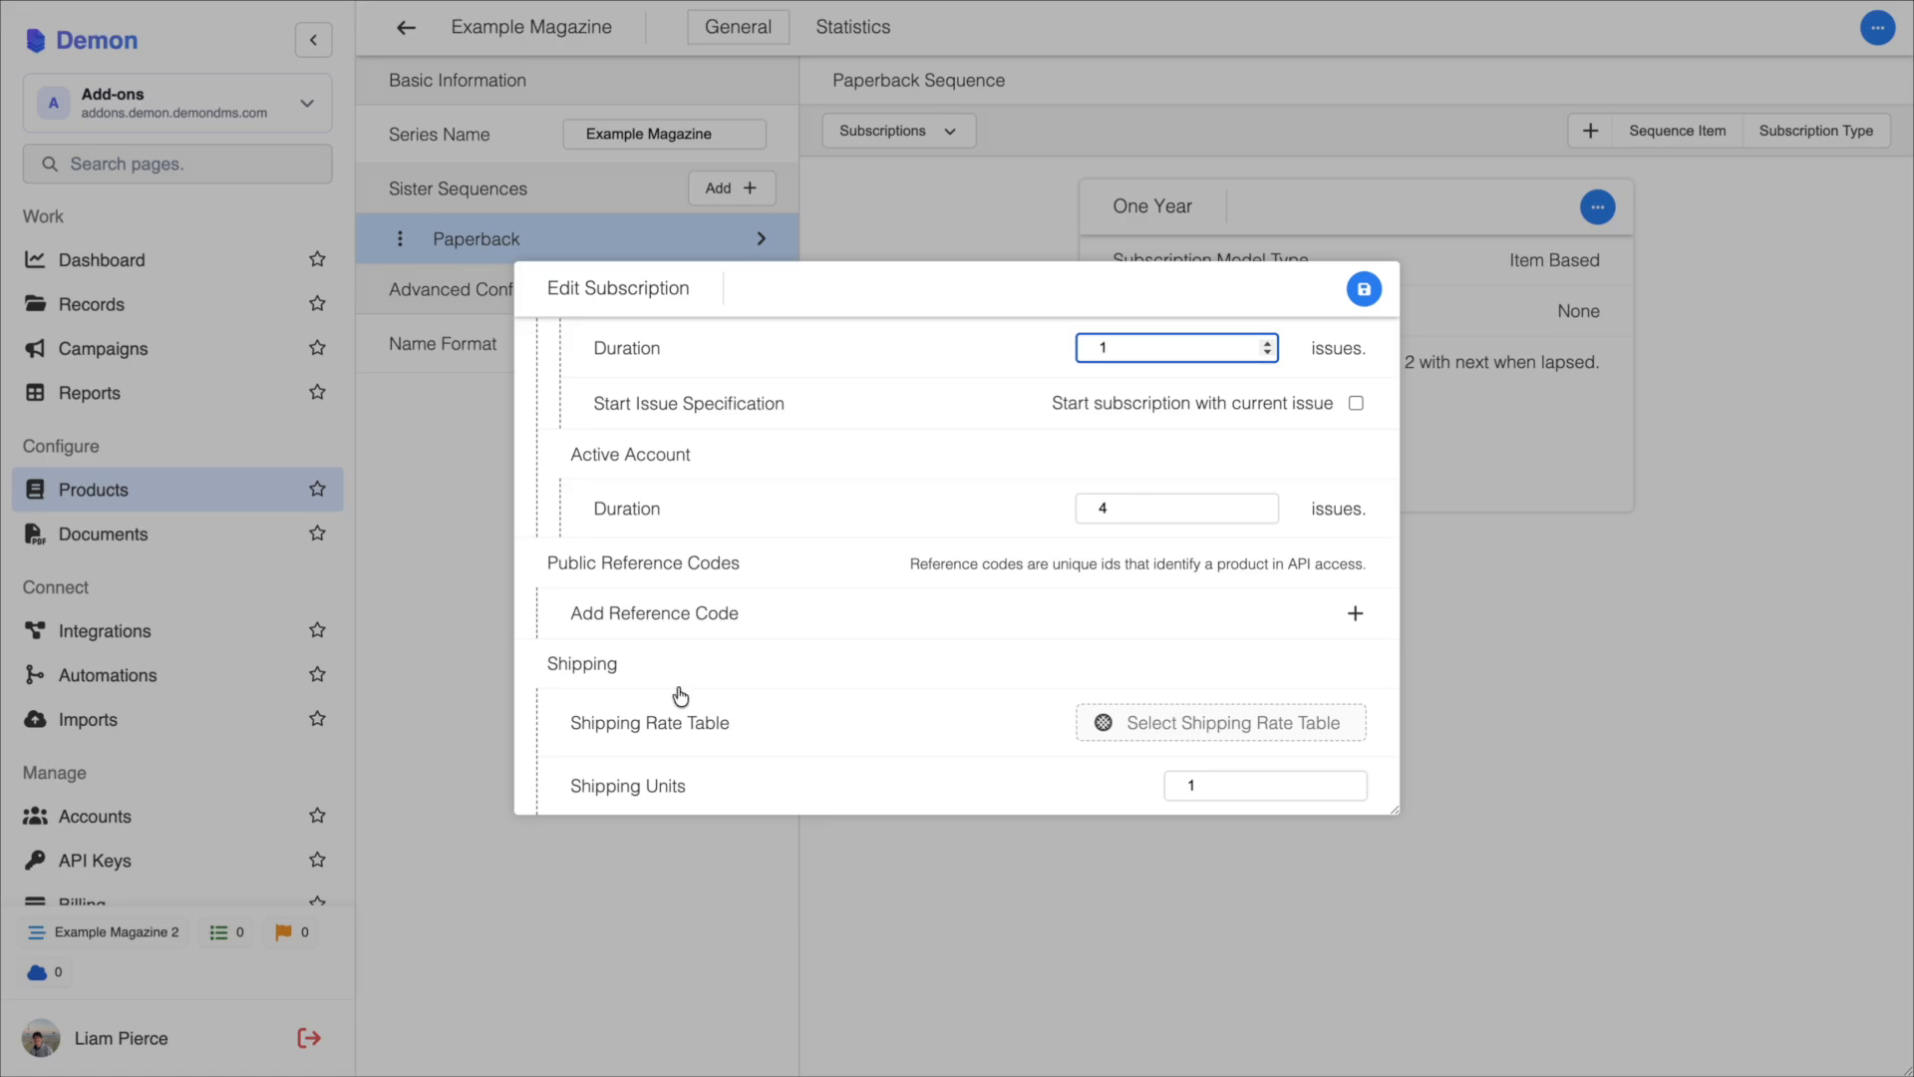
- Set the Two Year subscription's shipping units to 2
click(1234, 784)
key(BackSpace)
text(2)
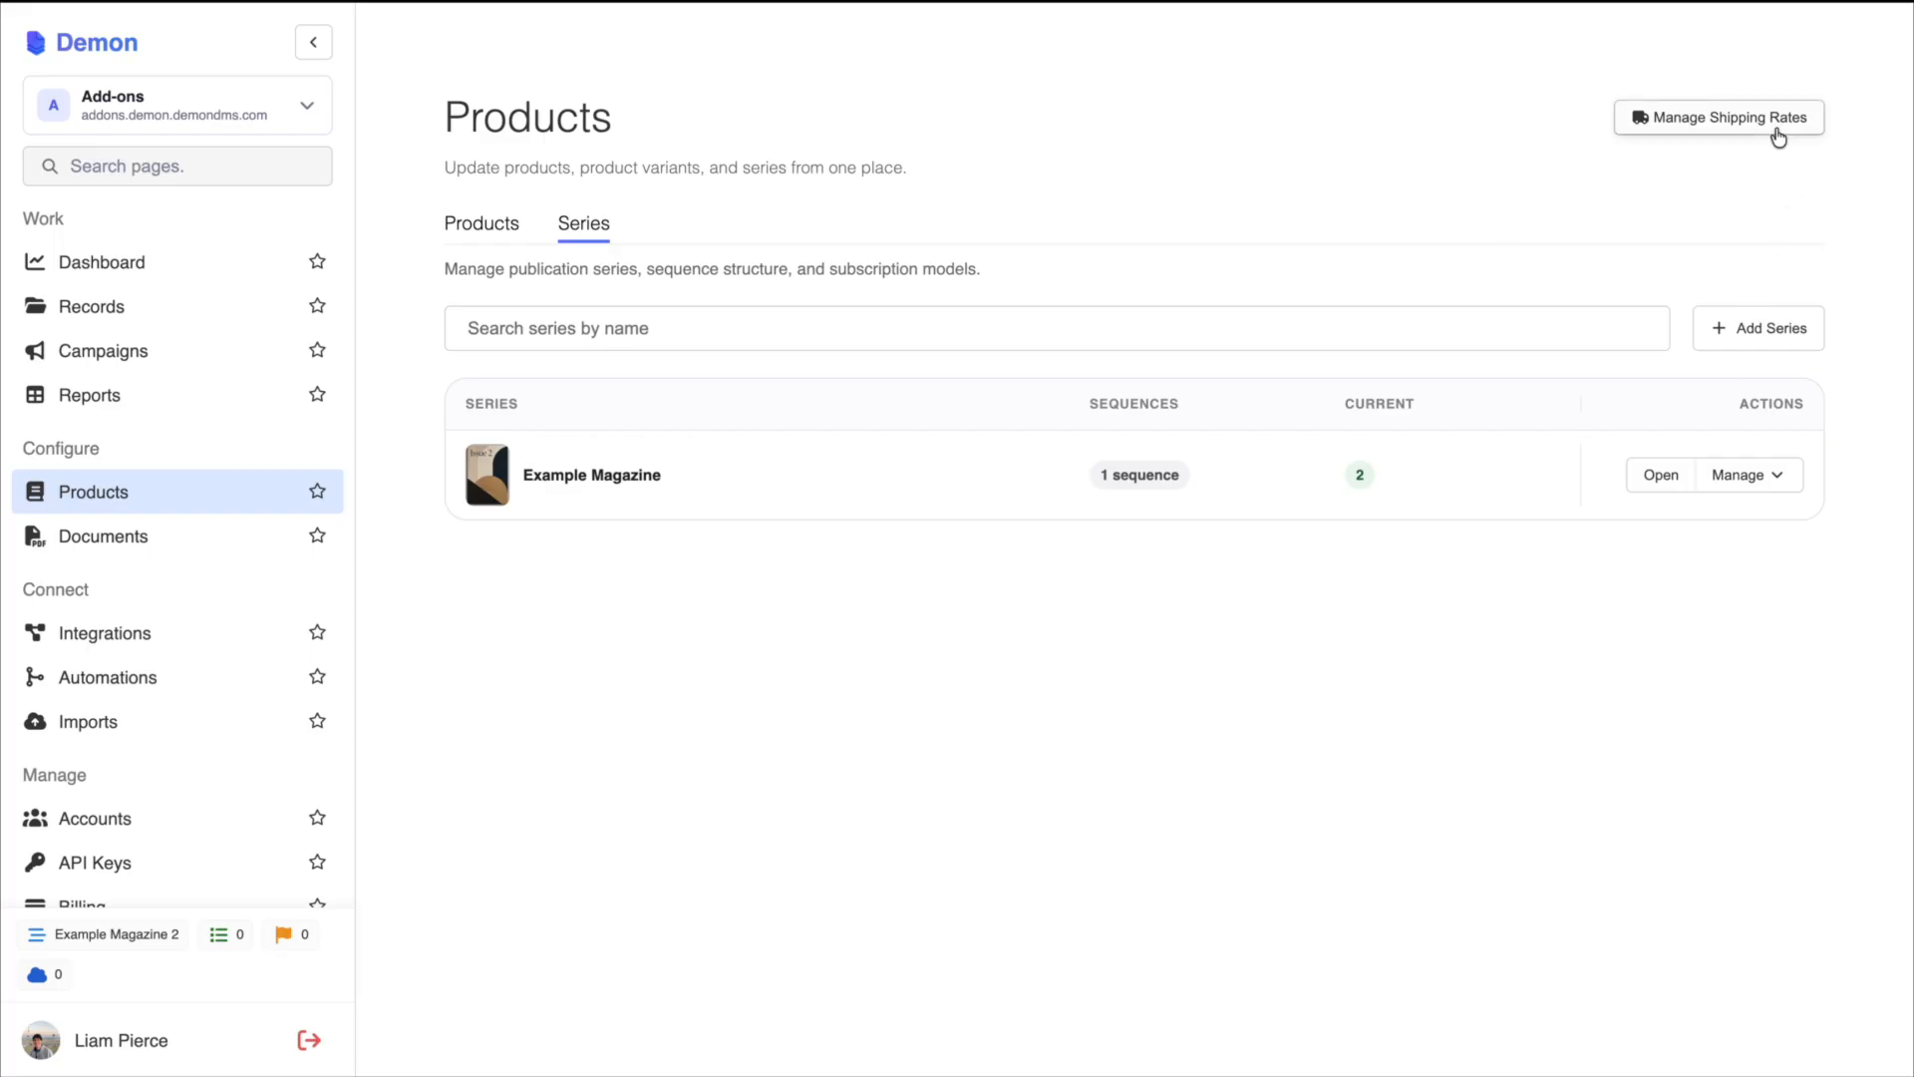
- Create a shipping rate table named Subscription Shipping with custom shipping units as its unit source
click(1778, 137)
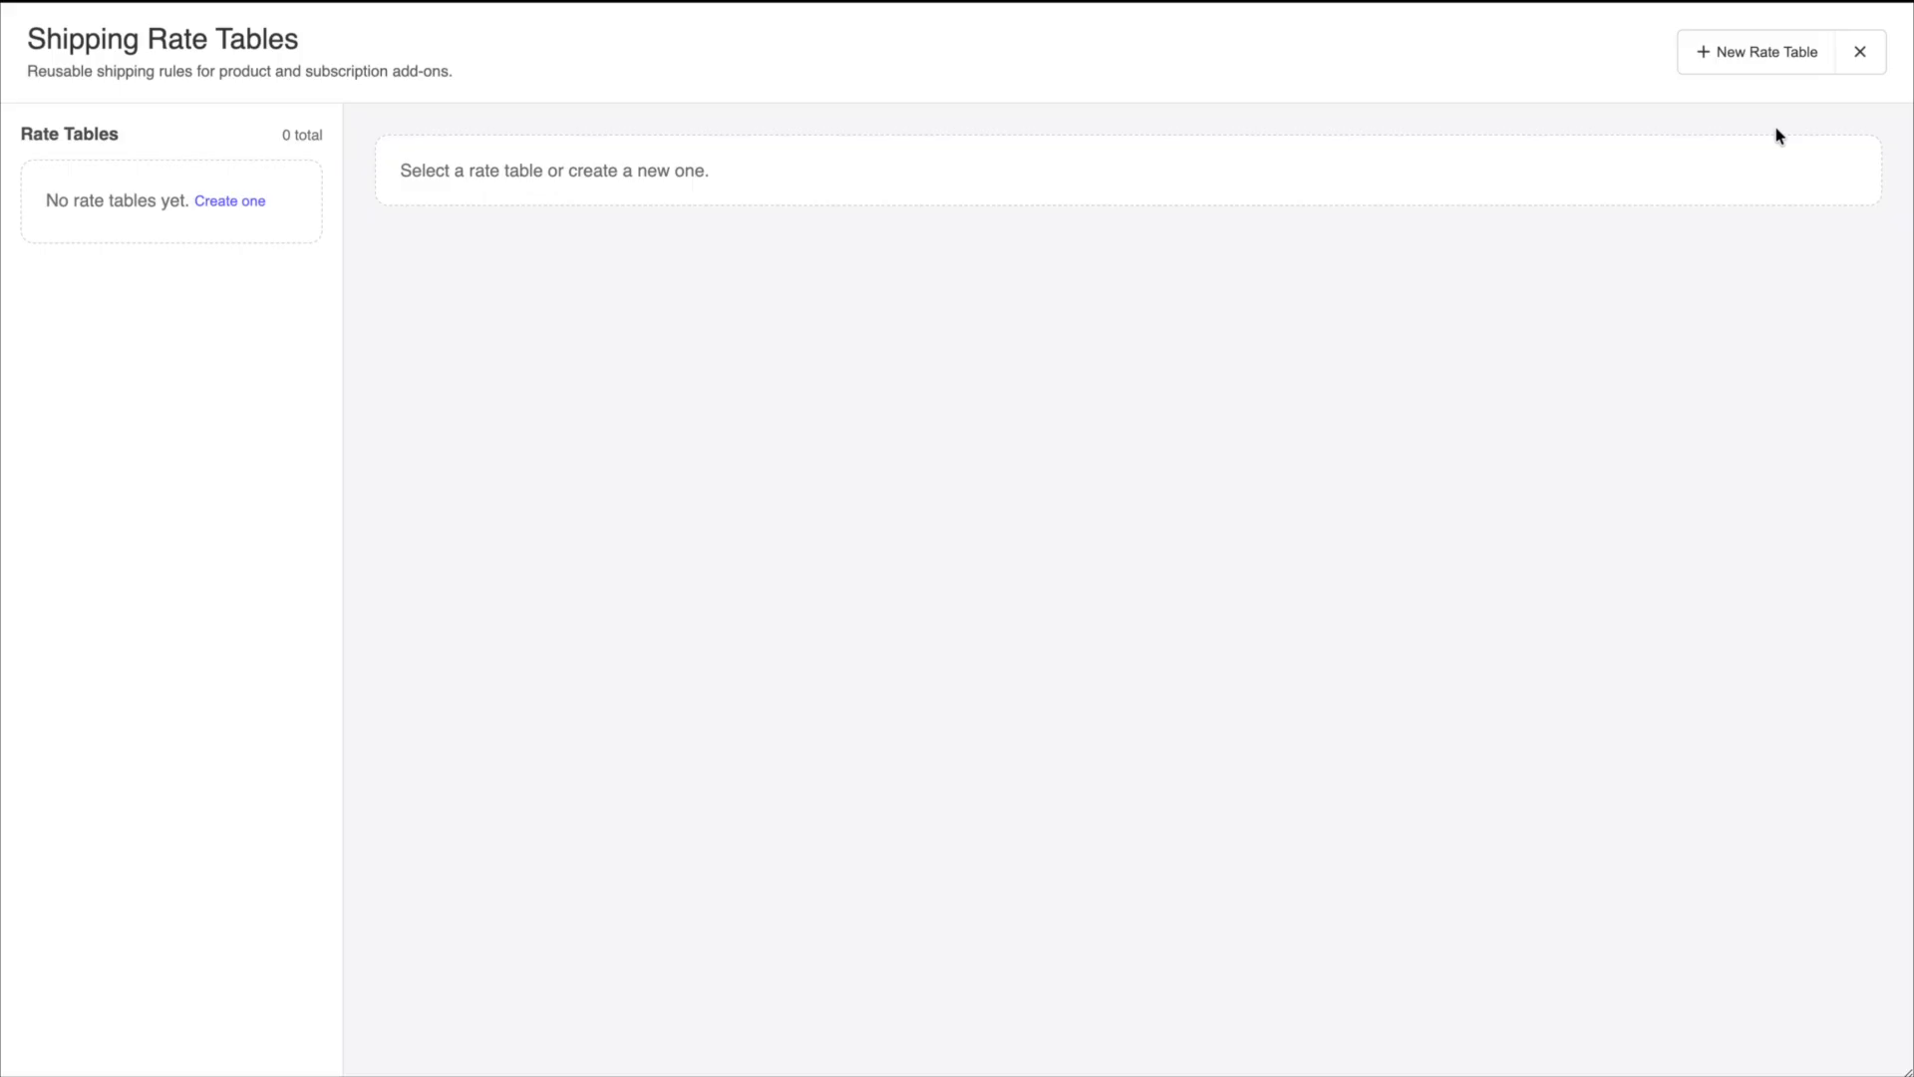
click(1765, 55)
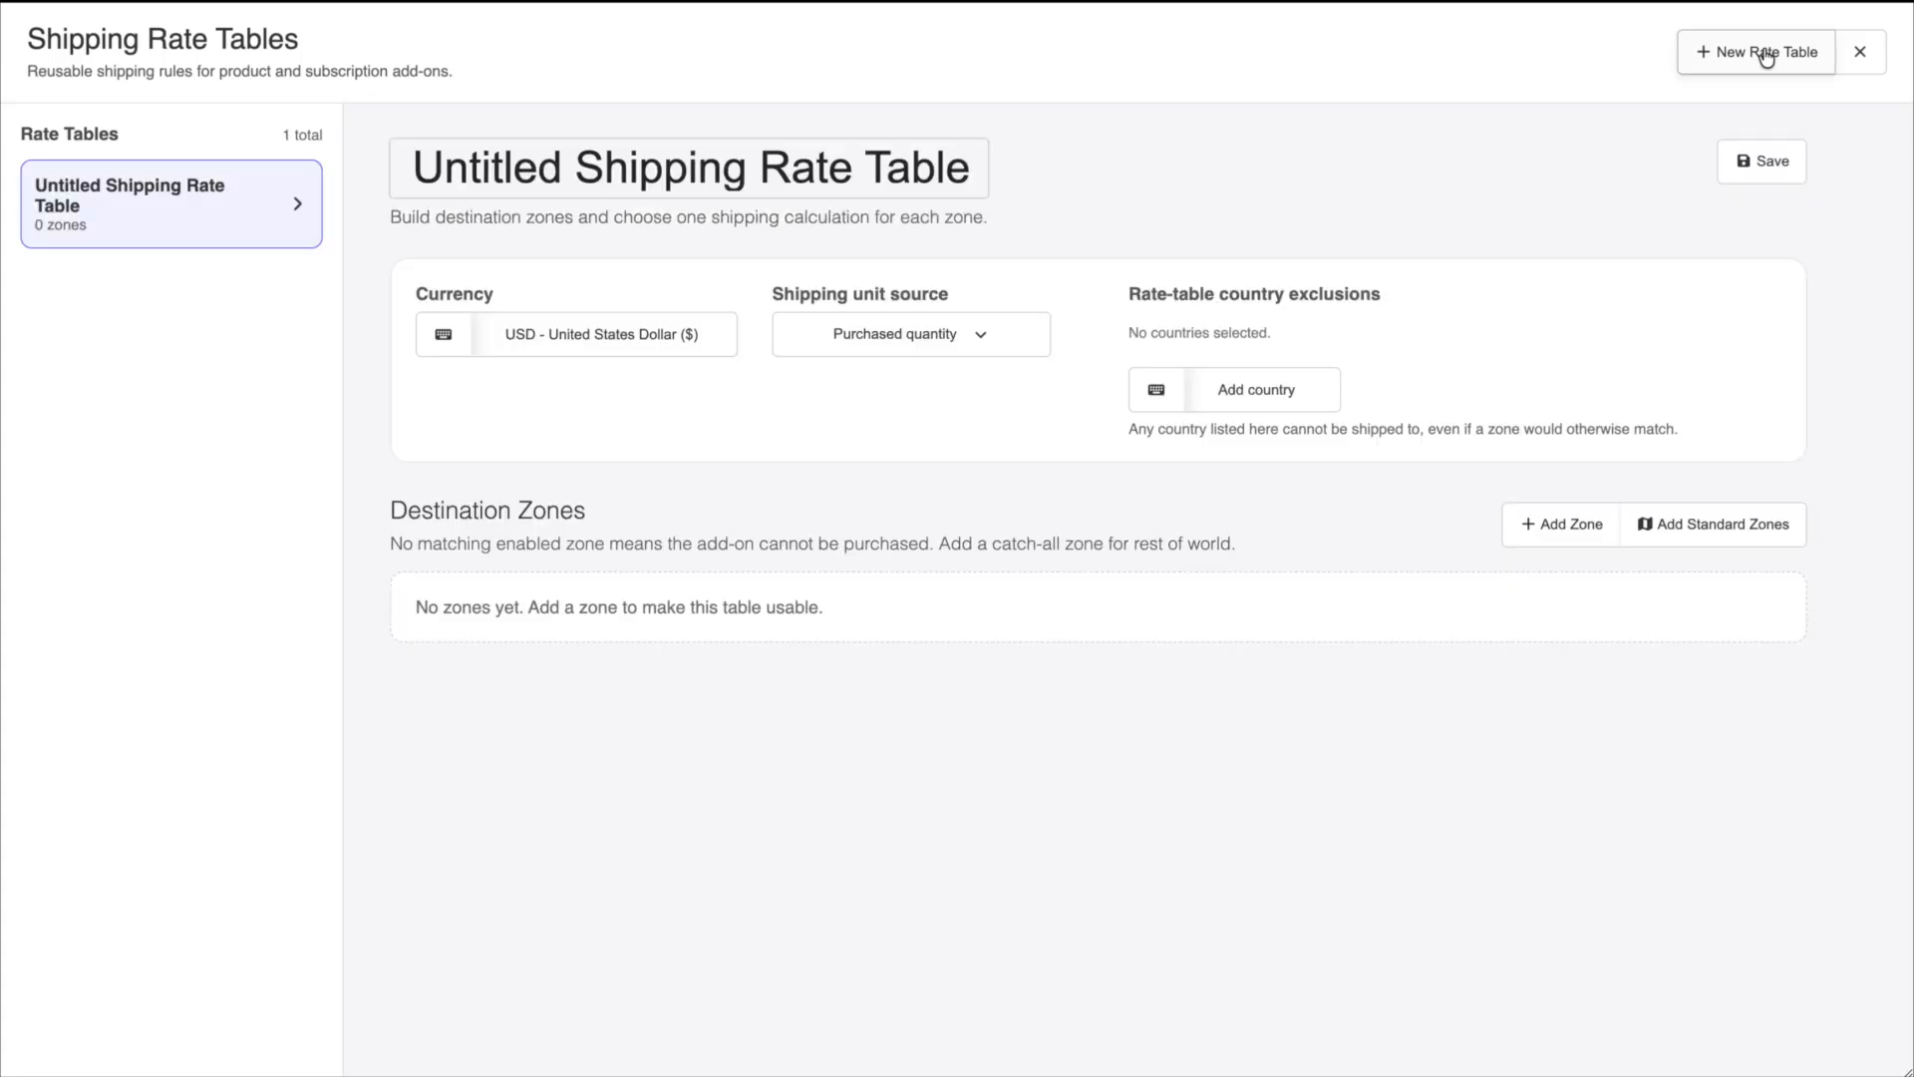
click(885, 167)
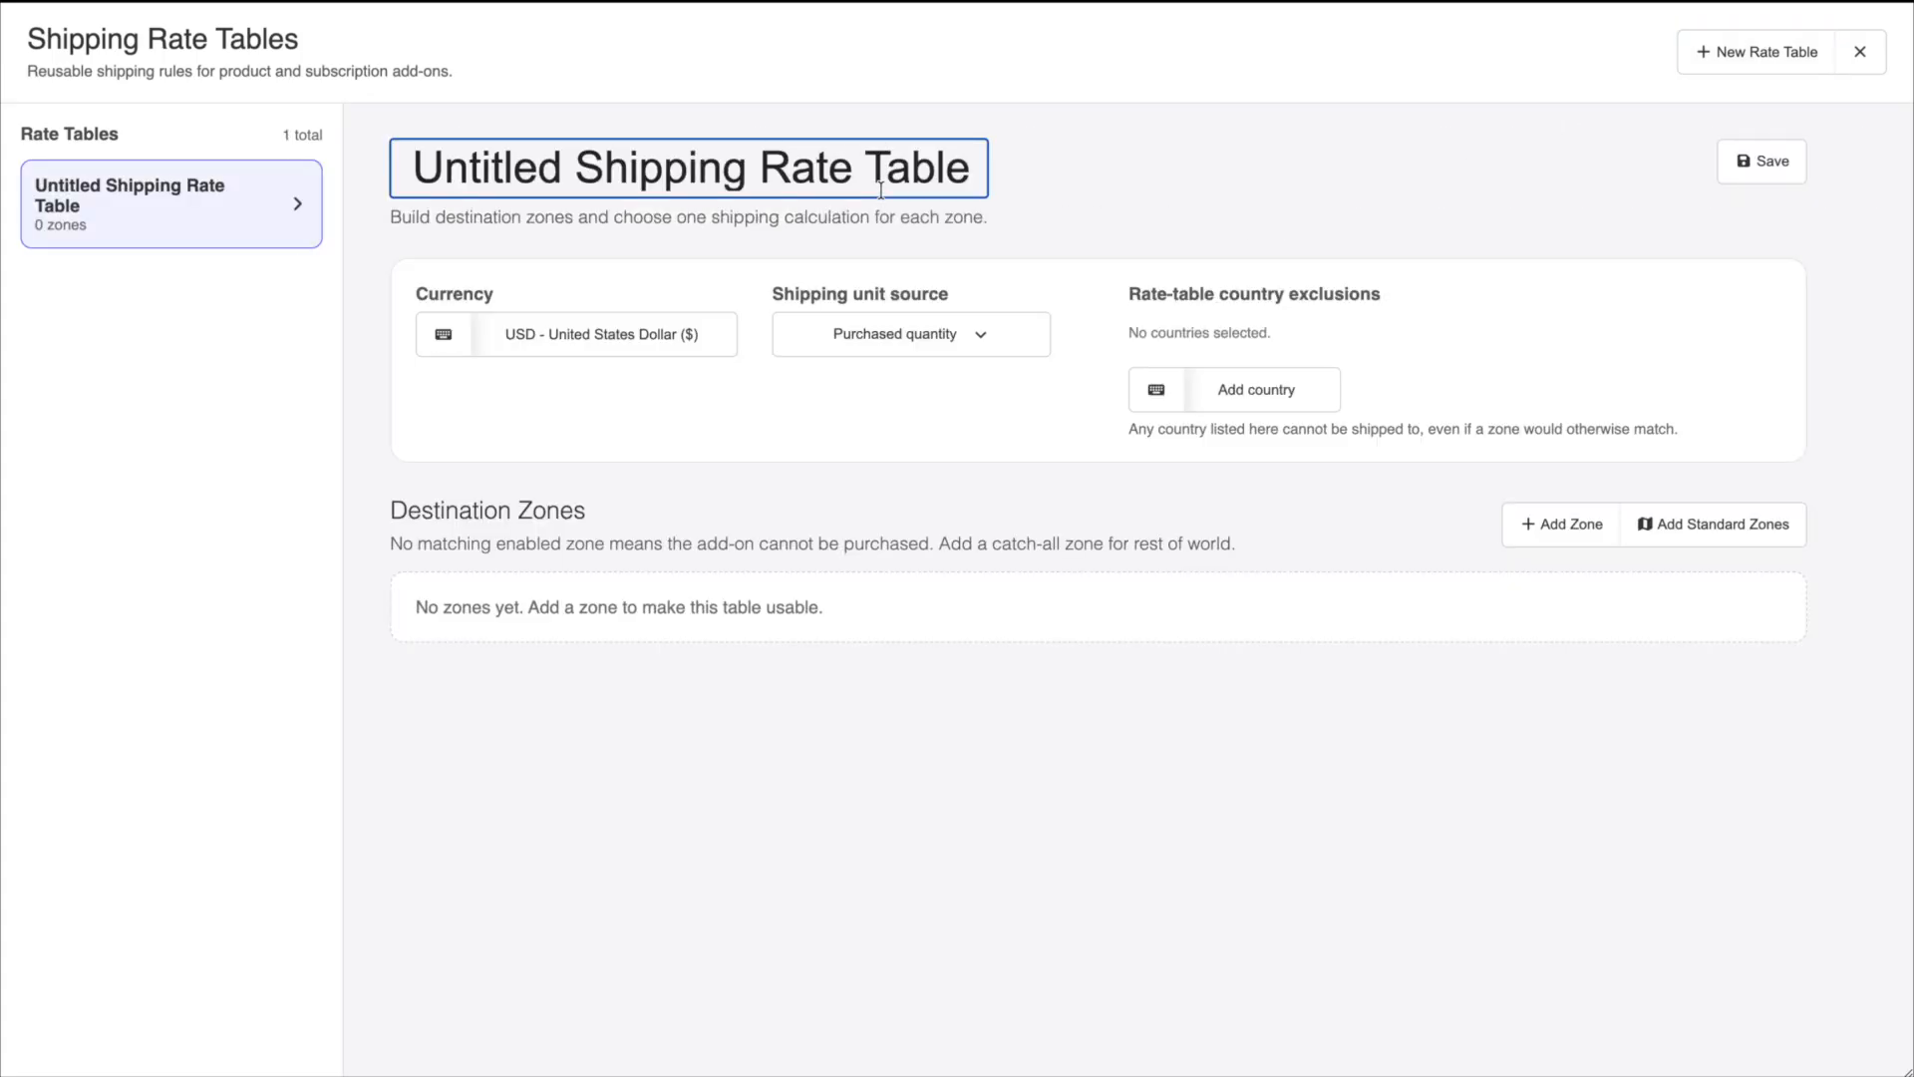
text(Subscription Shipping)
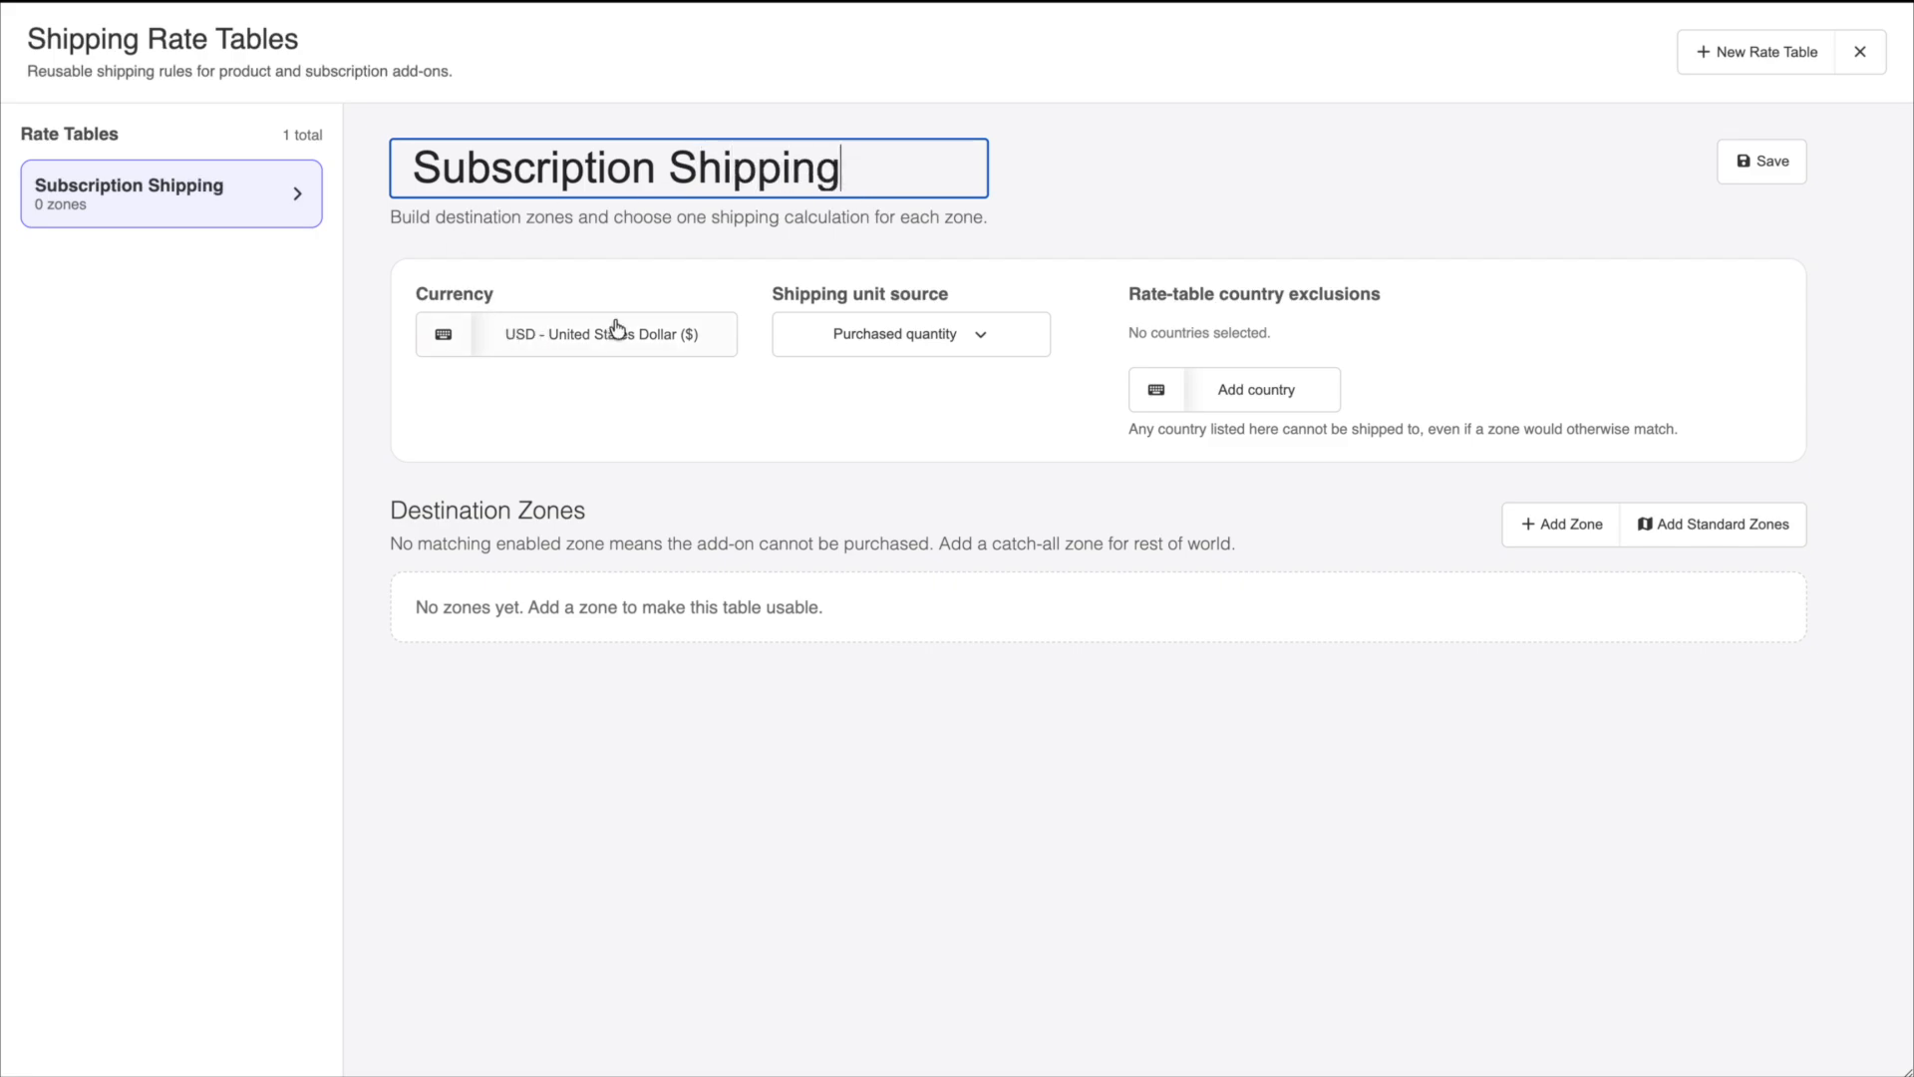
click(846, 333)
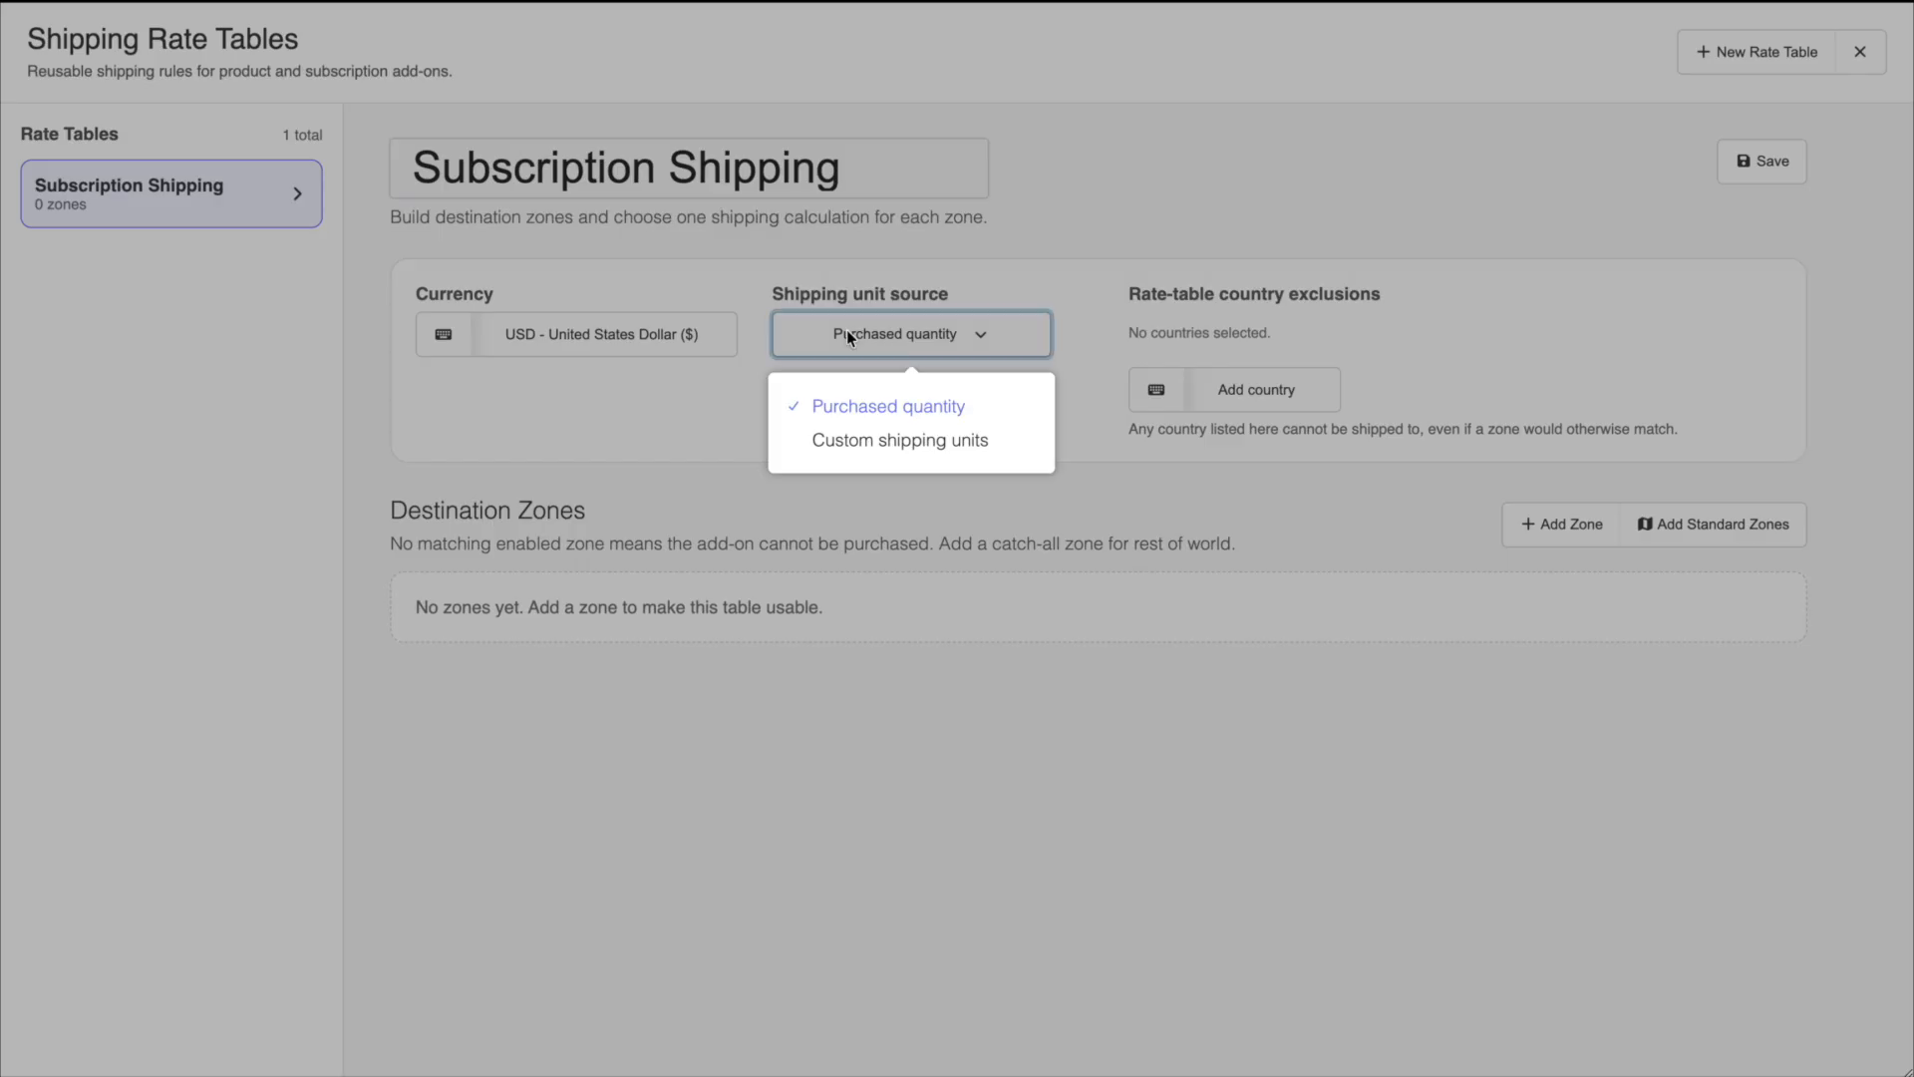
click(893, 439)
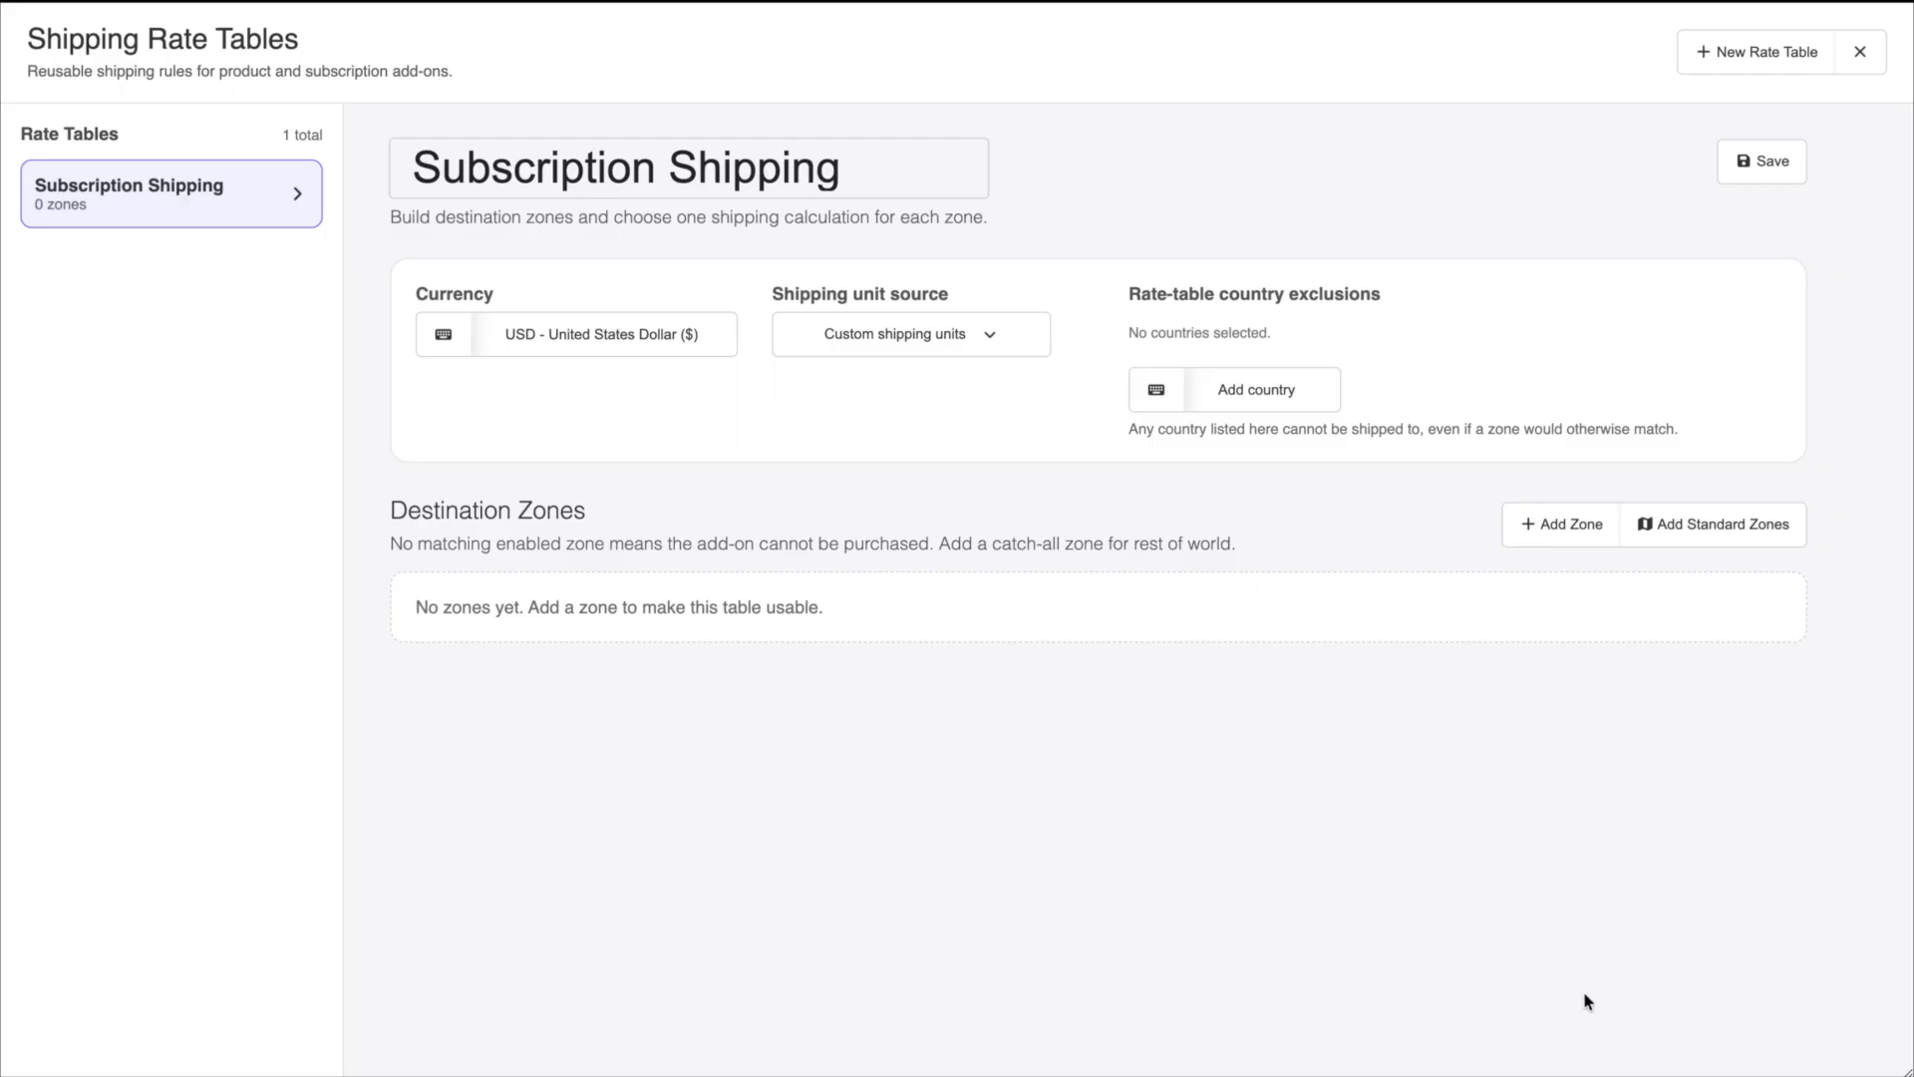
- Add the standard zones United States, Canada and Rest of World to the Subscription Shipping table
click(1745, 526)
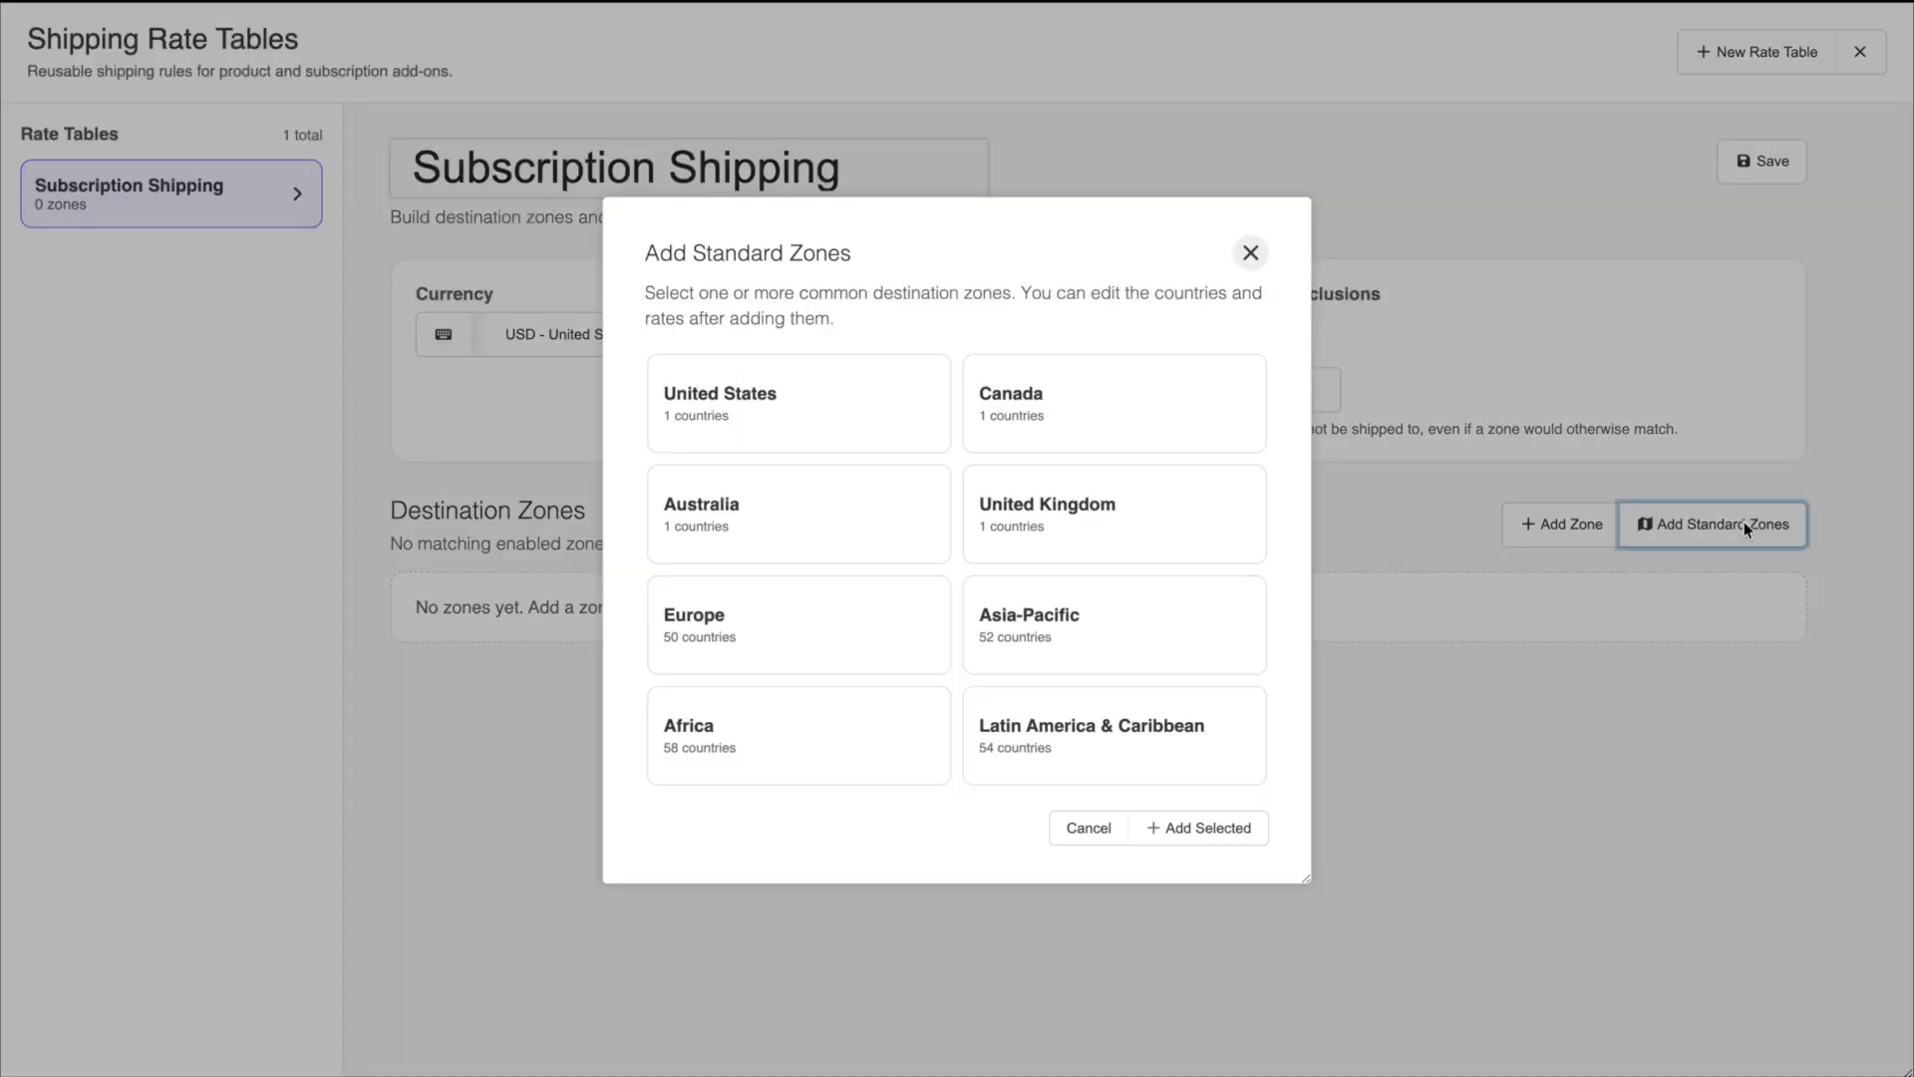
click(810, 417)
click(1094, 402)
scroll(1096, 399, down, 1)
click(835, 735)
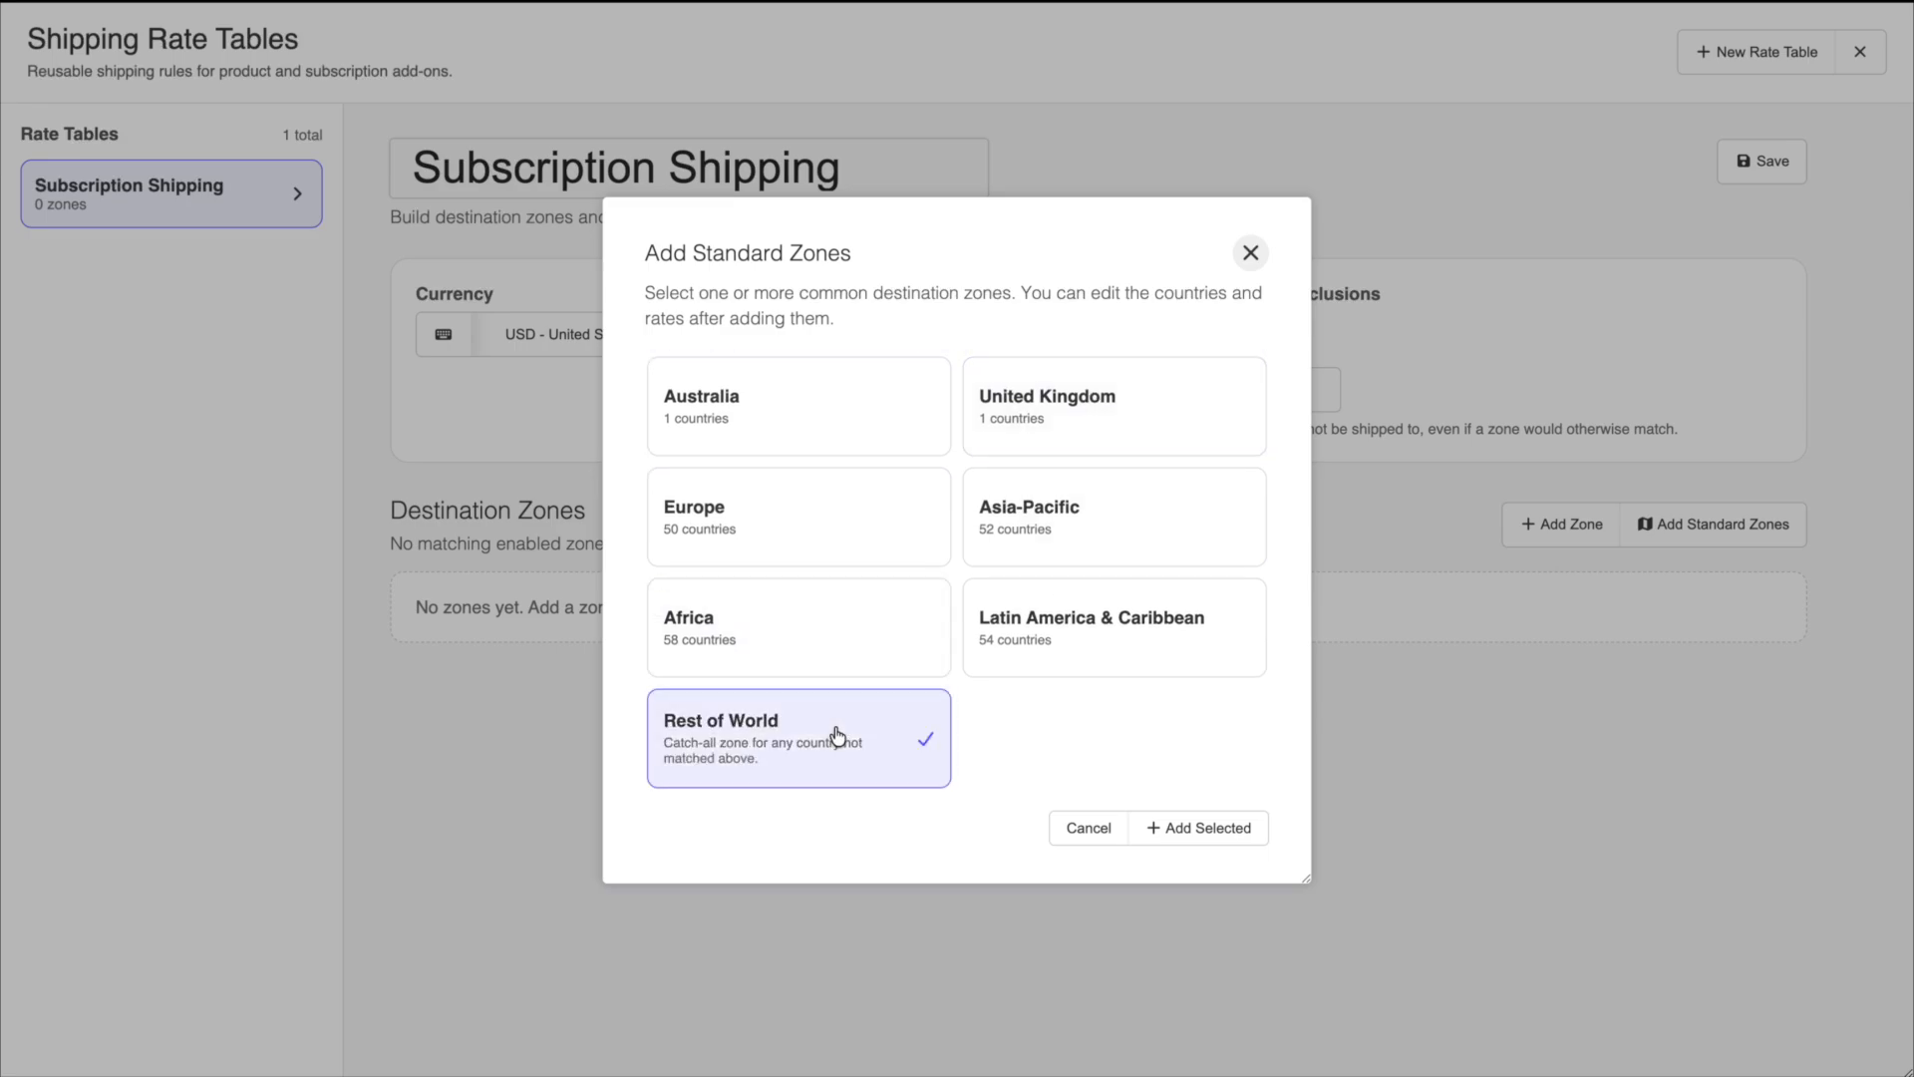
click(1196, 834)
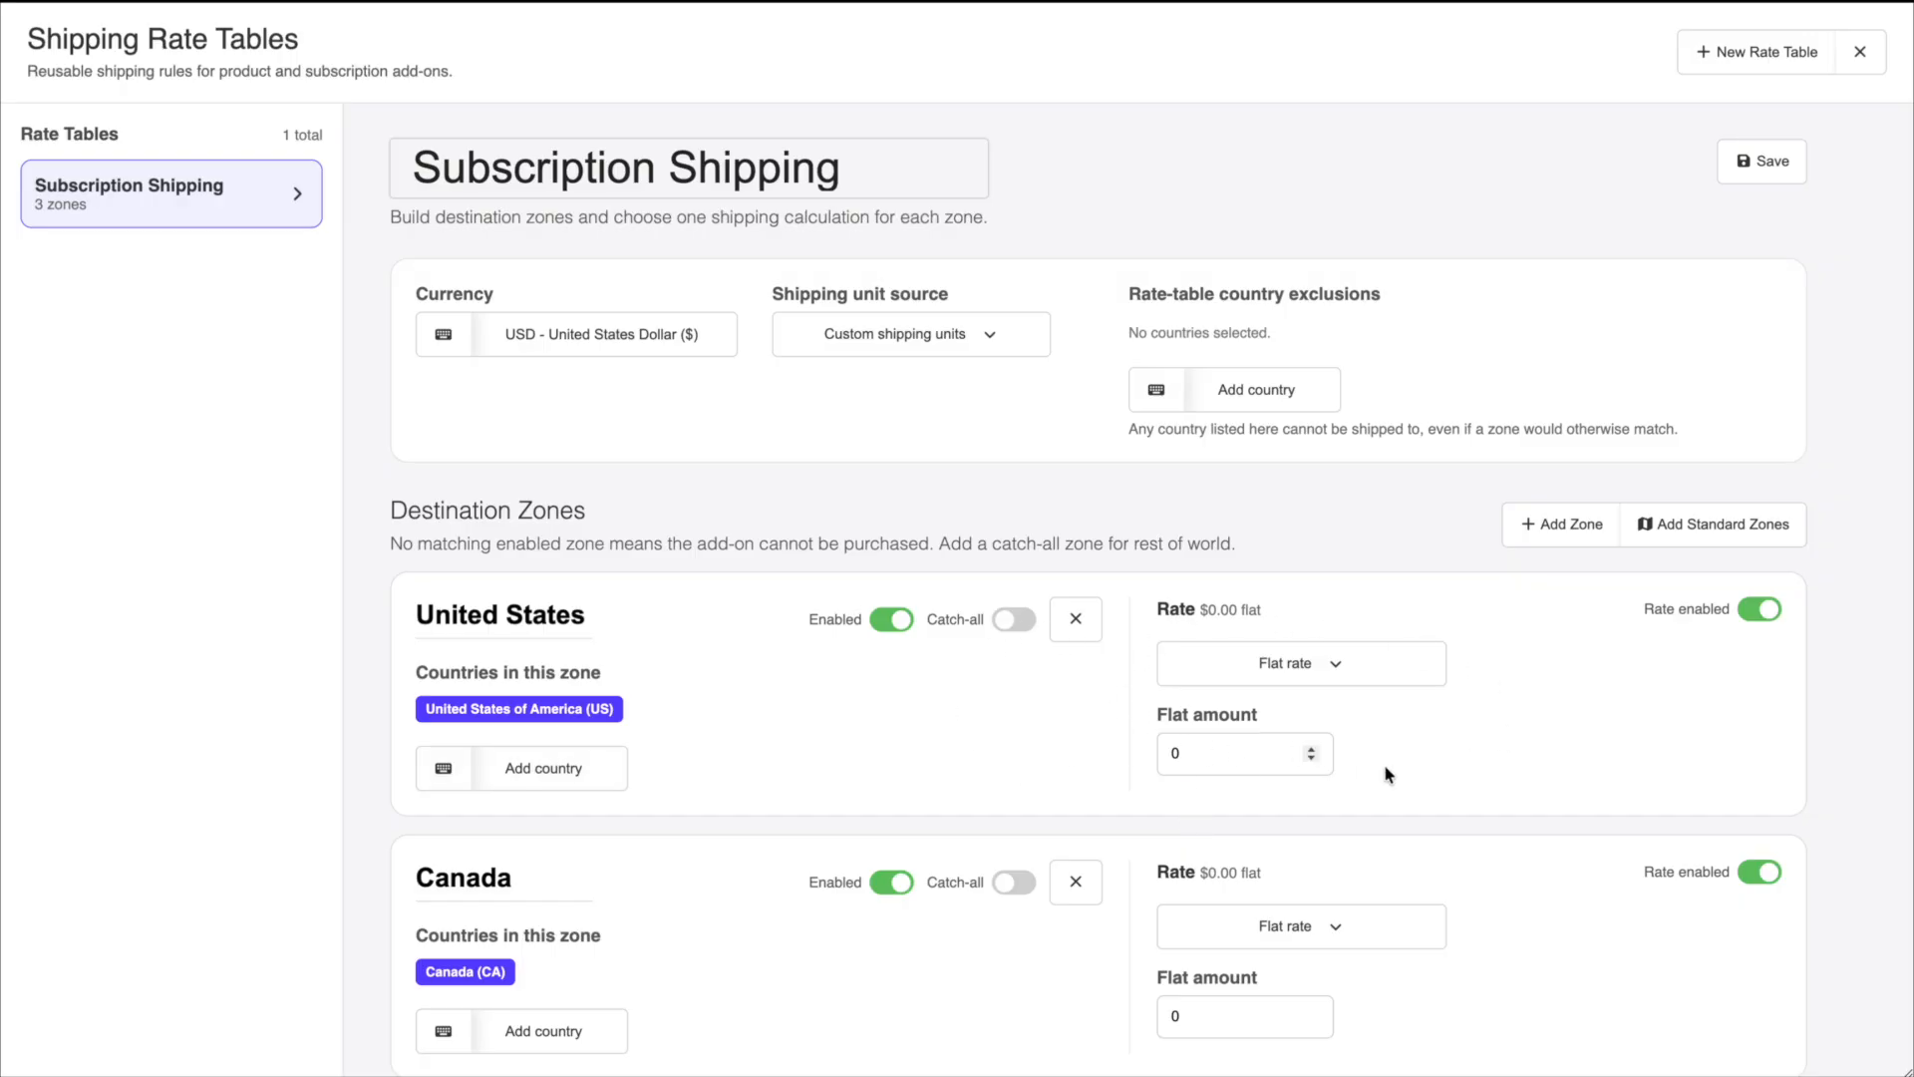
- Change the Canada zone's rate in Subscription Shipping to per unit, with an amount of 10
scroll(1383, 764, down, 3)
click(1296, 669)
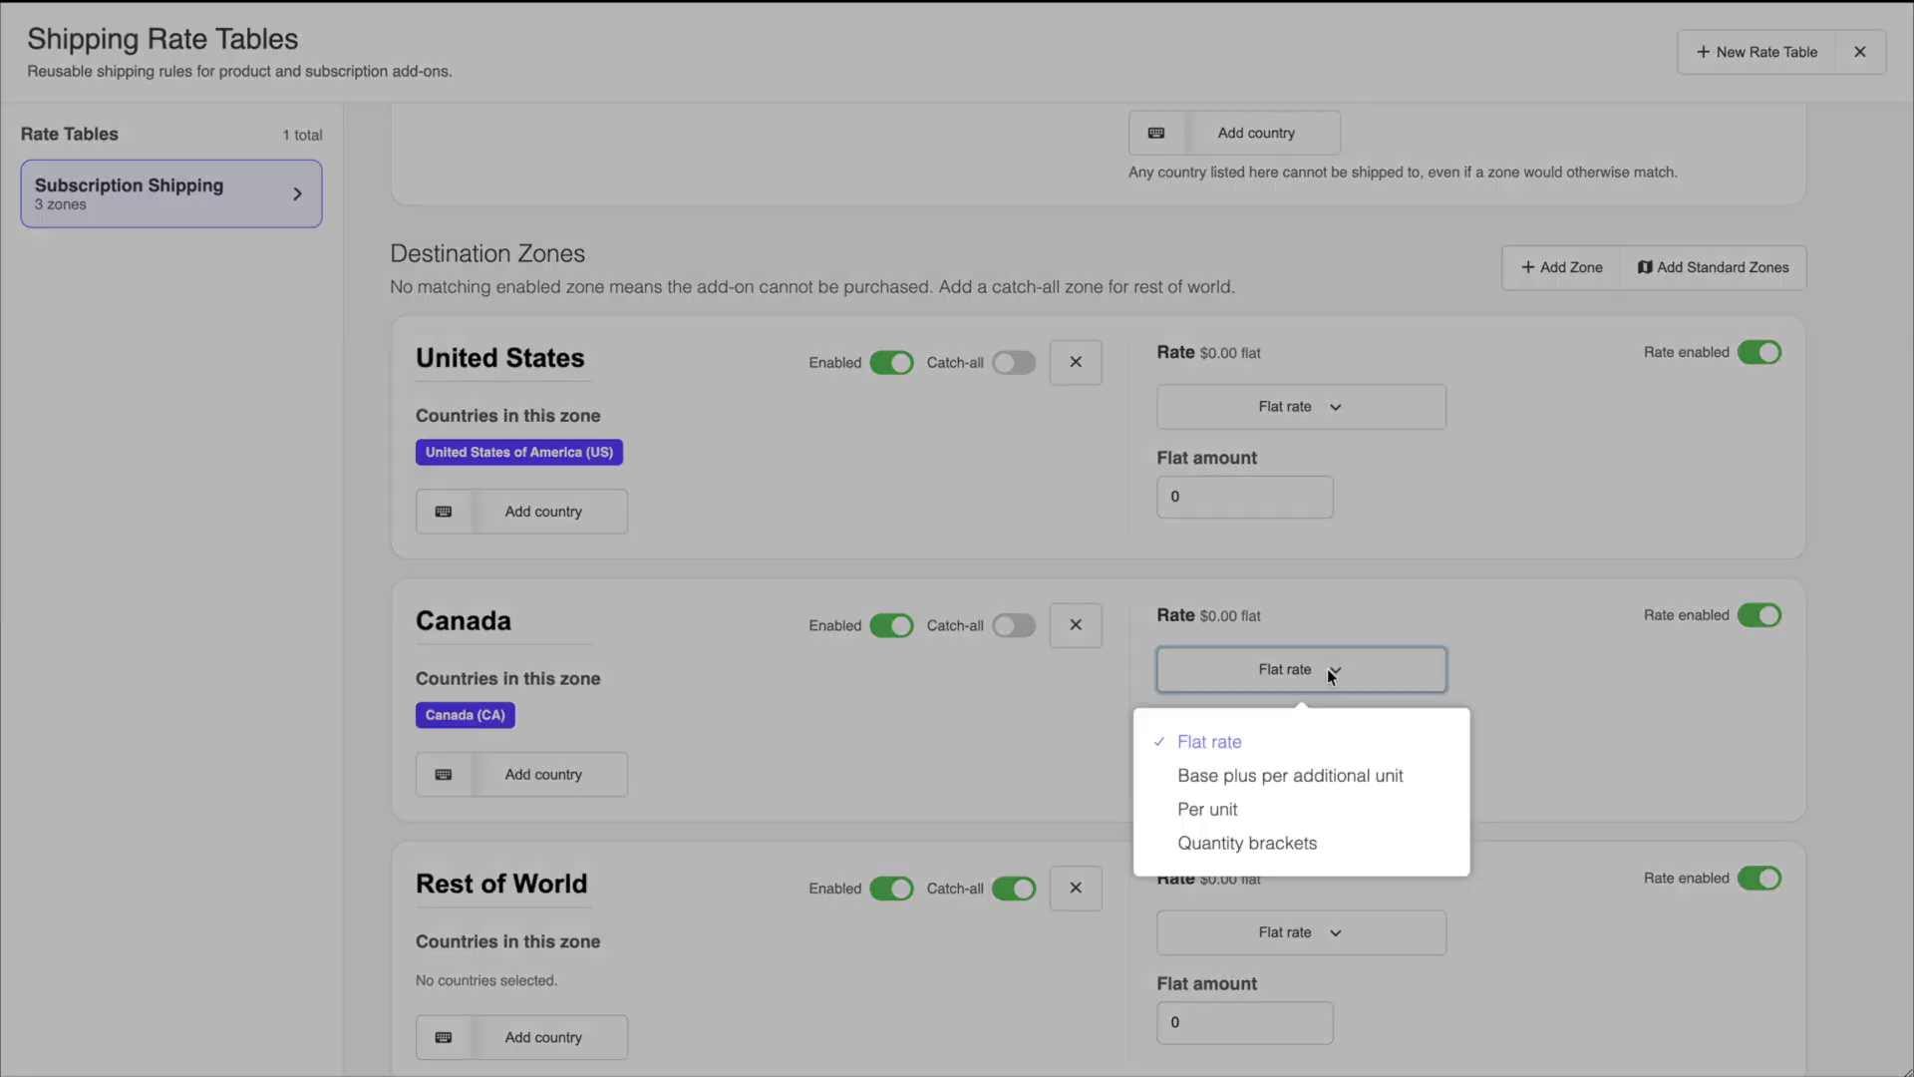
click(1275, 805)
click(1235, 749)
text(10)
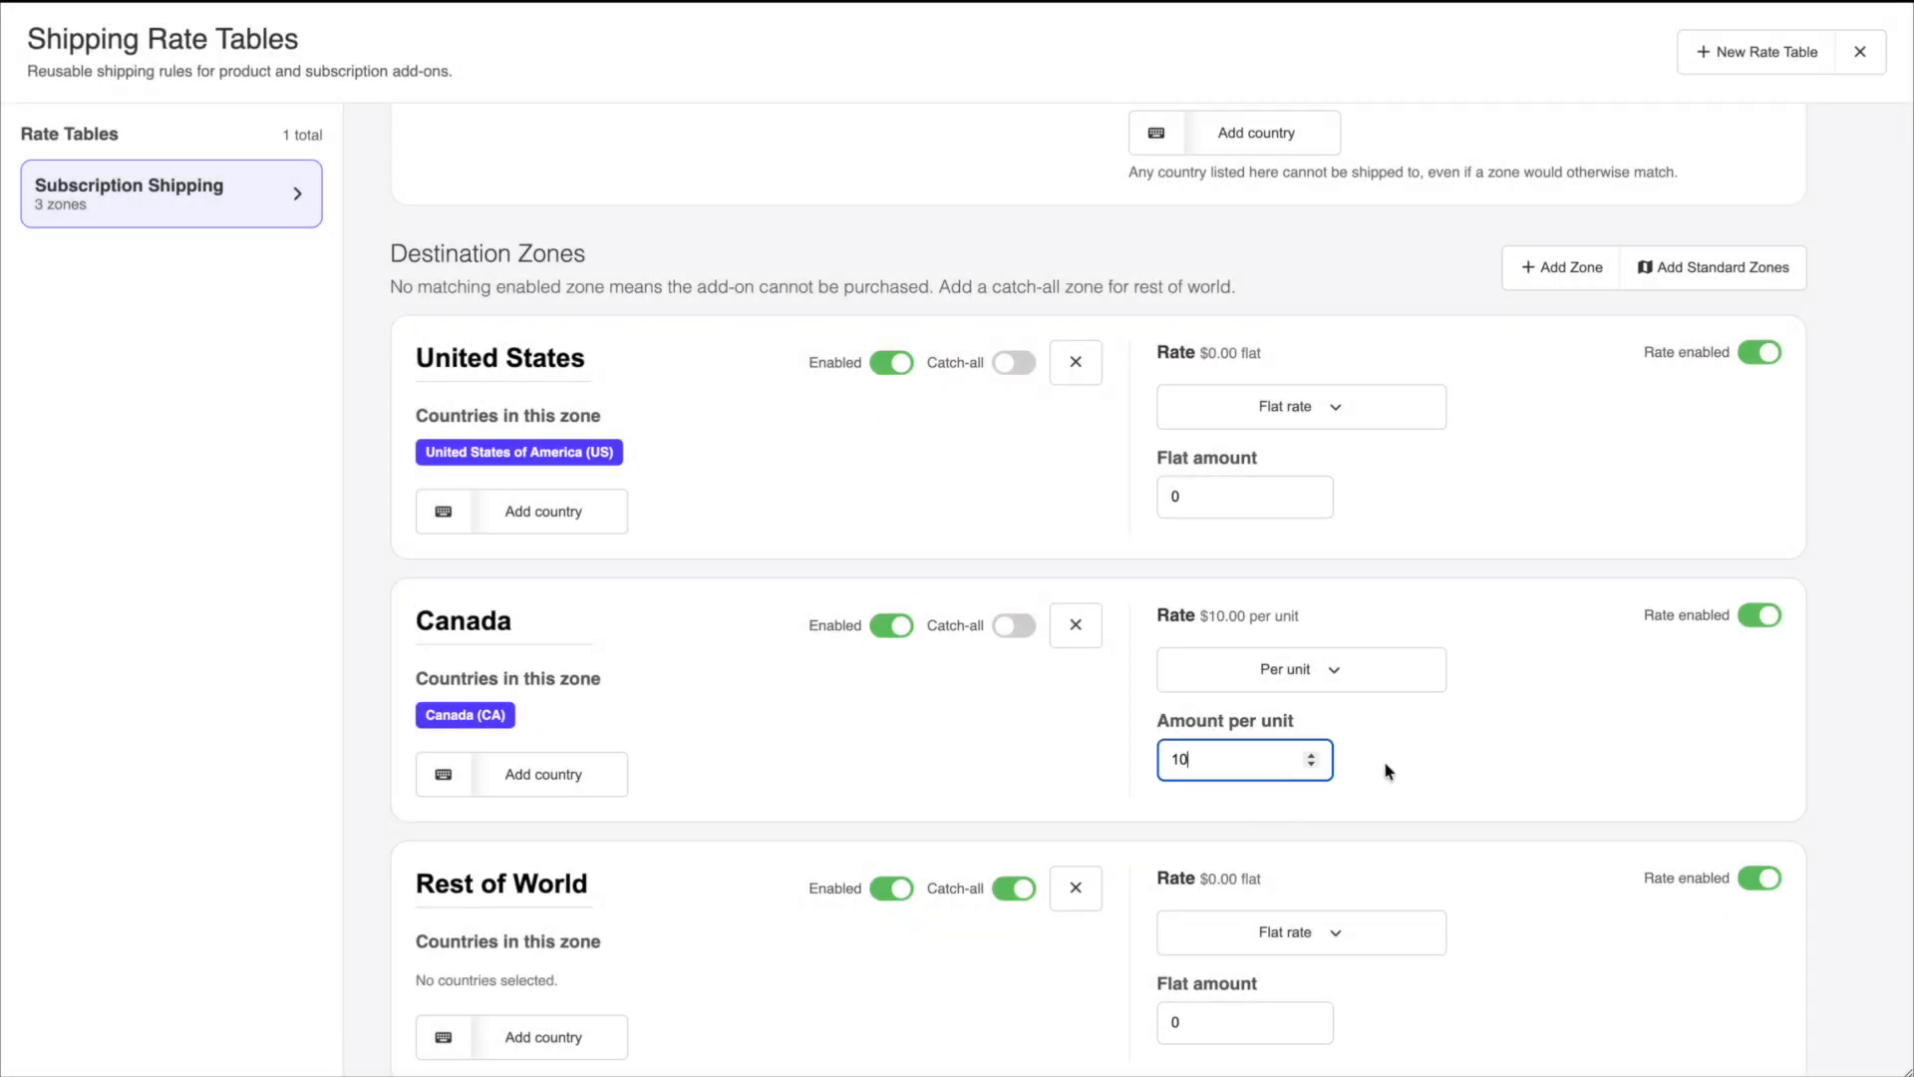
- Change the Rest of World zone's rate to per unit with an amount of 15, and save the Subscription Shipping table
scroll(1388, 769, up, 3)
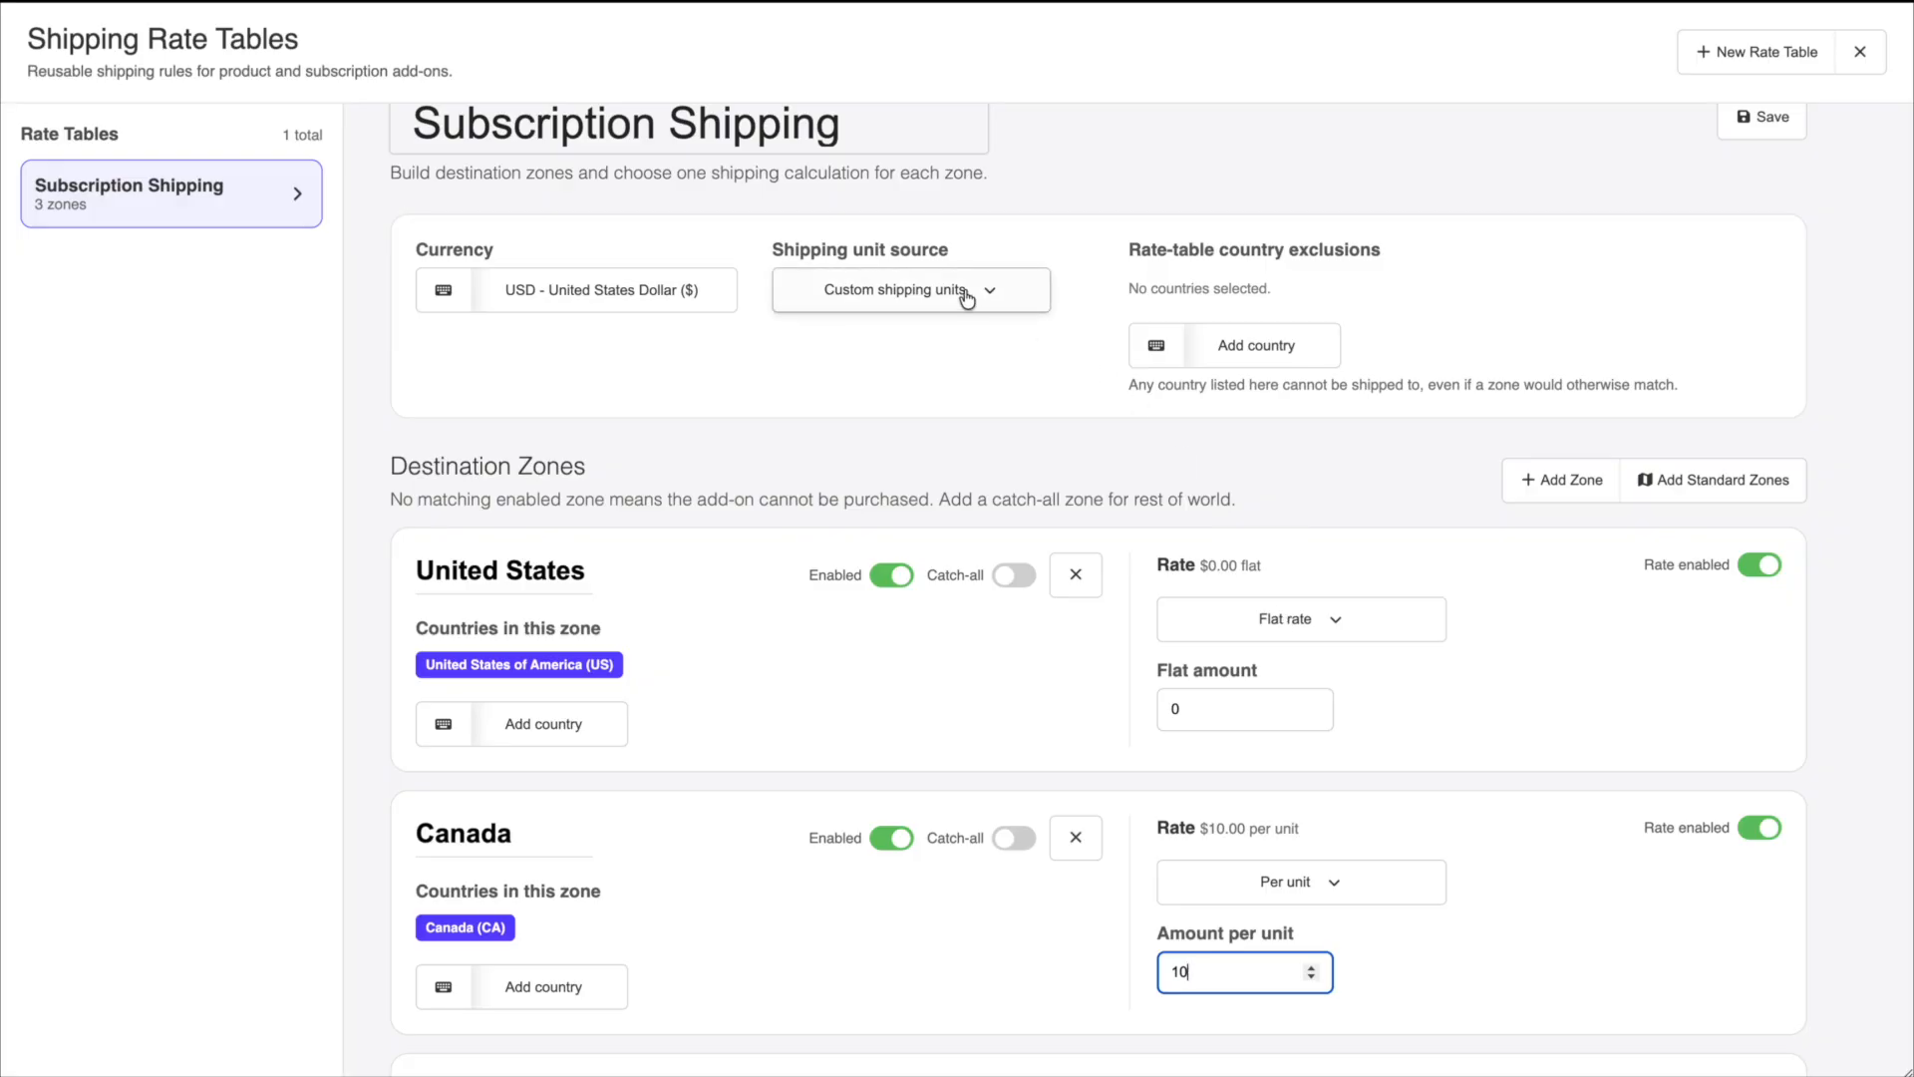
scroll(1285, 846, down, 2)
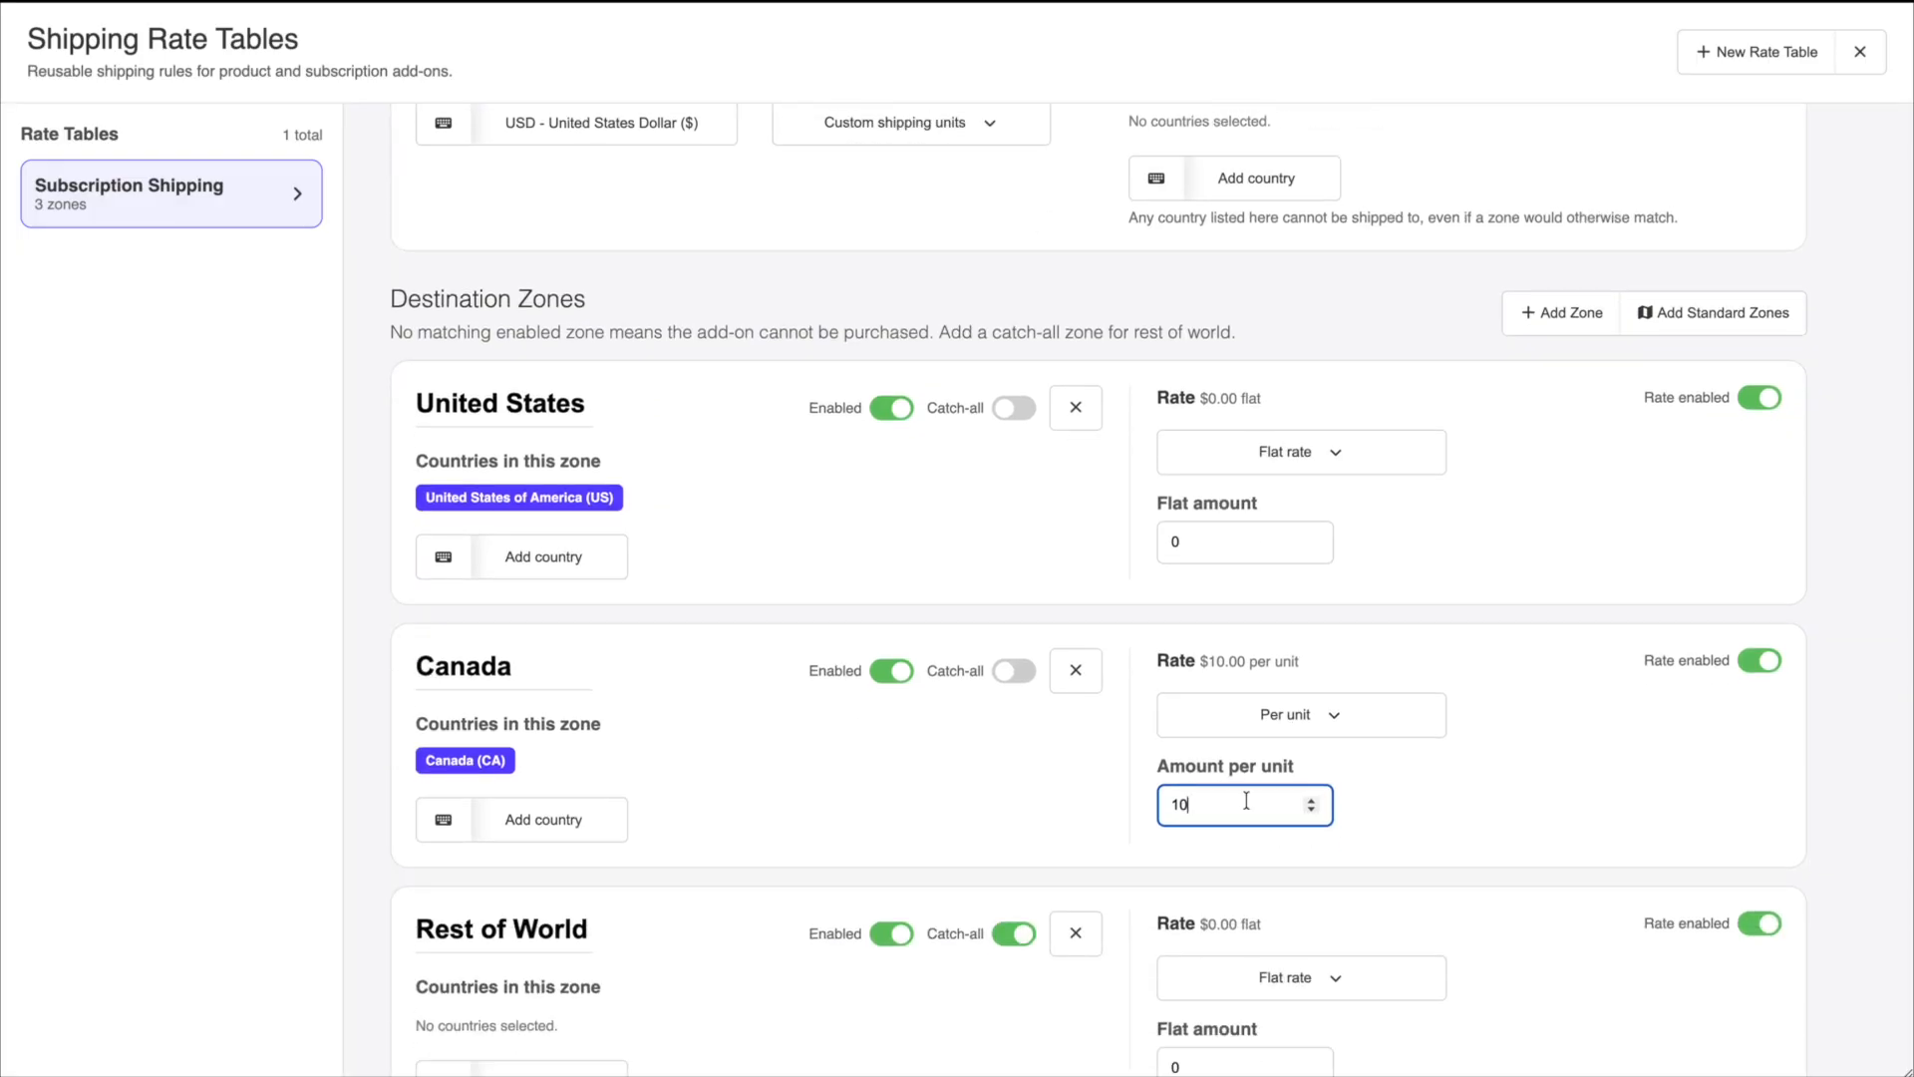
scroll(1192, 808, down, 1)
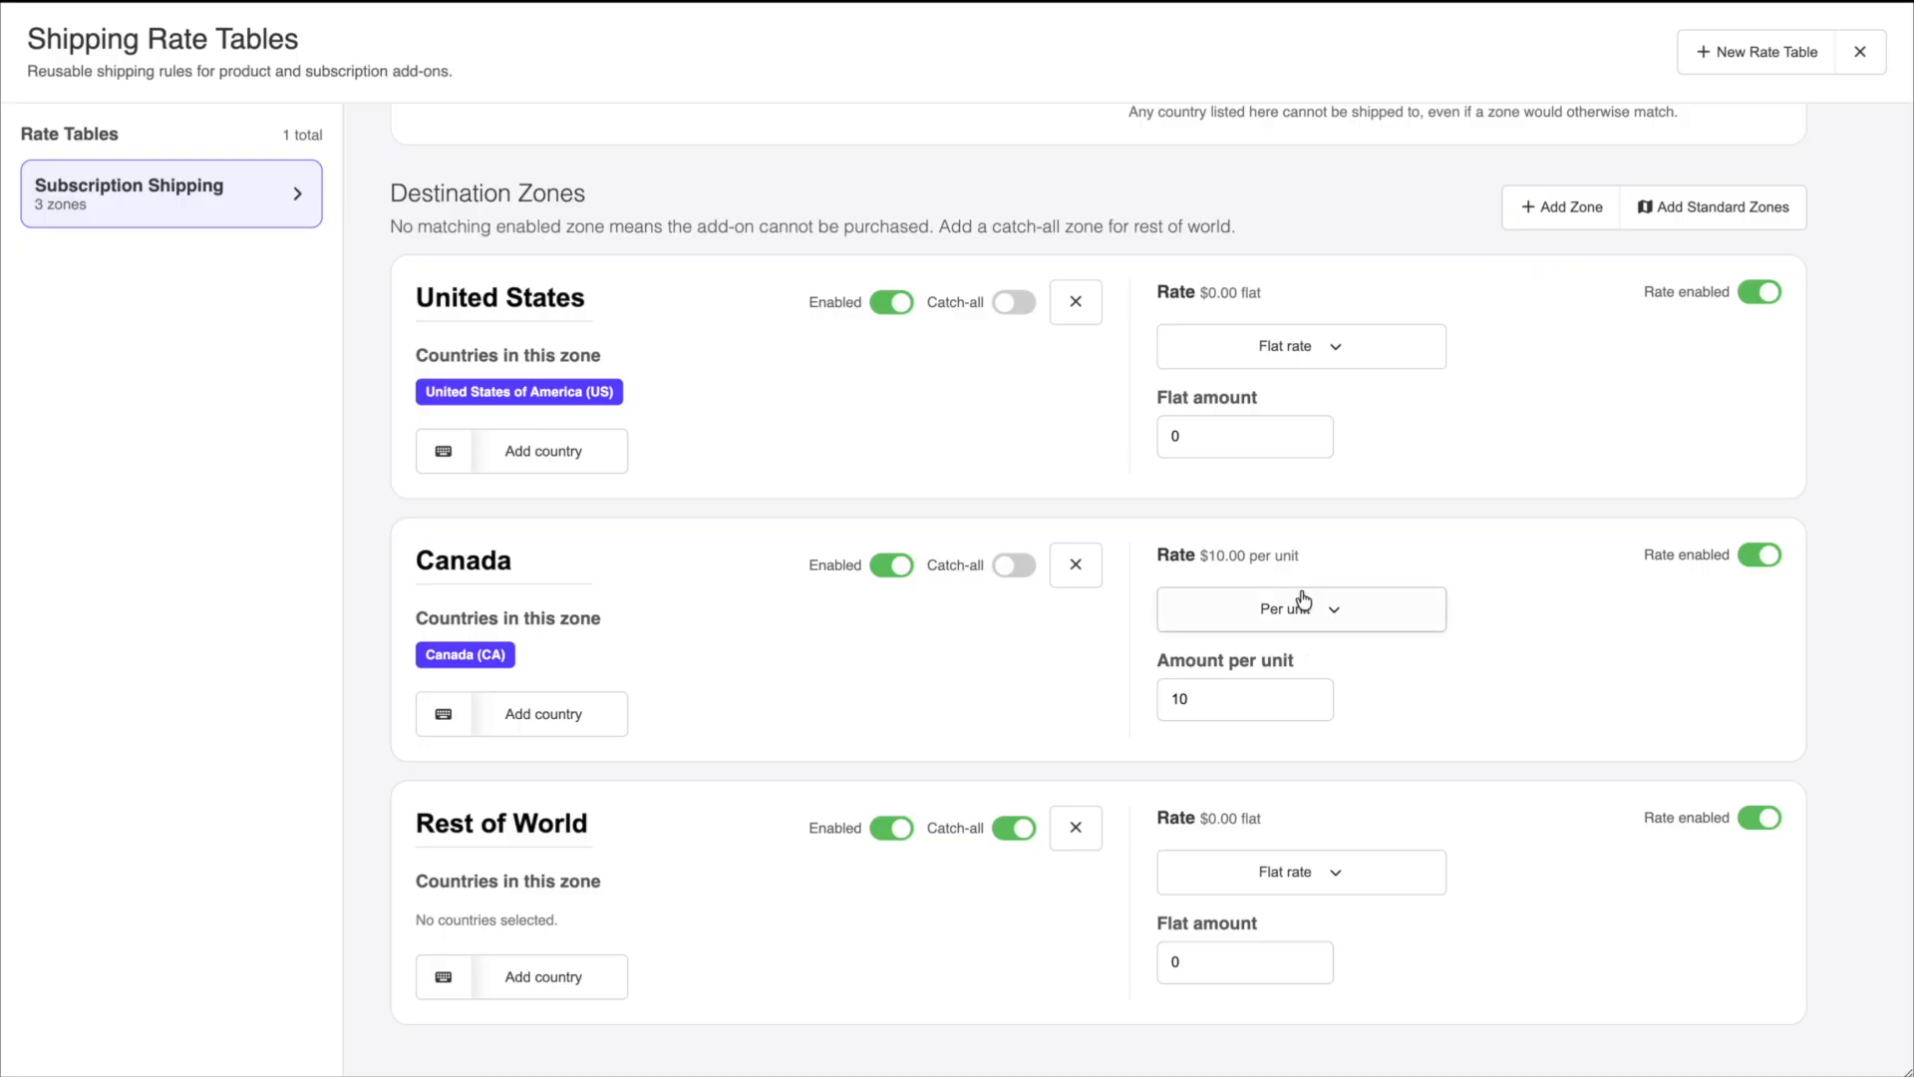
click(1302, 883)
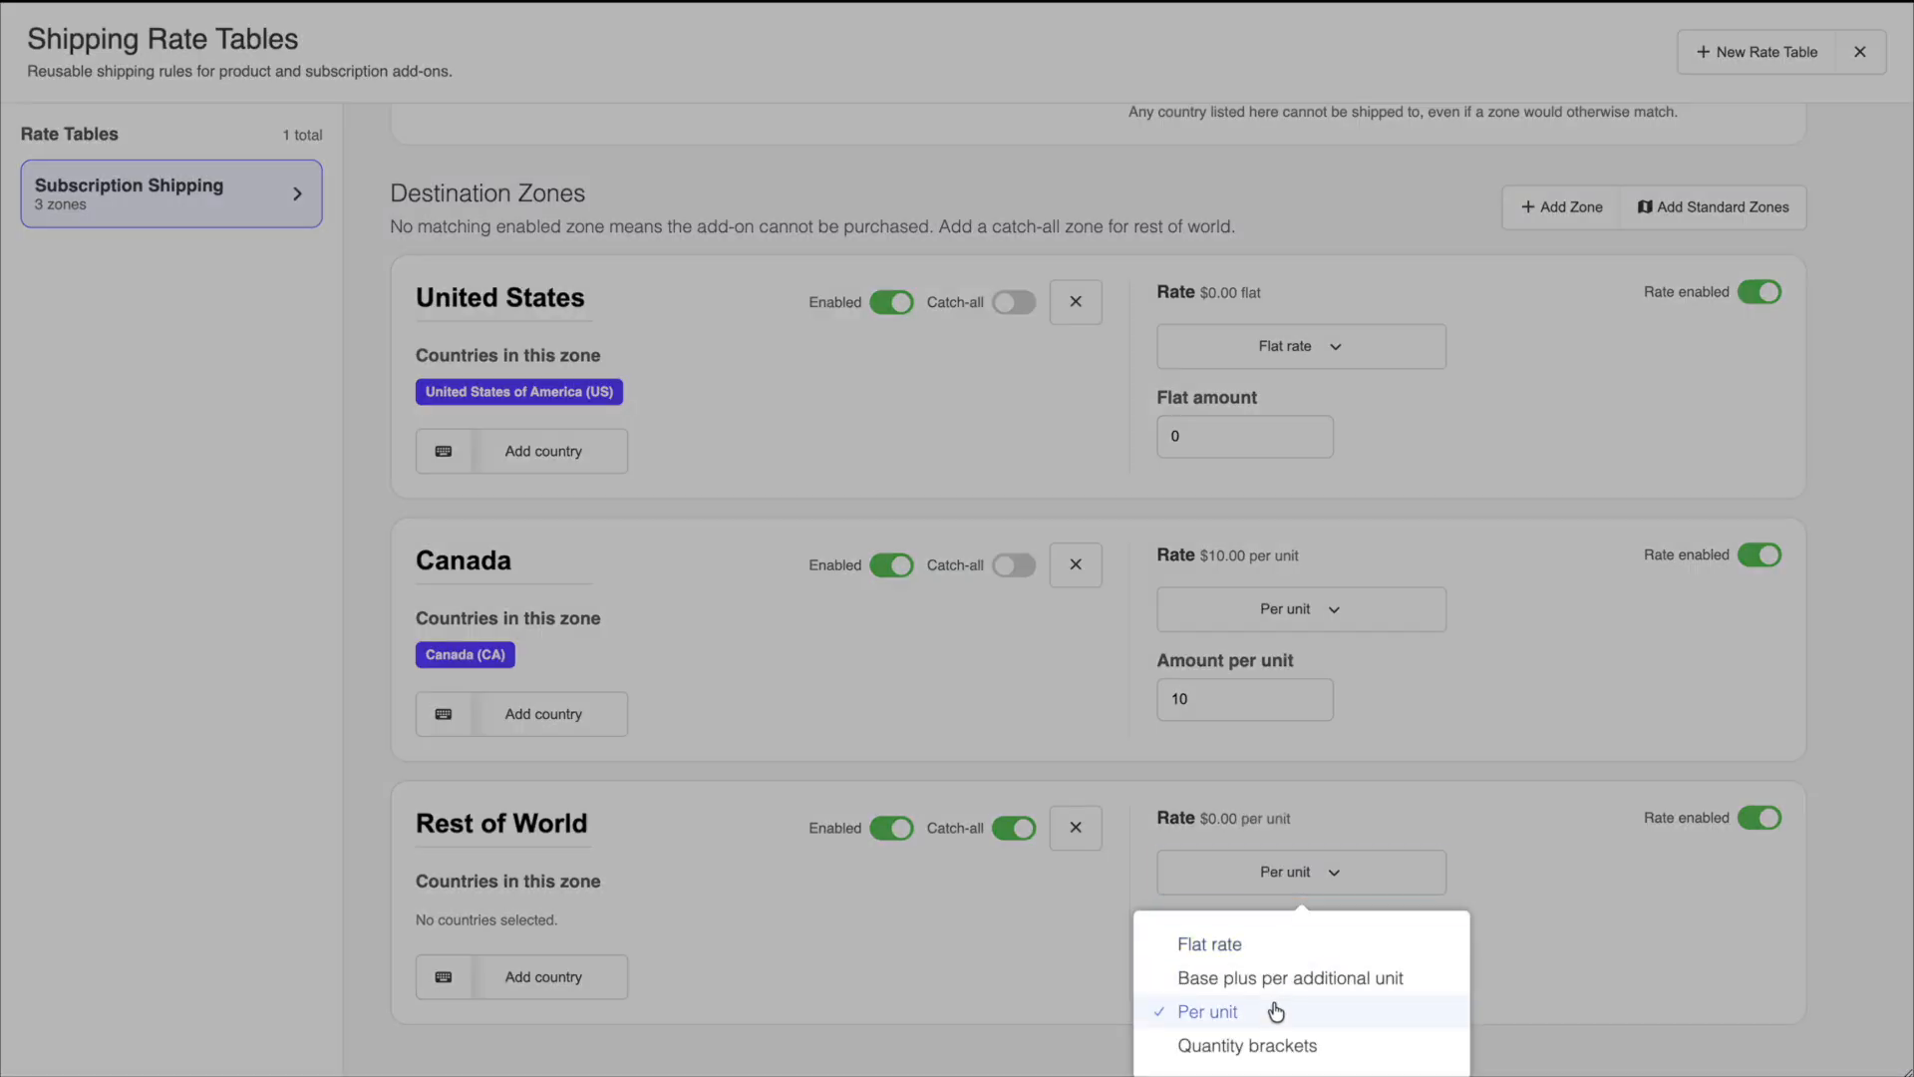
click(1226, 1012)
click(1249, 961)
text(15)
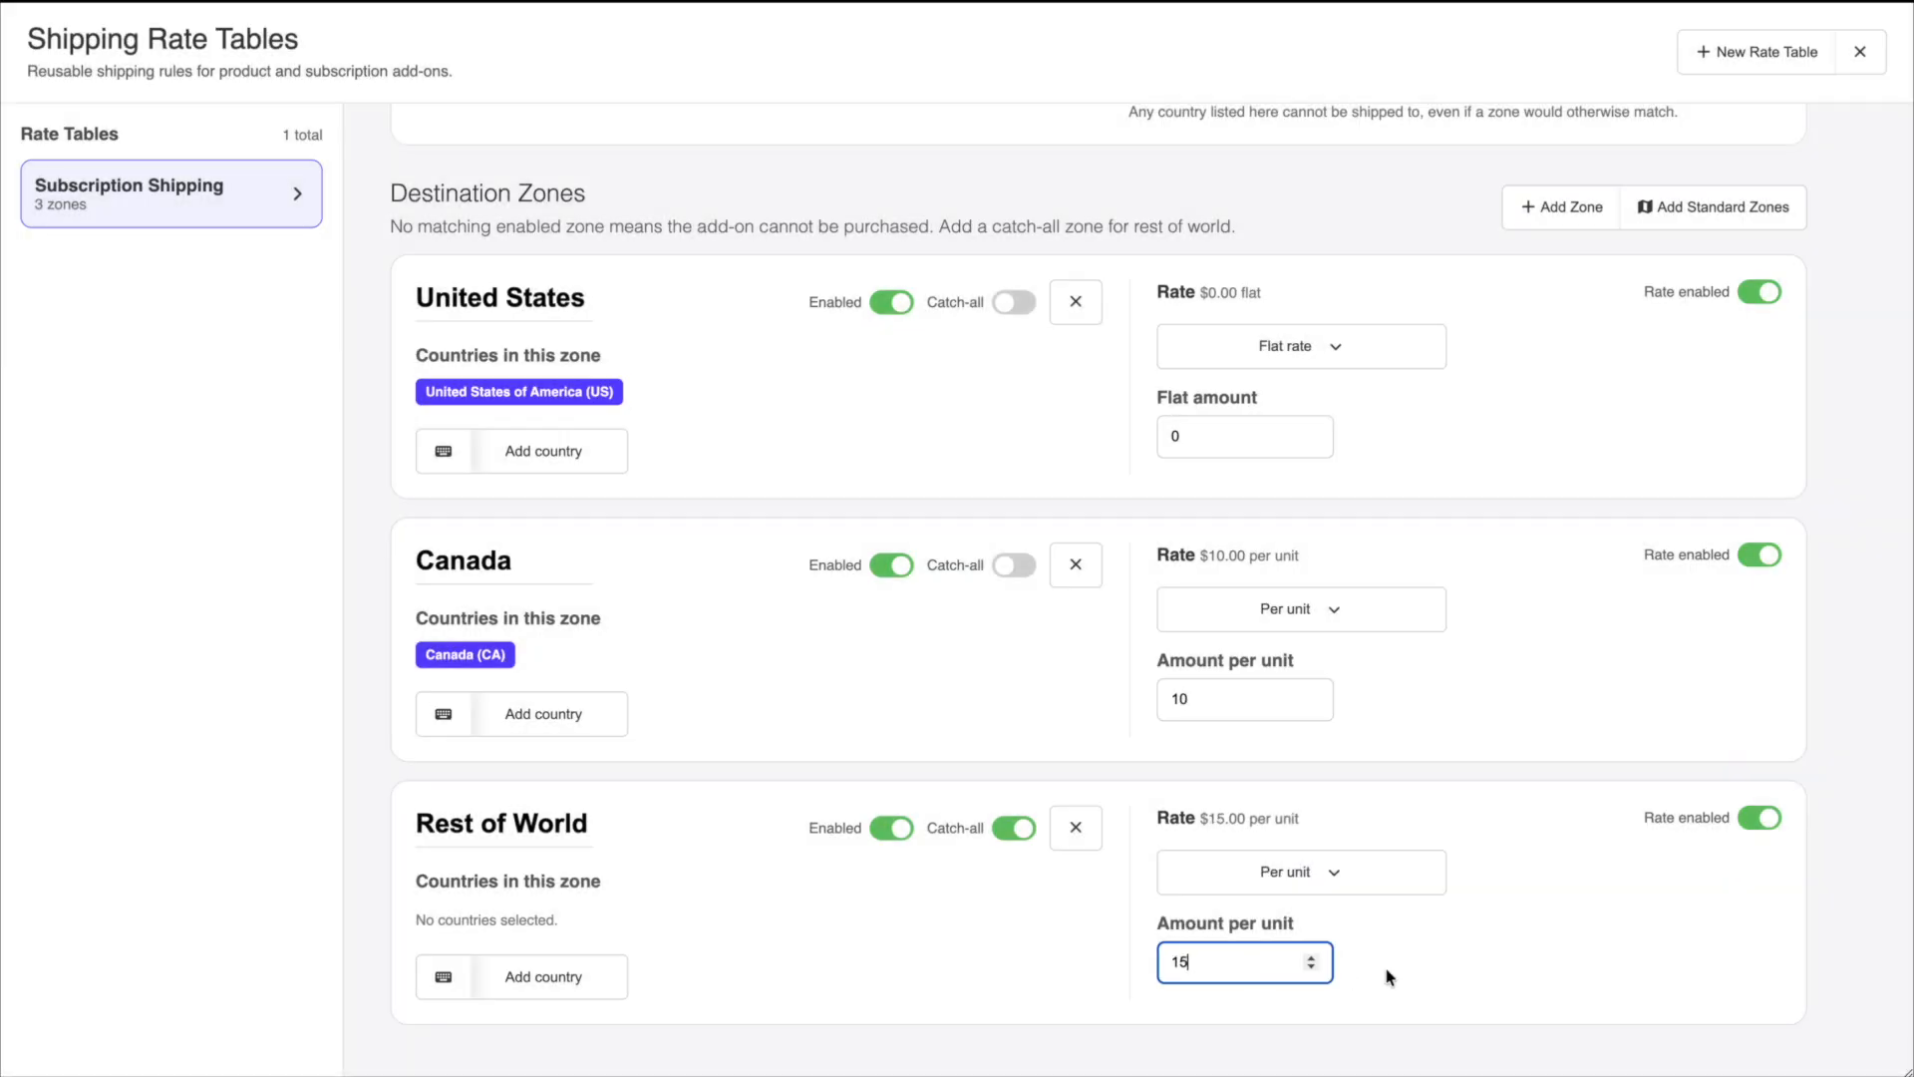
scroll(1391, 977, up, 3)
click(1727, 177)
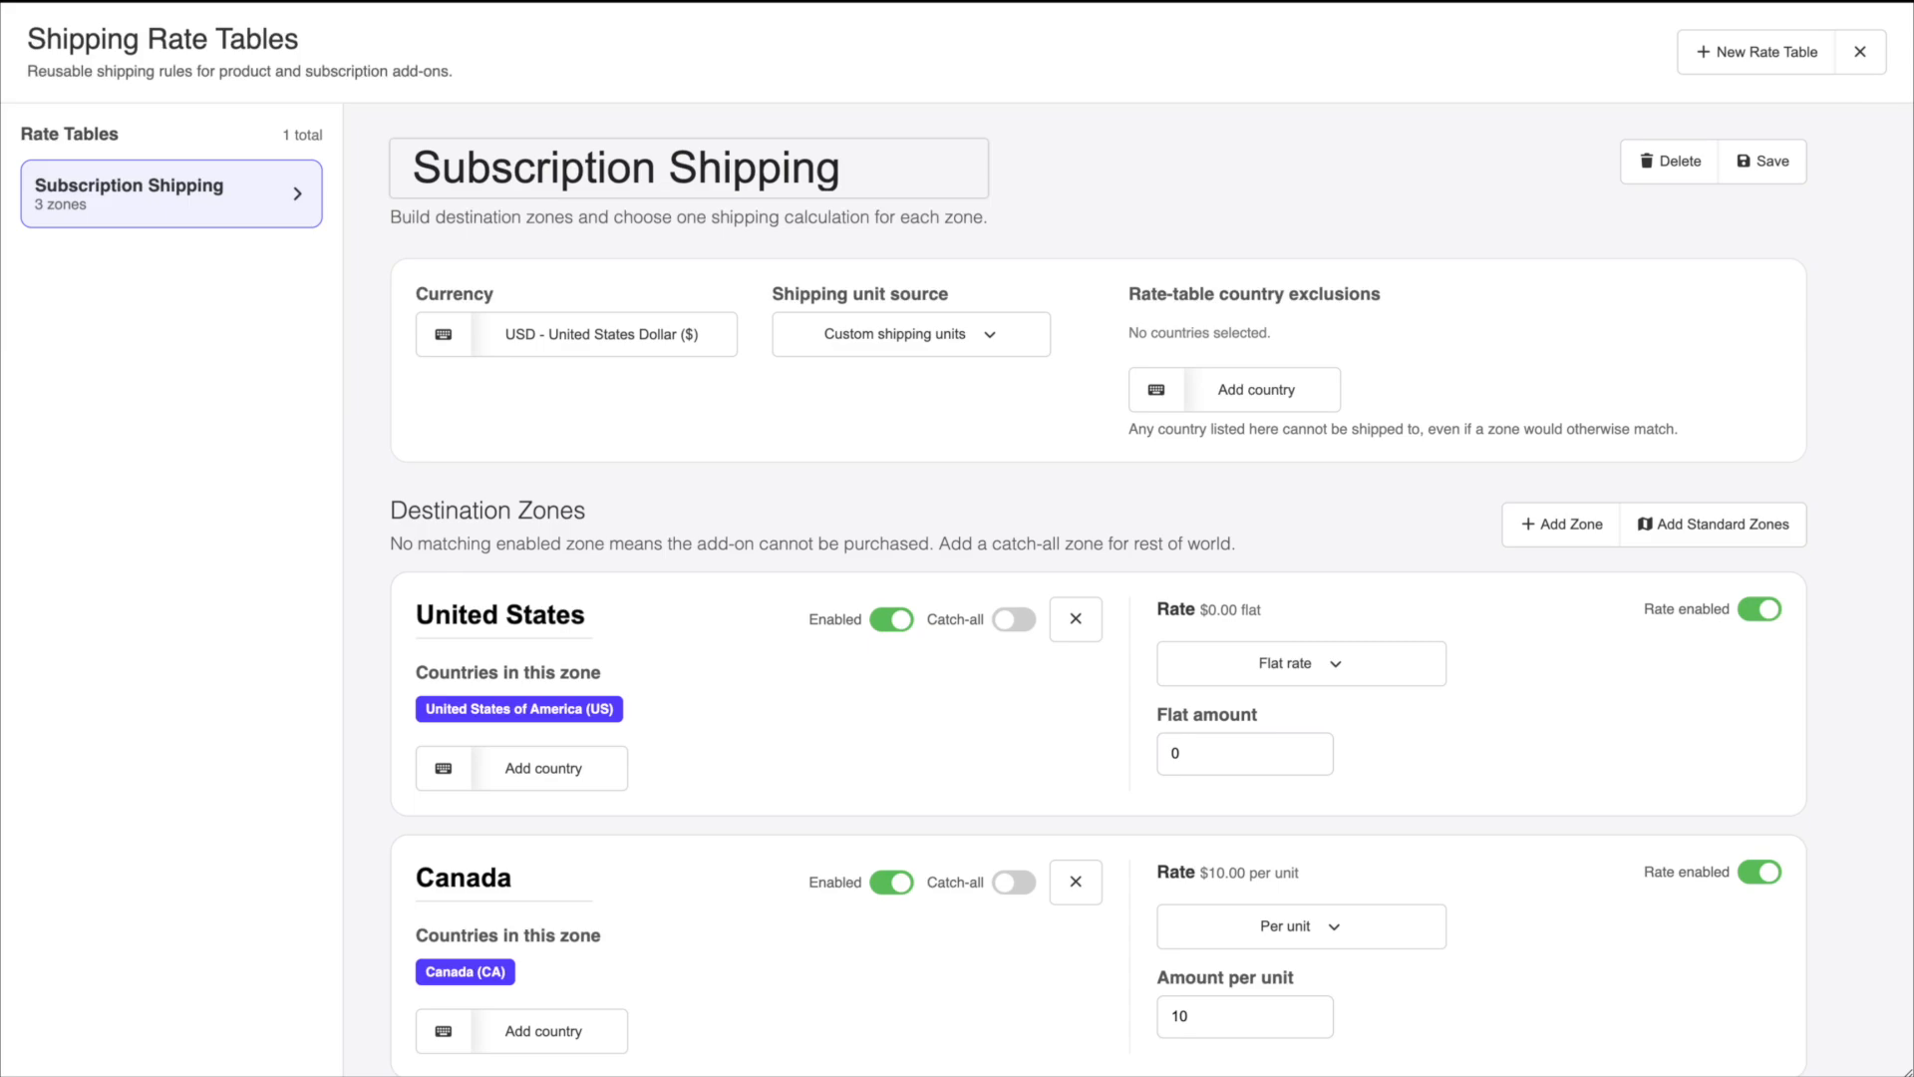
- Create another shipping rate table named Magazine Copies
click(1760, 54)
click(834, 152)
key(ctrl+a)
text(Magazine Copies)
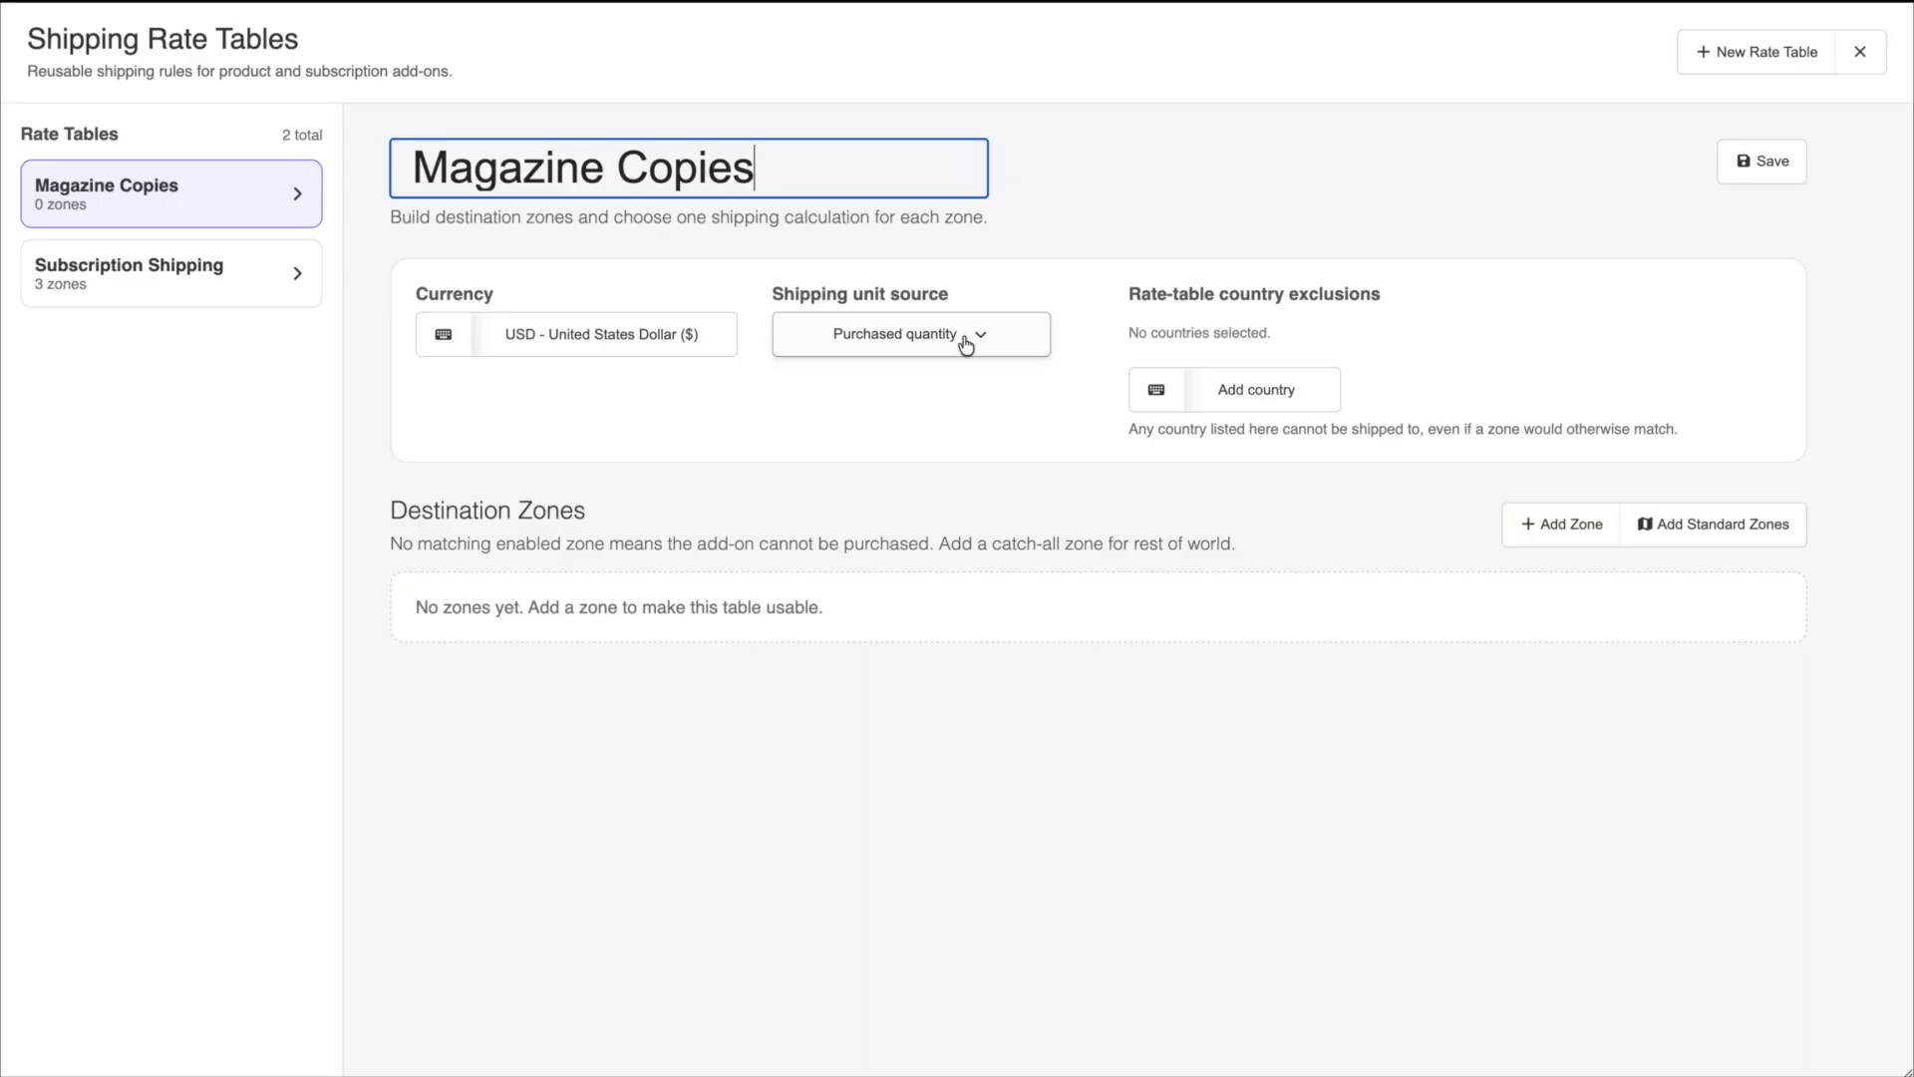
- Add the standard zones United States, Canada and Rest of World to the Magazine Copies table
click(1722, 522)
click(830, 427)
click(1067, 415)
scroll(1068, 415, down, 1)
click(836, 733)
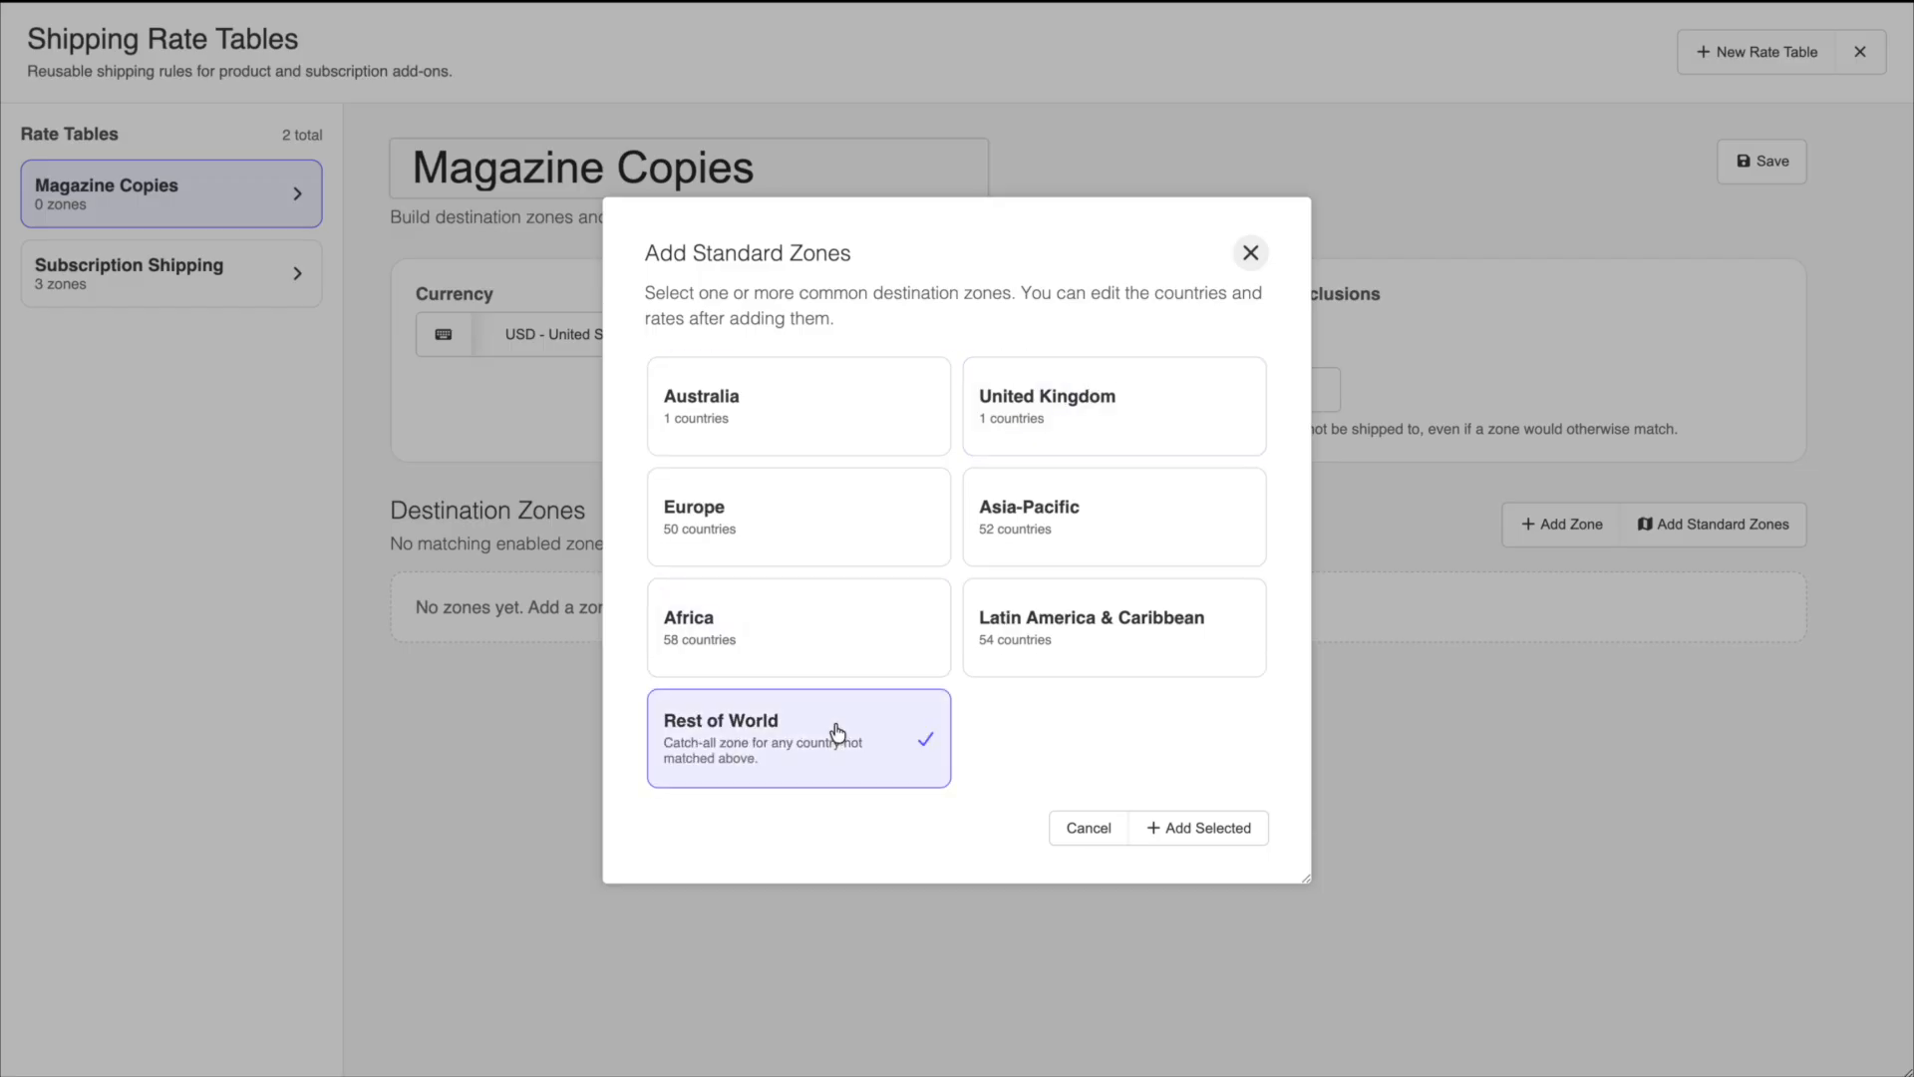
click(1197, 832)
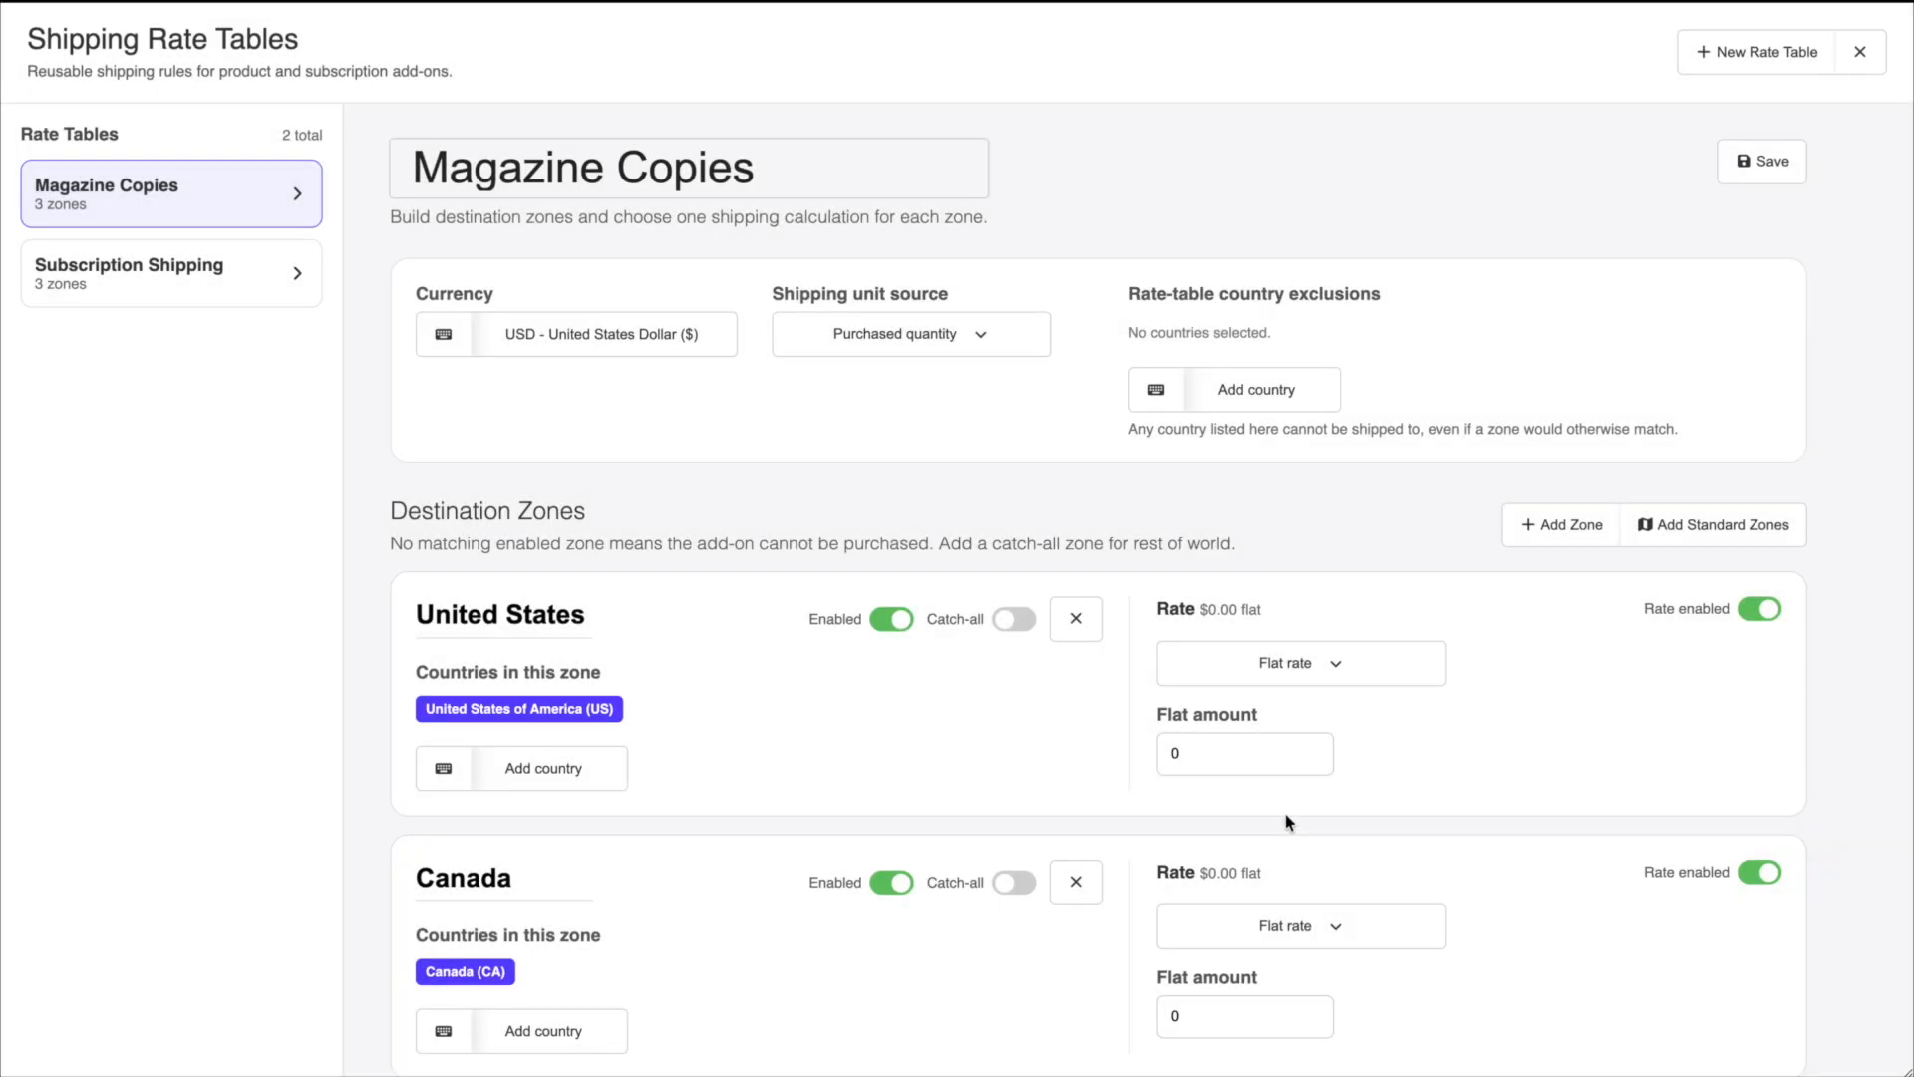
- Change the Canada zone's rate in Magazine Copies to per unit, with an amount of 5
click(1218, 755)
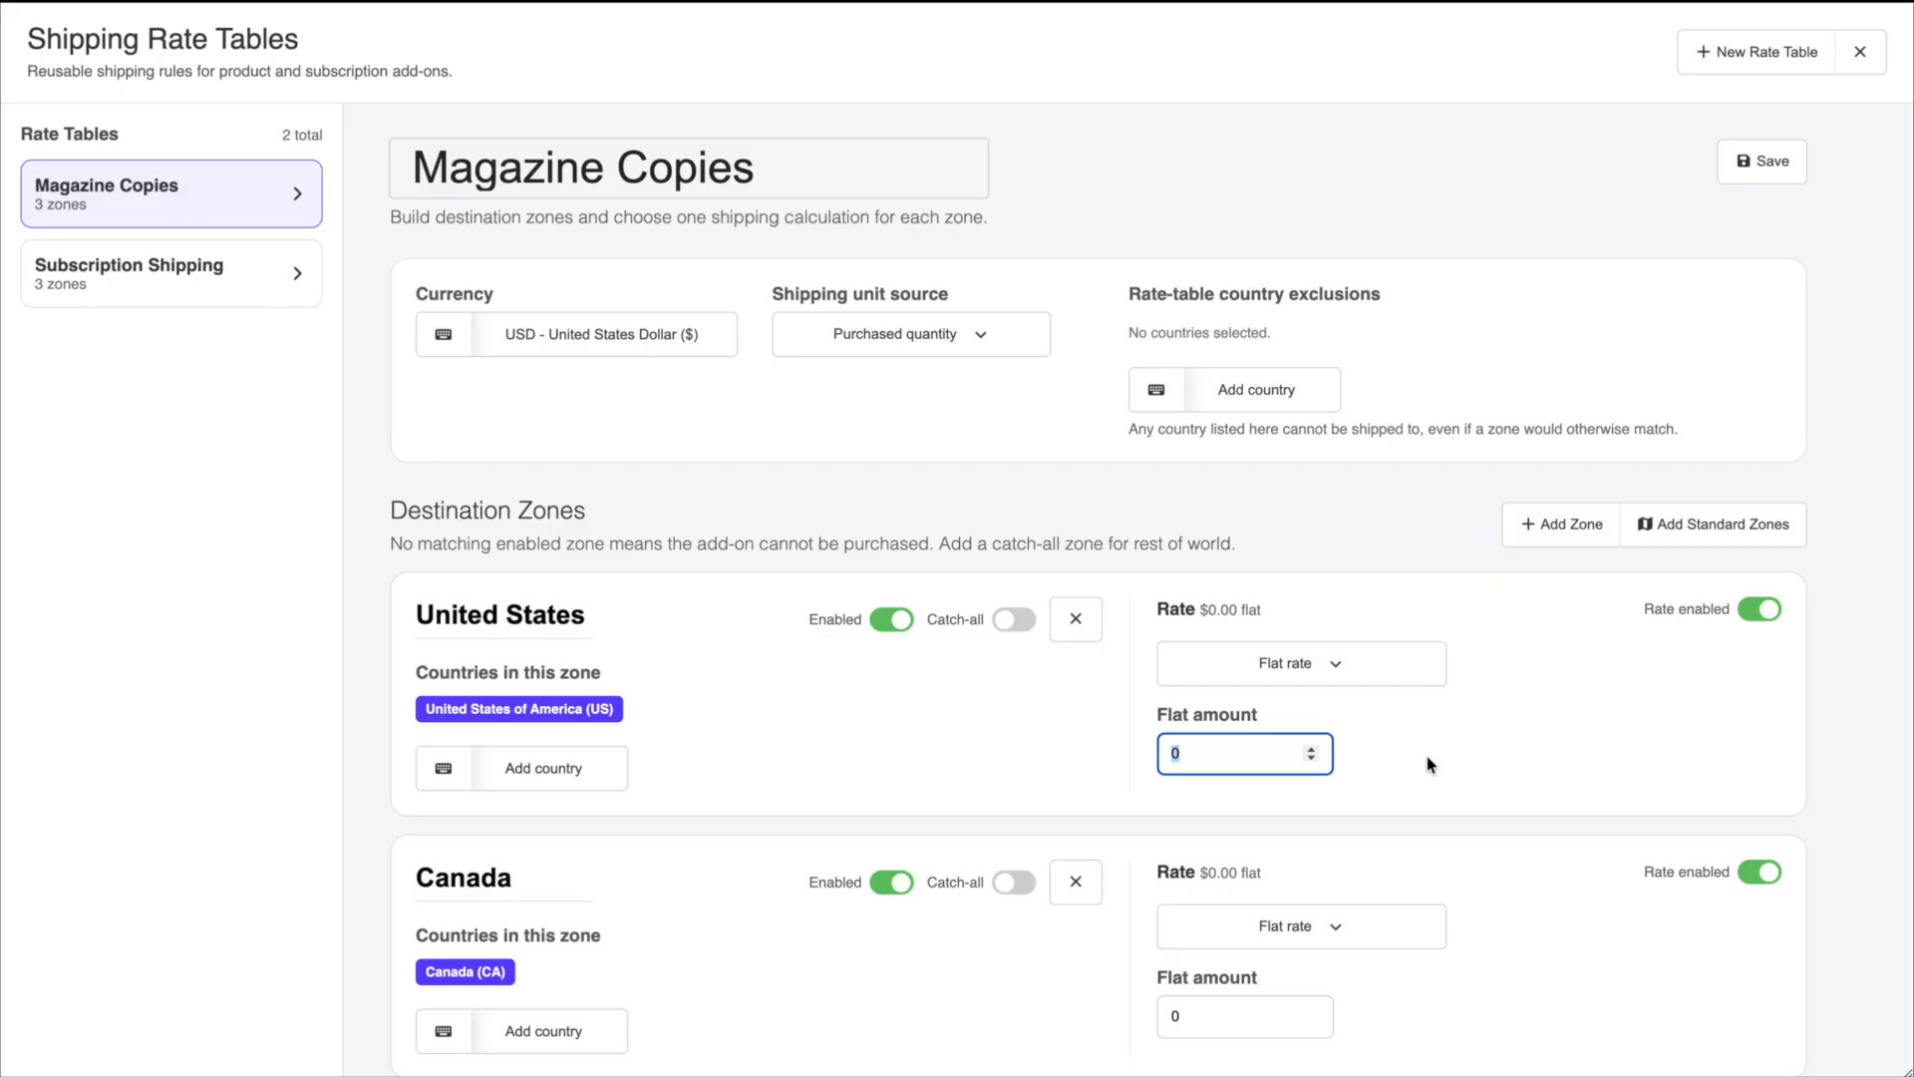
scroll(1426, 758, down, 2)
click(1336, 710)
click(1250, 850)
click(1220, 792)
text(5)
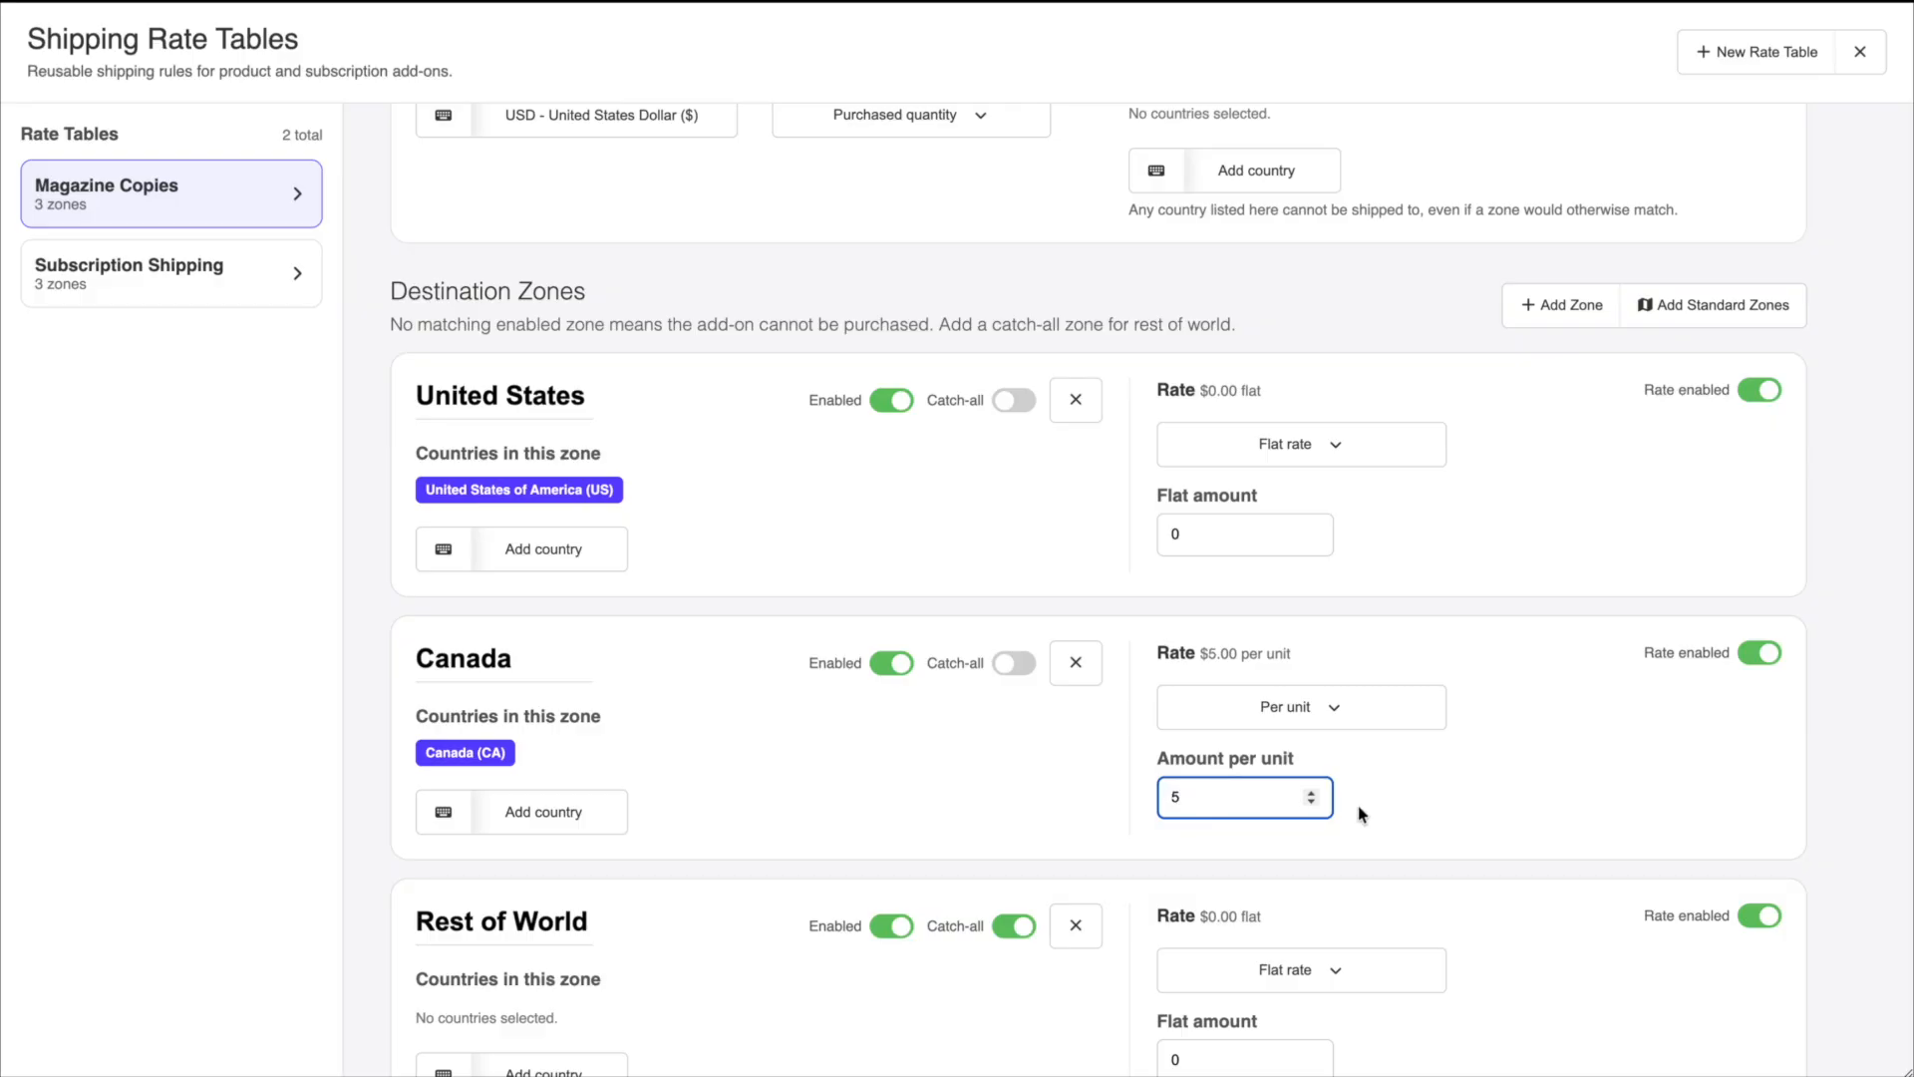
- Set the Rest of World zone's rate to per unit with an amount of 10, and save the Magazine Copies table
scroll(1359, 808, down, 1)
click(1323, 875)
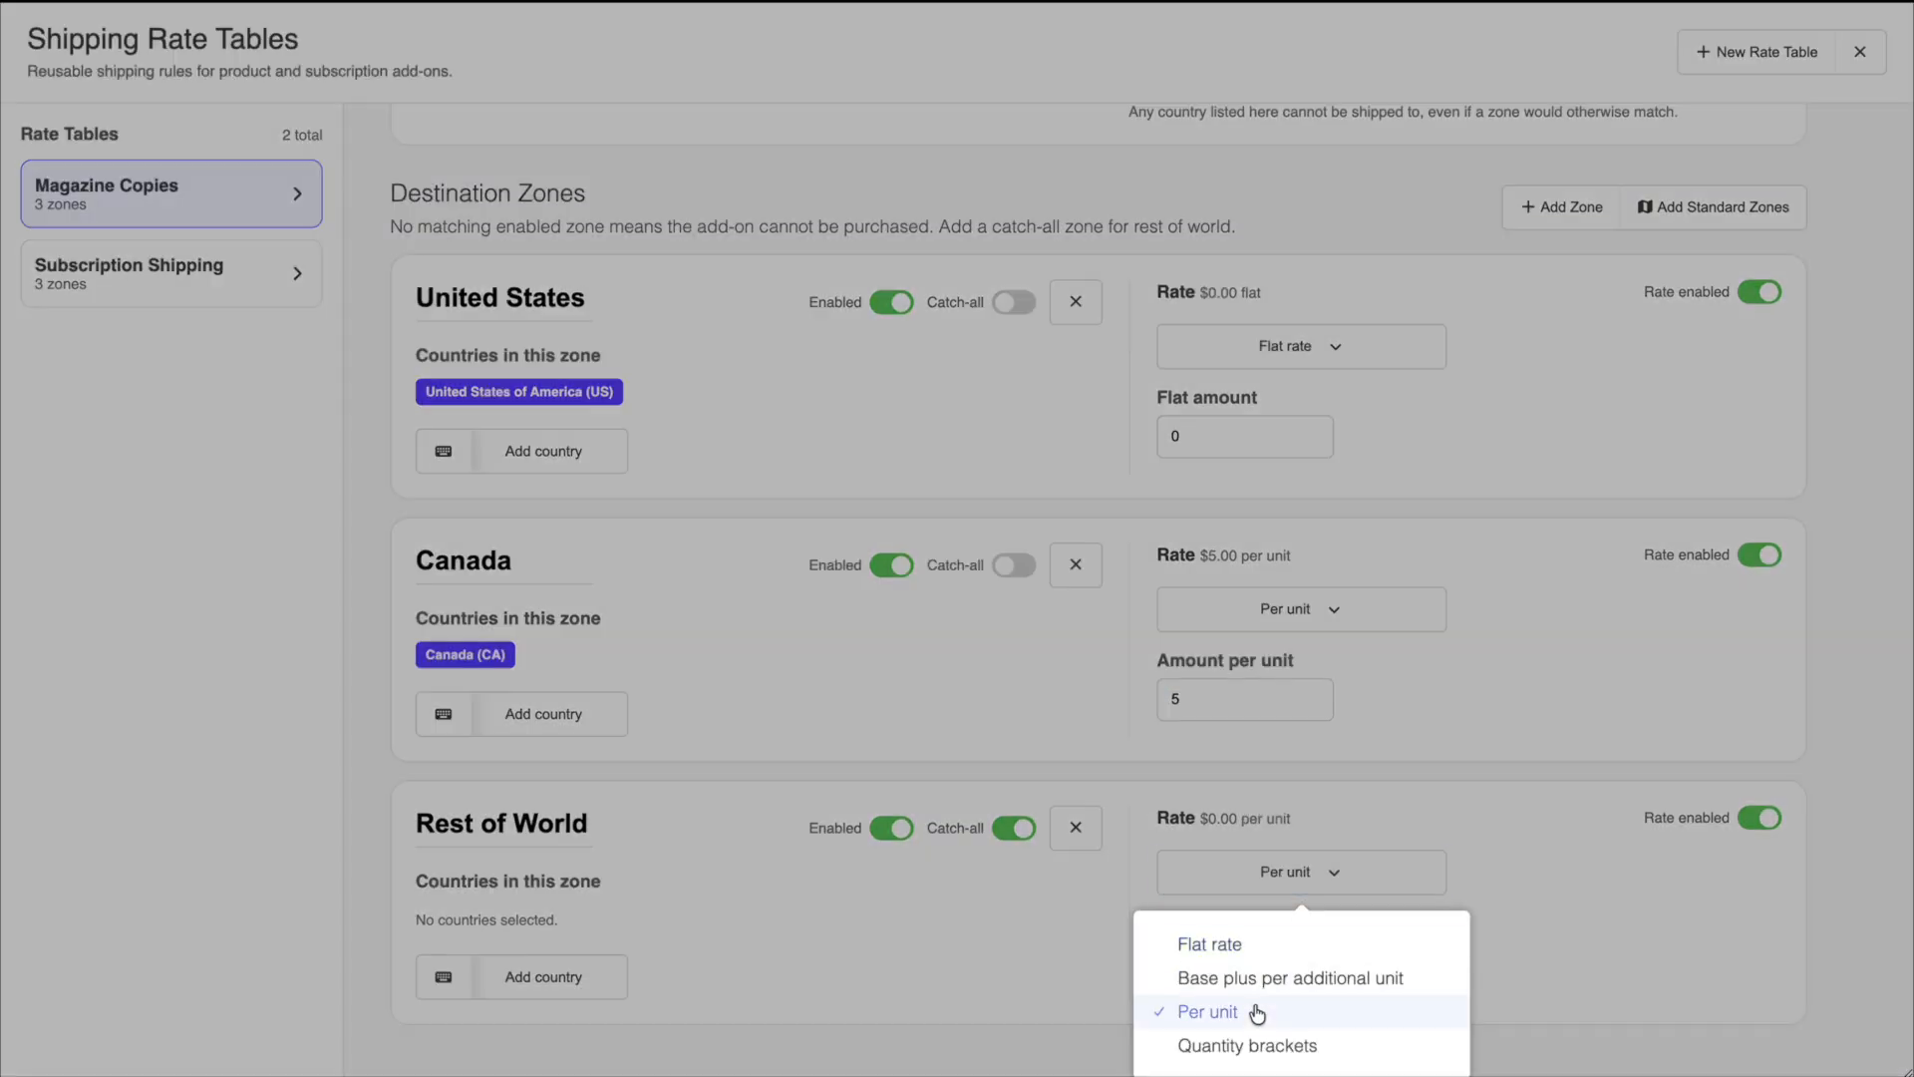
click(1258, 1012)
click(1218, 957)
key(ctrl+a)
text(10)
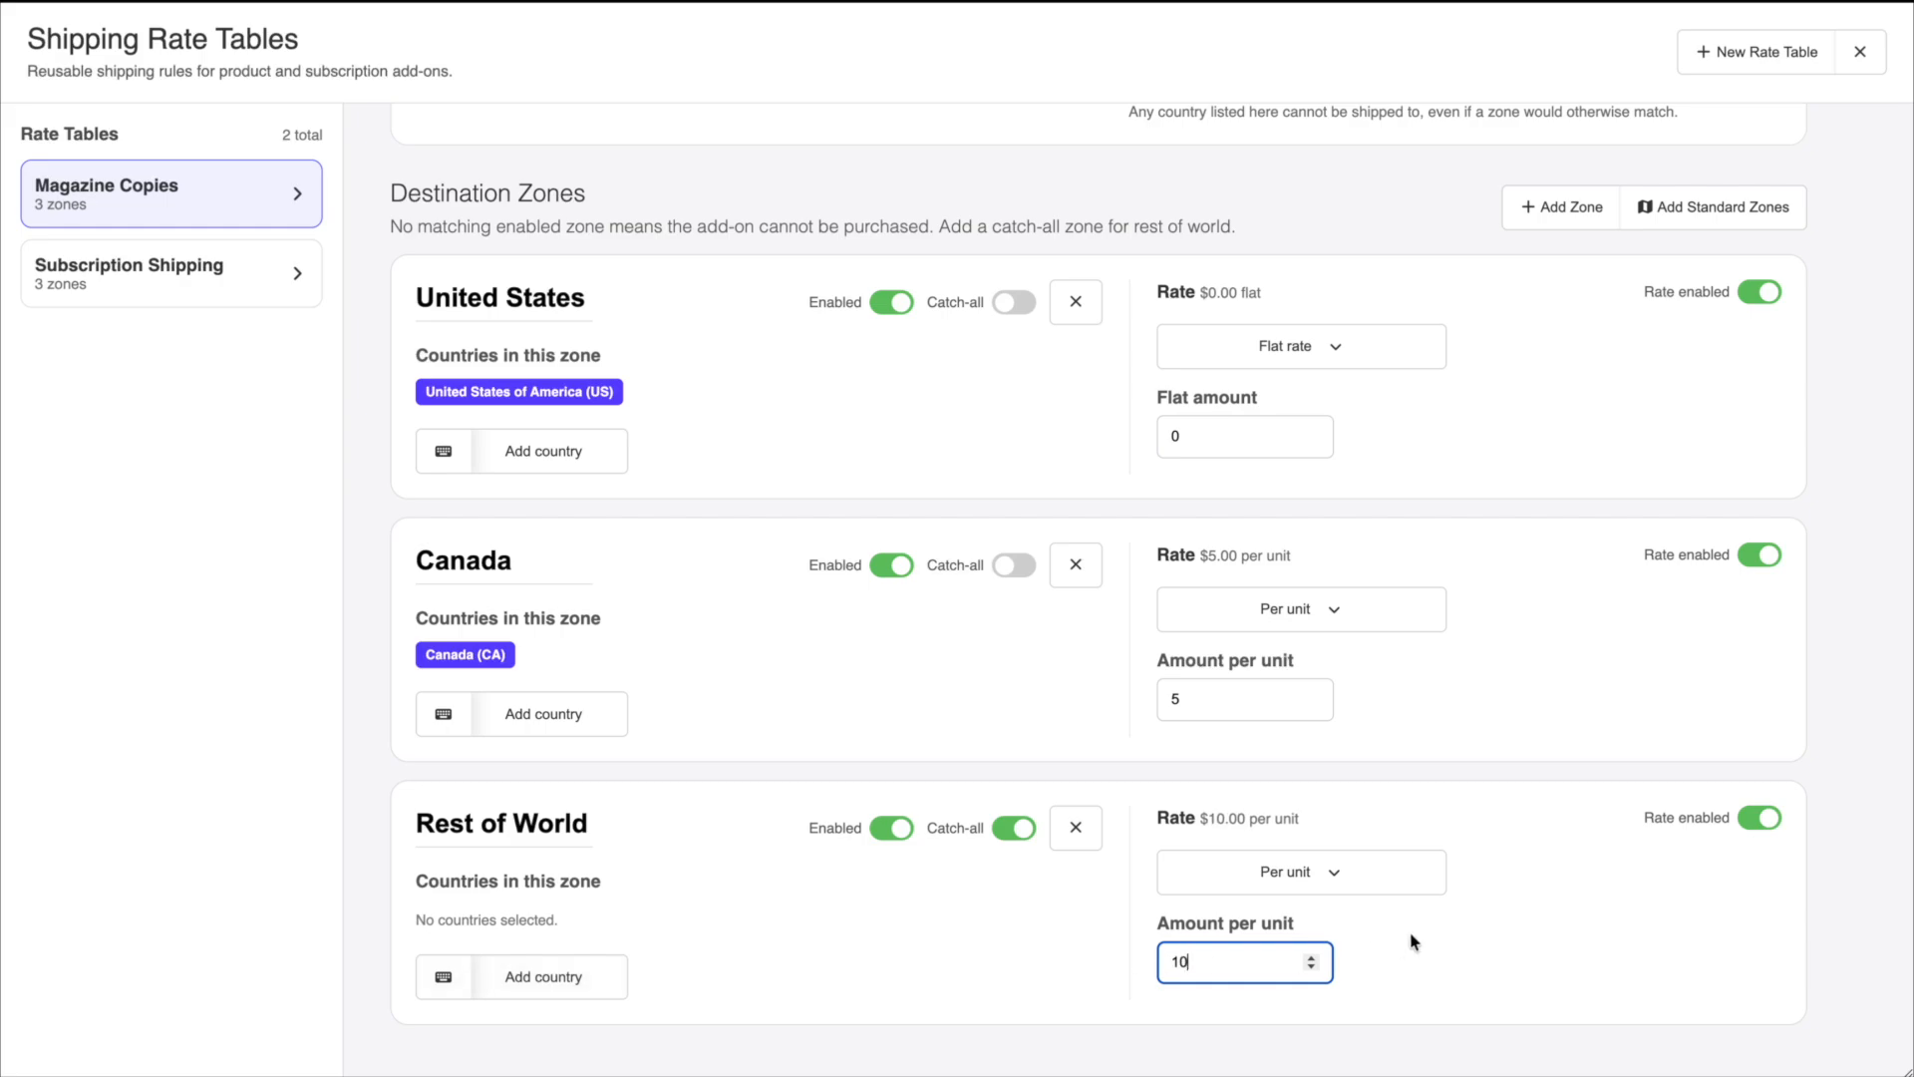
scroll(1410, 931, up, 3)
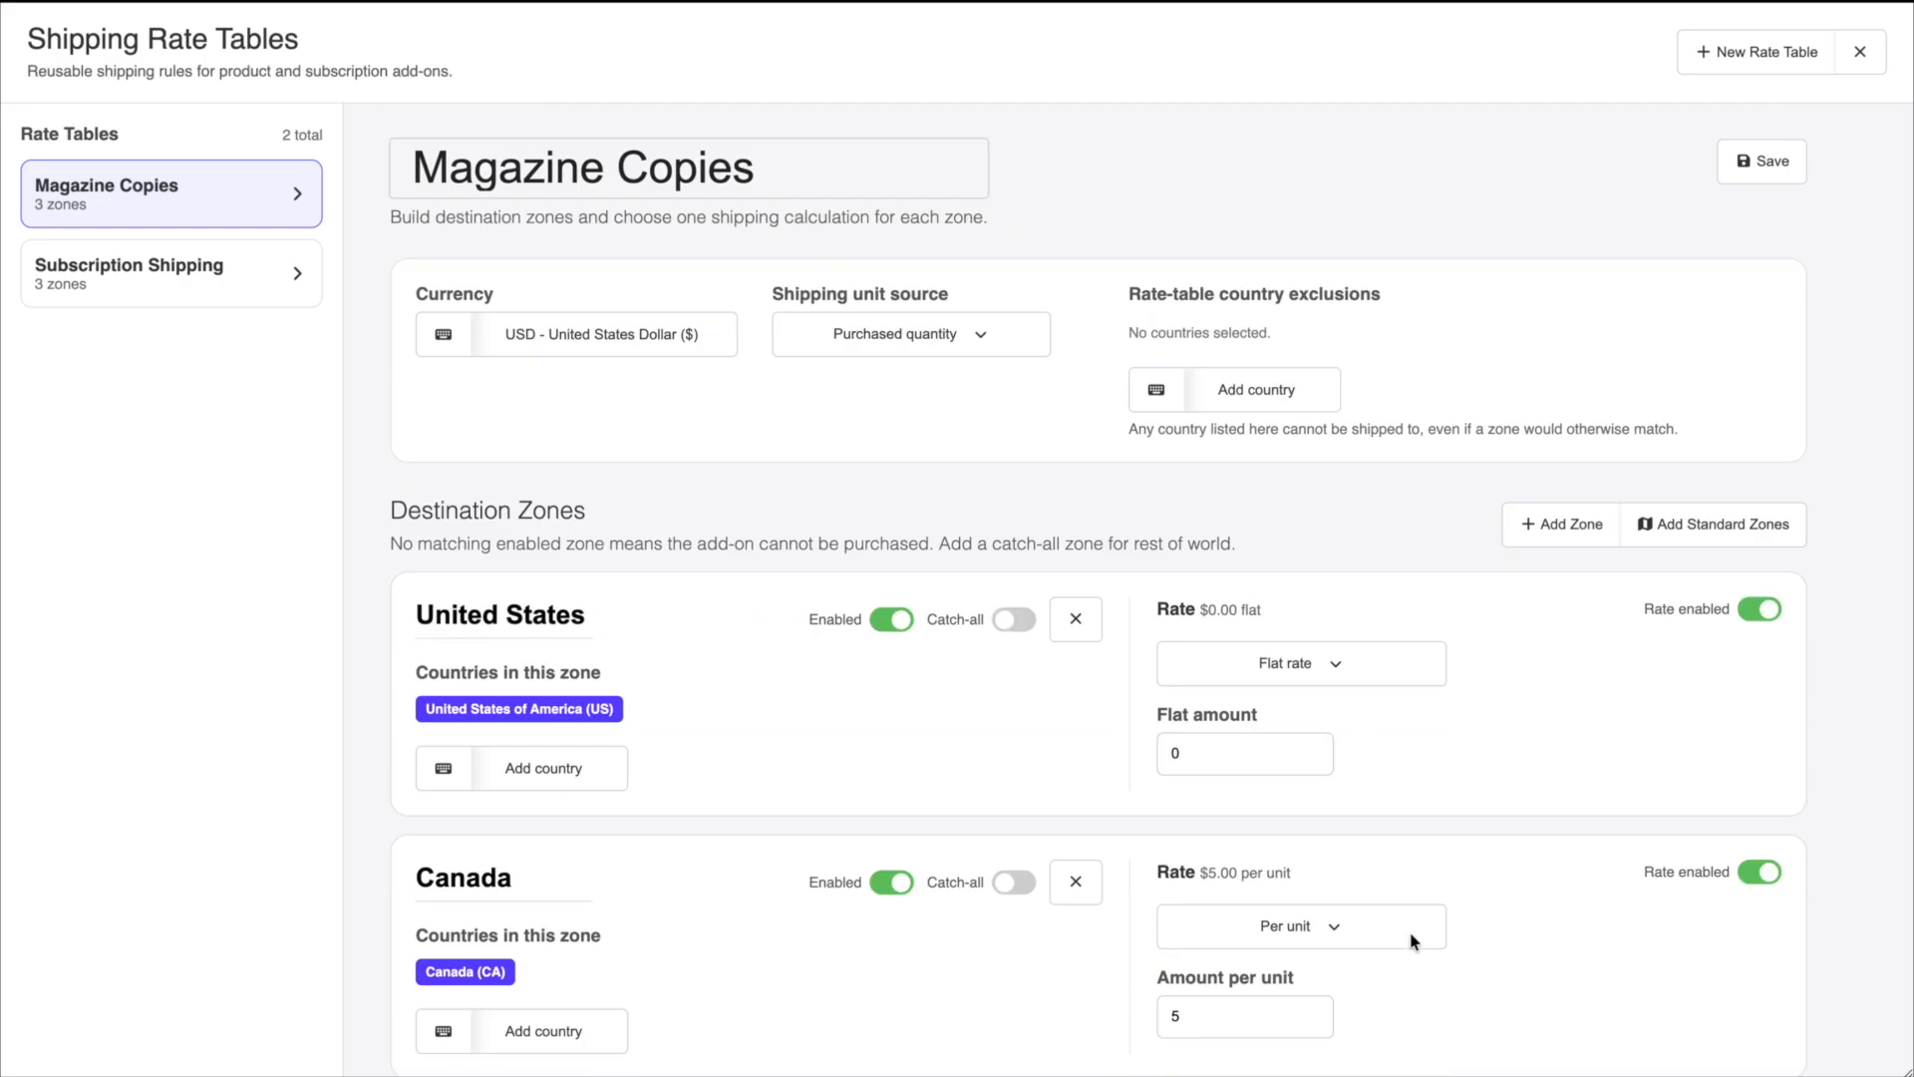
click(1763, 158)
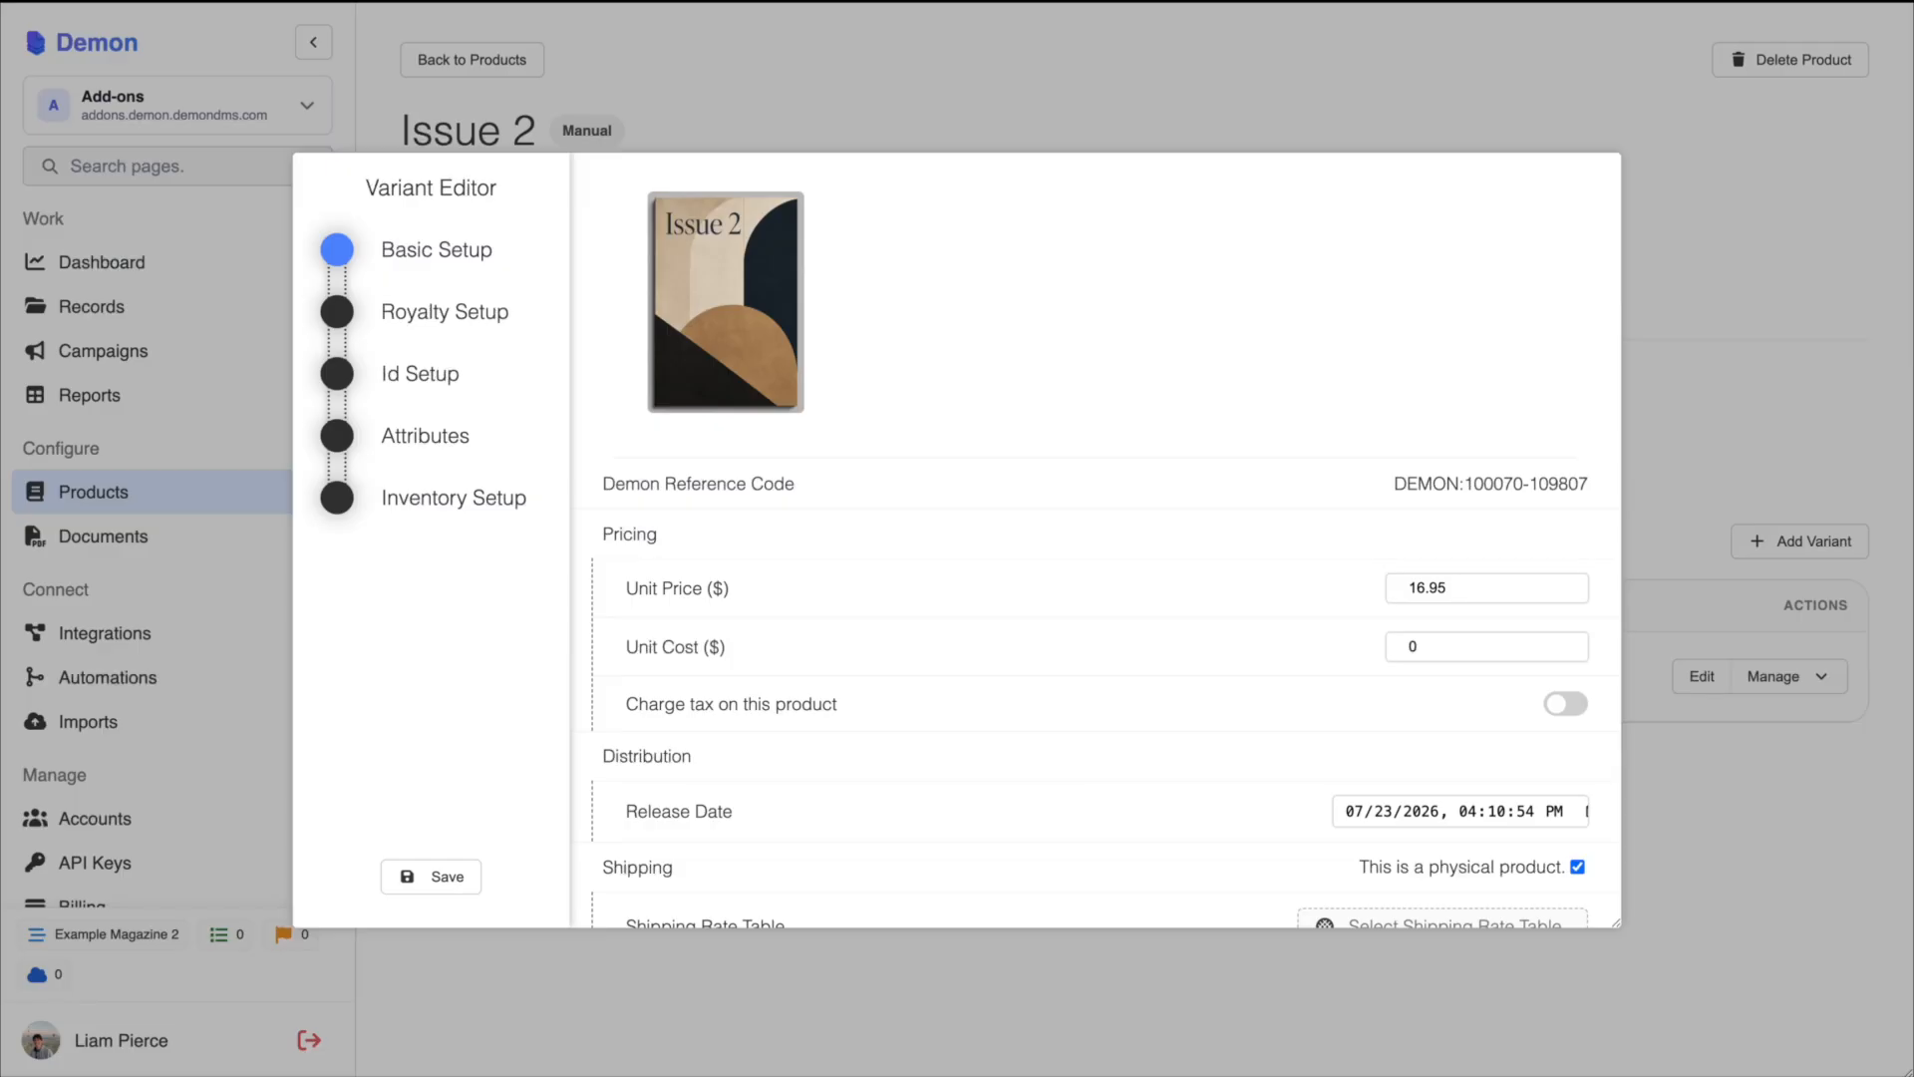
- Open the shipping rate table selection in the Issue 2 variant's basic setup
scroll(1103, 595, down, 1)
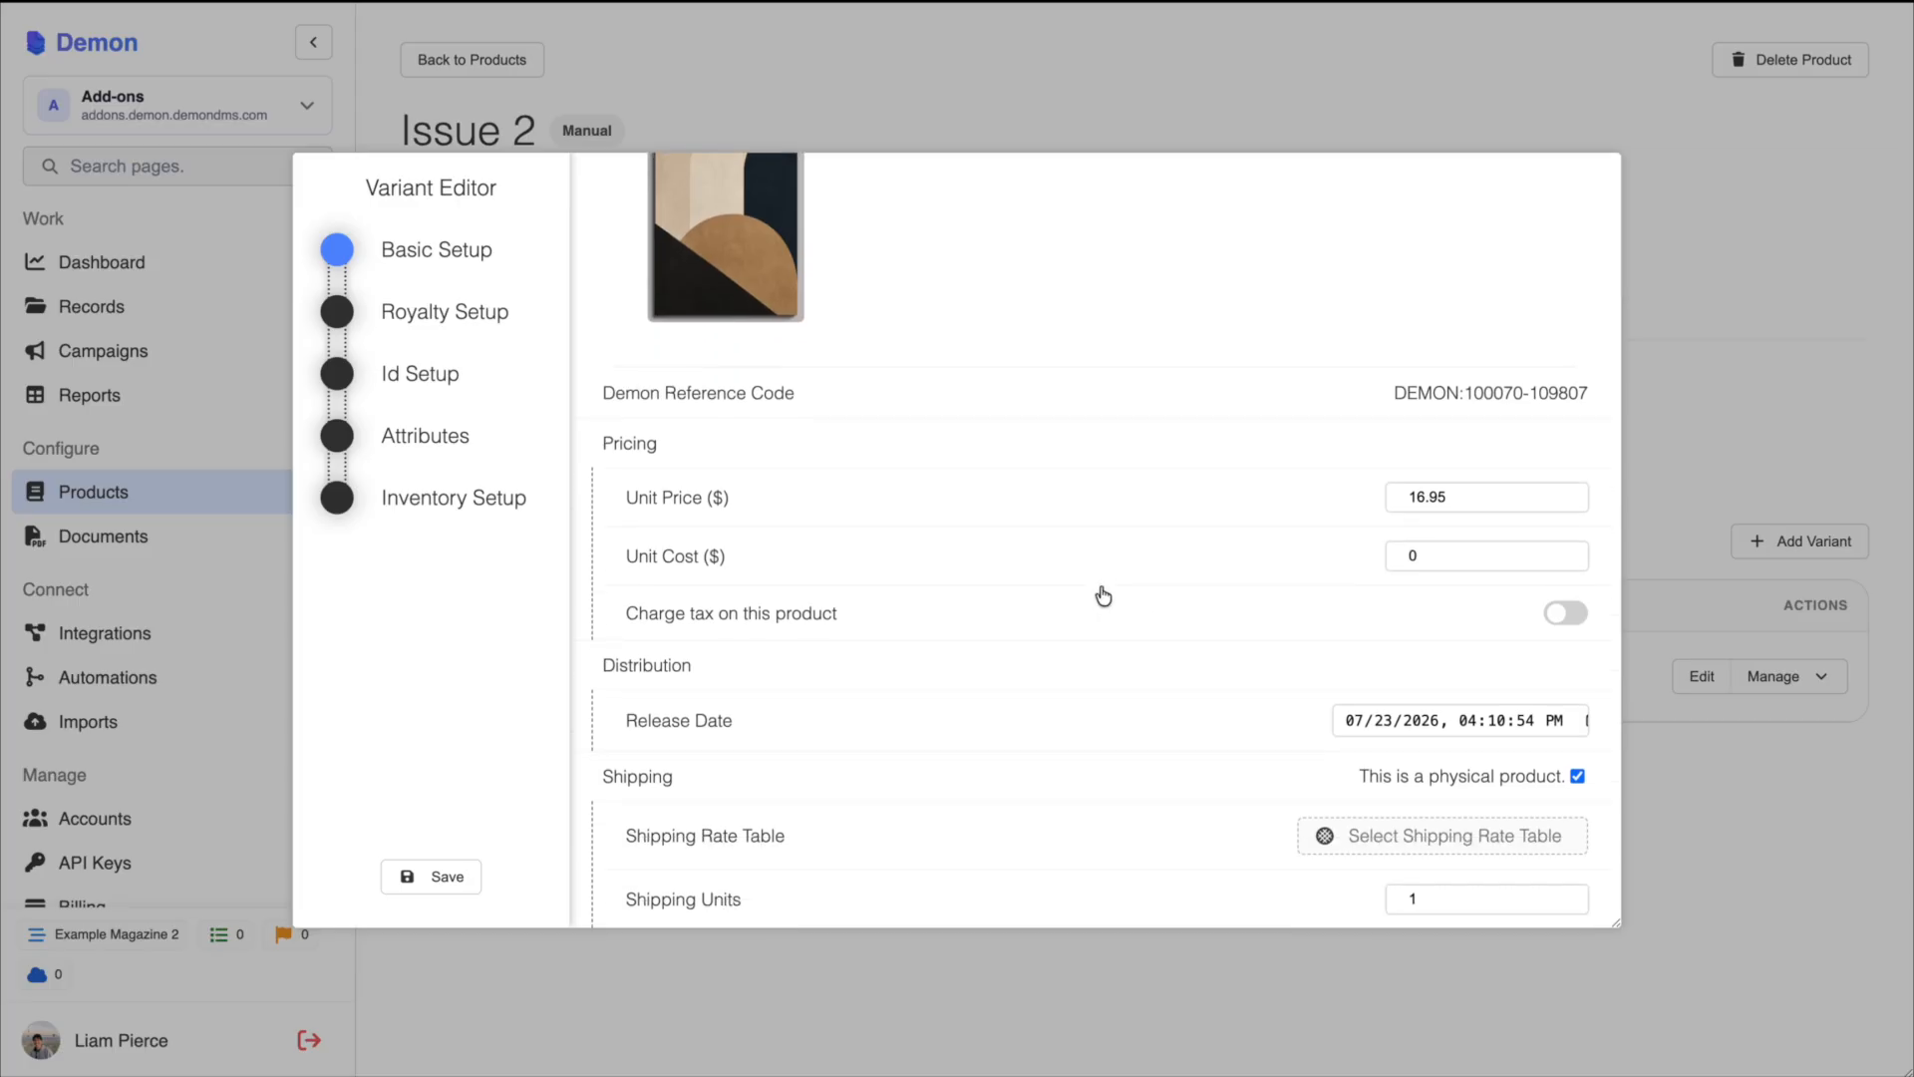
click(1457, 847)
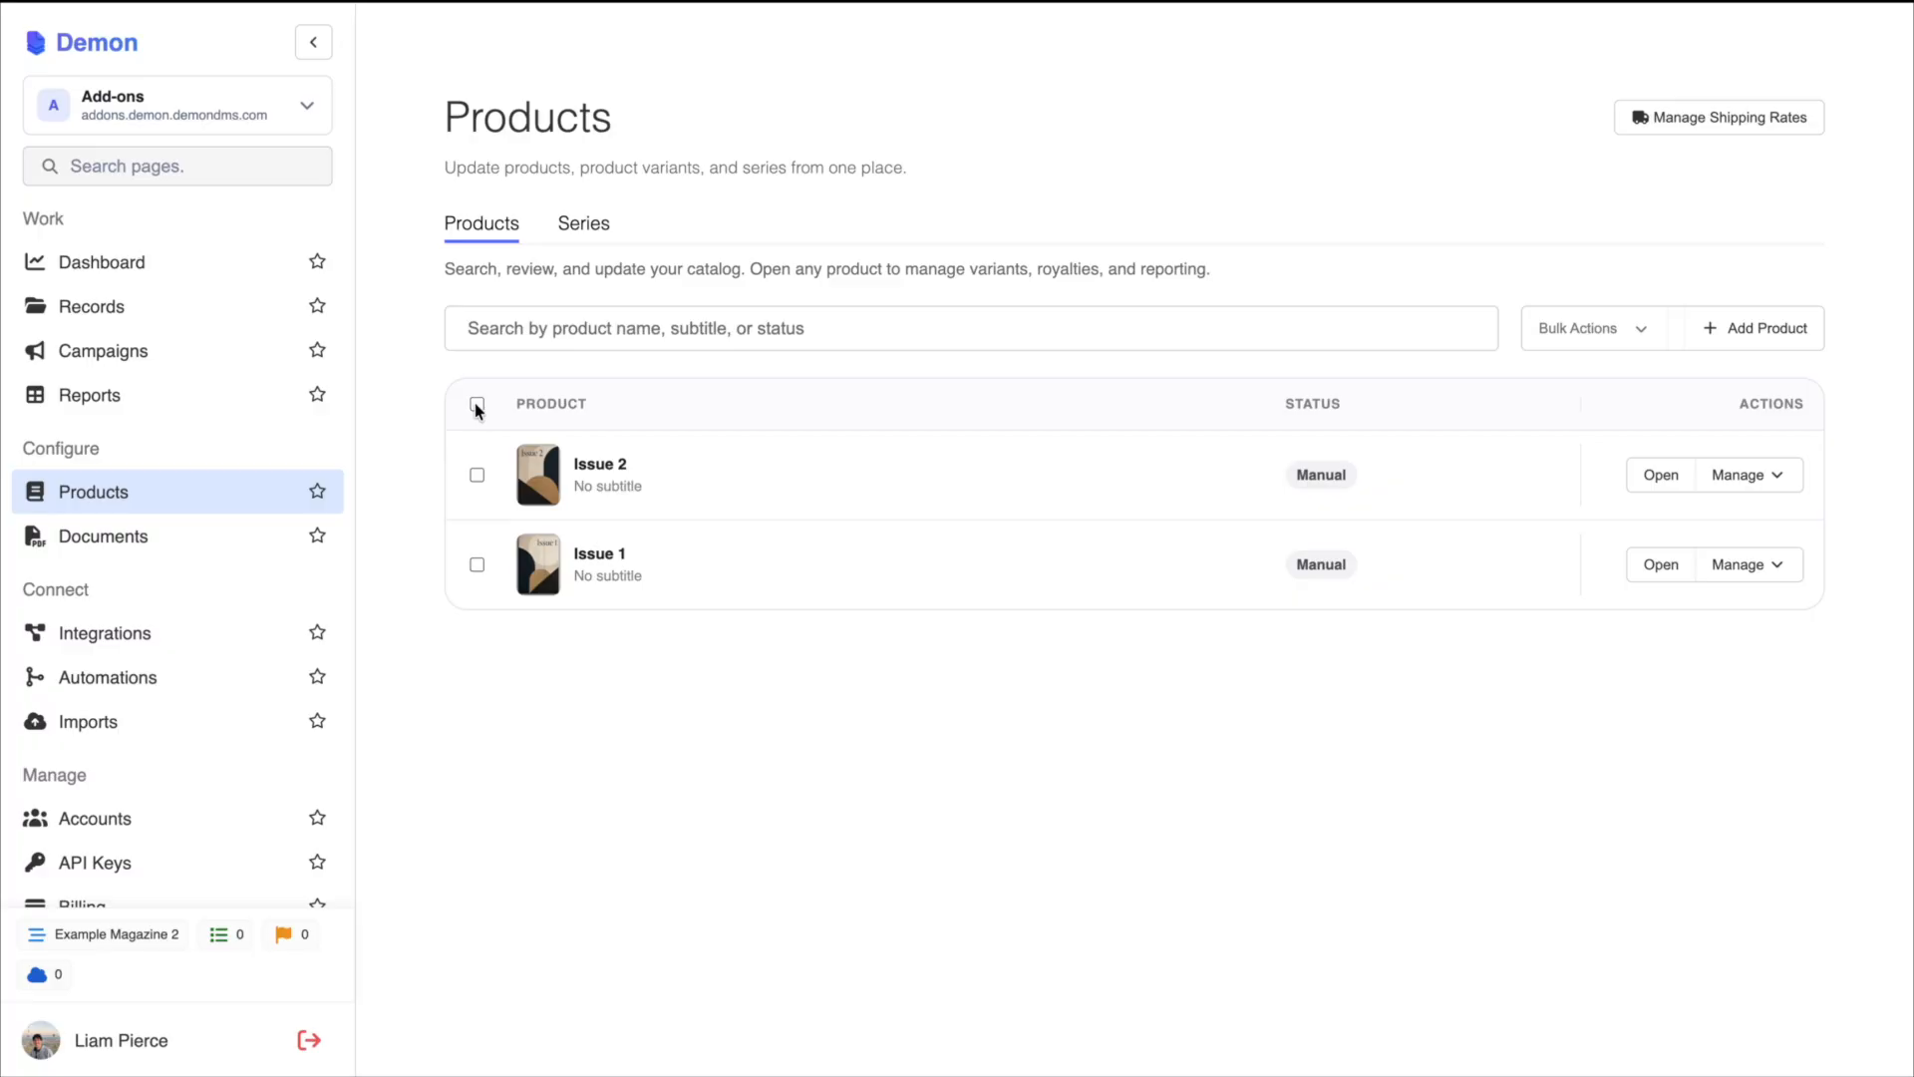
- Apply the Magazine Copies rate table to Issue 1 and Issue 2 together through the bulk shipping settings
click(477, 405)
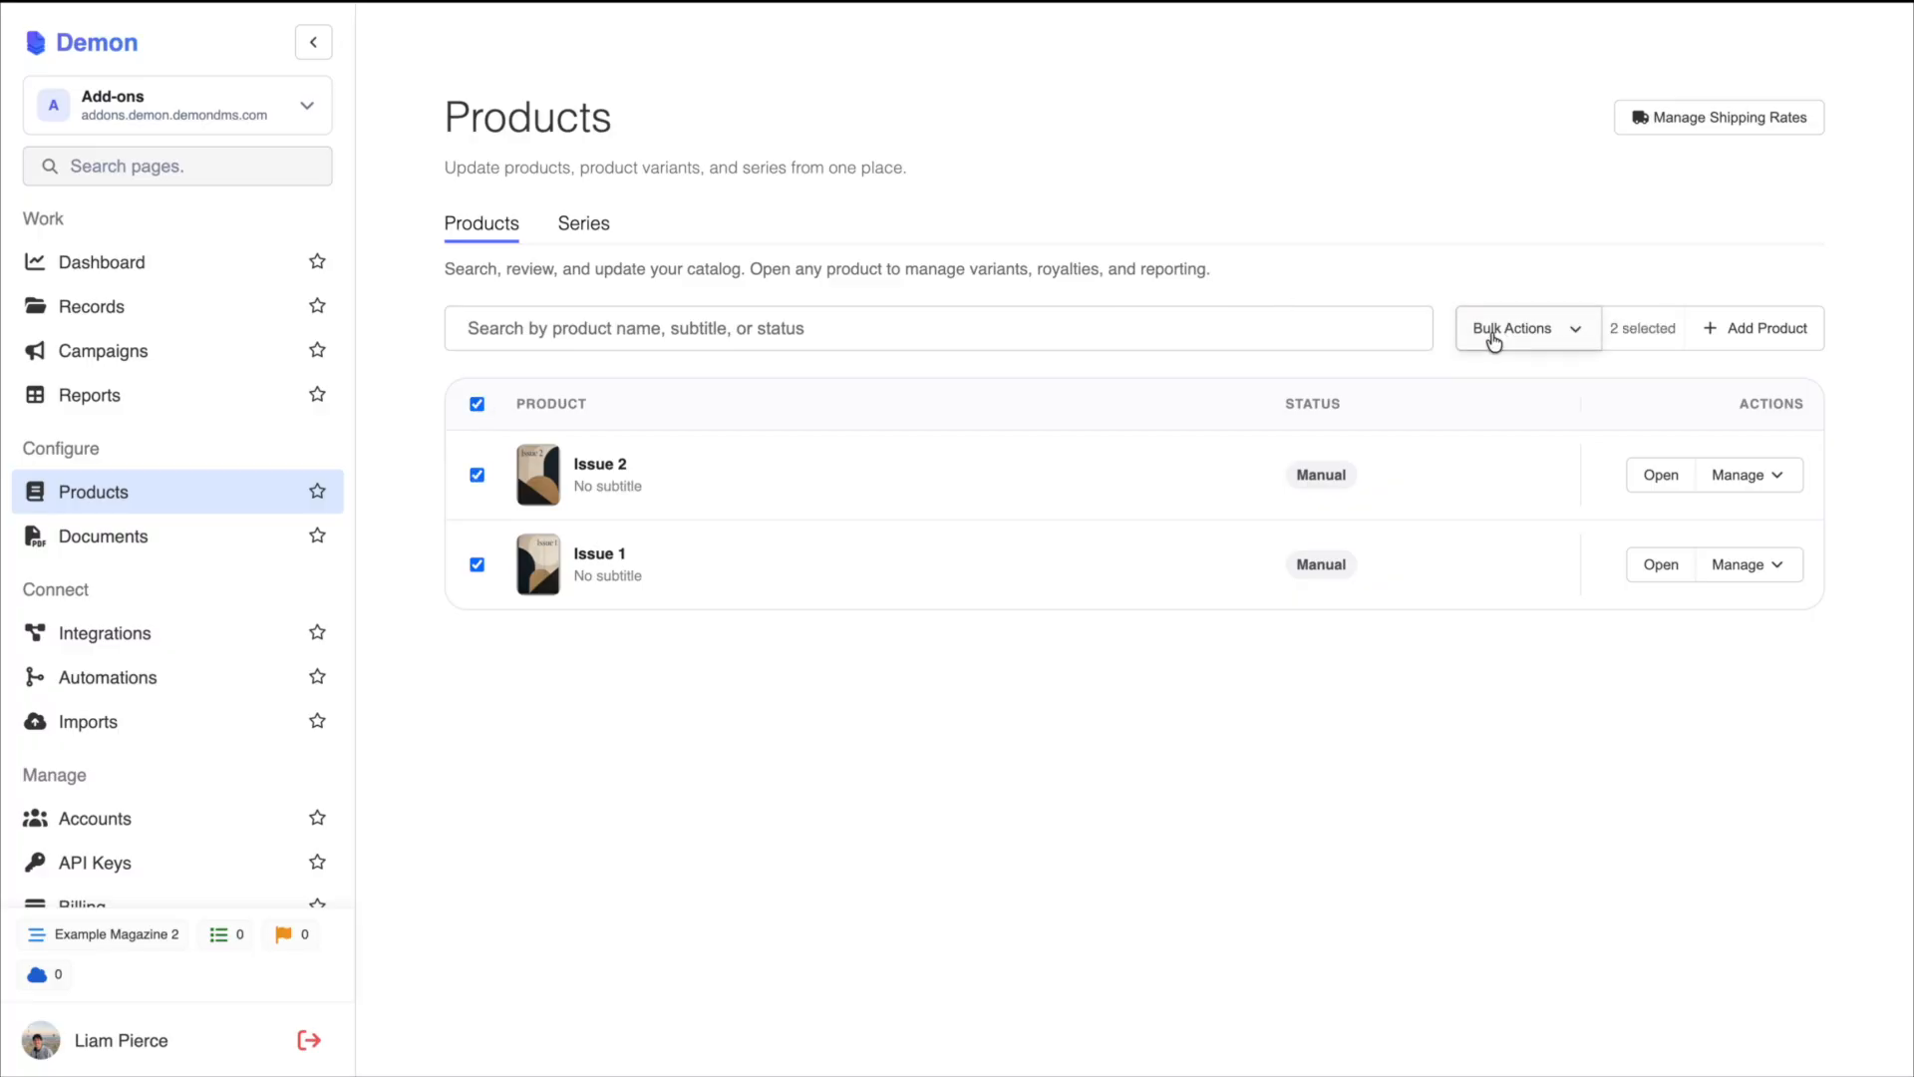
click(1495, 334)
click(1516, 567)
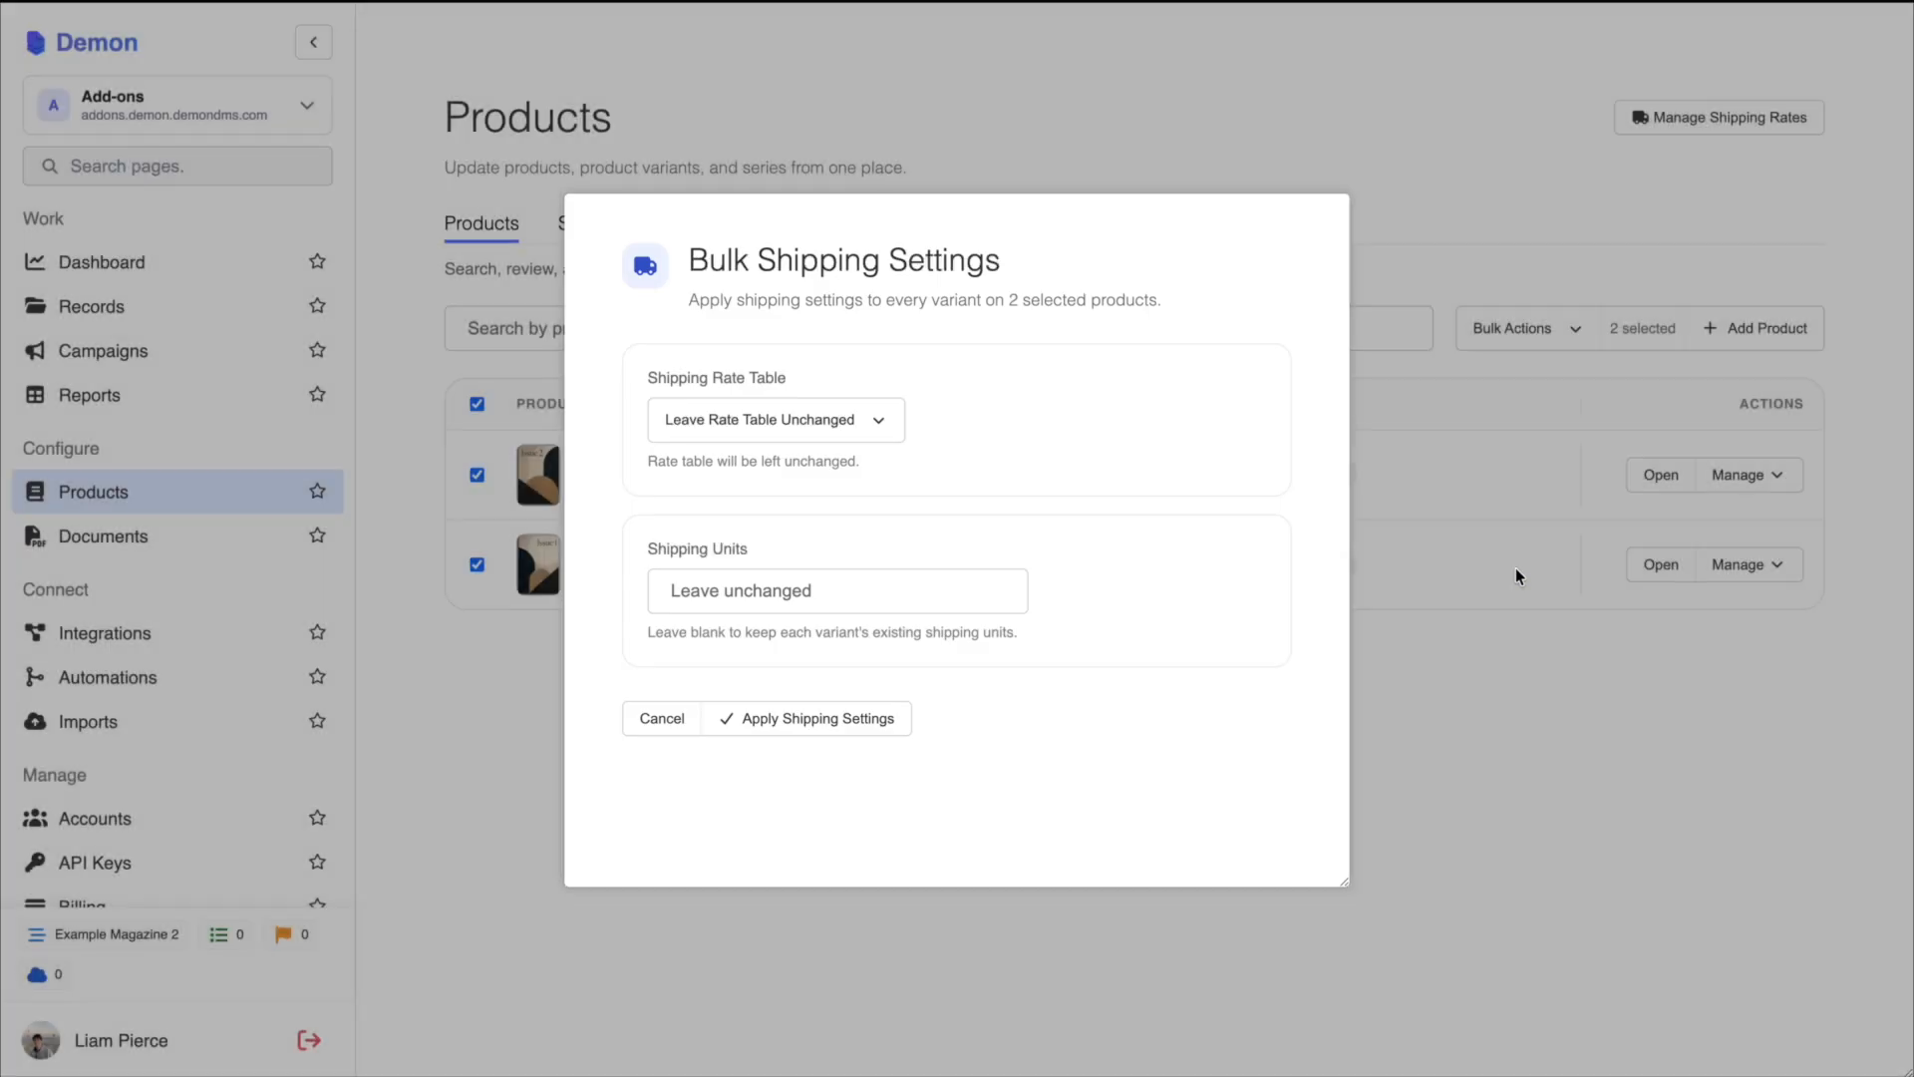
click(753, 425)
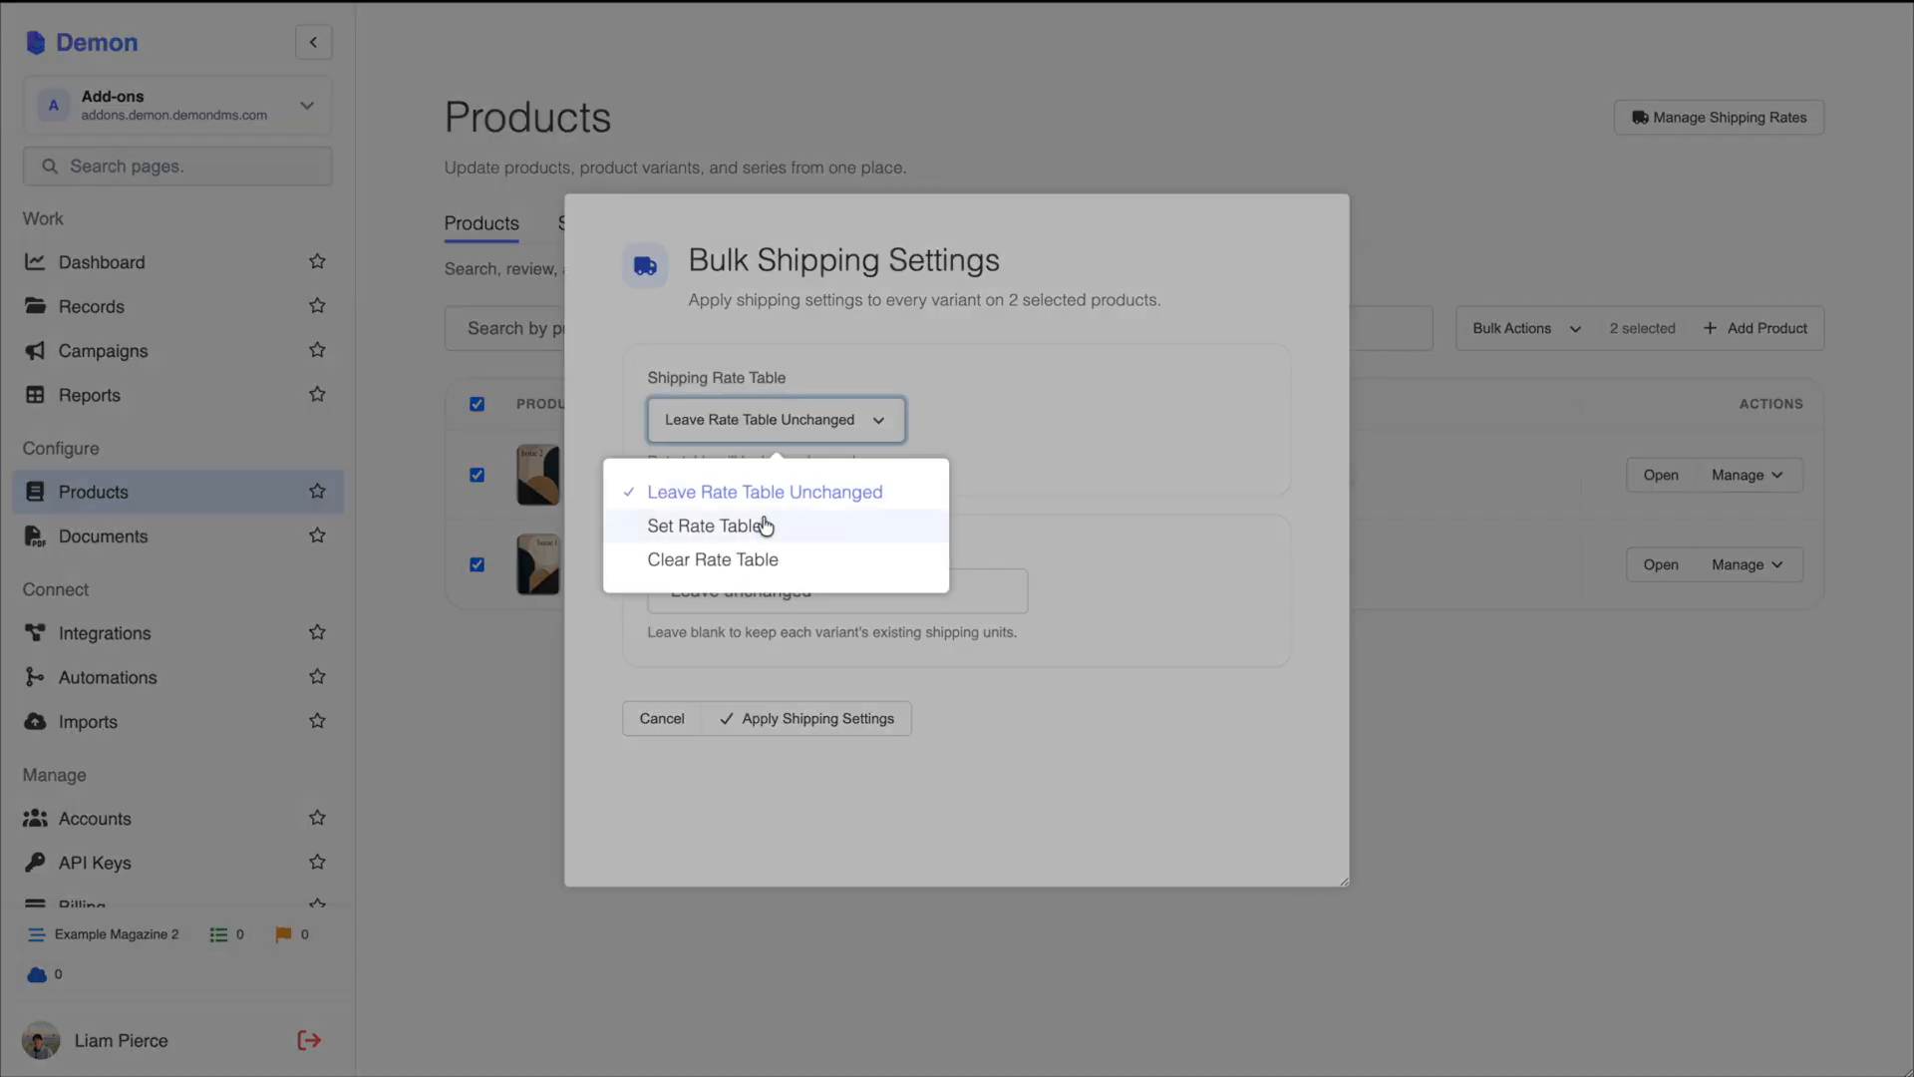
click(765, 528)
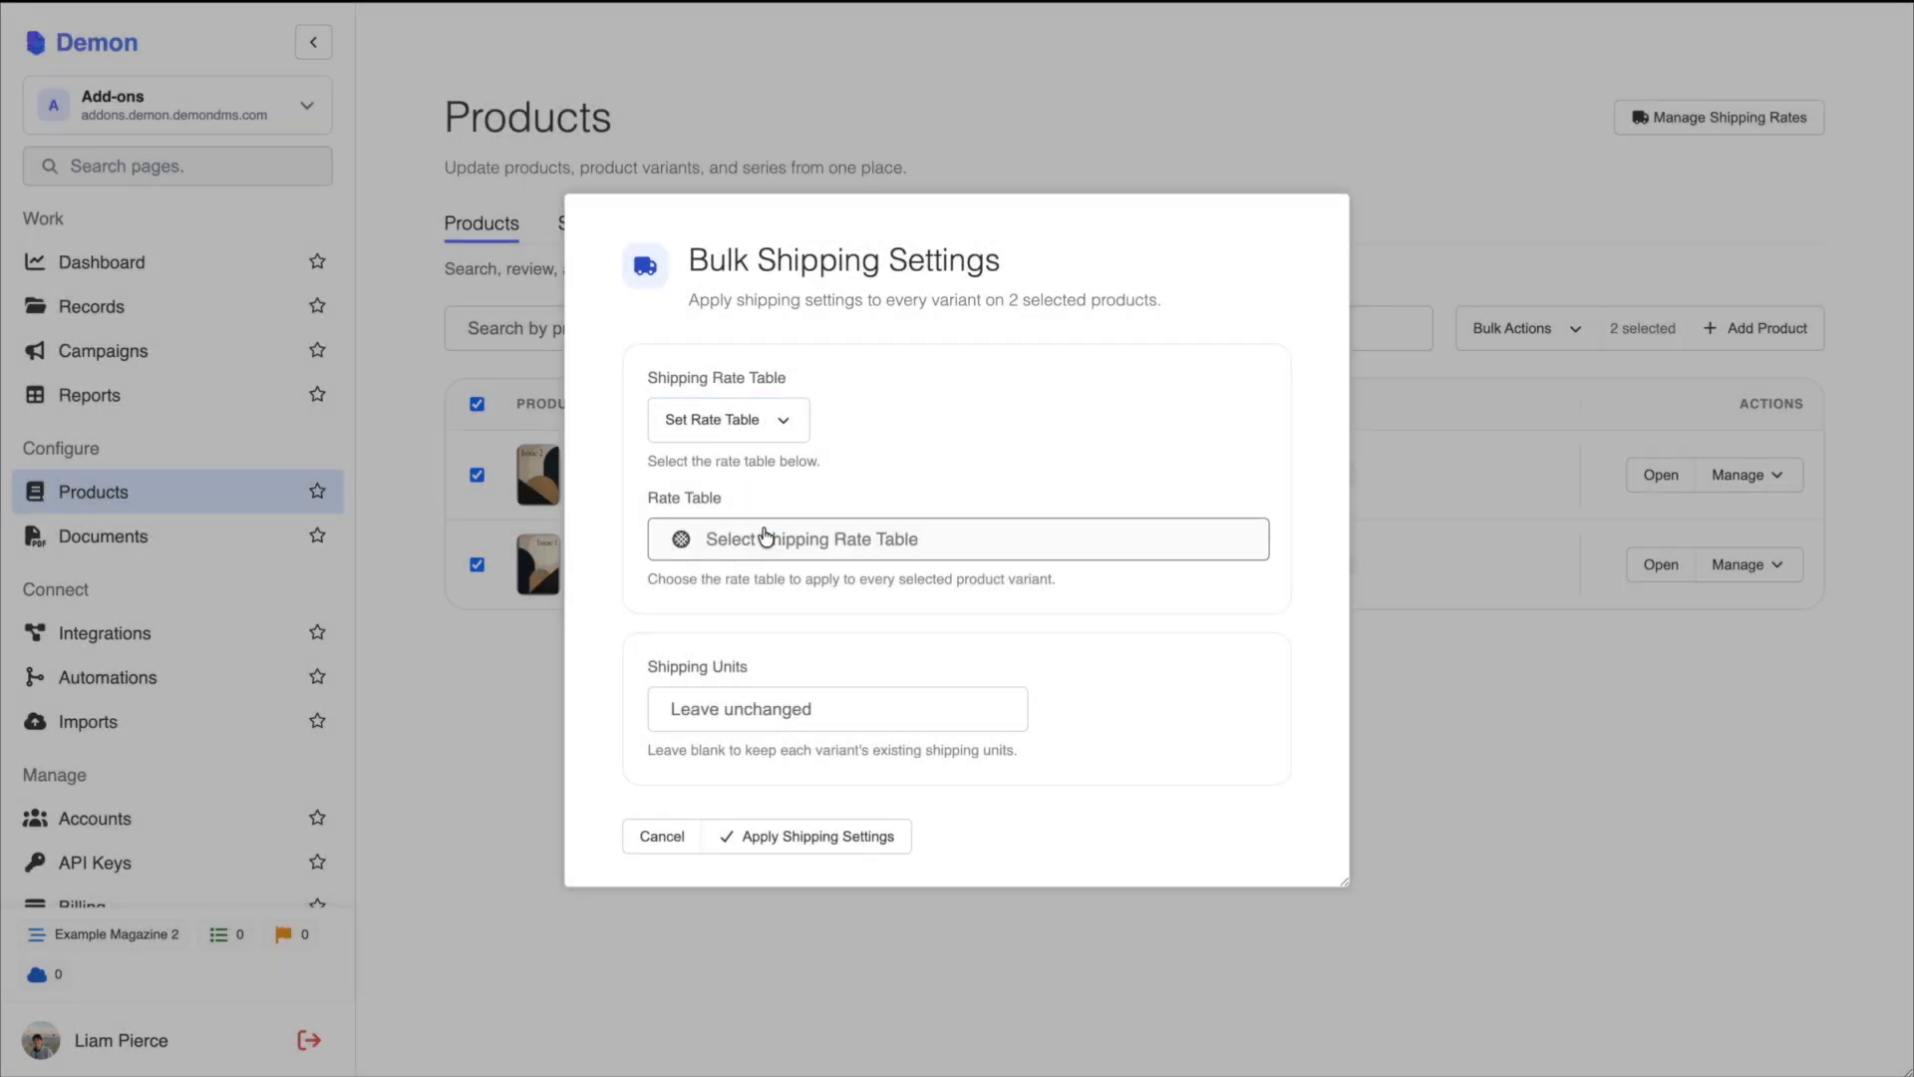
click(764, 536)
click(715, 409)
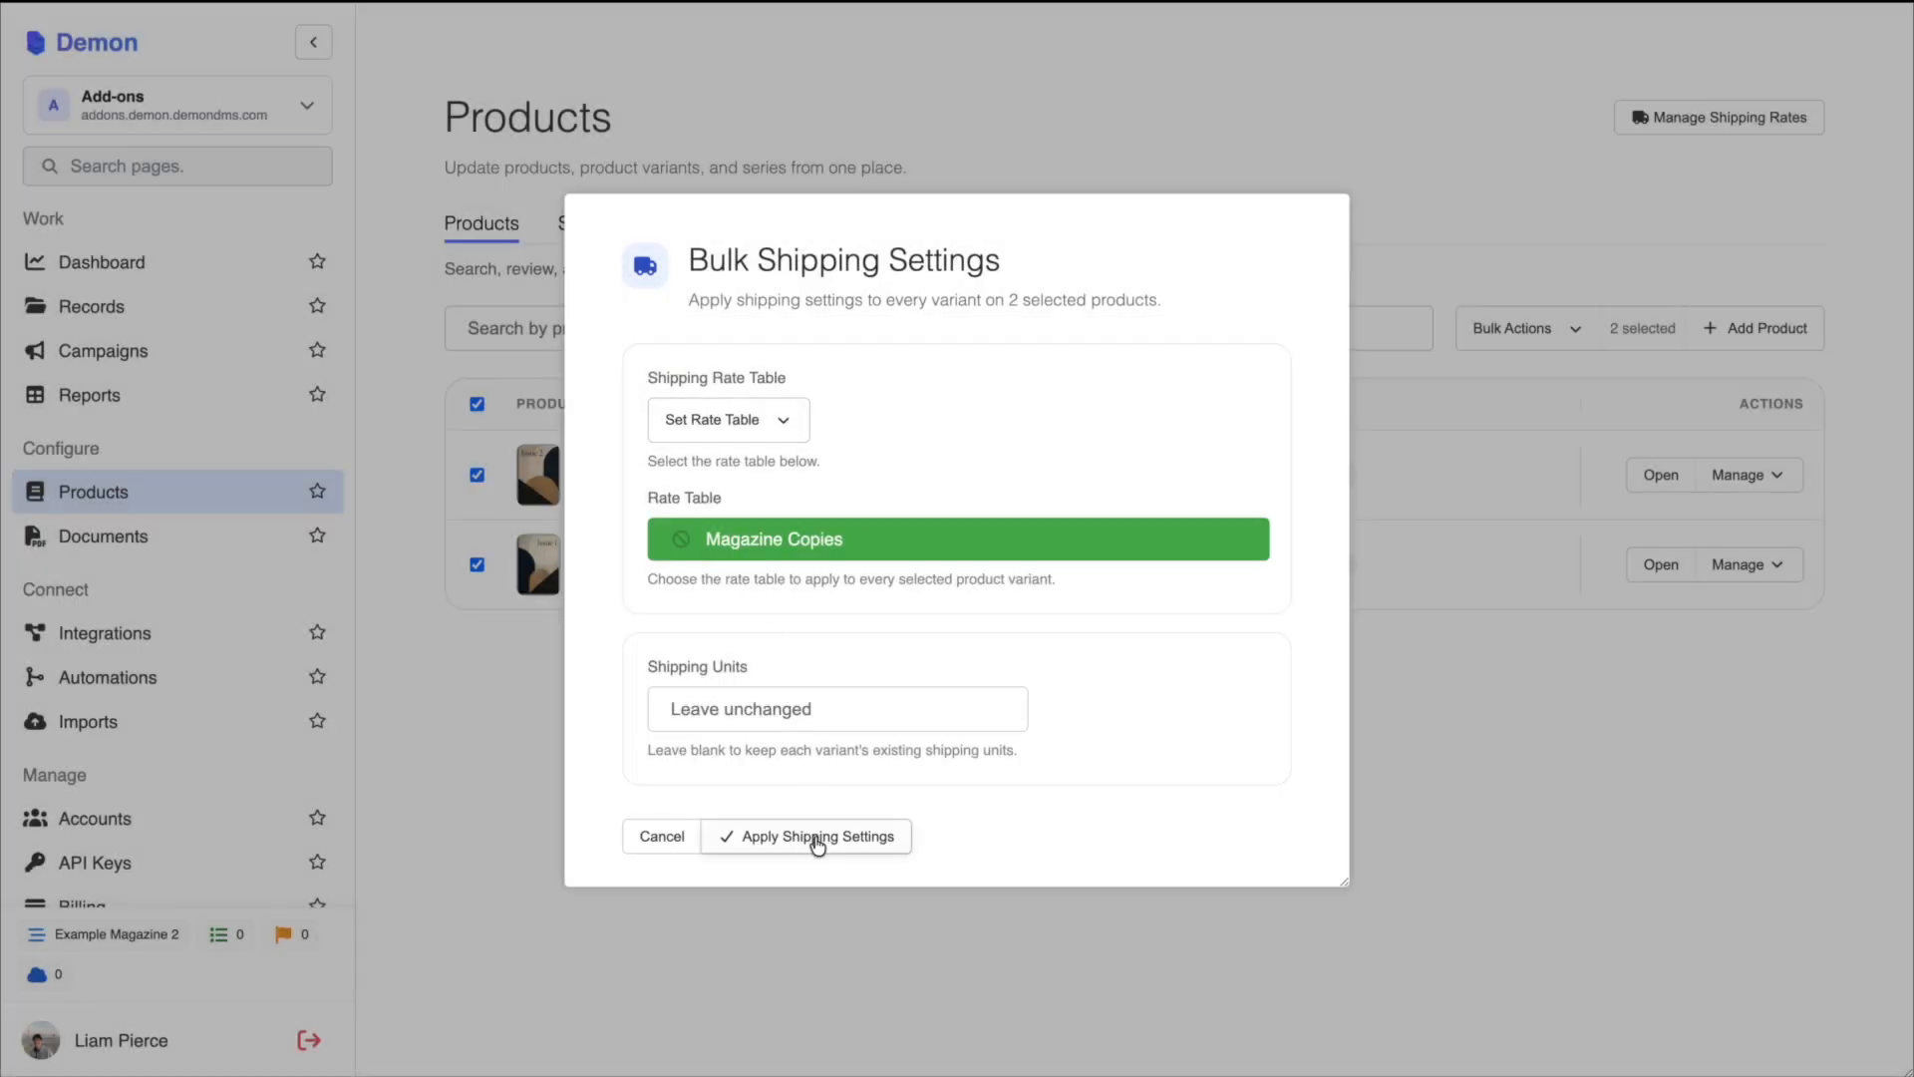
click(814, 835)
drag(768, 608, 1222, 611)
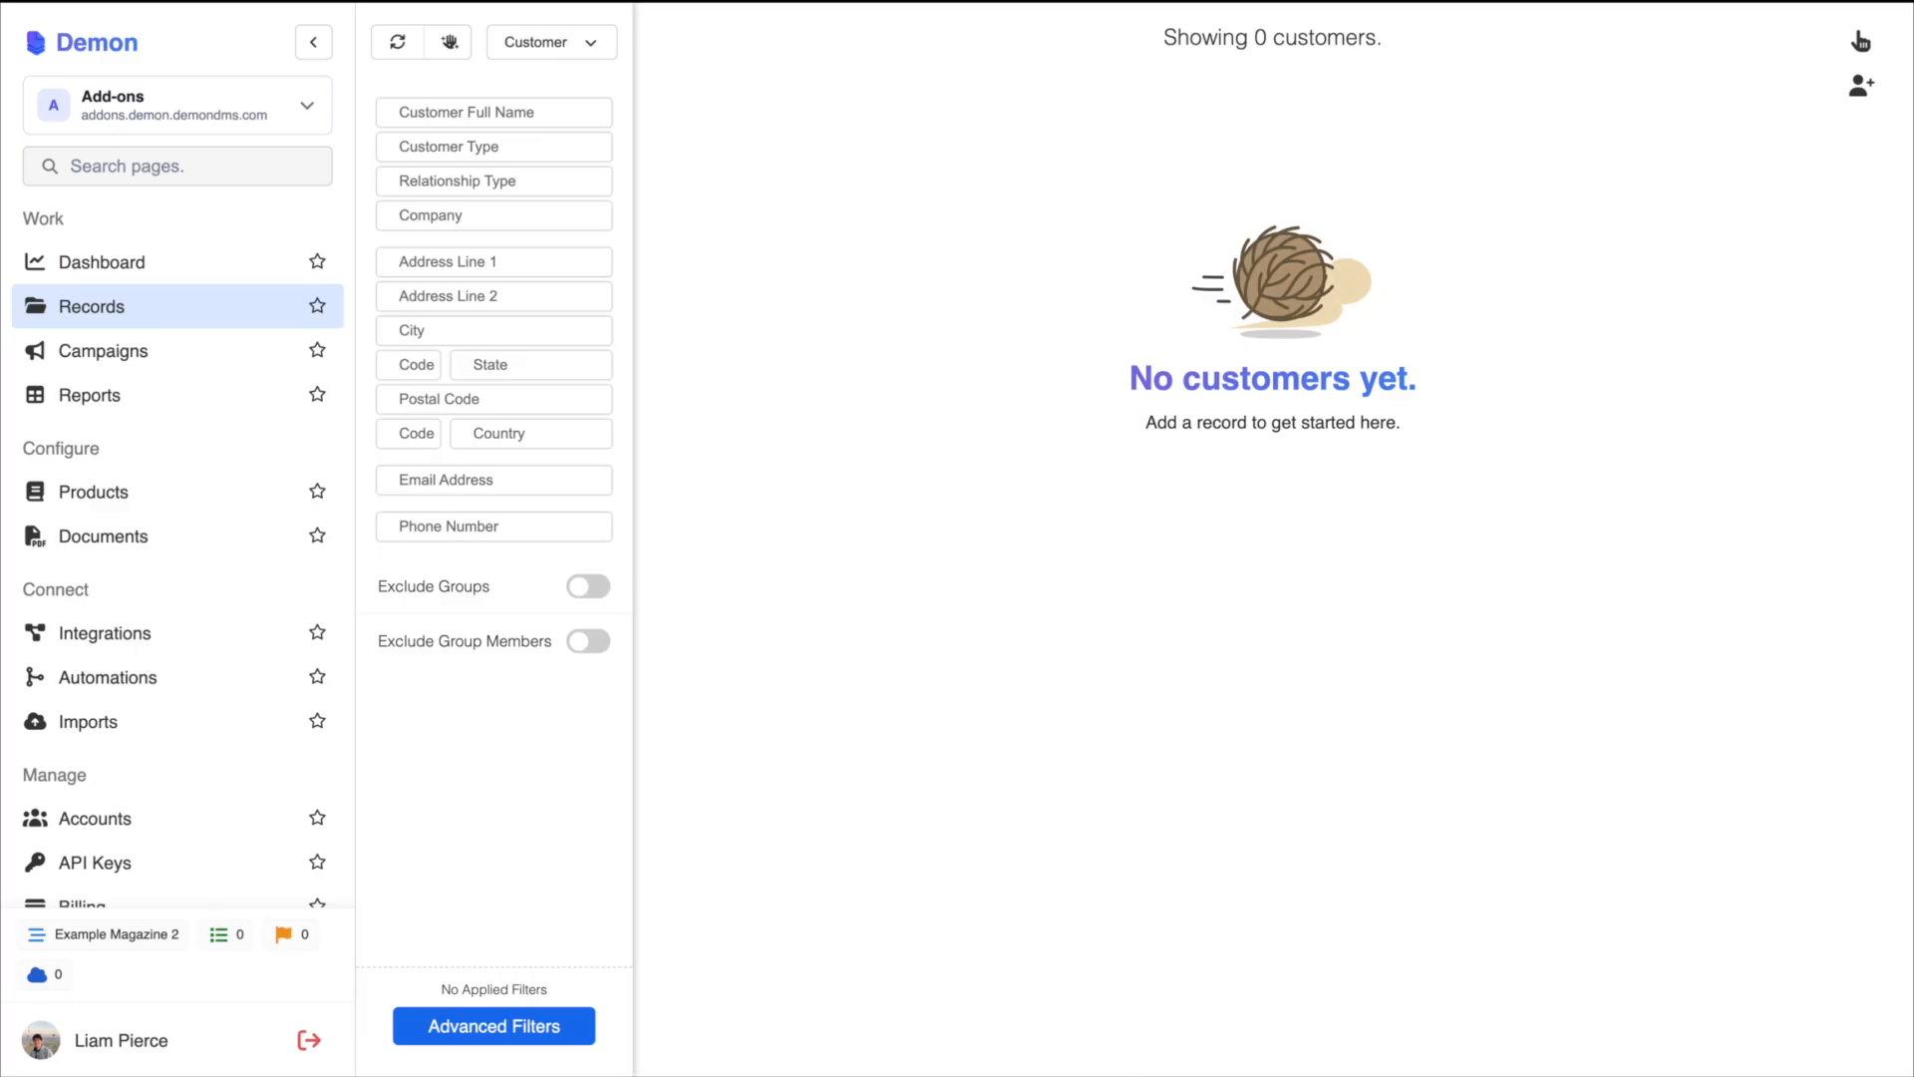
- Switch to the Add-ons Subfolio workspace and open the Example Call category's form elements for editing
click(221, 131)
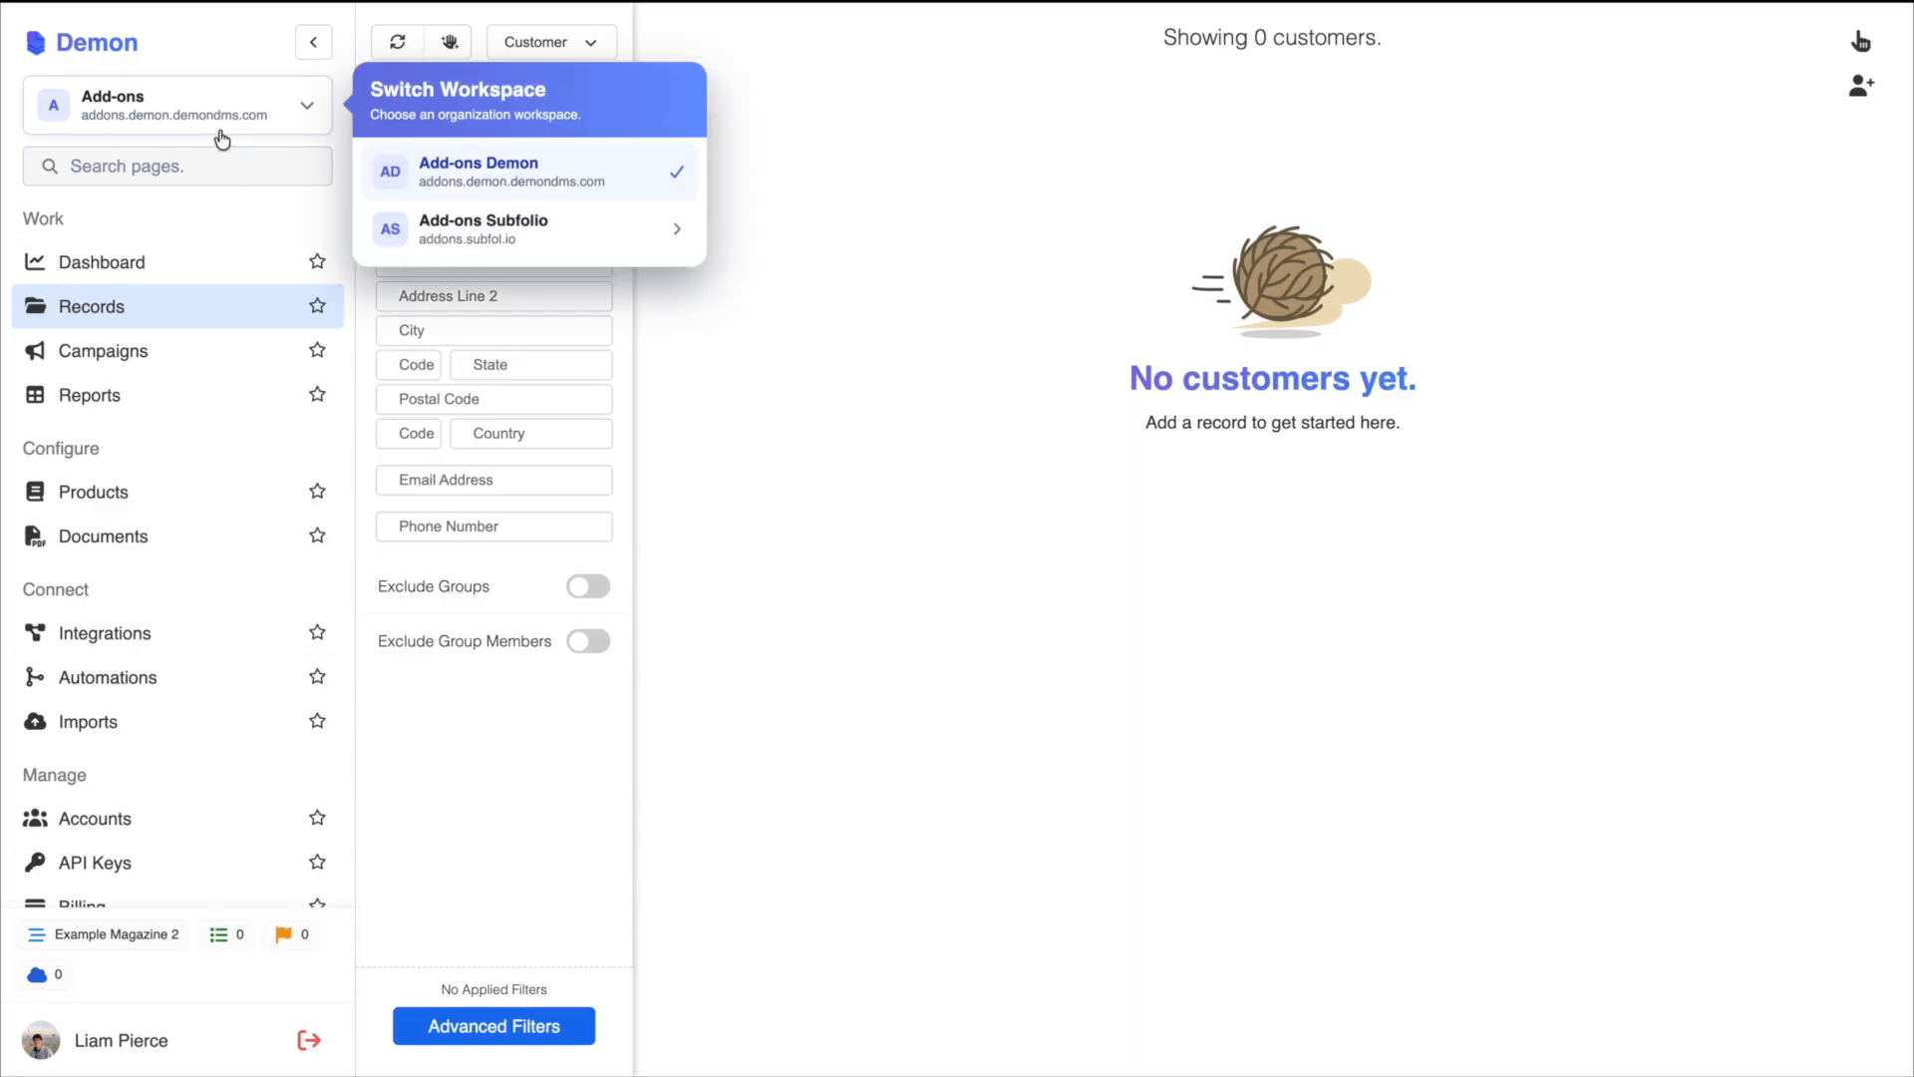
click(454, 226)
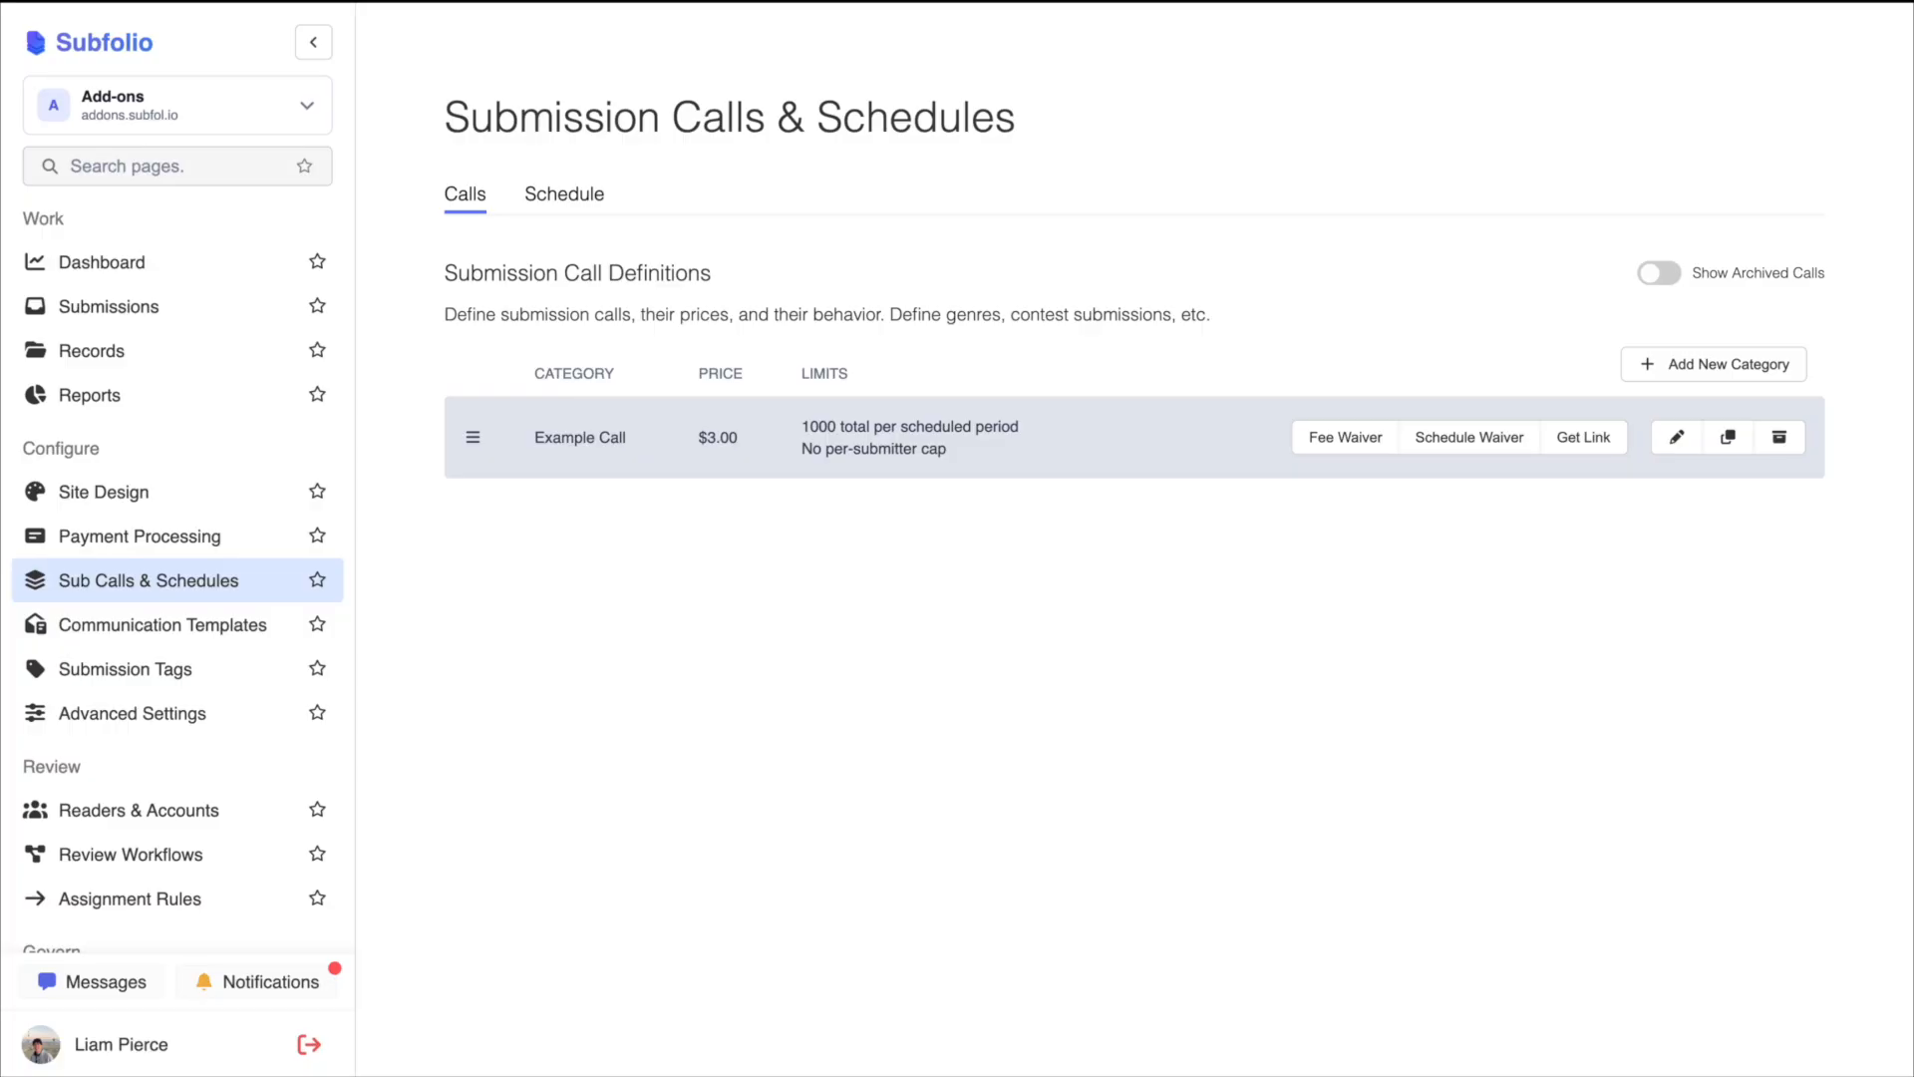
click(1676, 437)
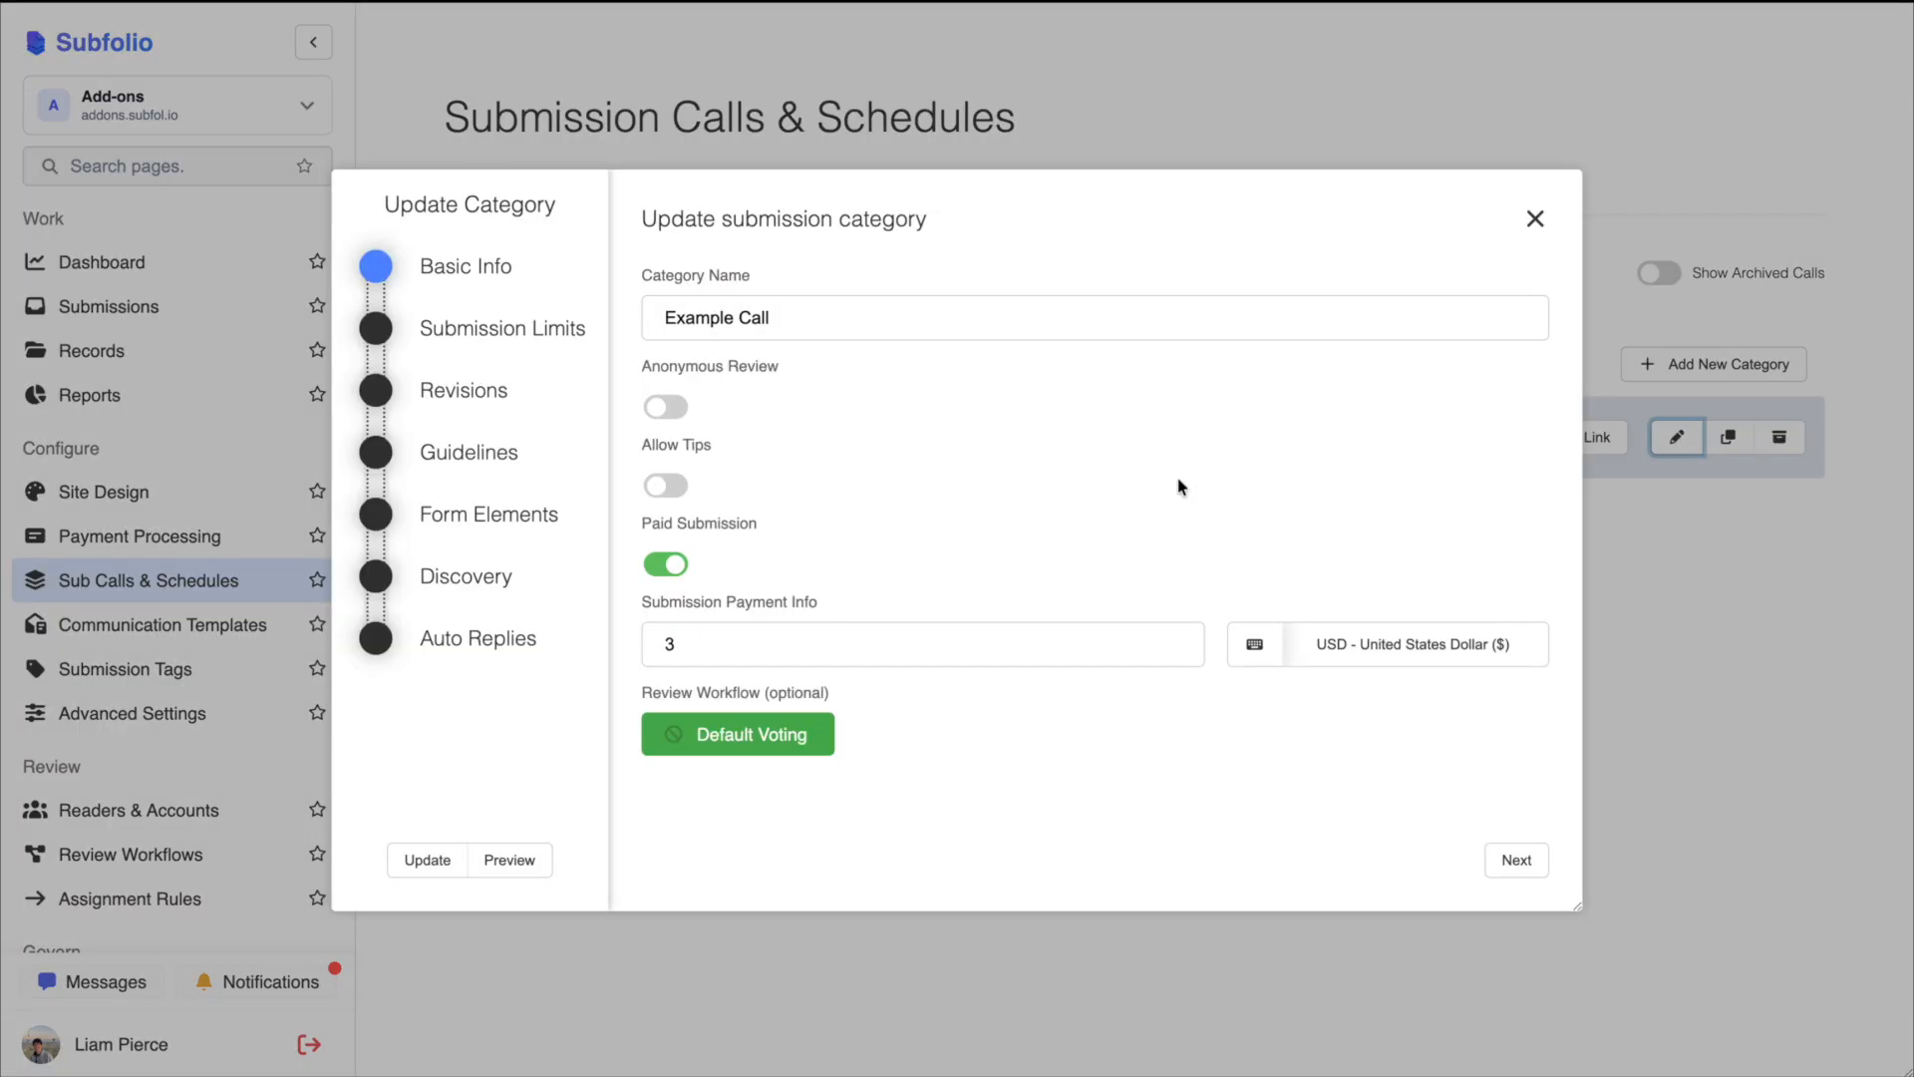
click(448, 536)
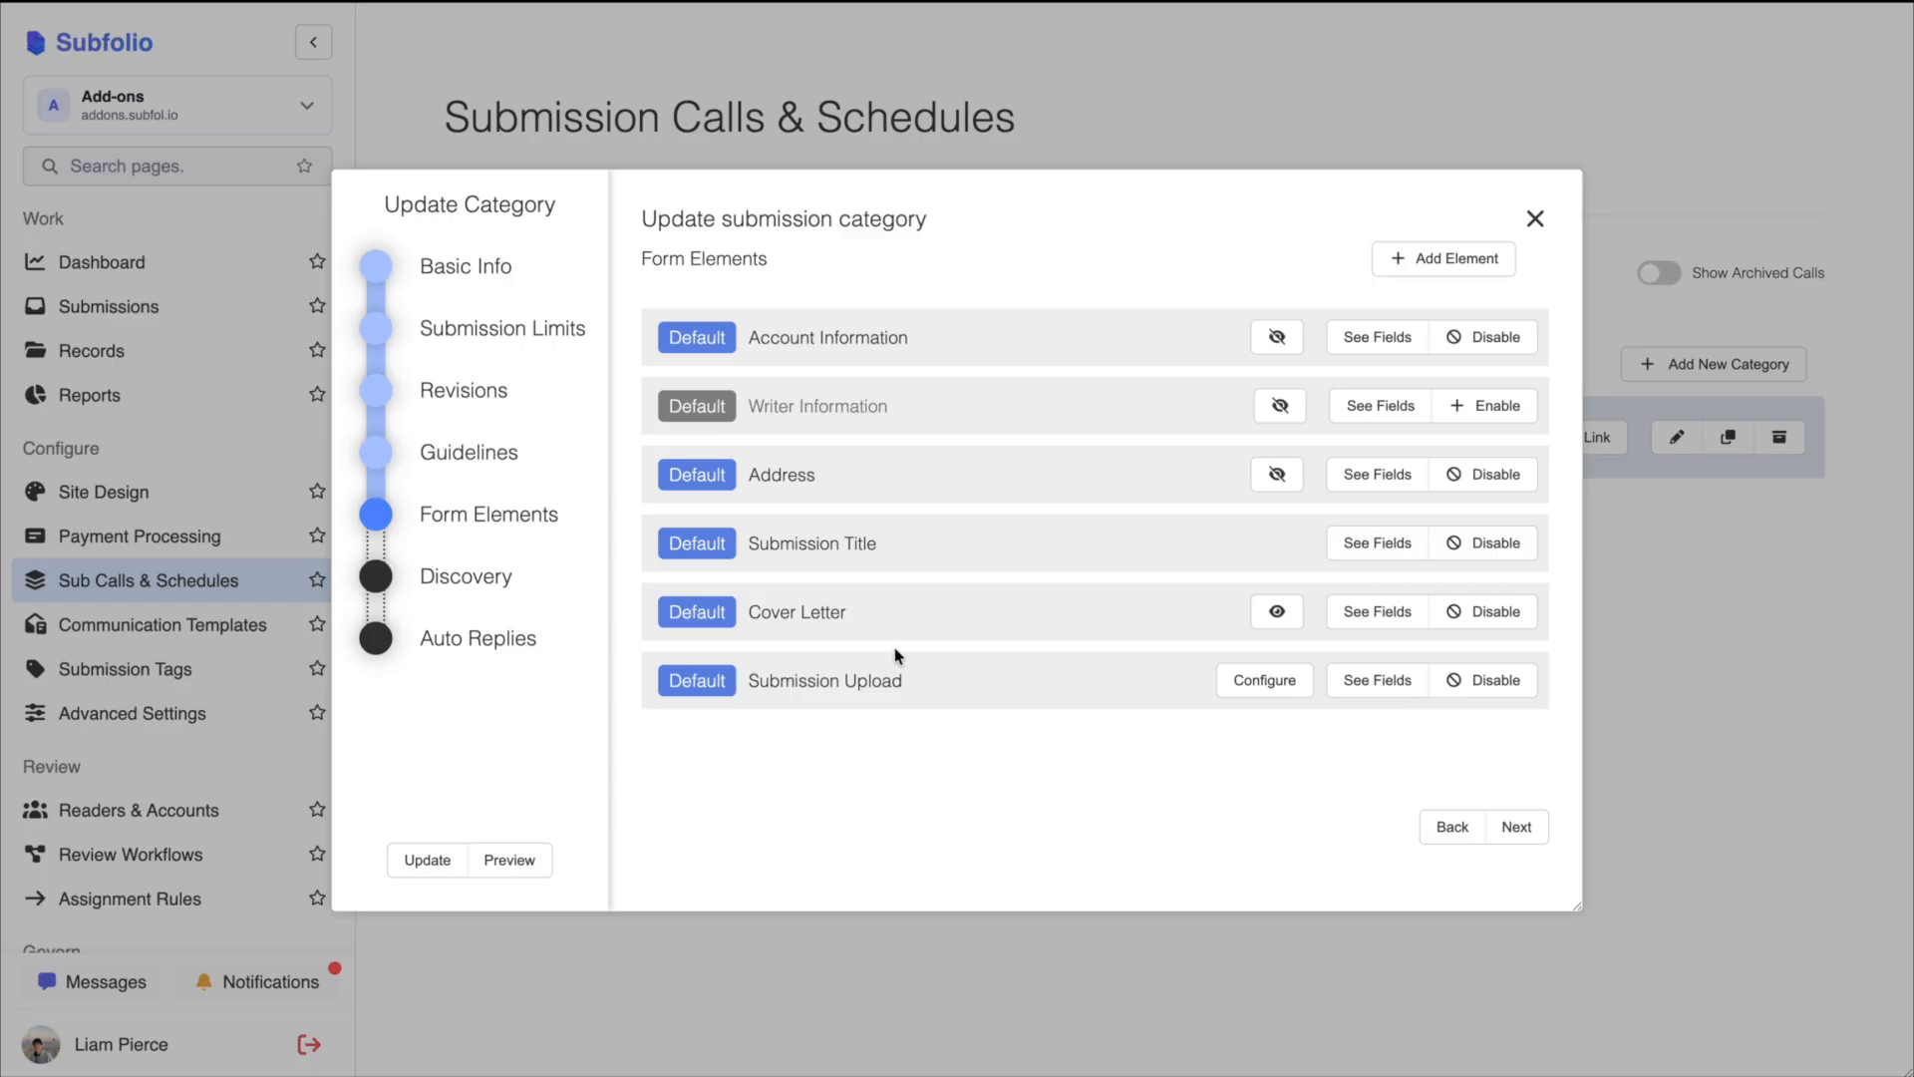
- Start a custom form element titled "Buy our magazine!" with the type Product Add-on
click(1408, 269)
click(1366, 302)
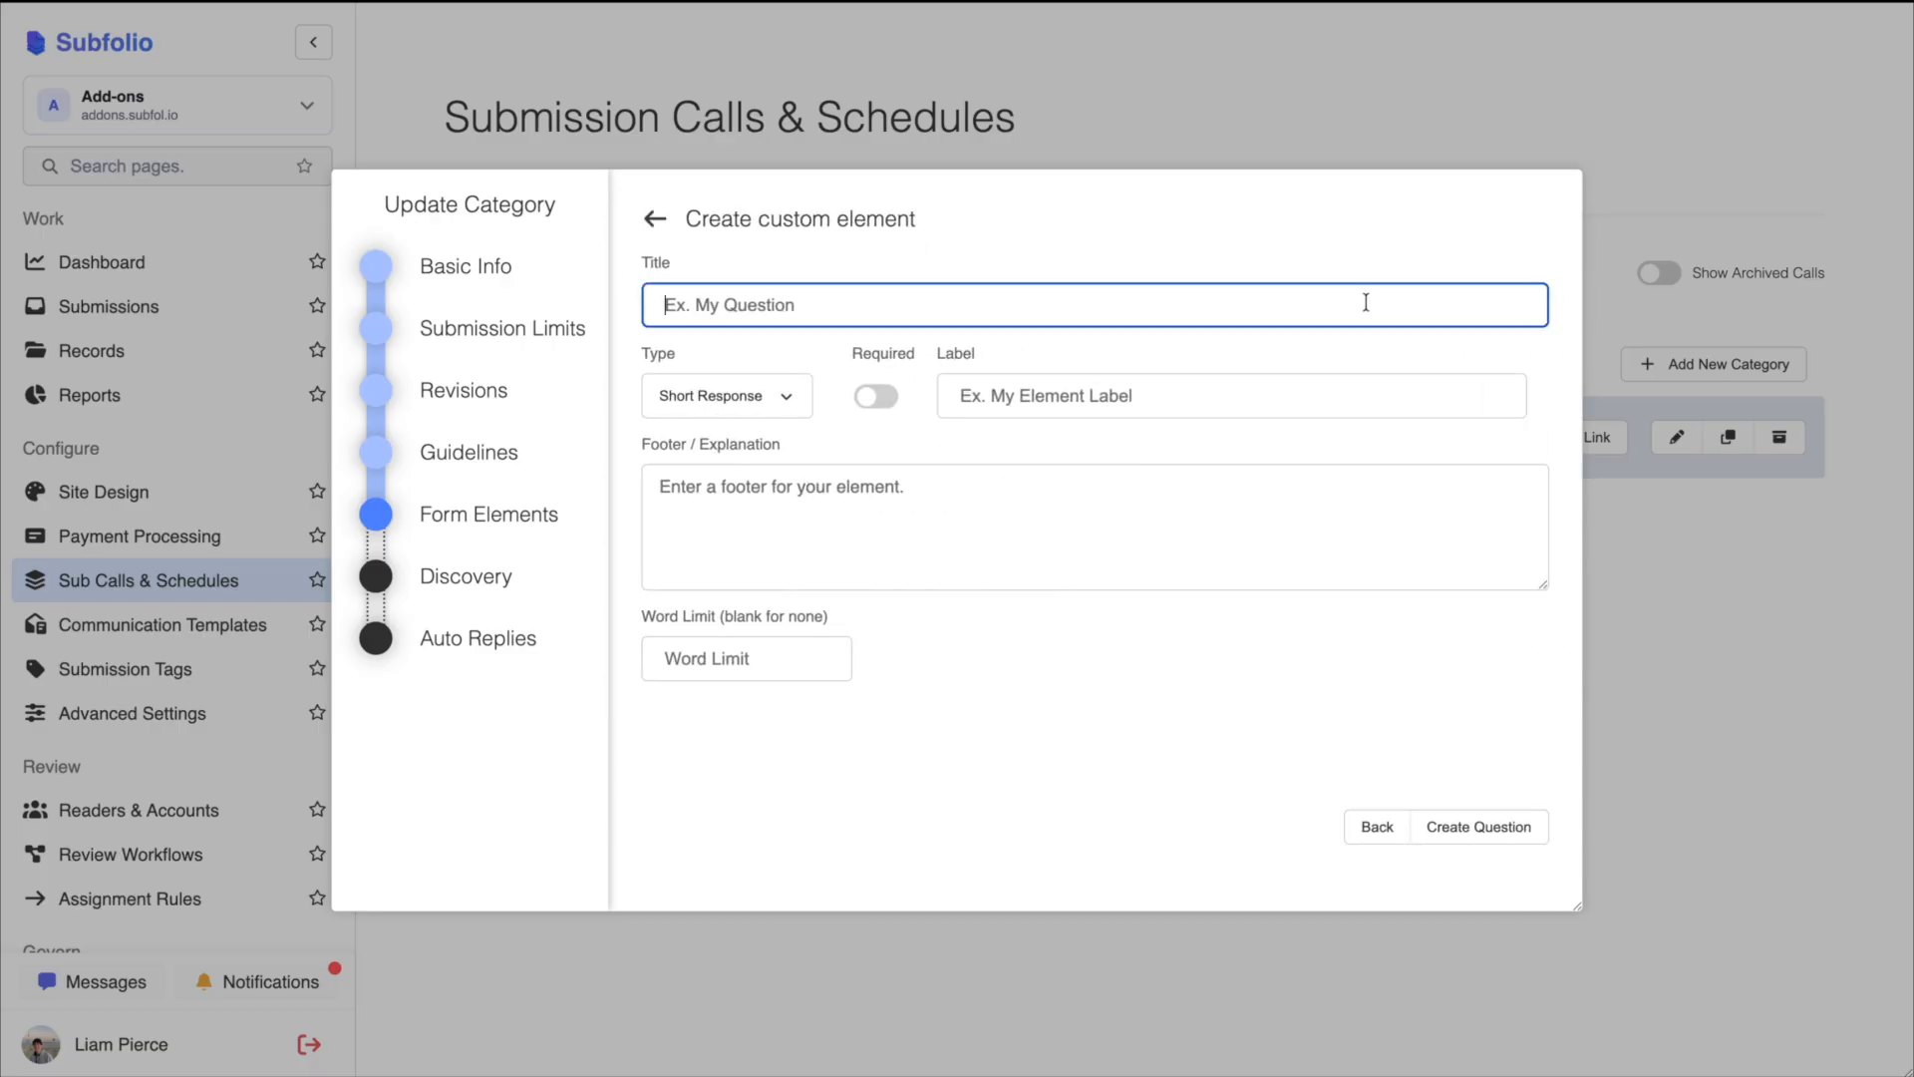
text(Buy our magazine!)
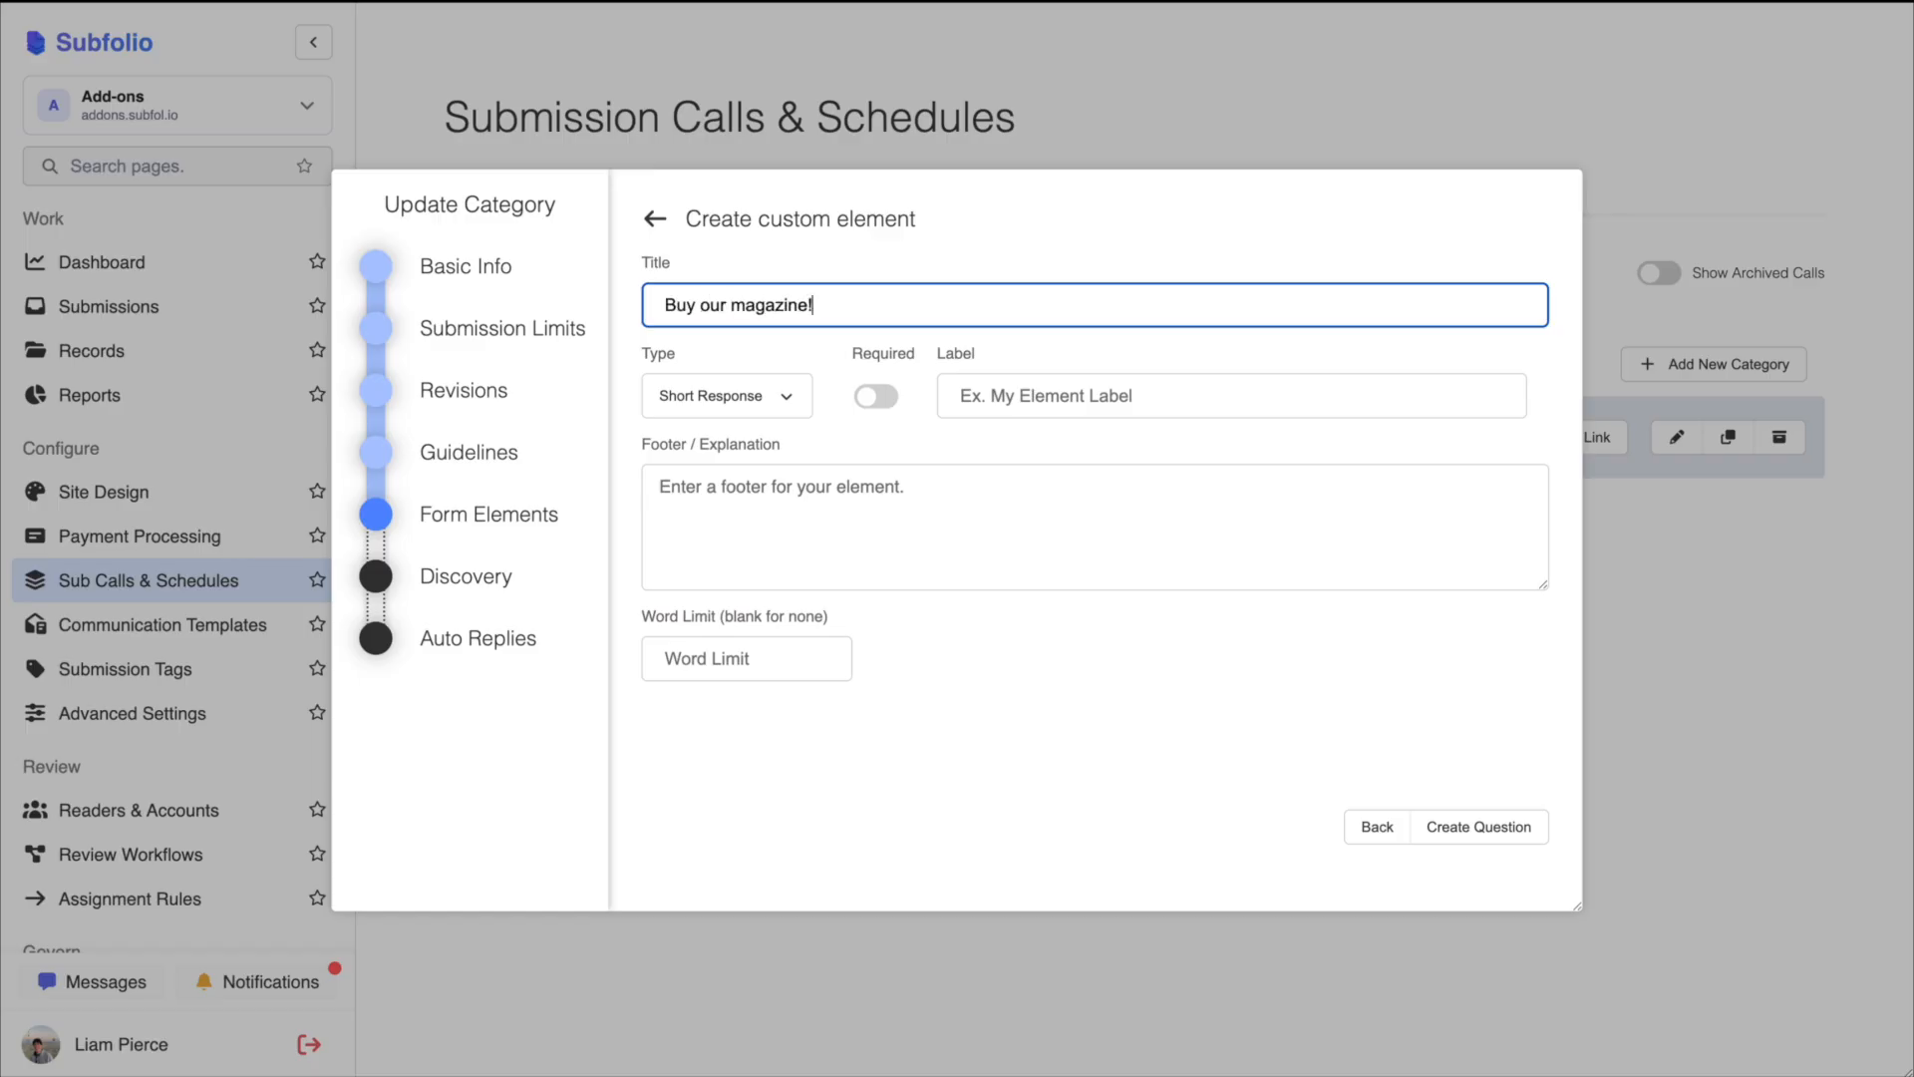
click(768, 407)
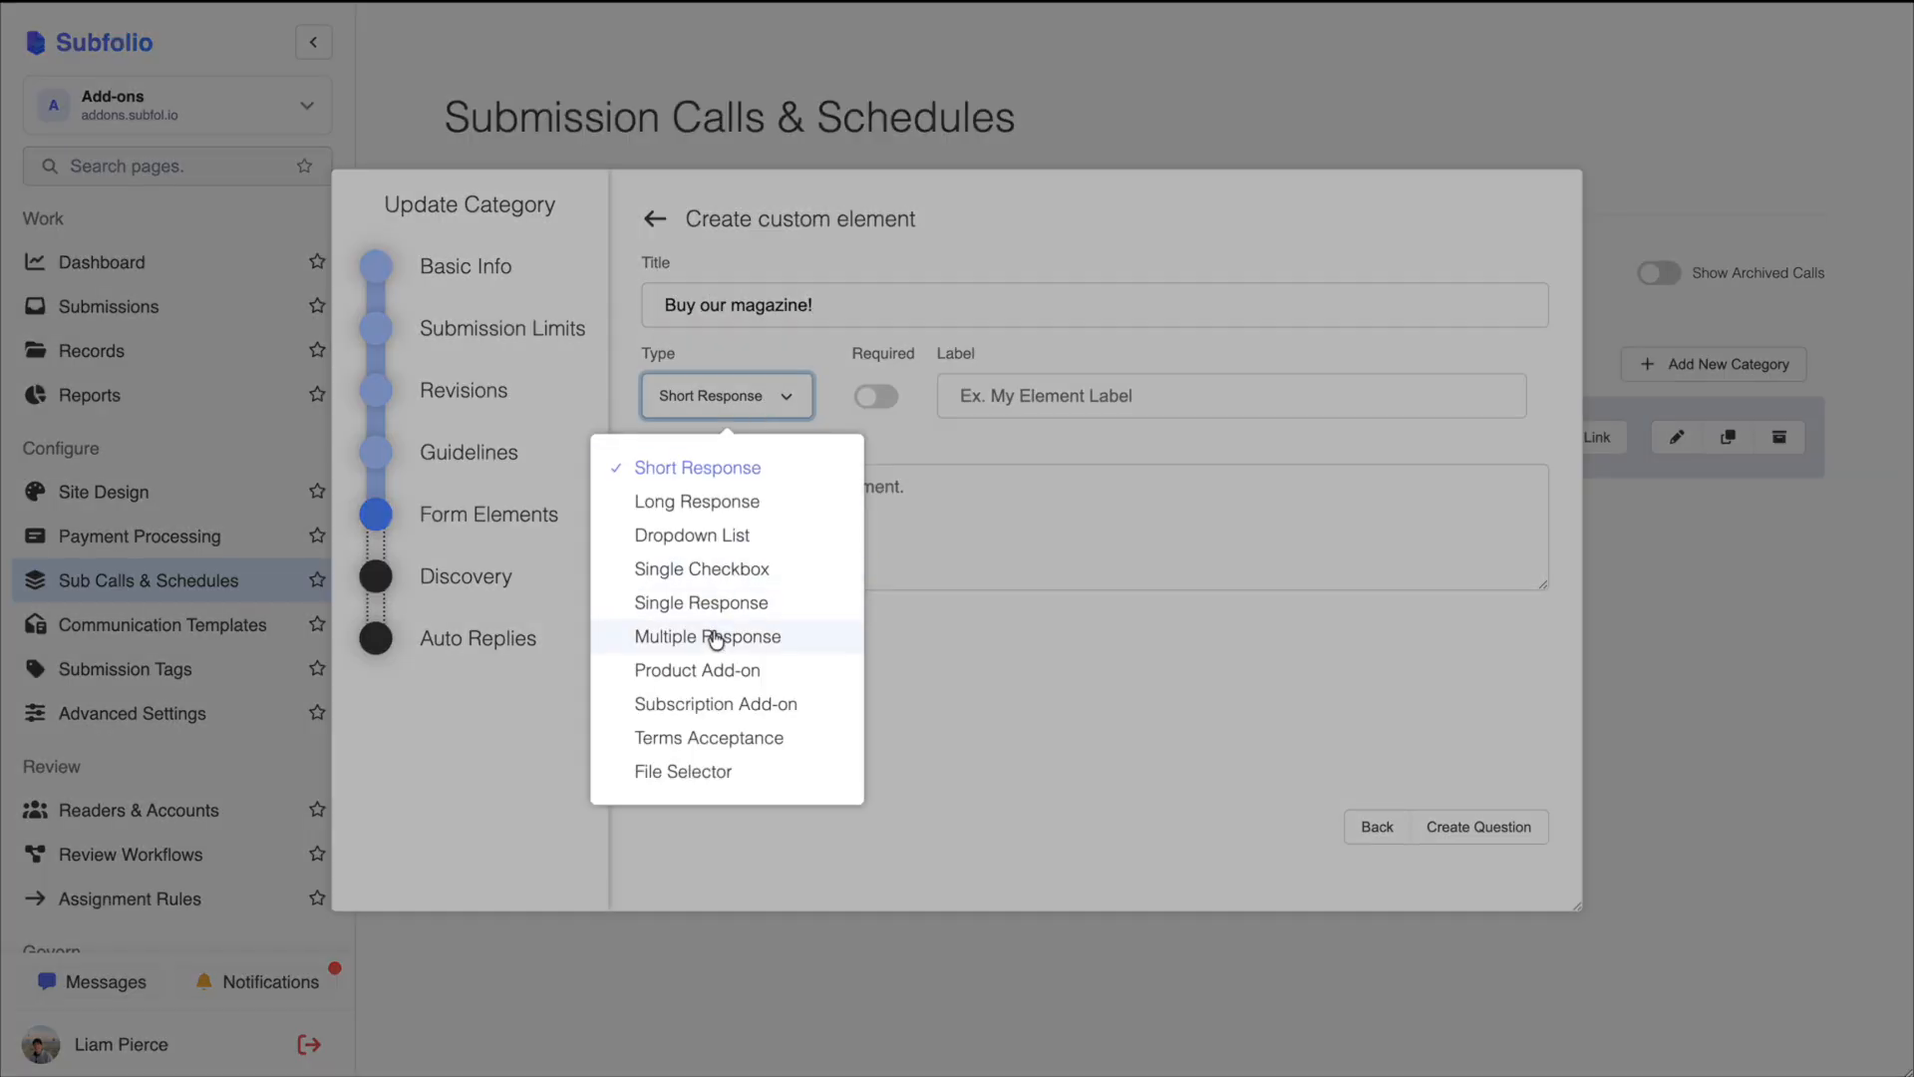
click(712, 670)
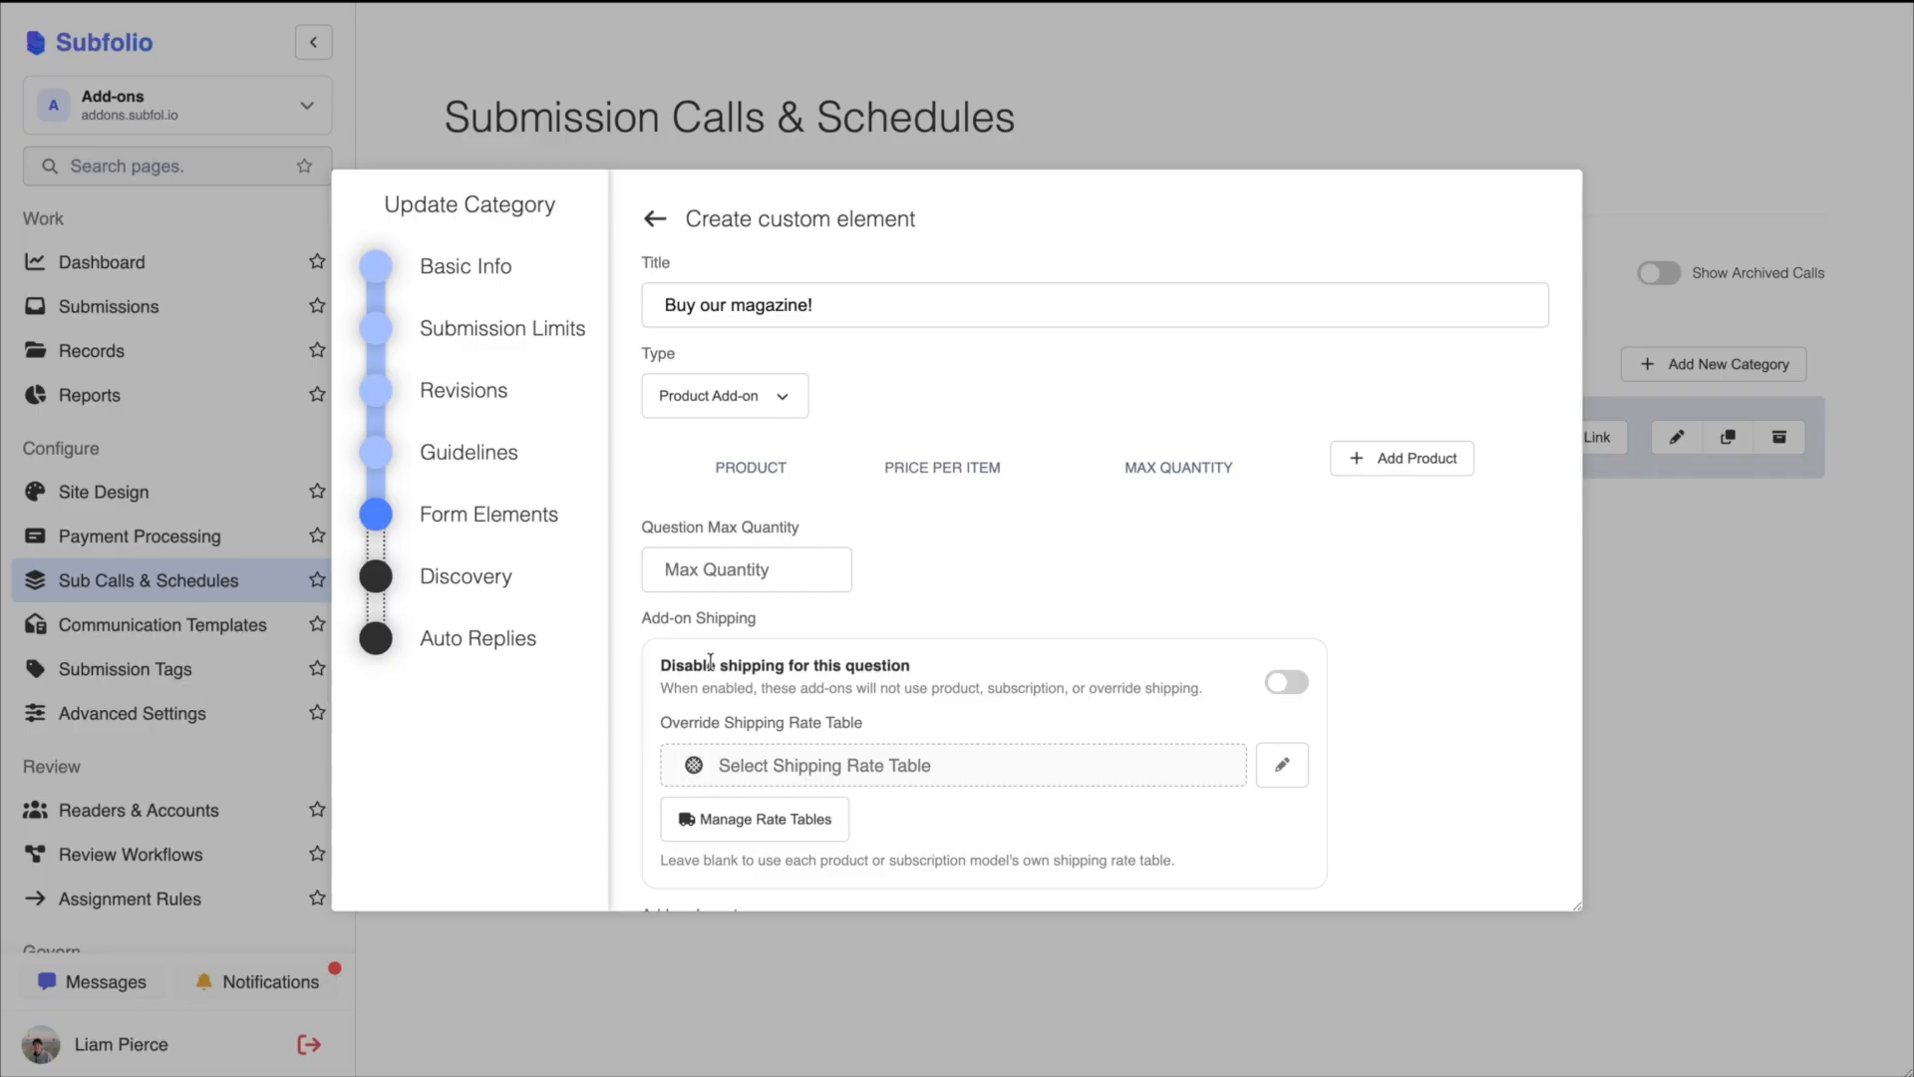
- Review the add-on shipping and inventory options and the shipping rate tables available to the question
scroll(840, 605, down, 2)
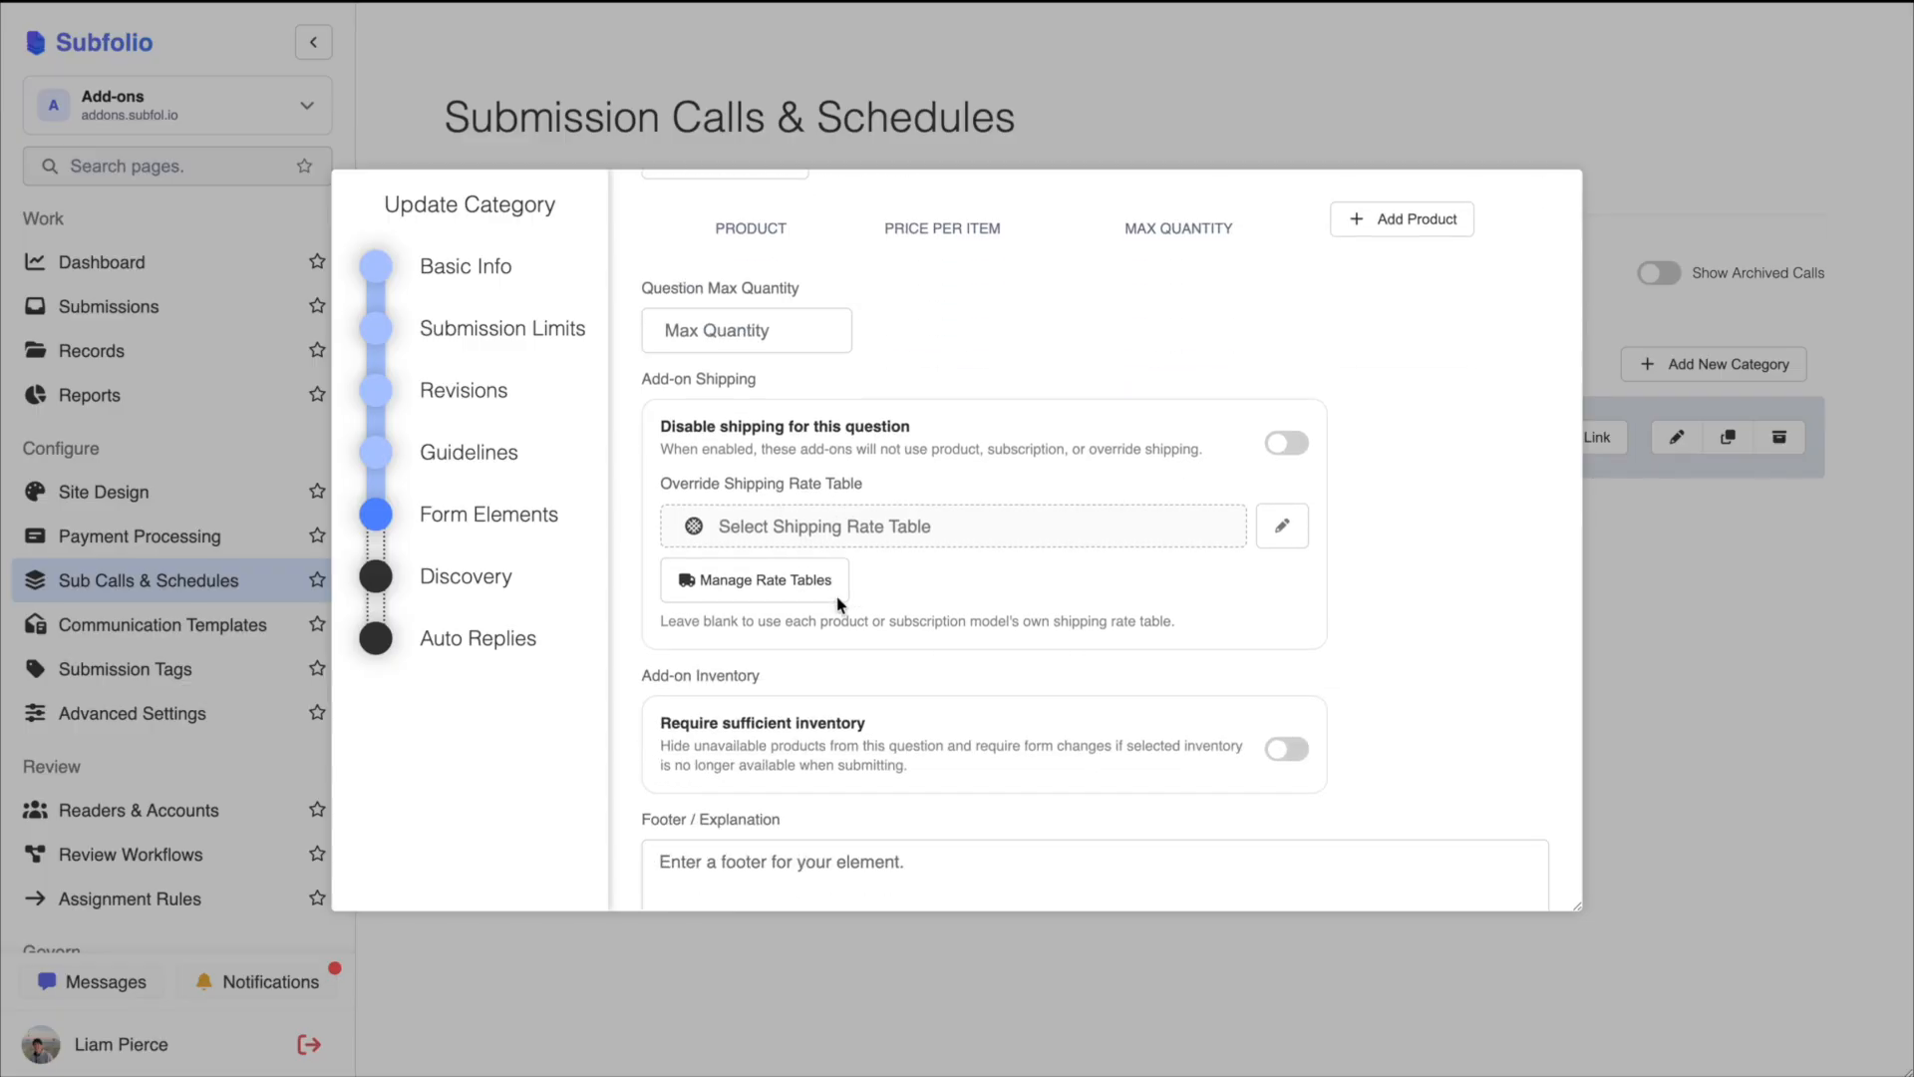
scroll(841, 605, down, 1)
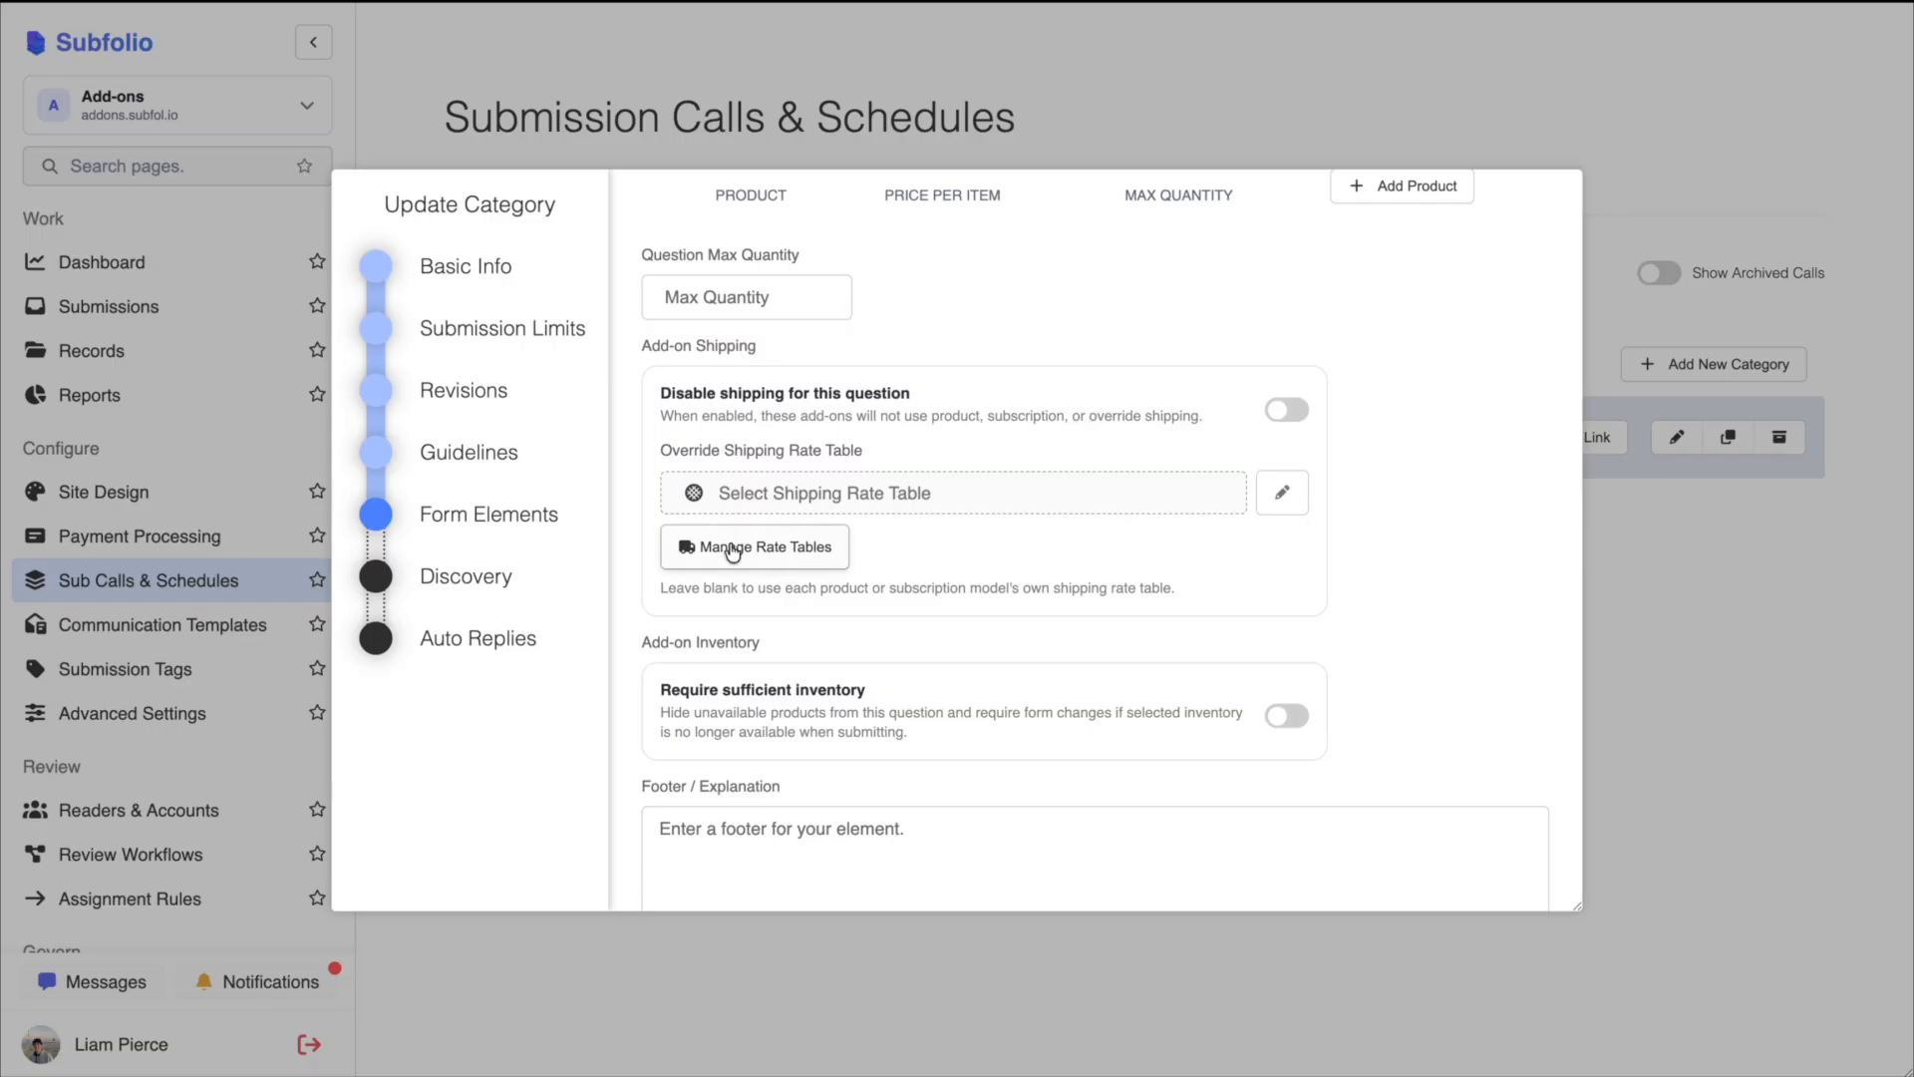
click(764, 562)
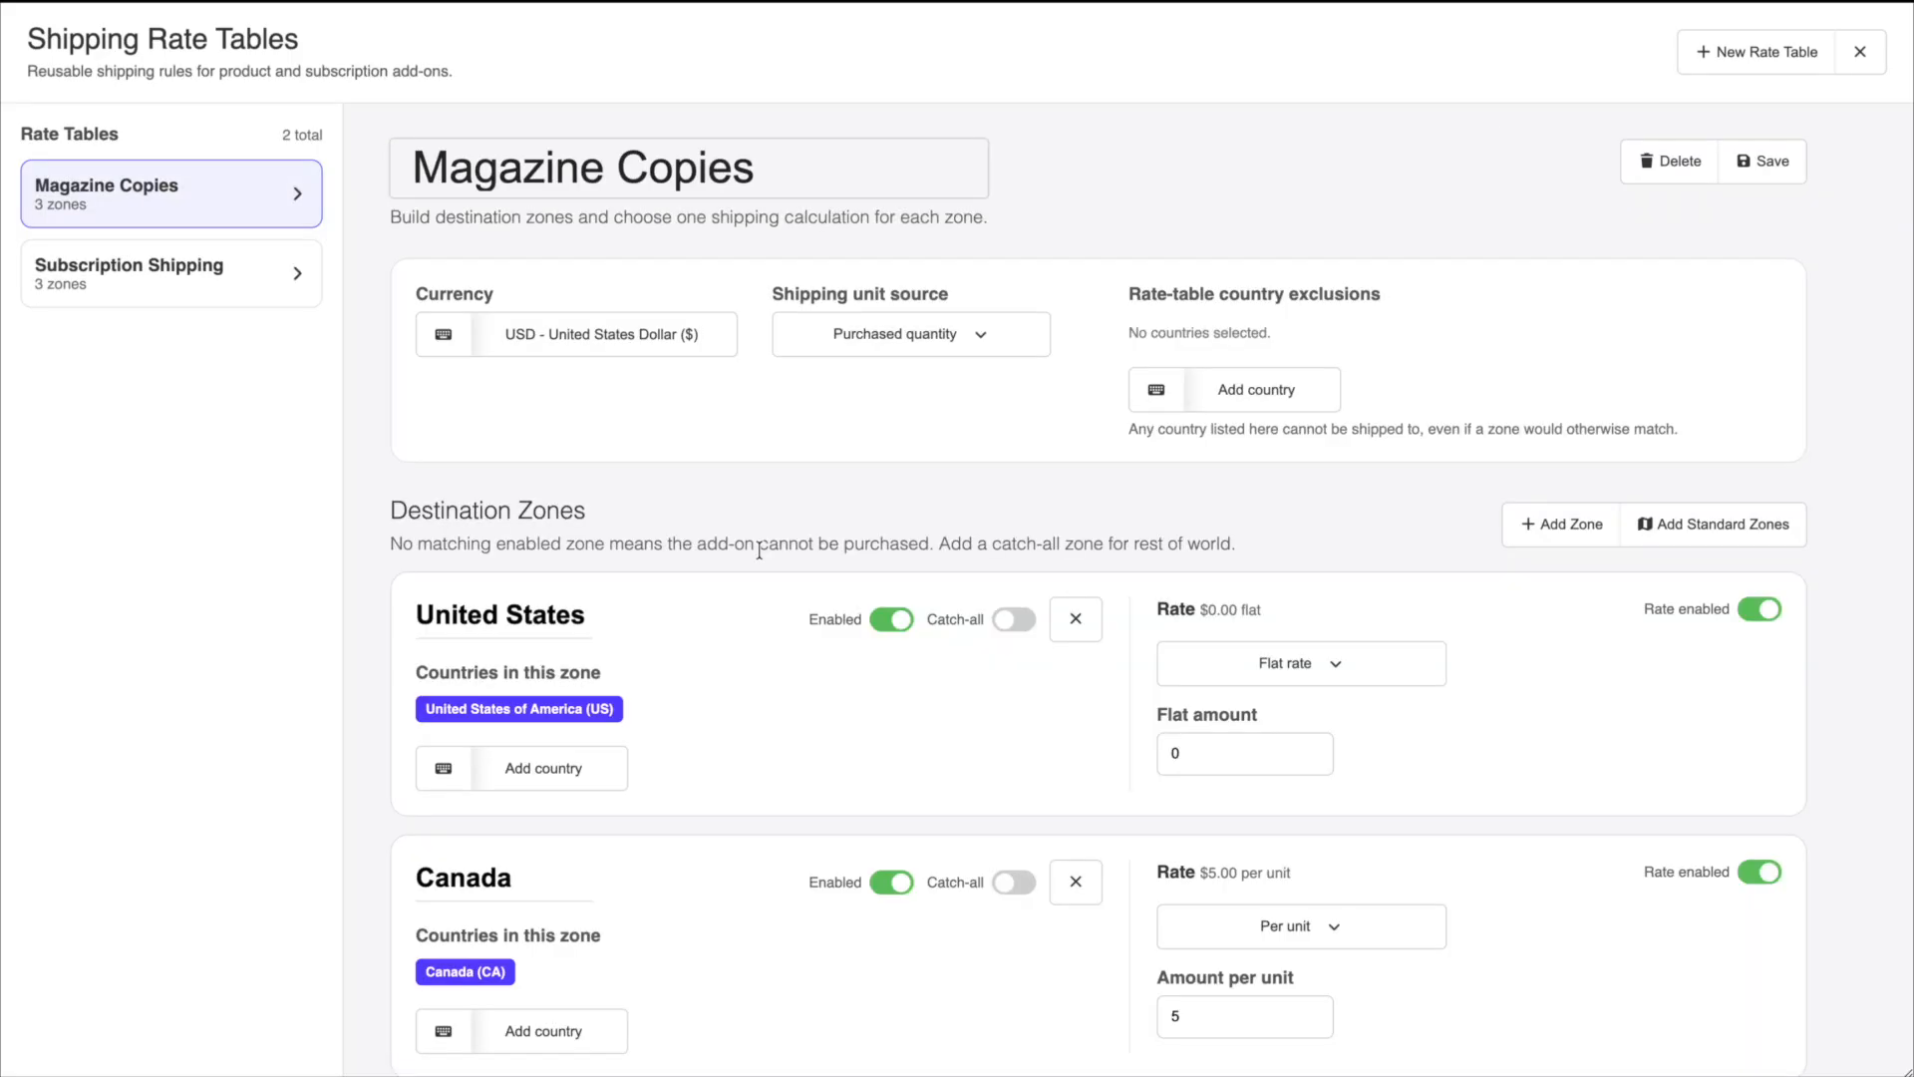
click(1861, 50)
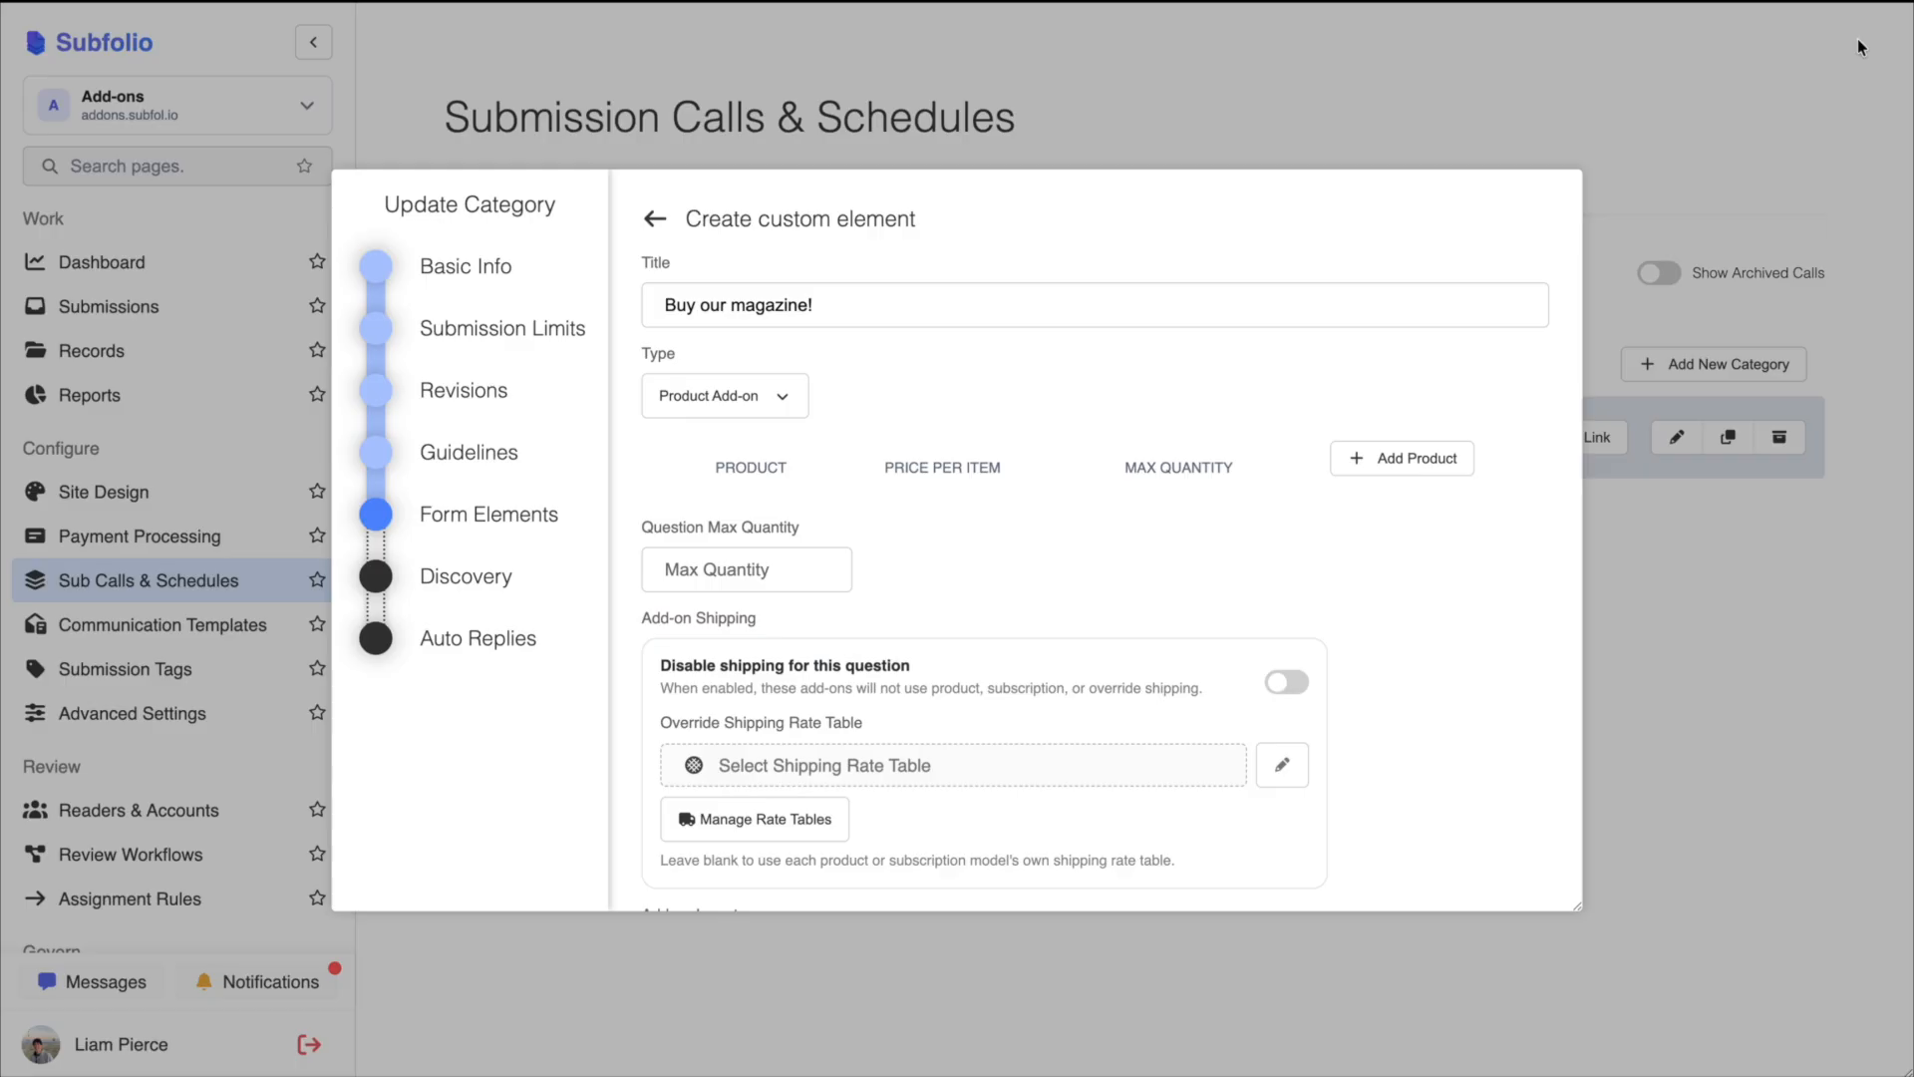
- Add the products Issue 1 and Issue 2 to the add-on question
click(1400, 466)
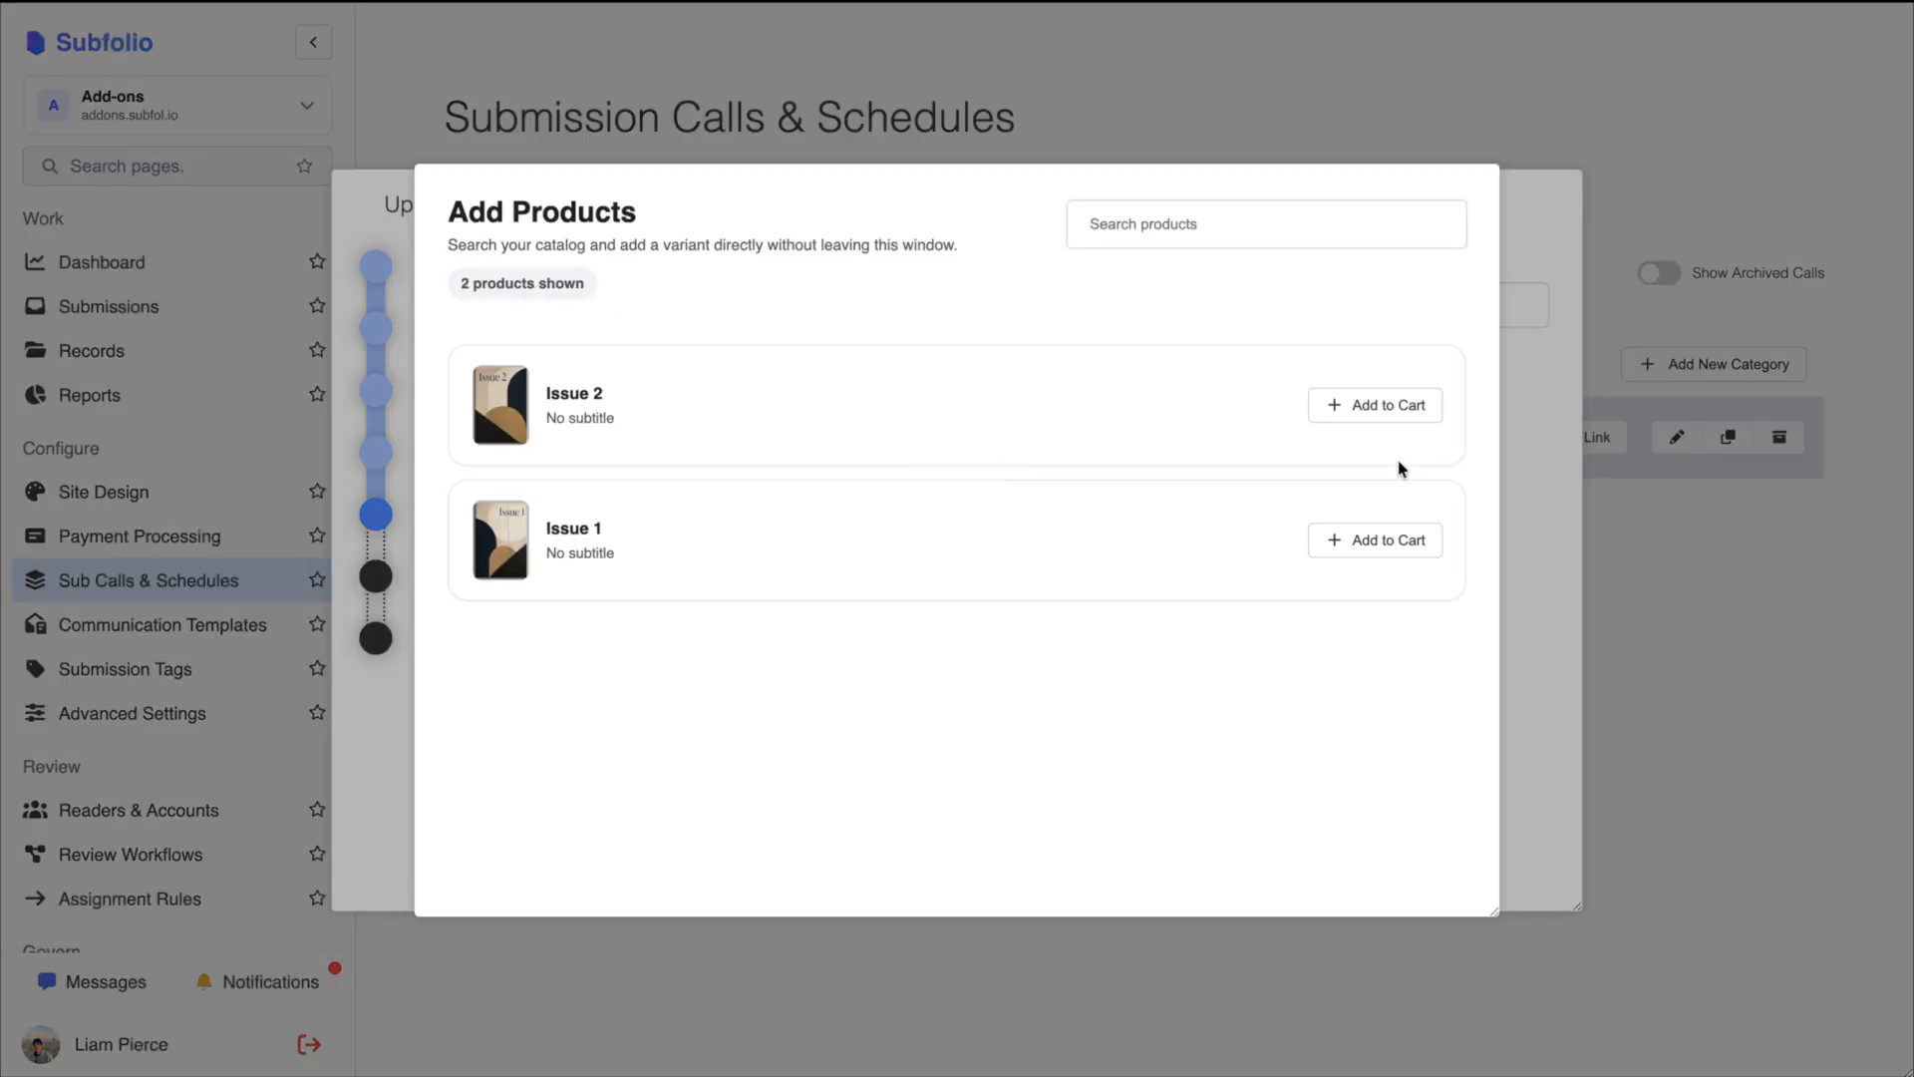
click(1377, 540)
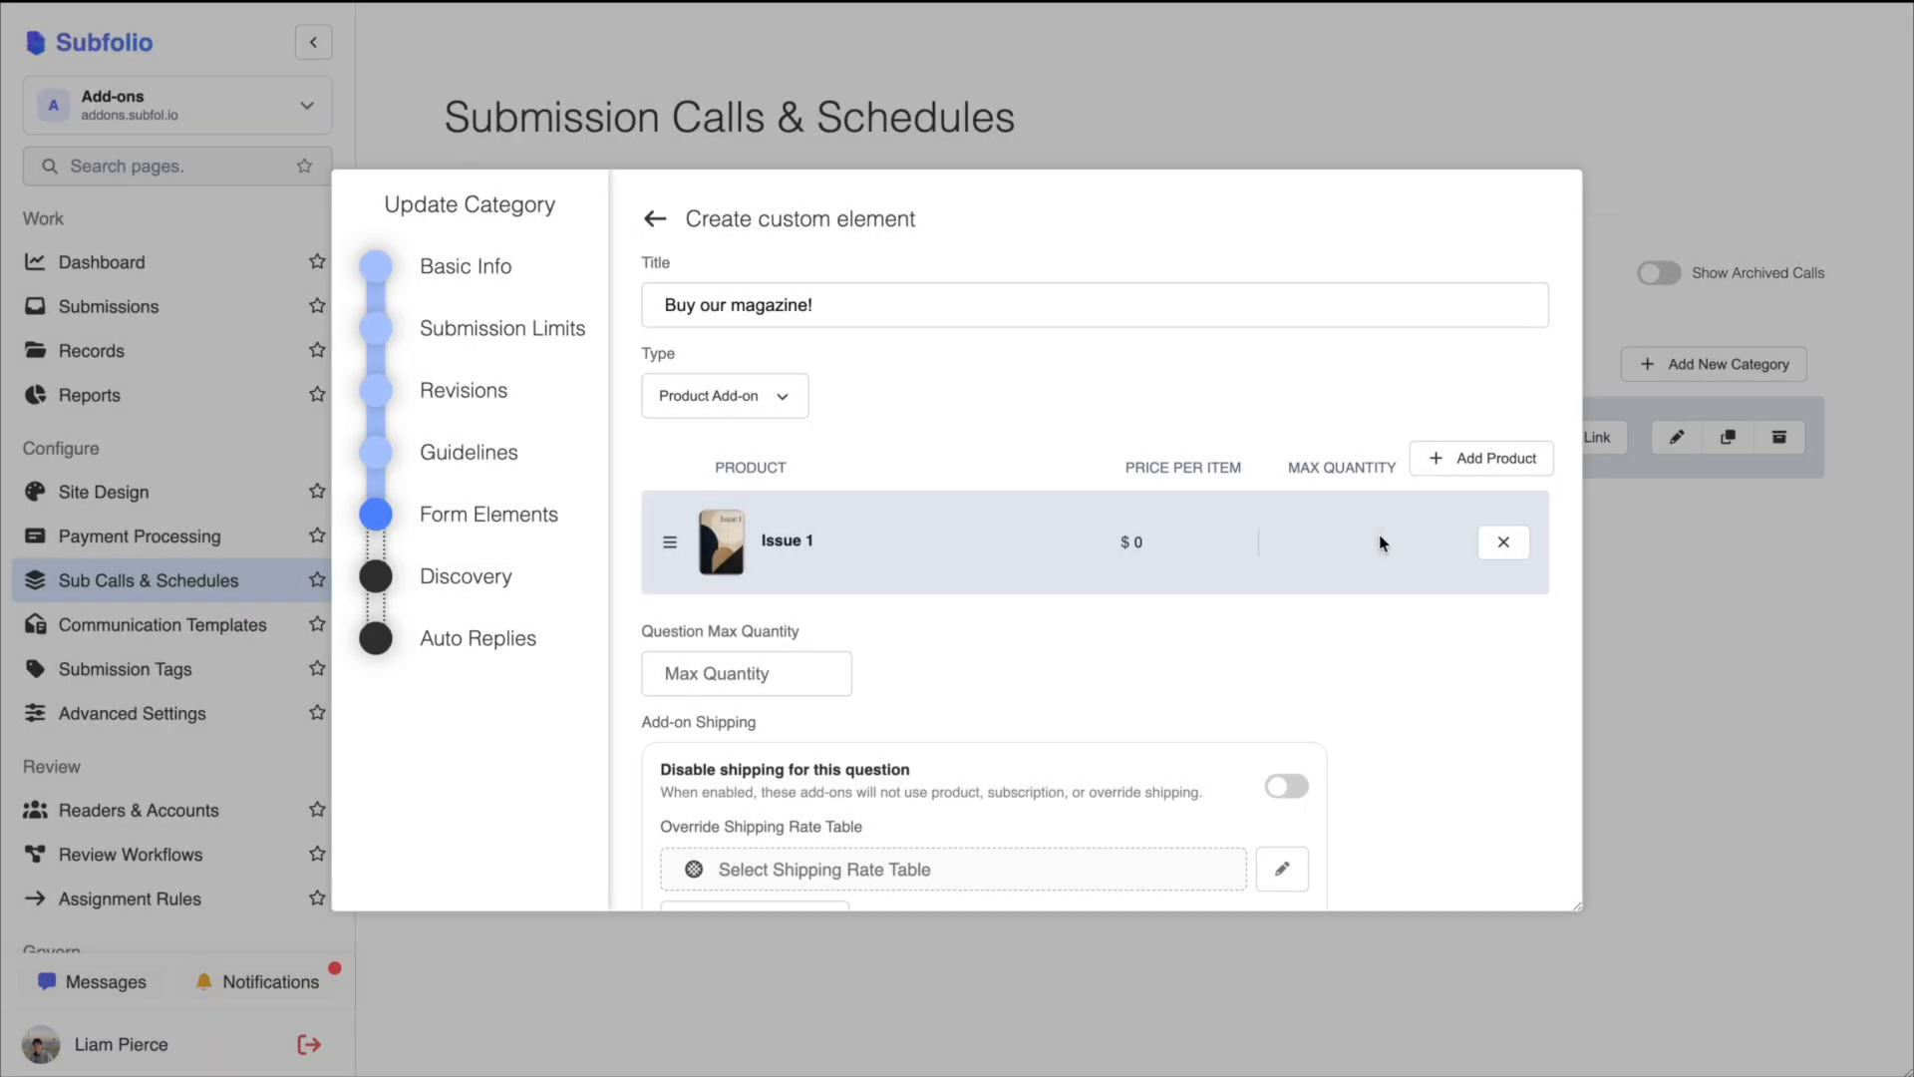
click(1482, 461)
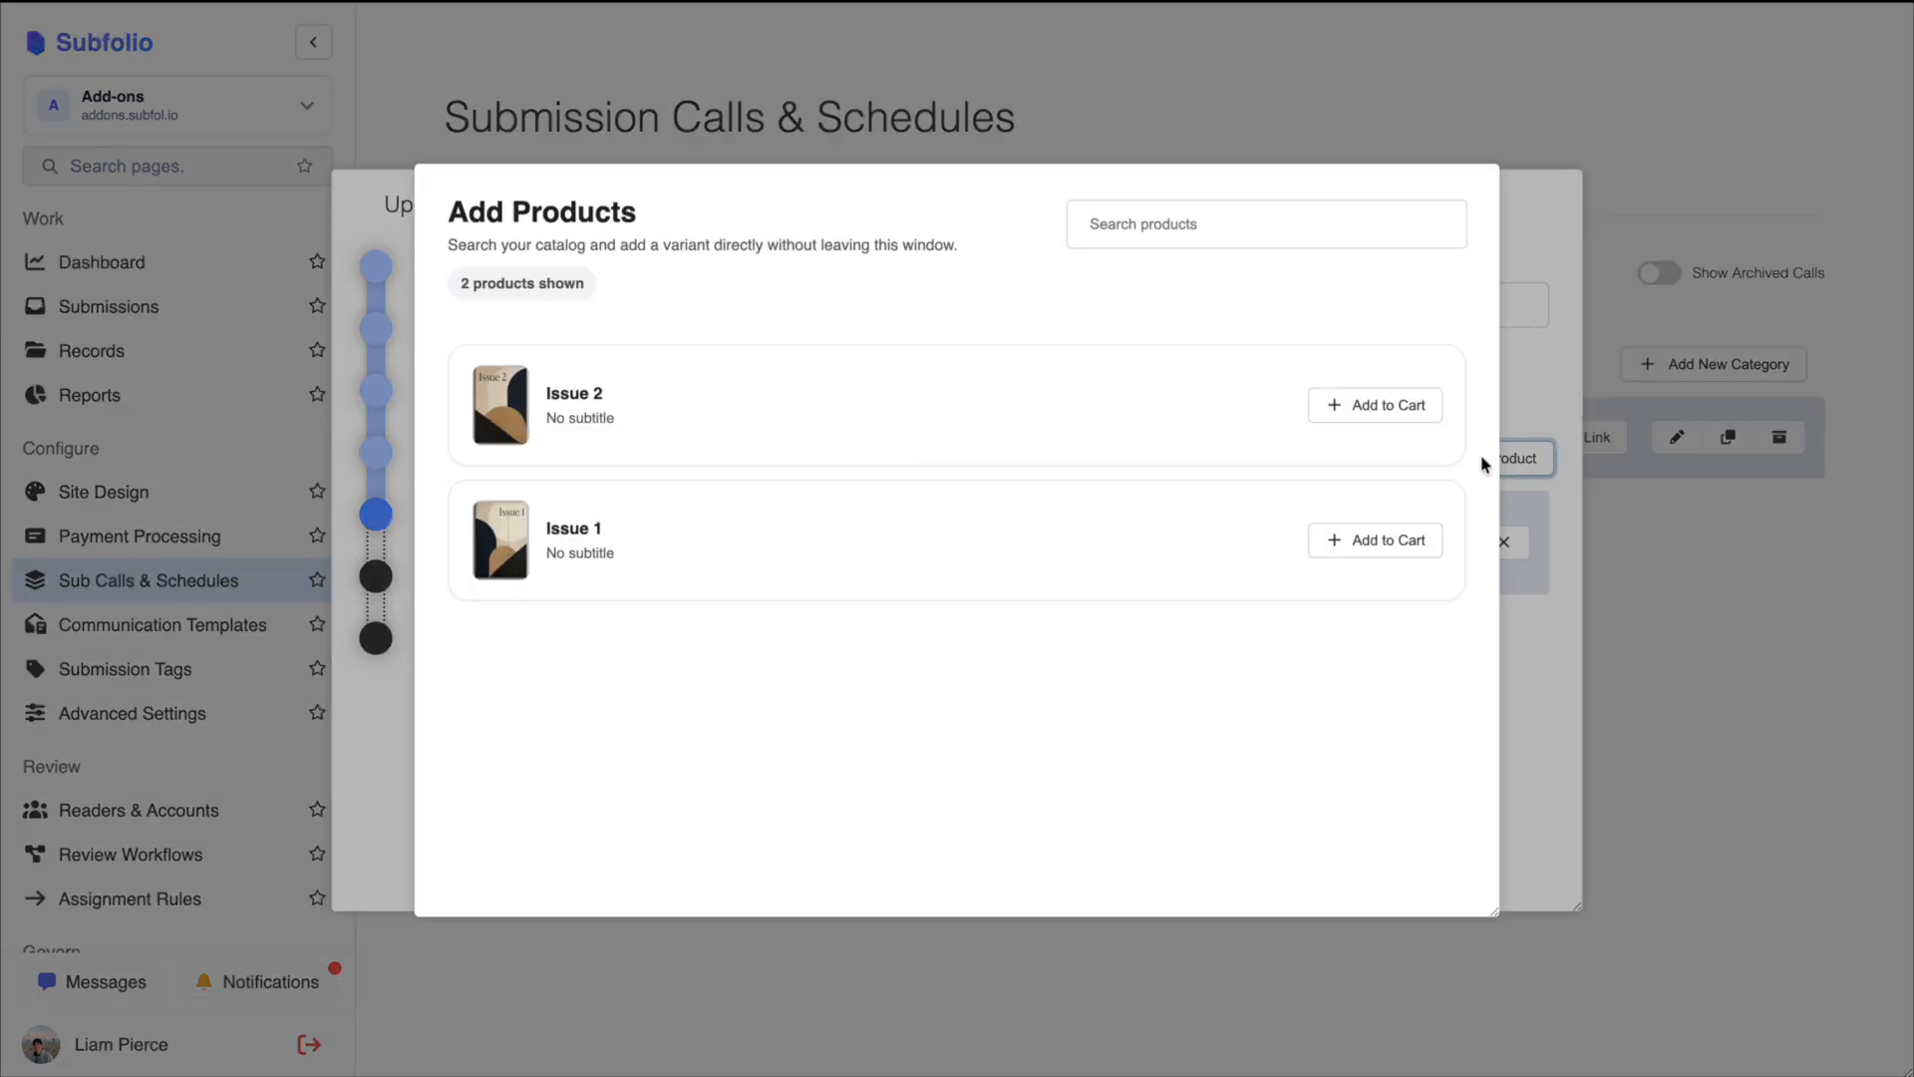
click(1379, 411)
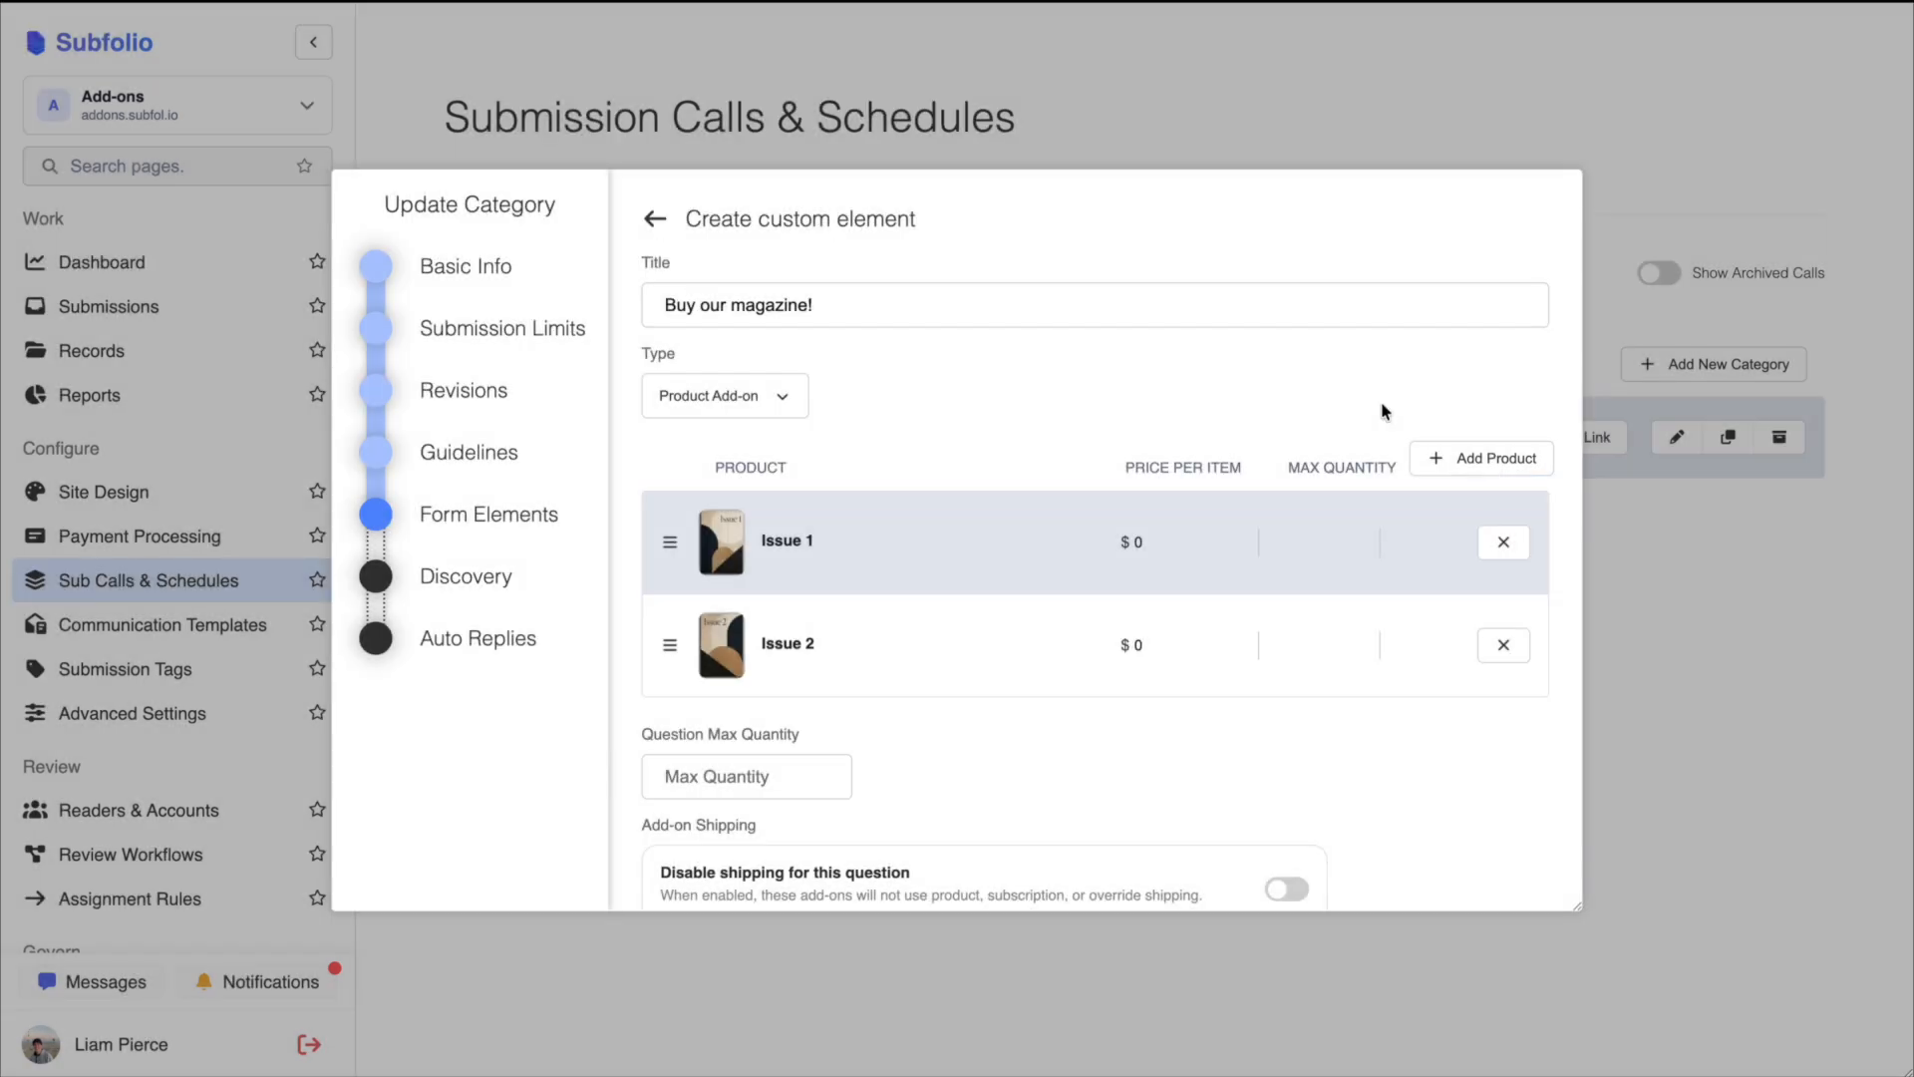
- Set the price per item of both Issue 1 and Issue 2 to 16.95
click(1209, 538)
key(BackSpace)
text(16.95)
click(1159, 643)
key(BackSpace)
text(16.95)
- Override the question's shipping rate table with Magazine Copies and create the question
scroll(1313, 507, down, 2)
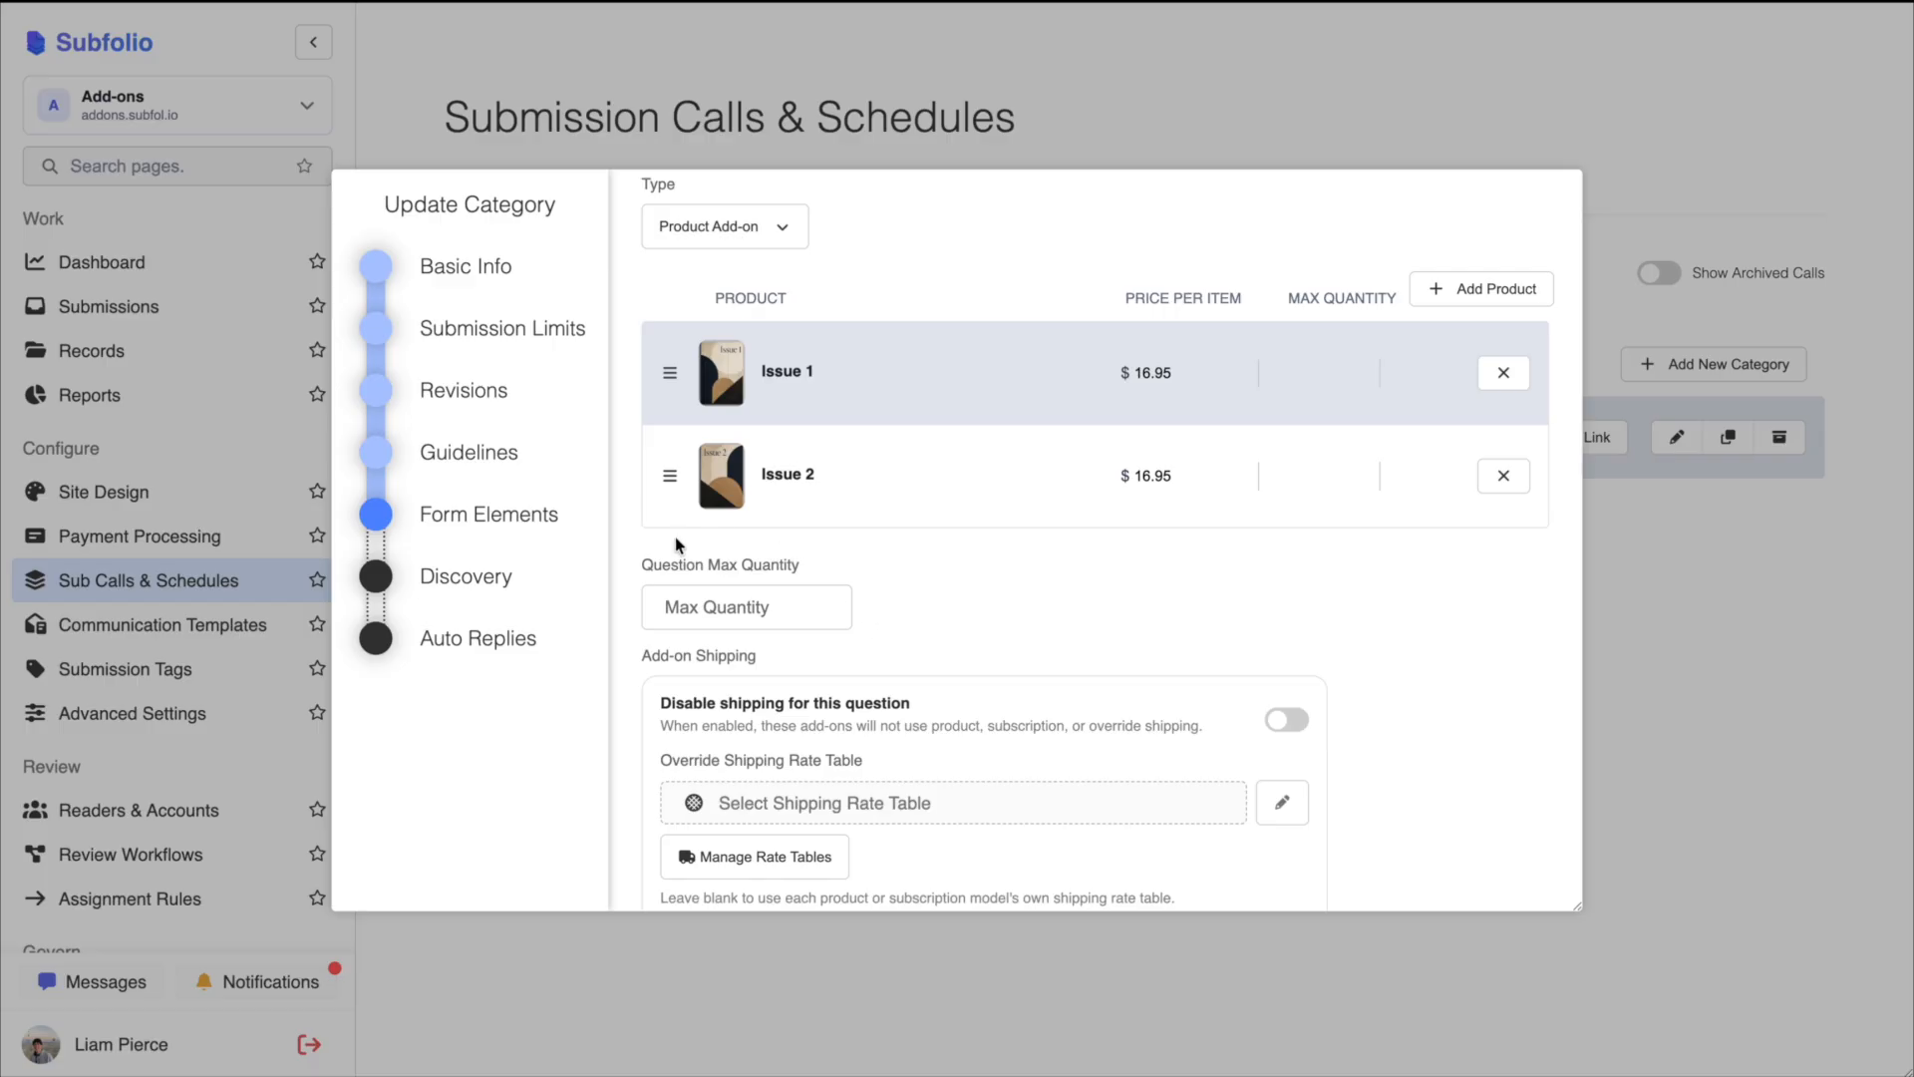
scroll(676, 545, down, 2)
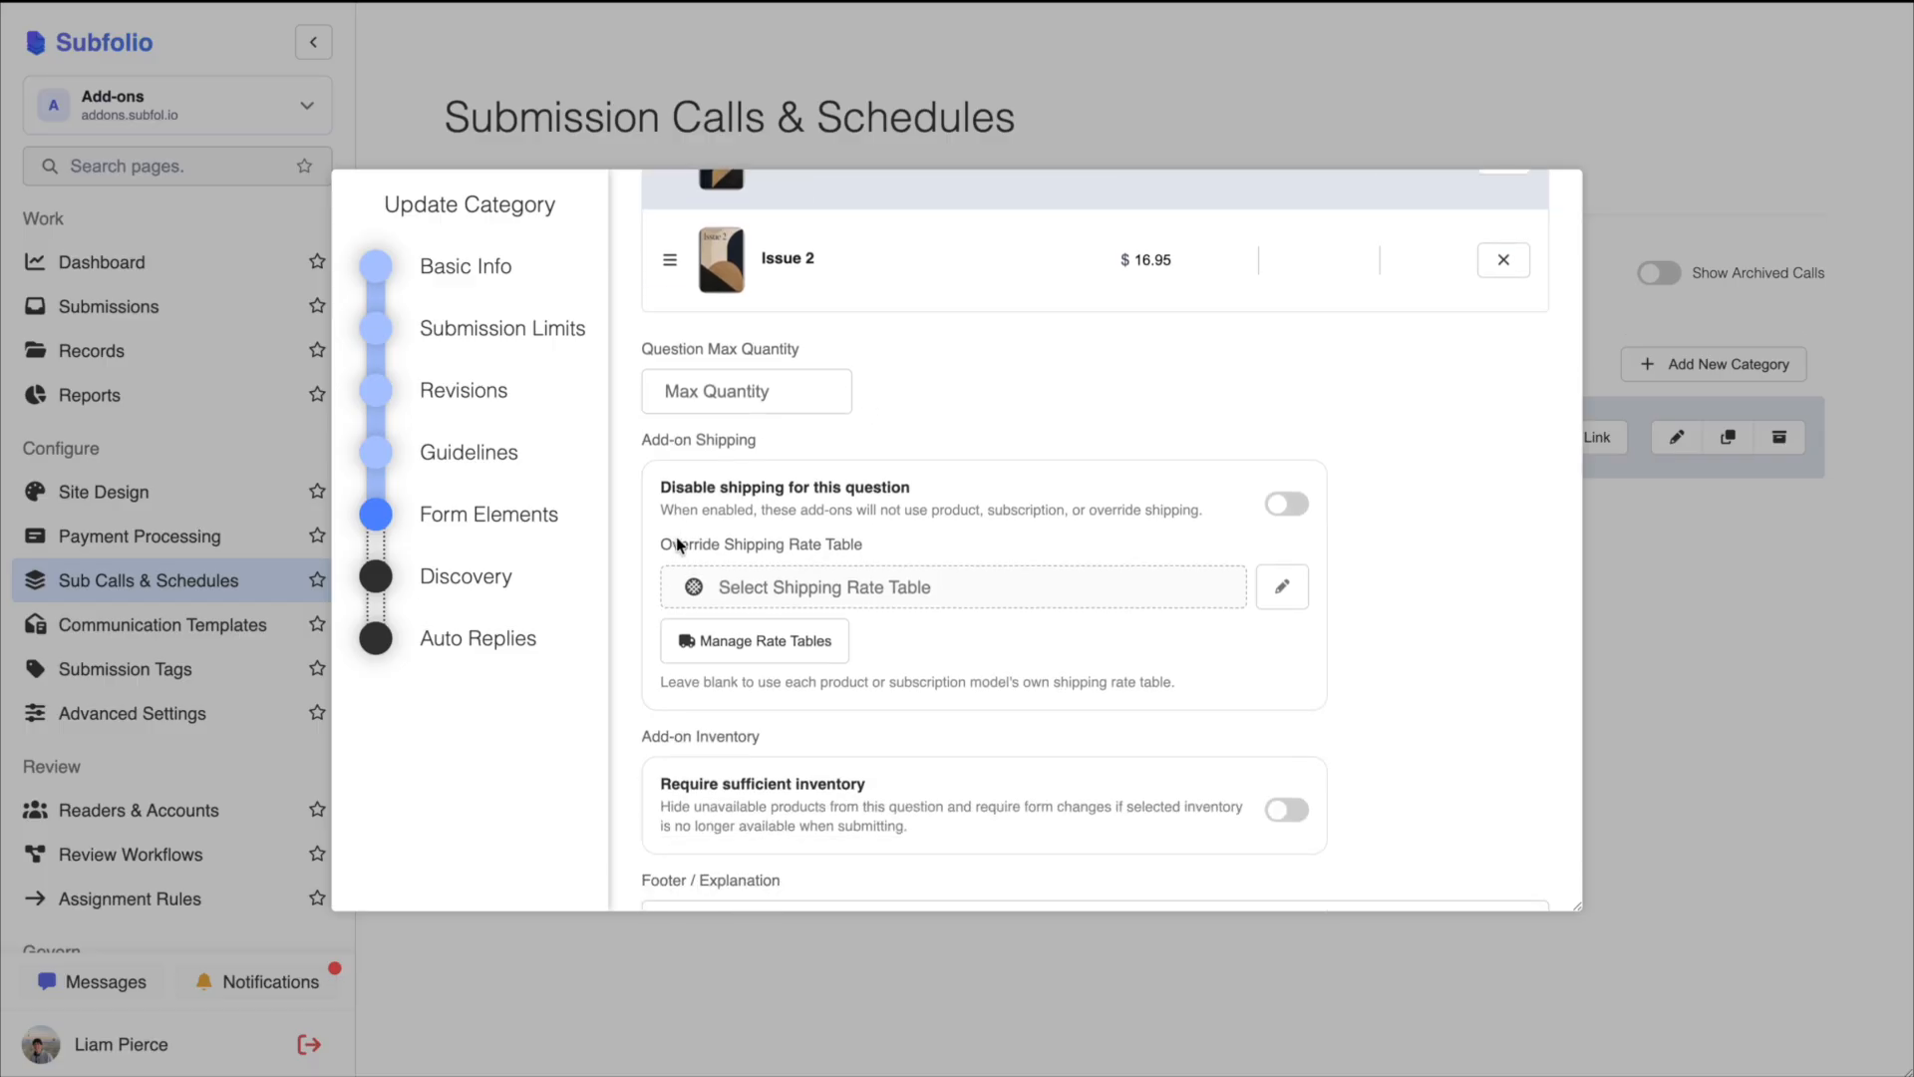
click(809, 586)
click(791, 399)
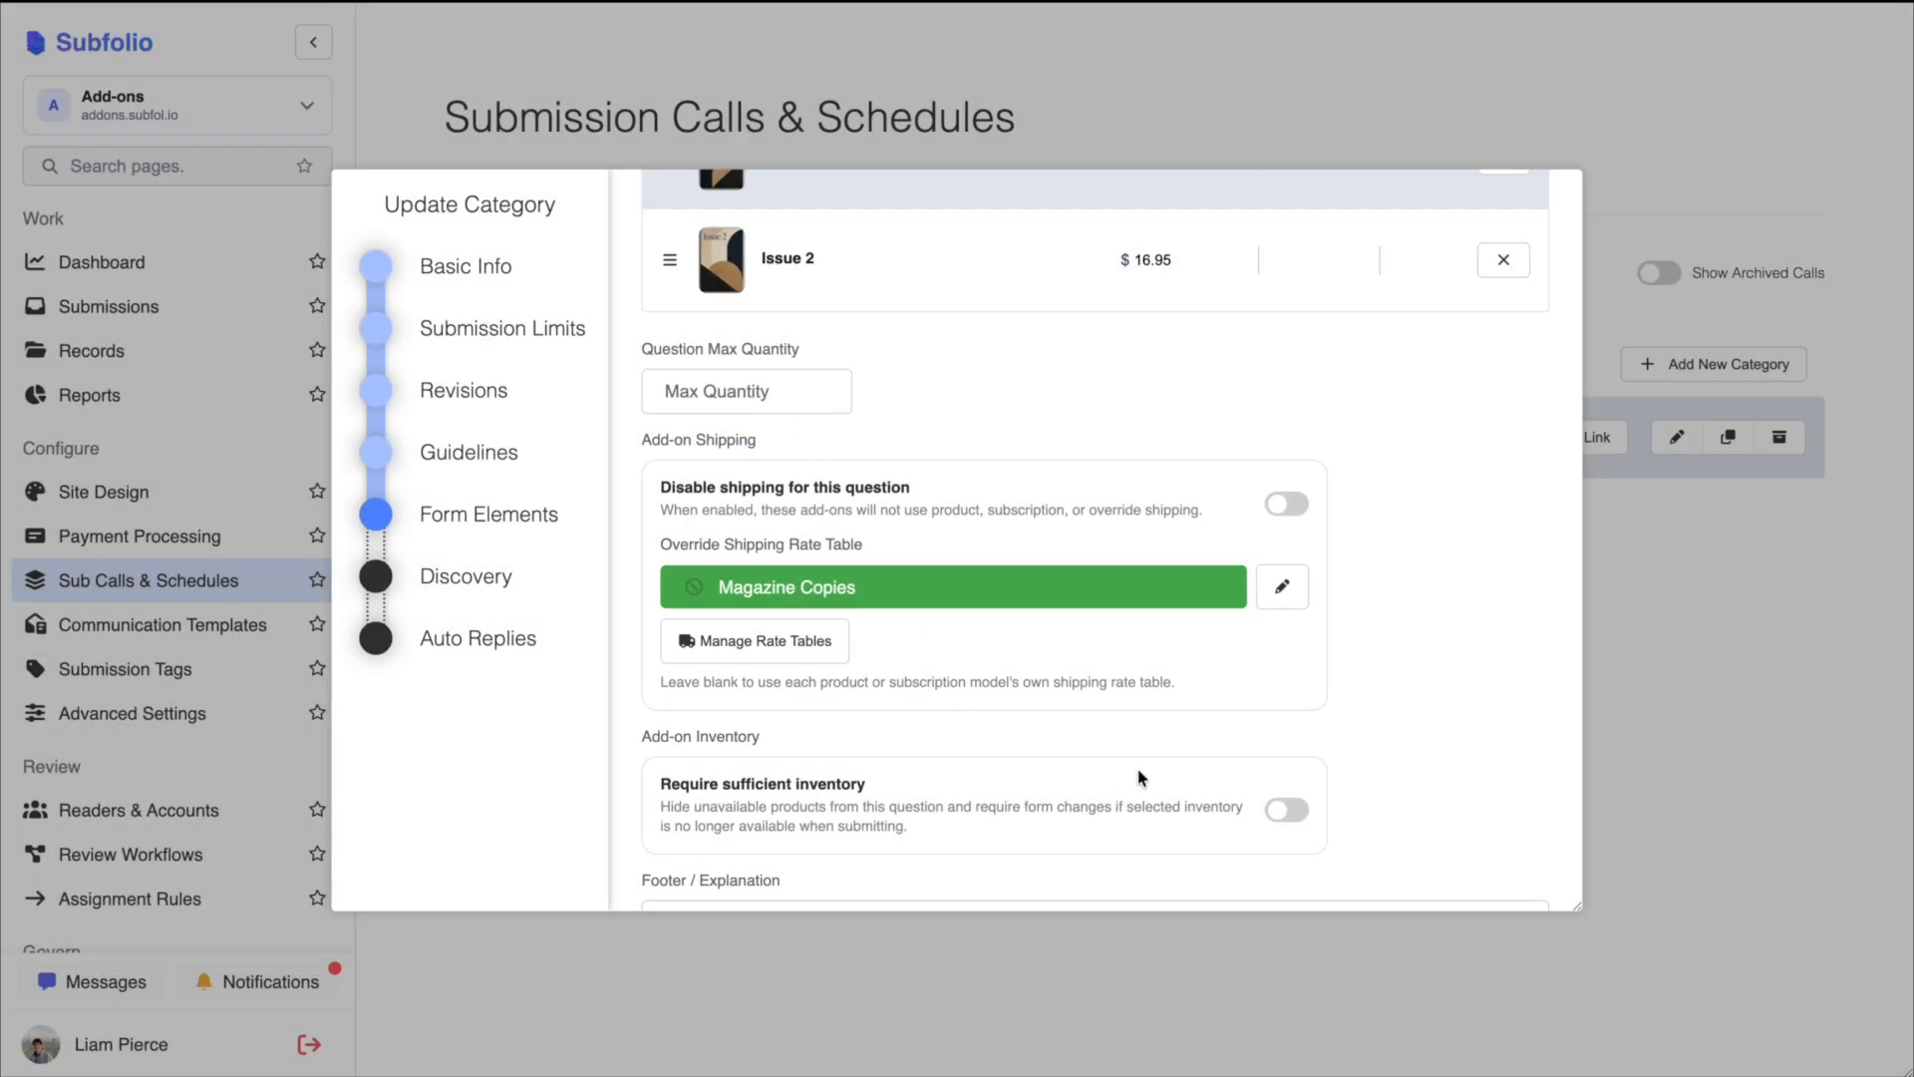
scroll(1269, 752, down, 4)
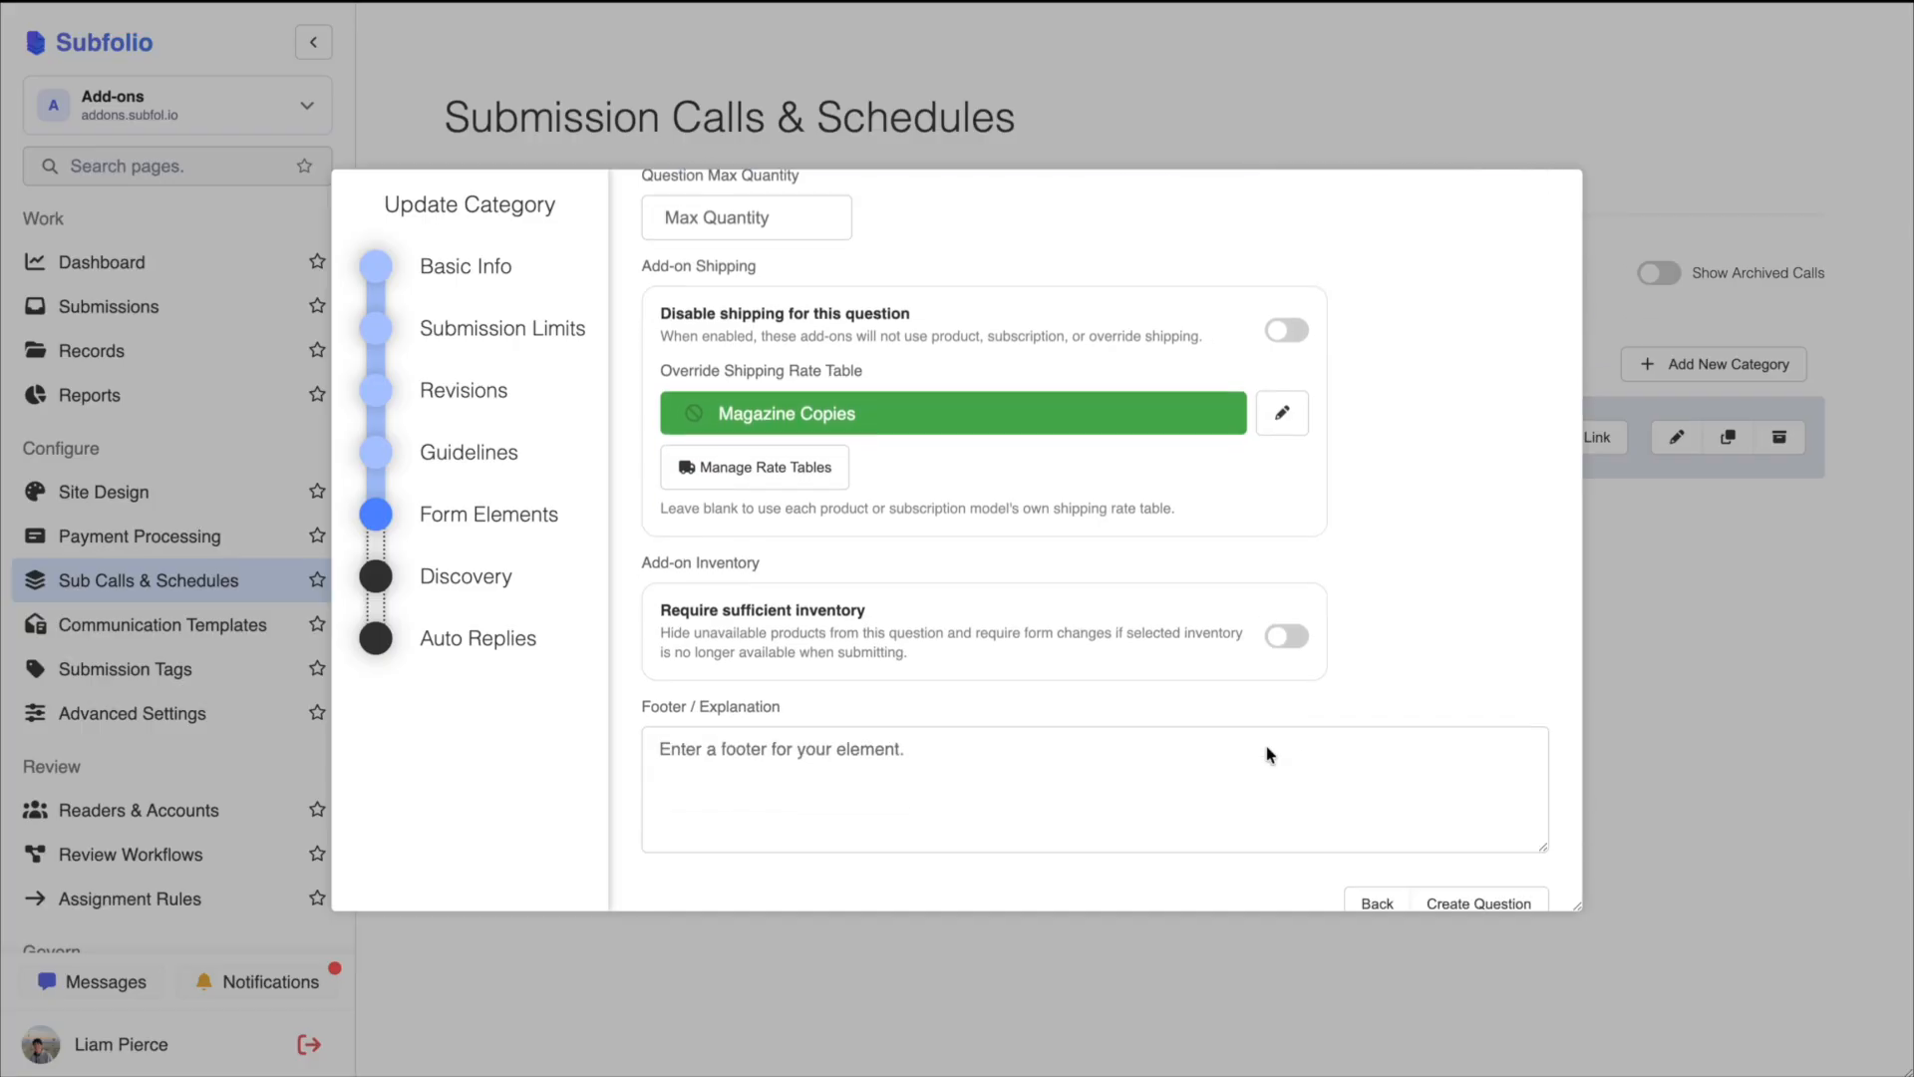
click(1504, 869)
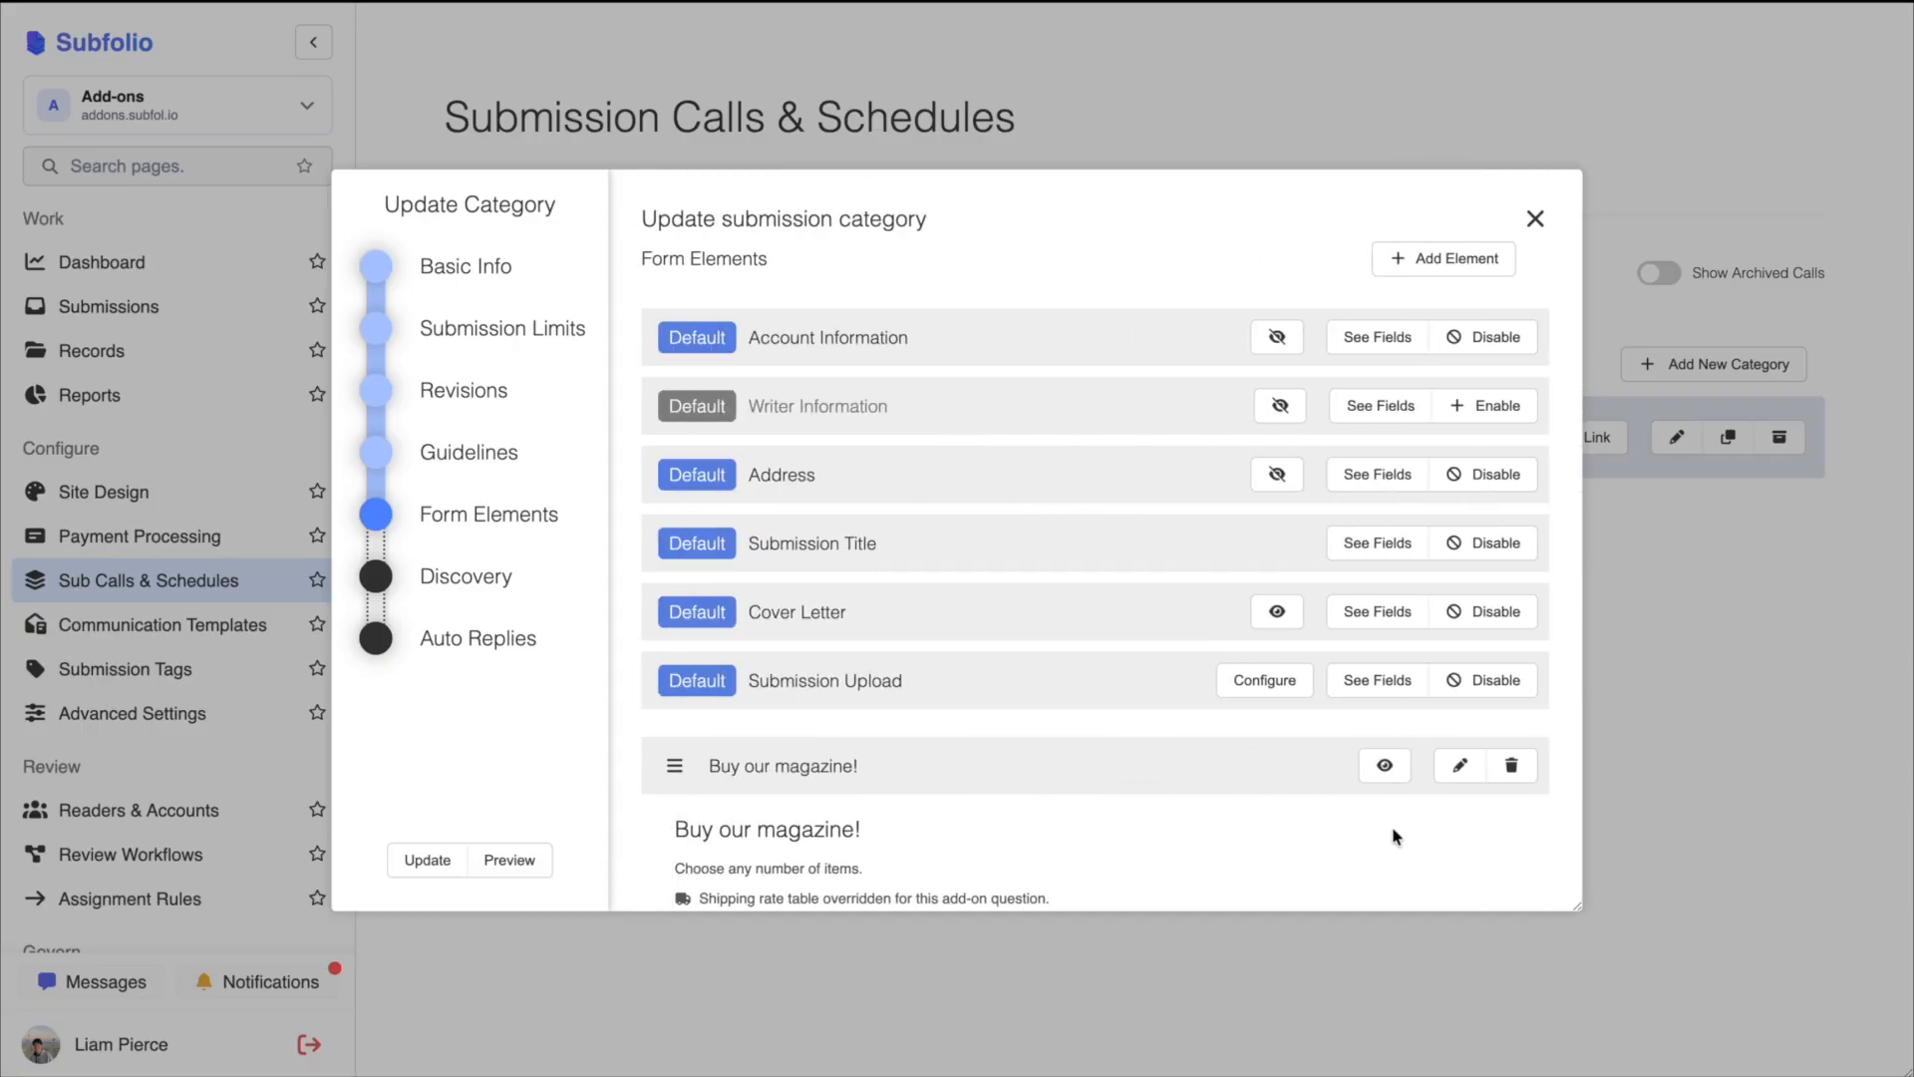
- Examine the "Buy our magazine!" element's preview and view the product information for Issue 1
scroll(1366, 816, down, 4)
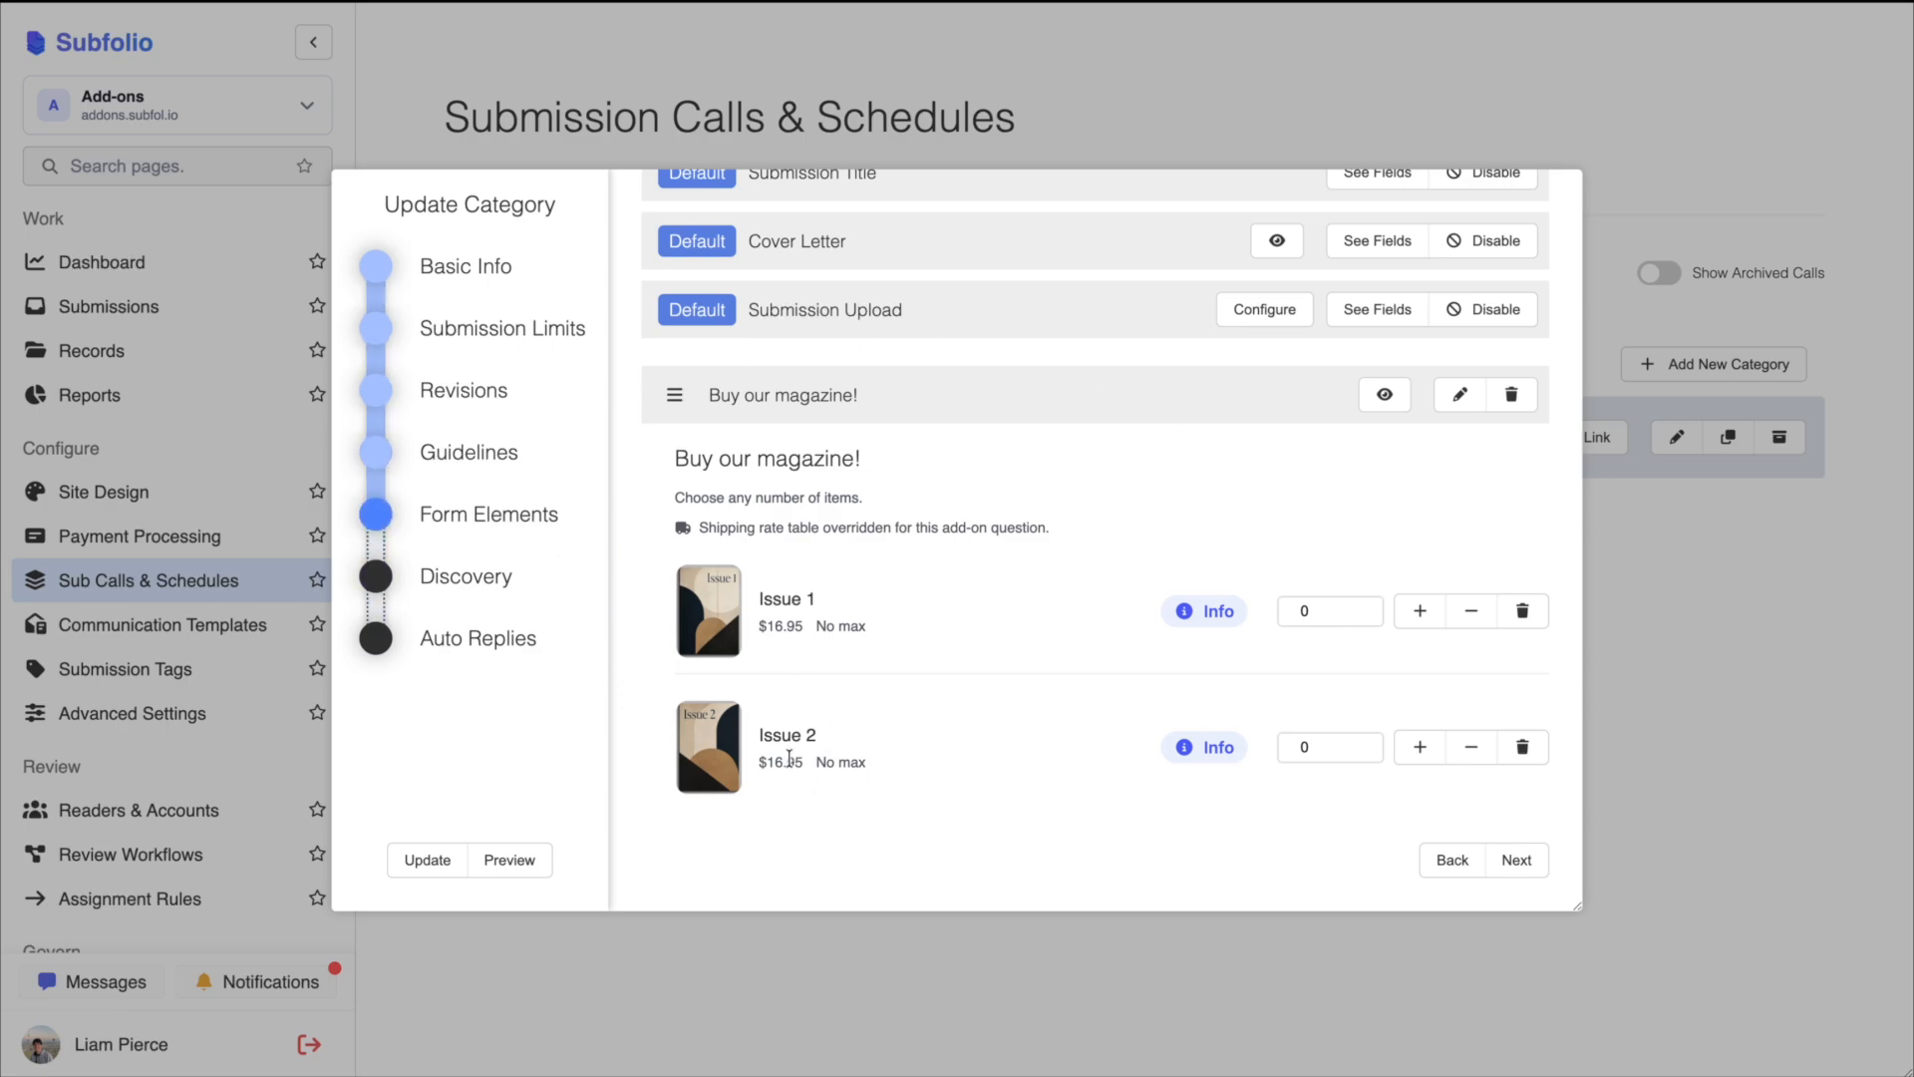
click(1203, 618)
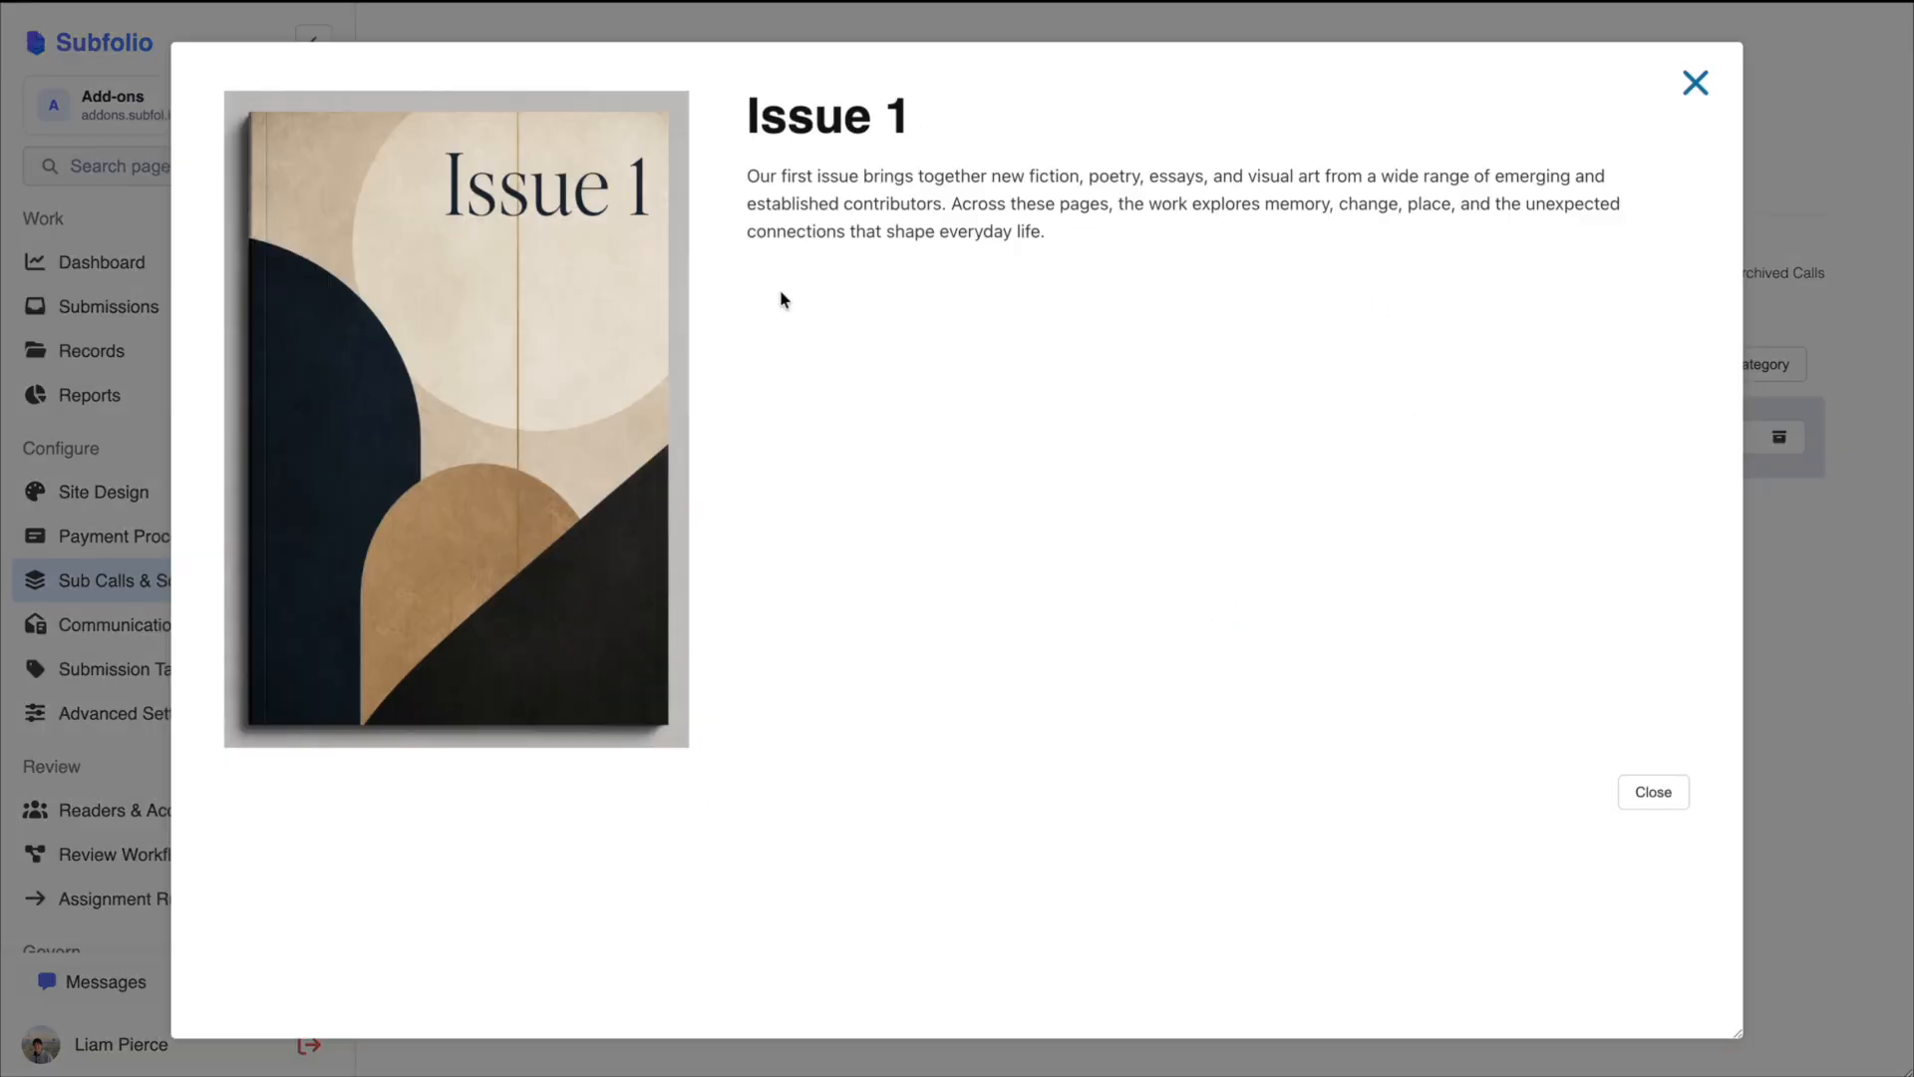
- Close the product information, examine the Example Call submission form as a submitter, and view the information for Issue 1
click(1635, 793)
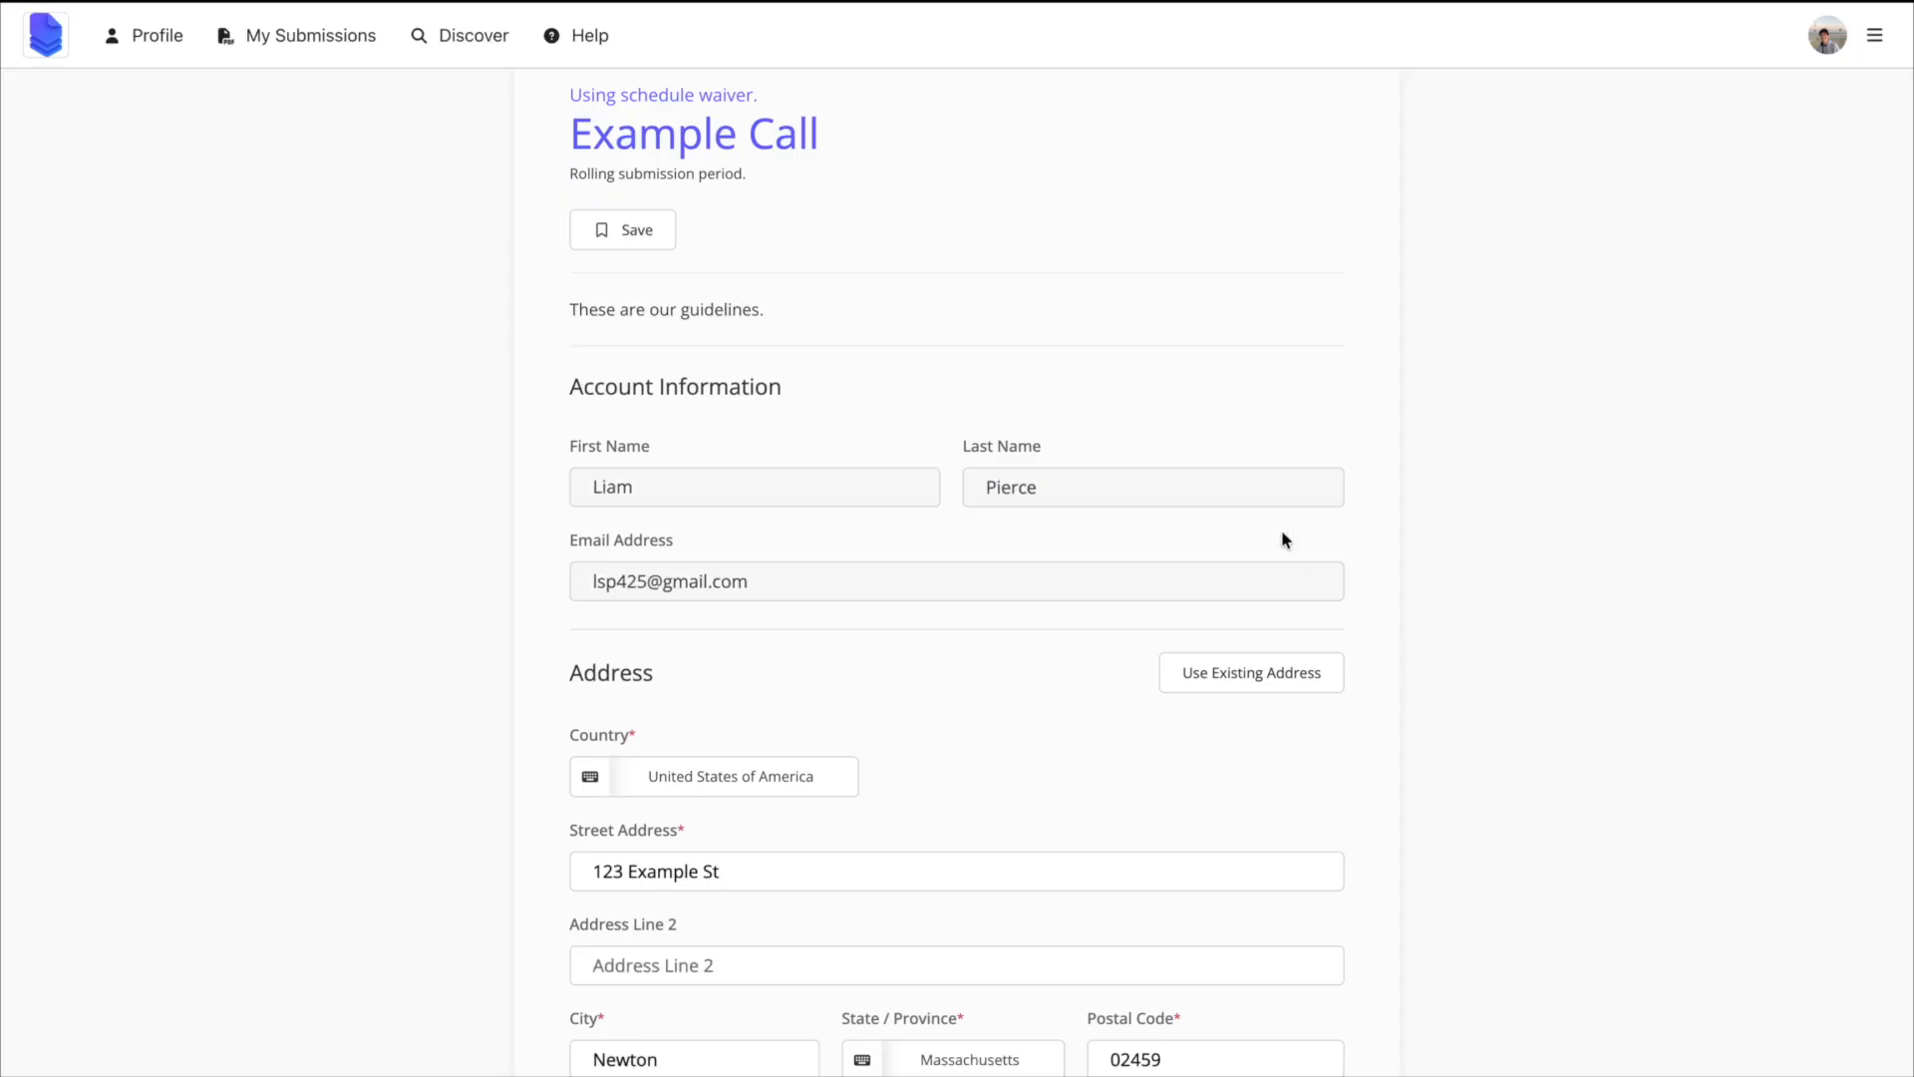
scroll(809, 515, down, 4)
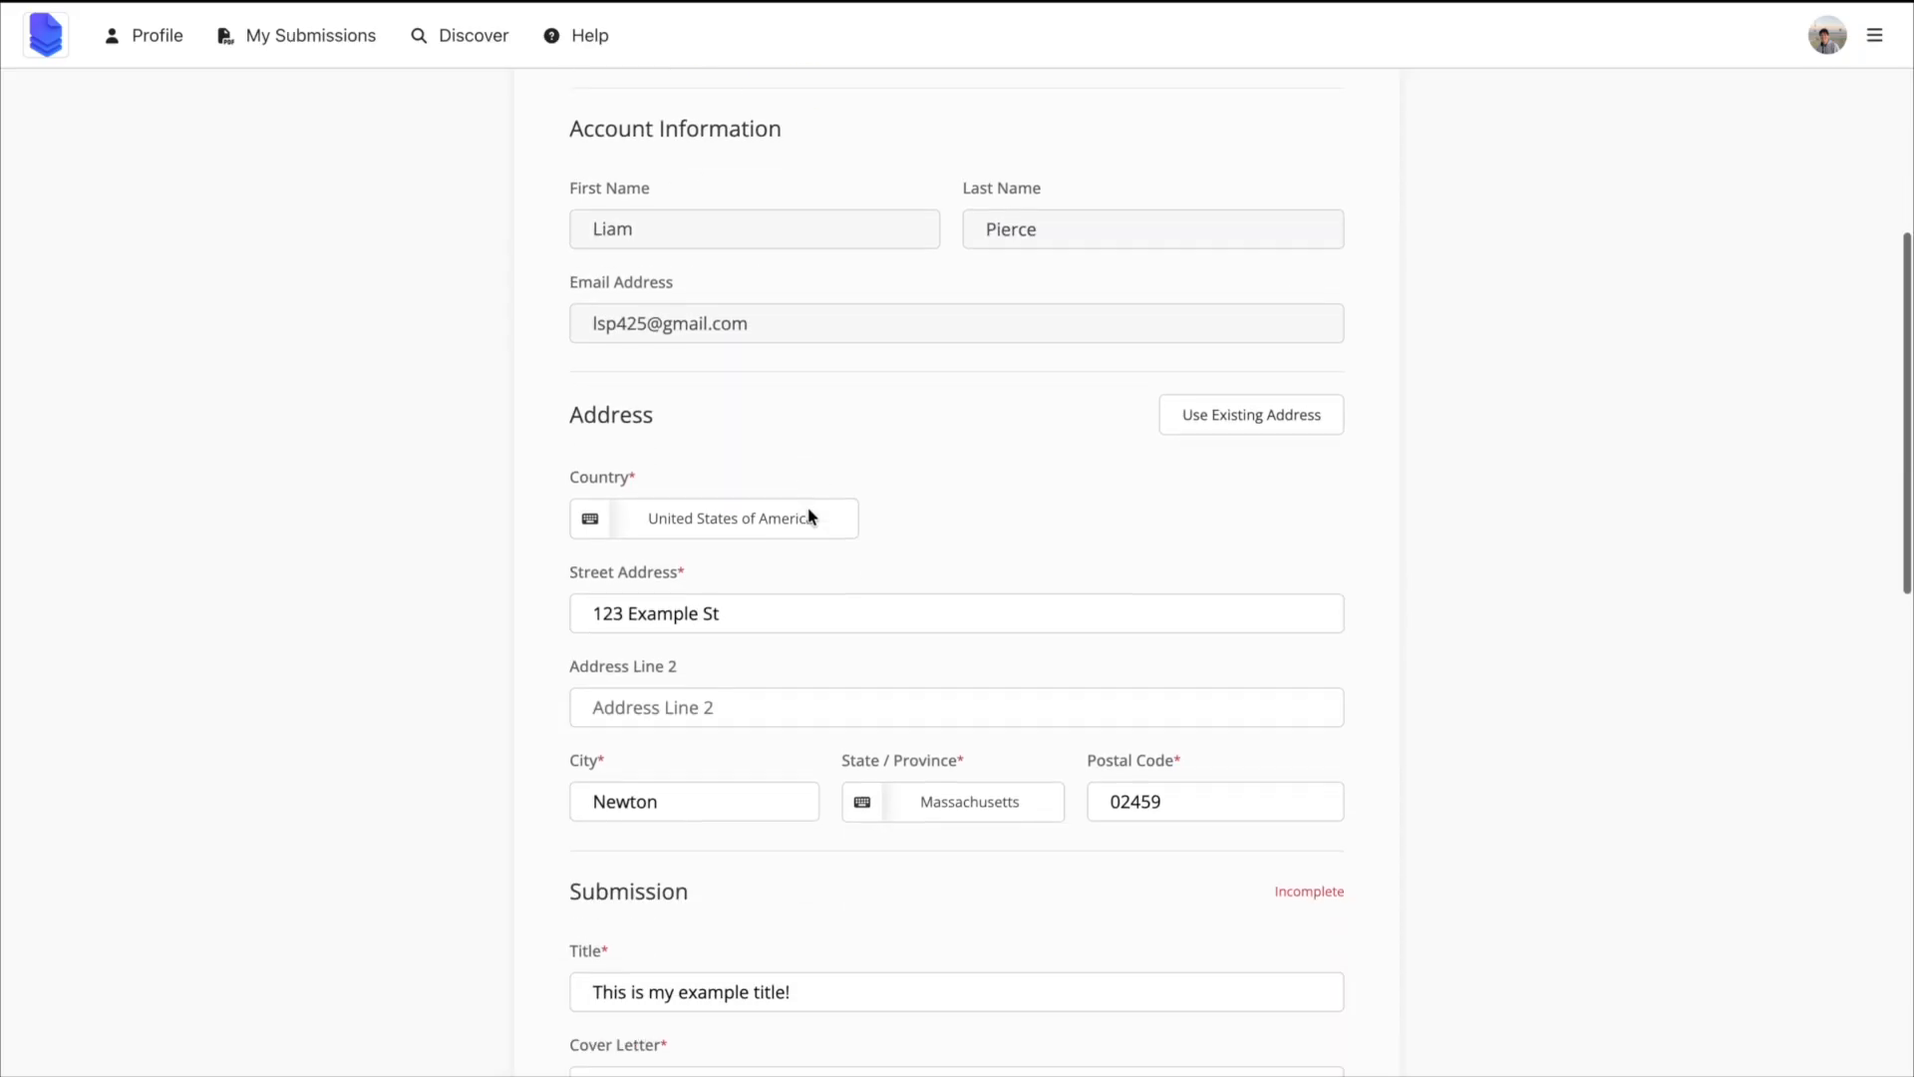
scroll(808, 516, down, 2)
scroll(808, 515, down, 2)
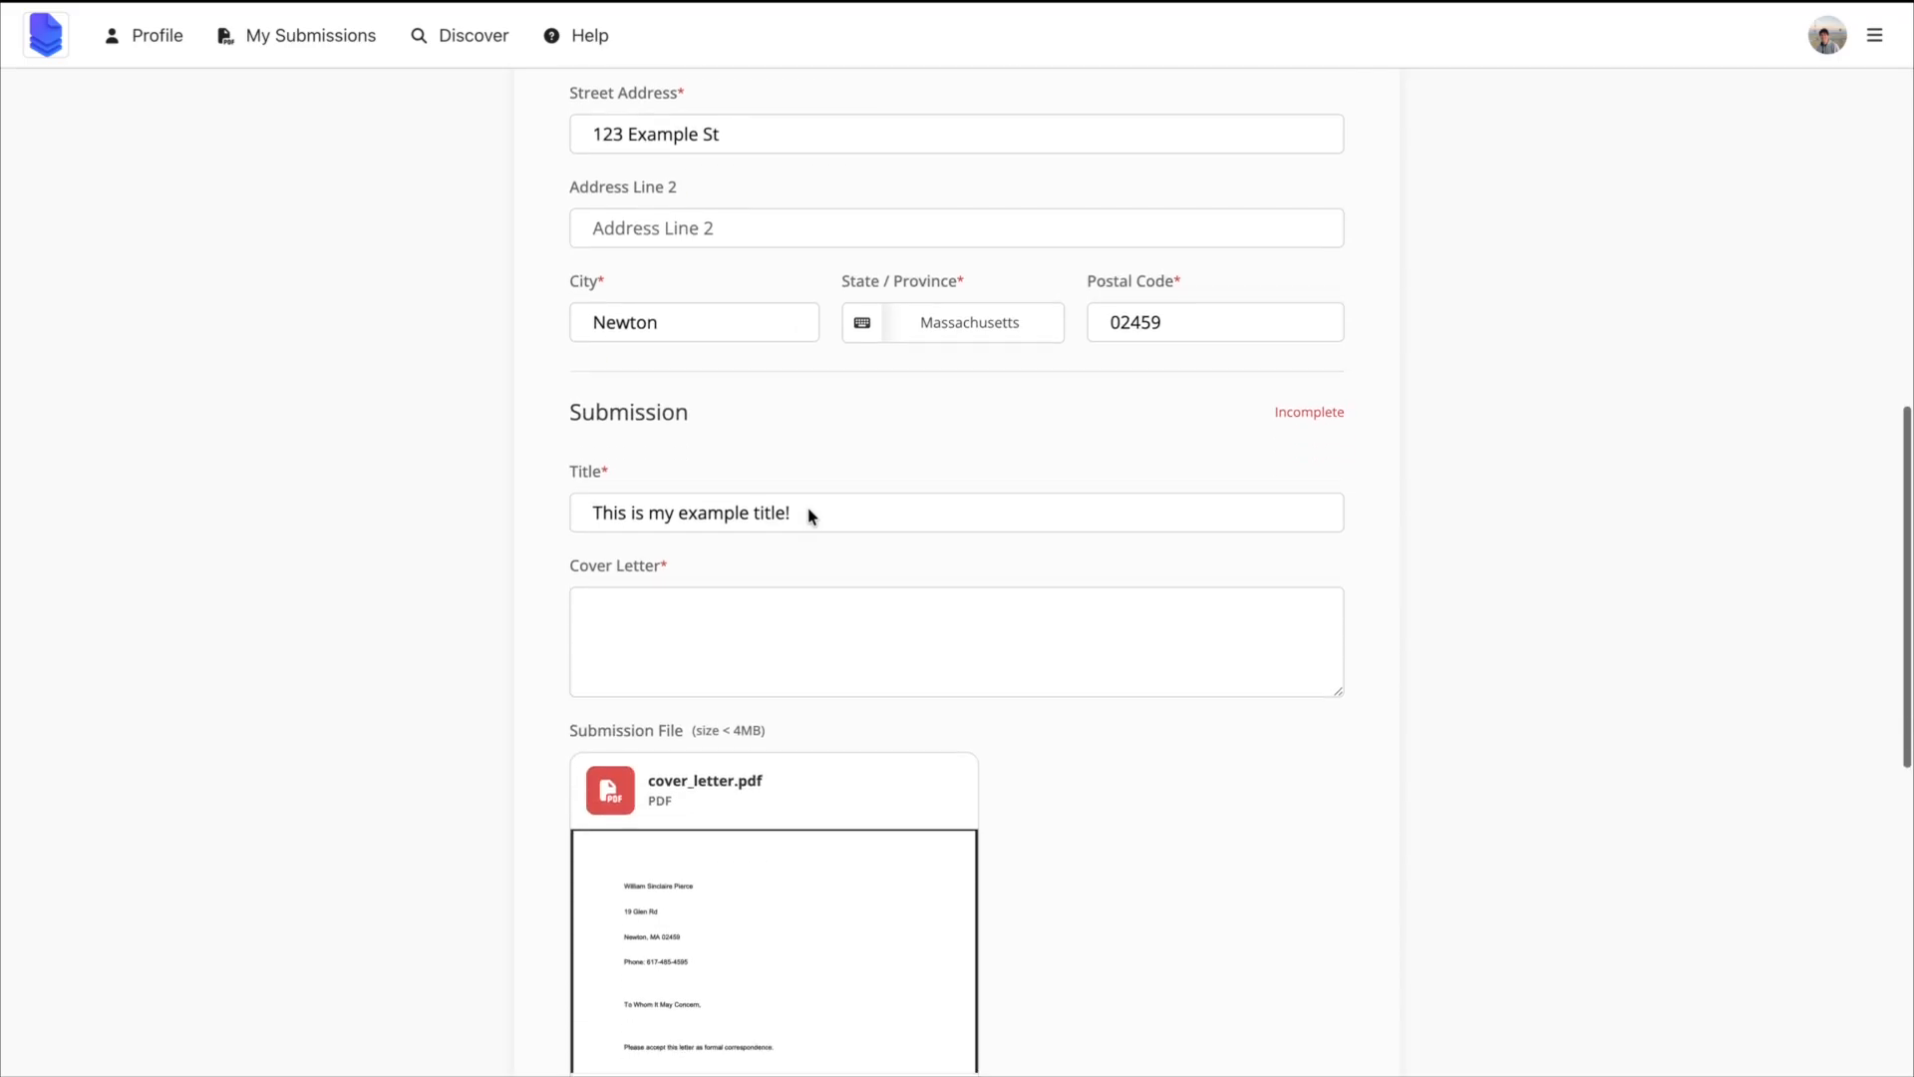
scroll(1554, 597, down, 9)
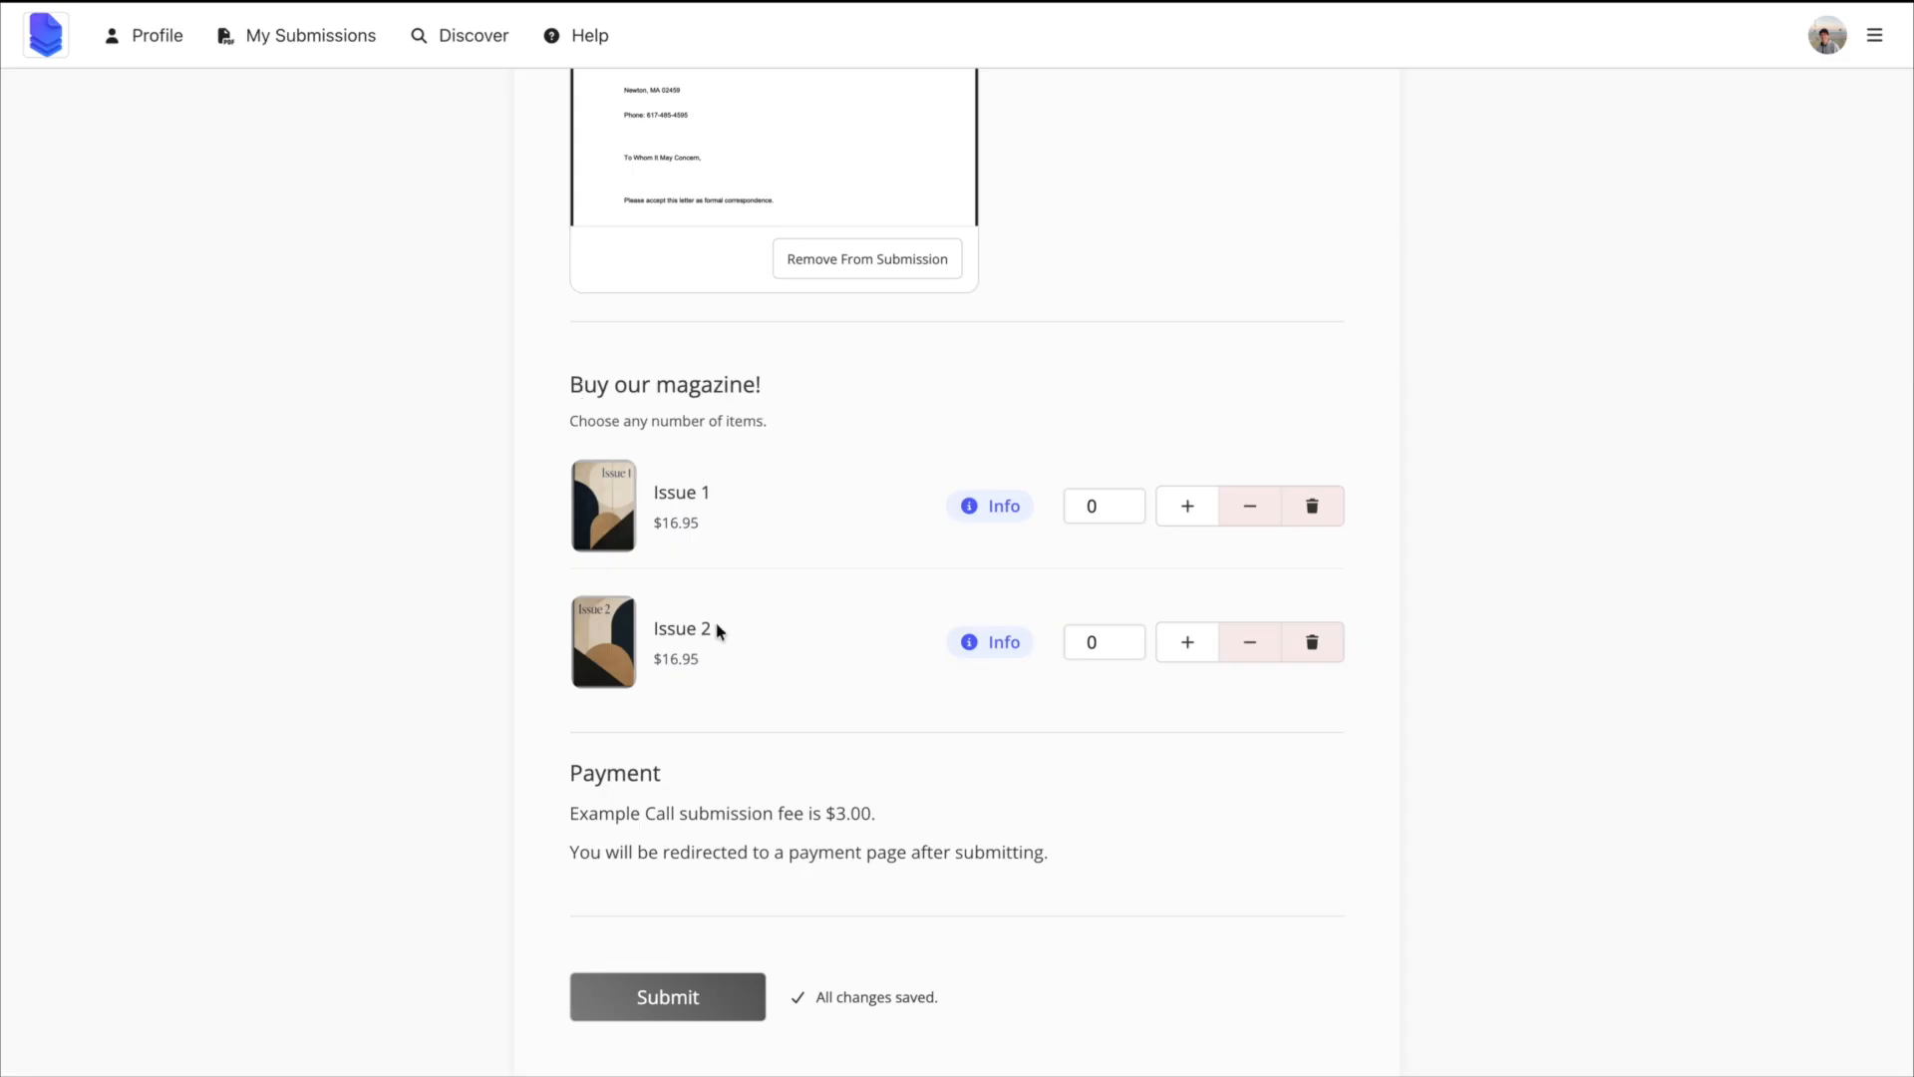
click(1001, 507)
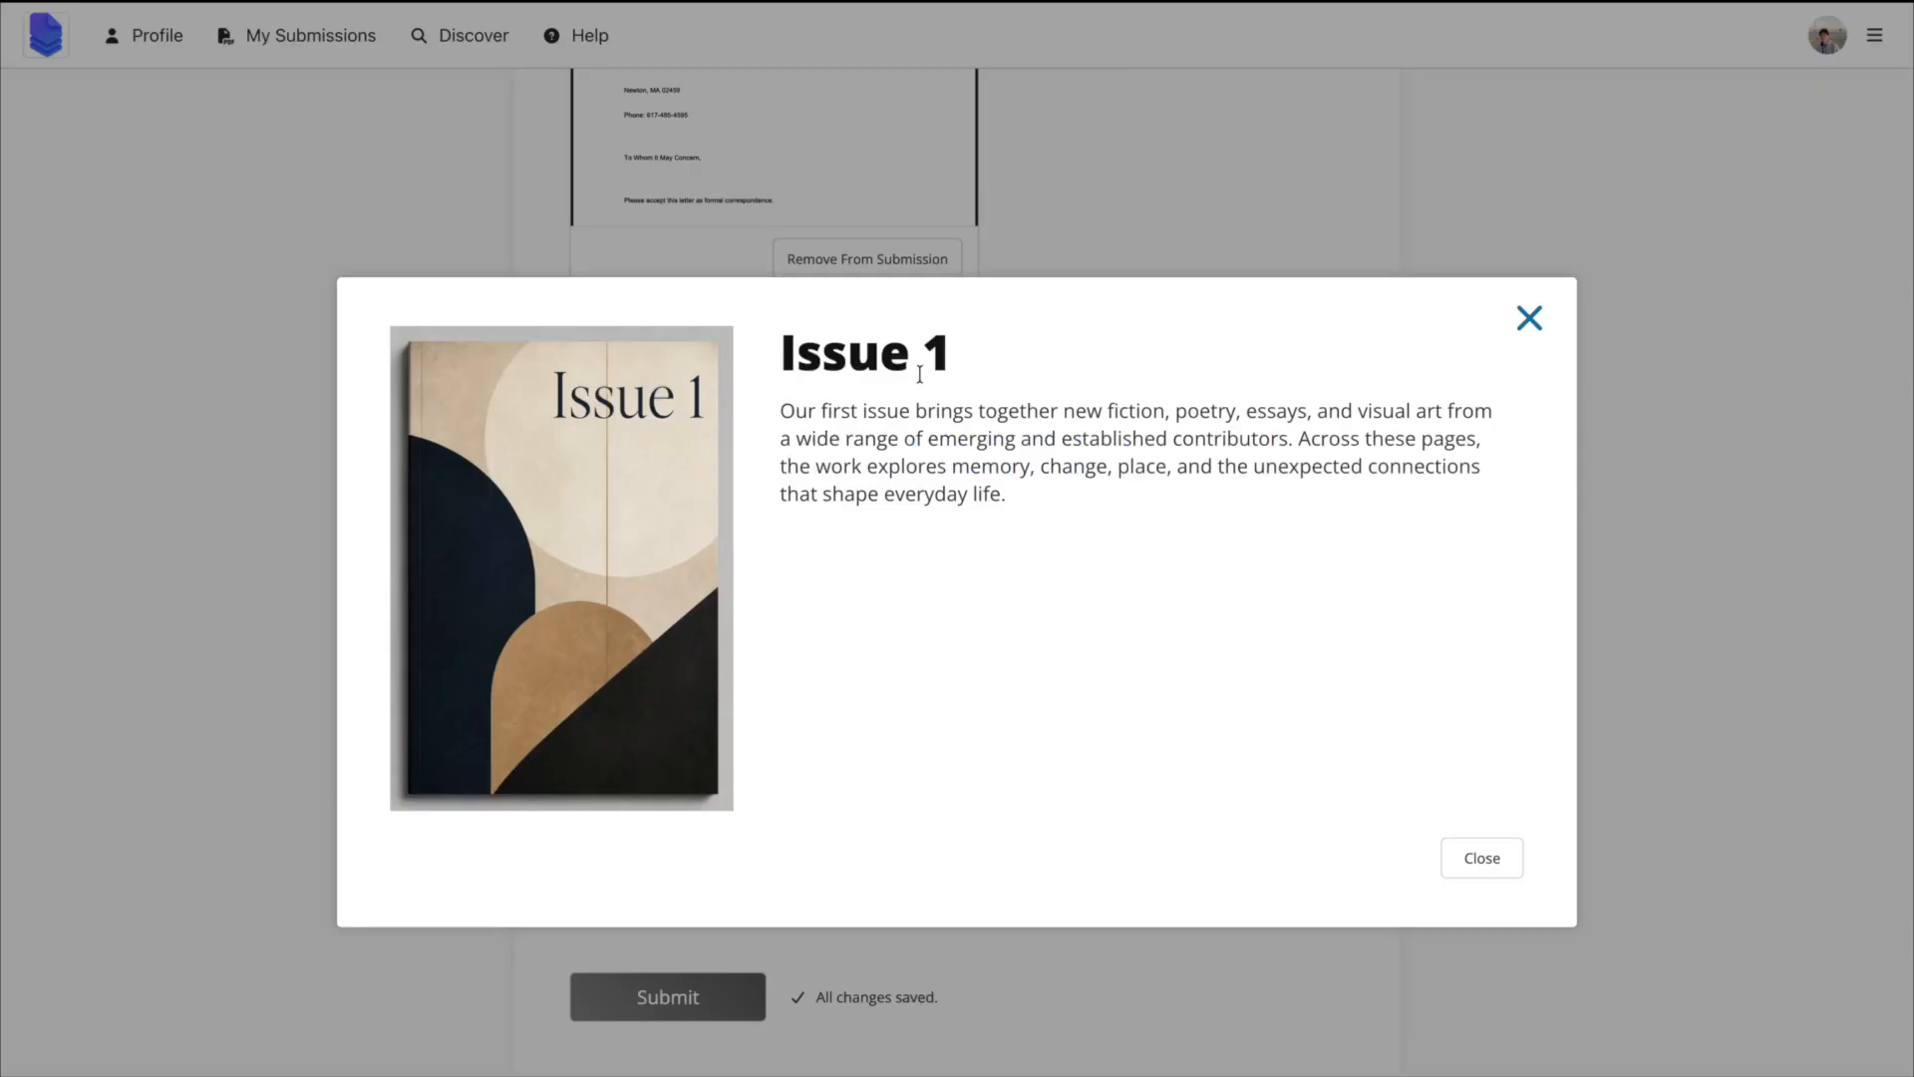
key(Escape)
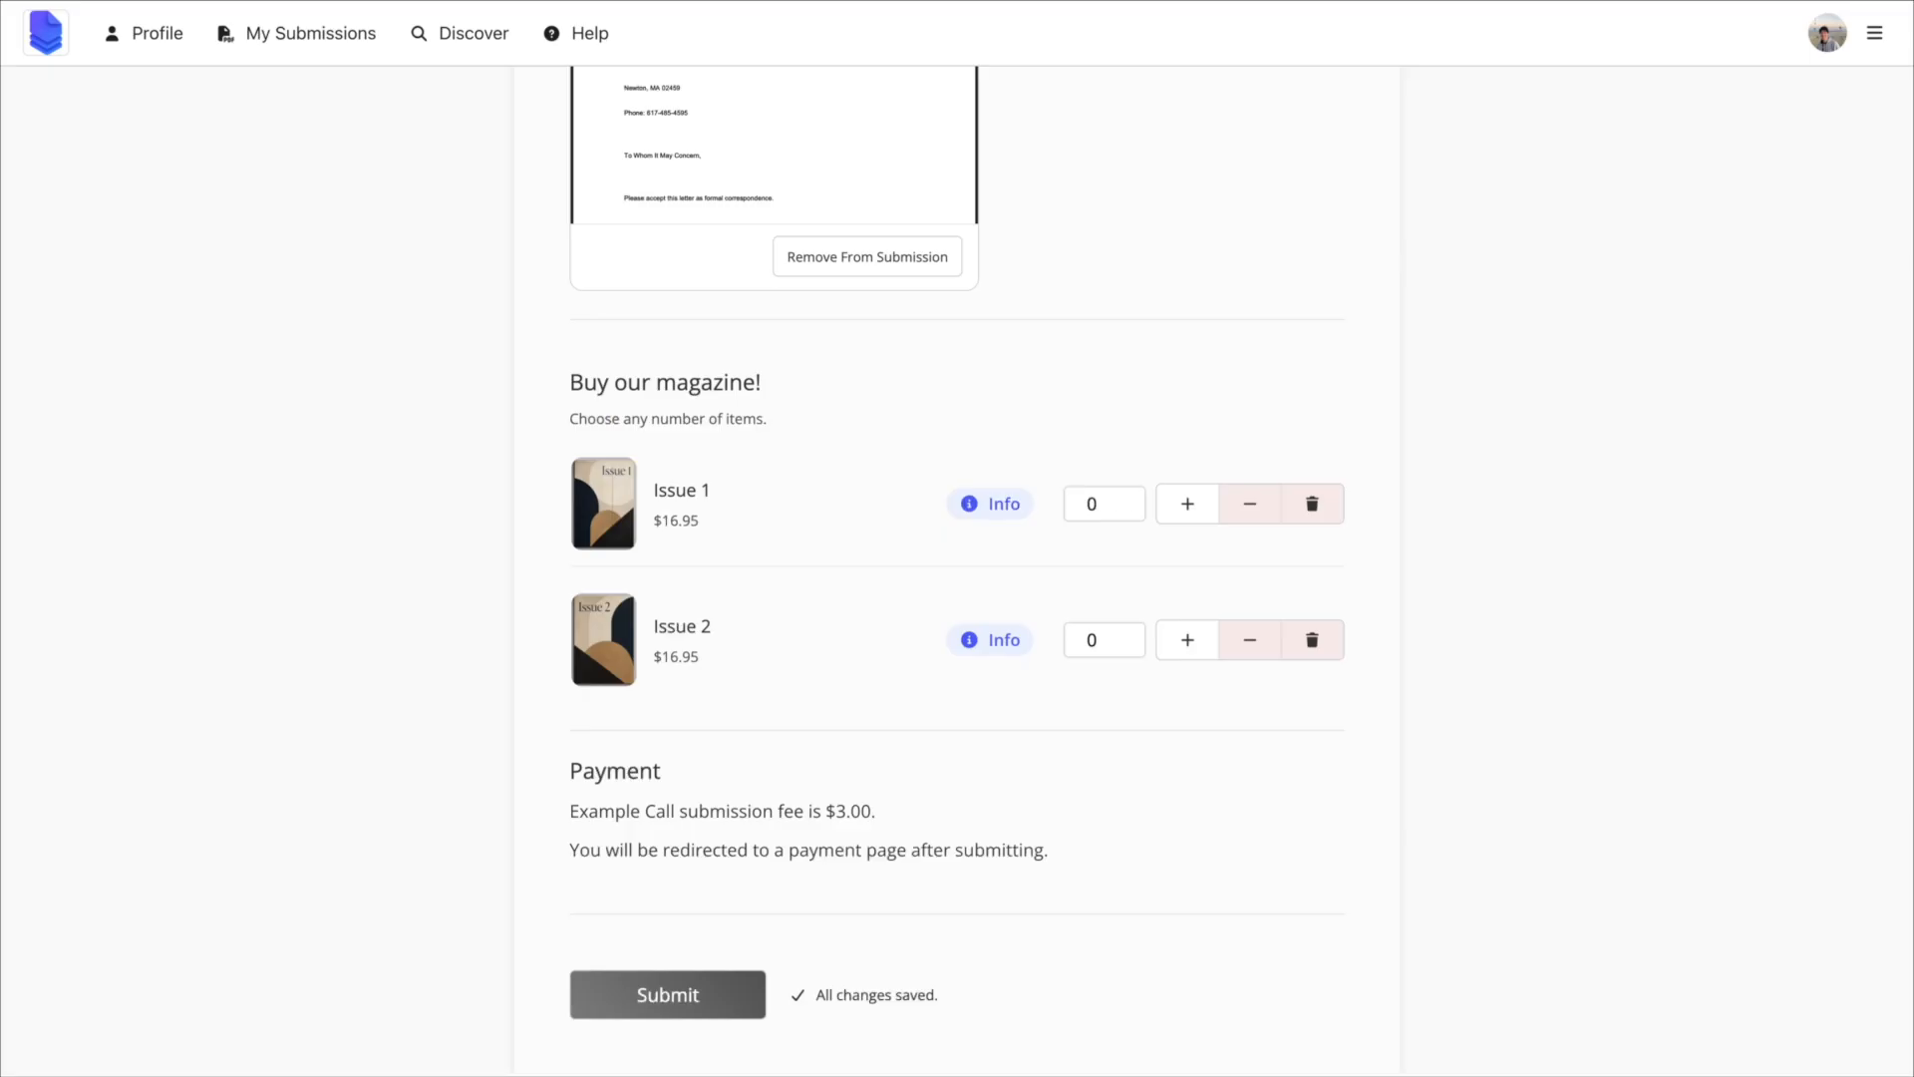
- Set the quantities of both Issue 1 and Issue 2 to 2 in the "Buy our magazine!" section
click(1187, 505)
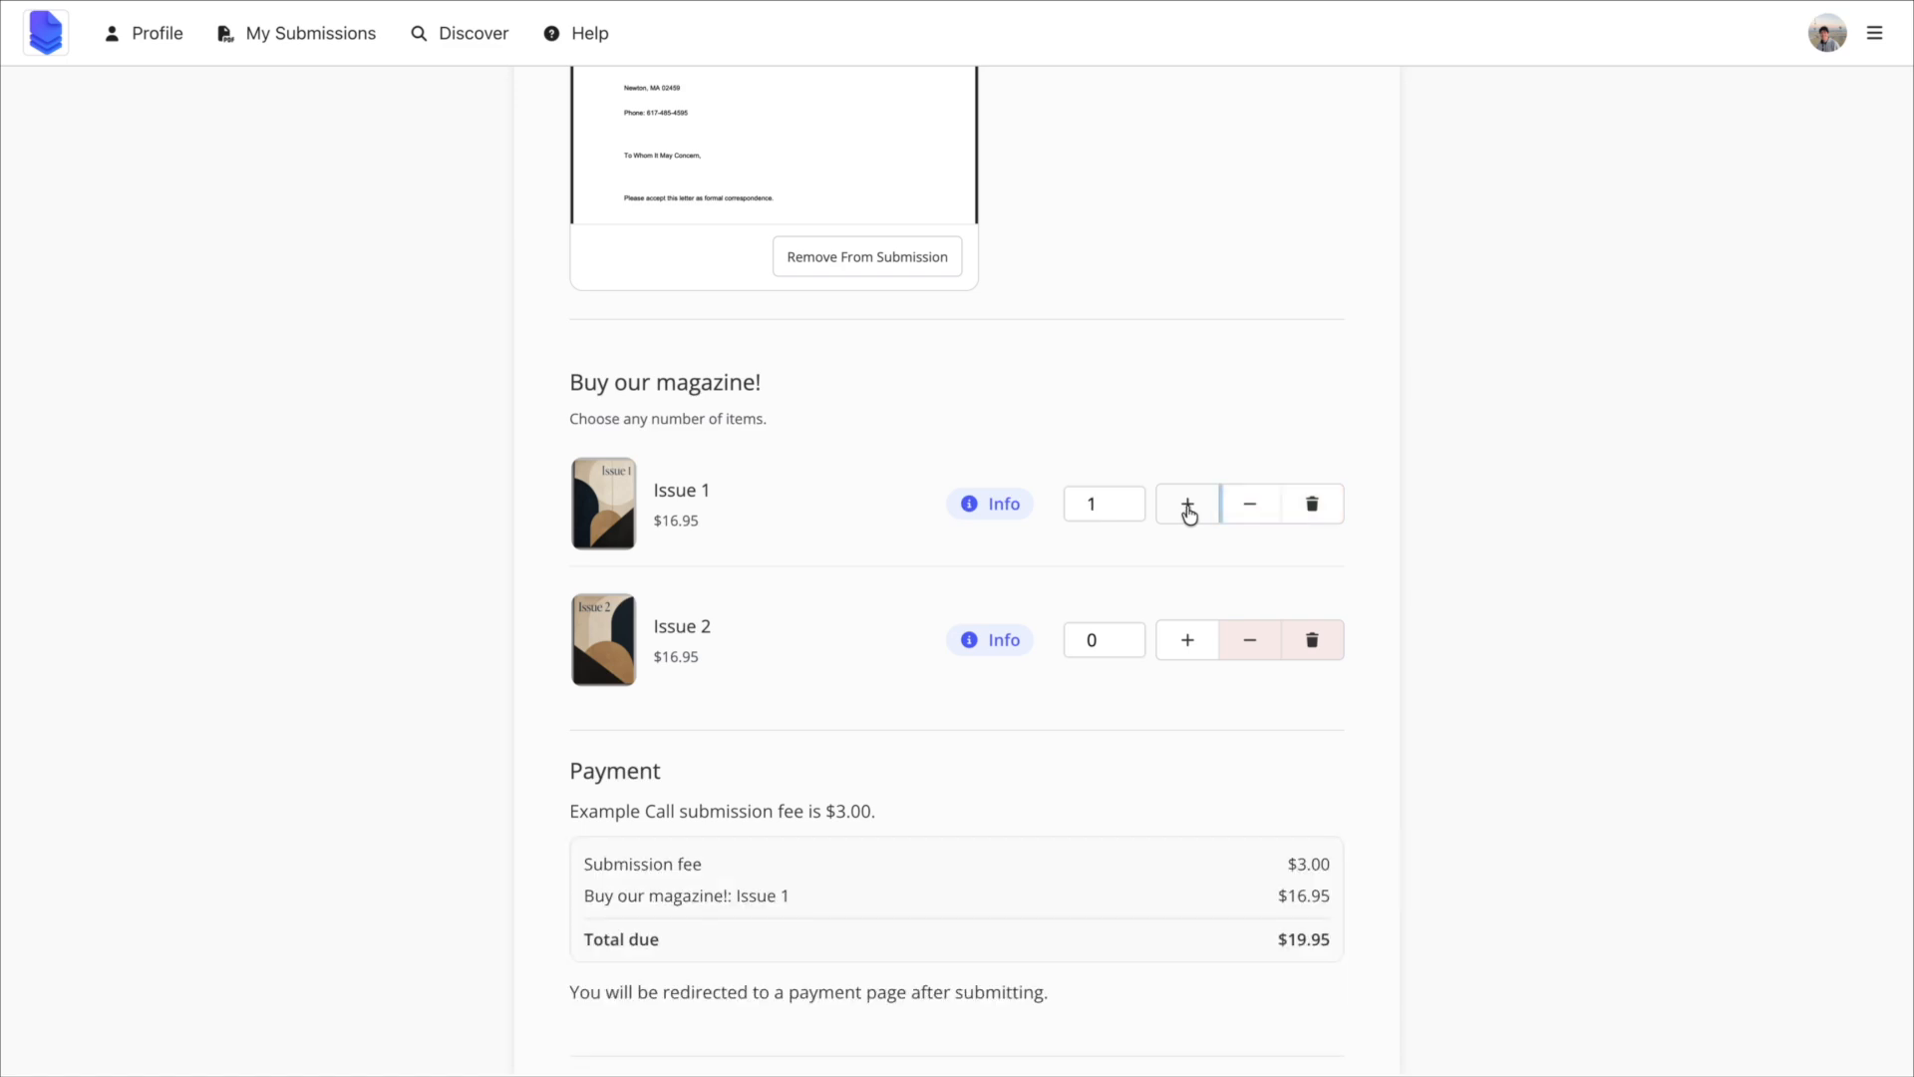
click(1187, 646)
click(1189, 512)
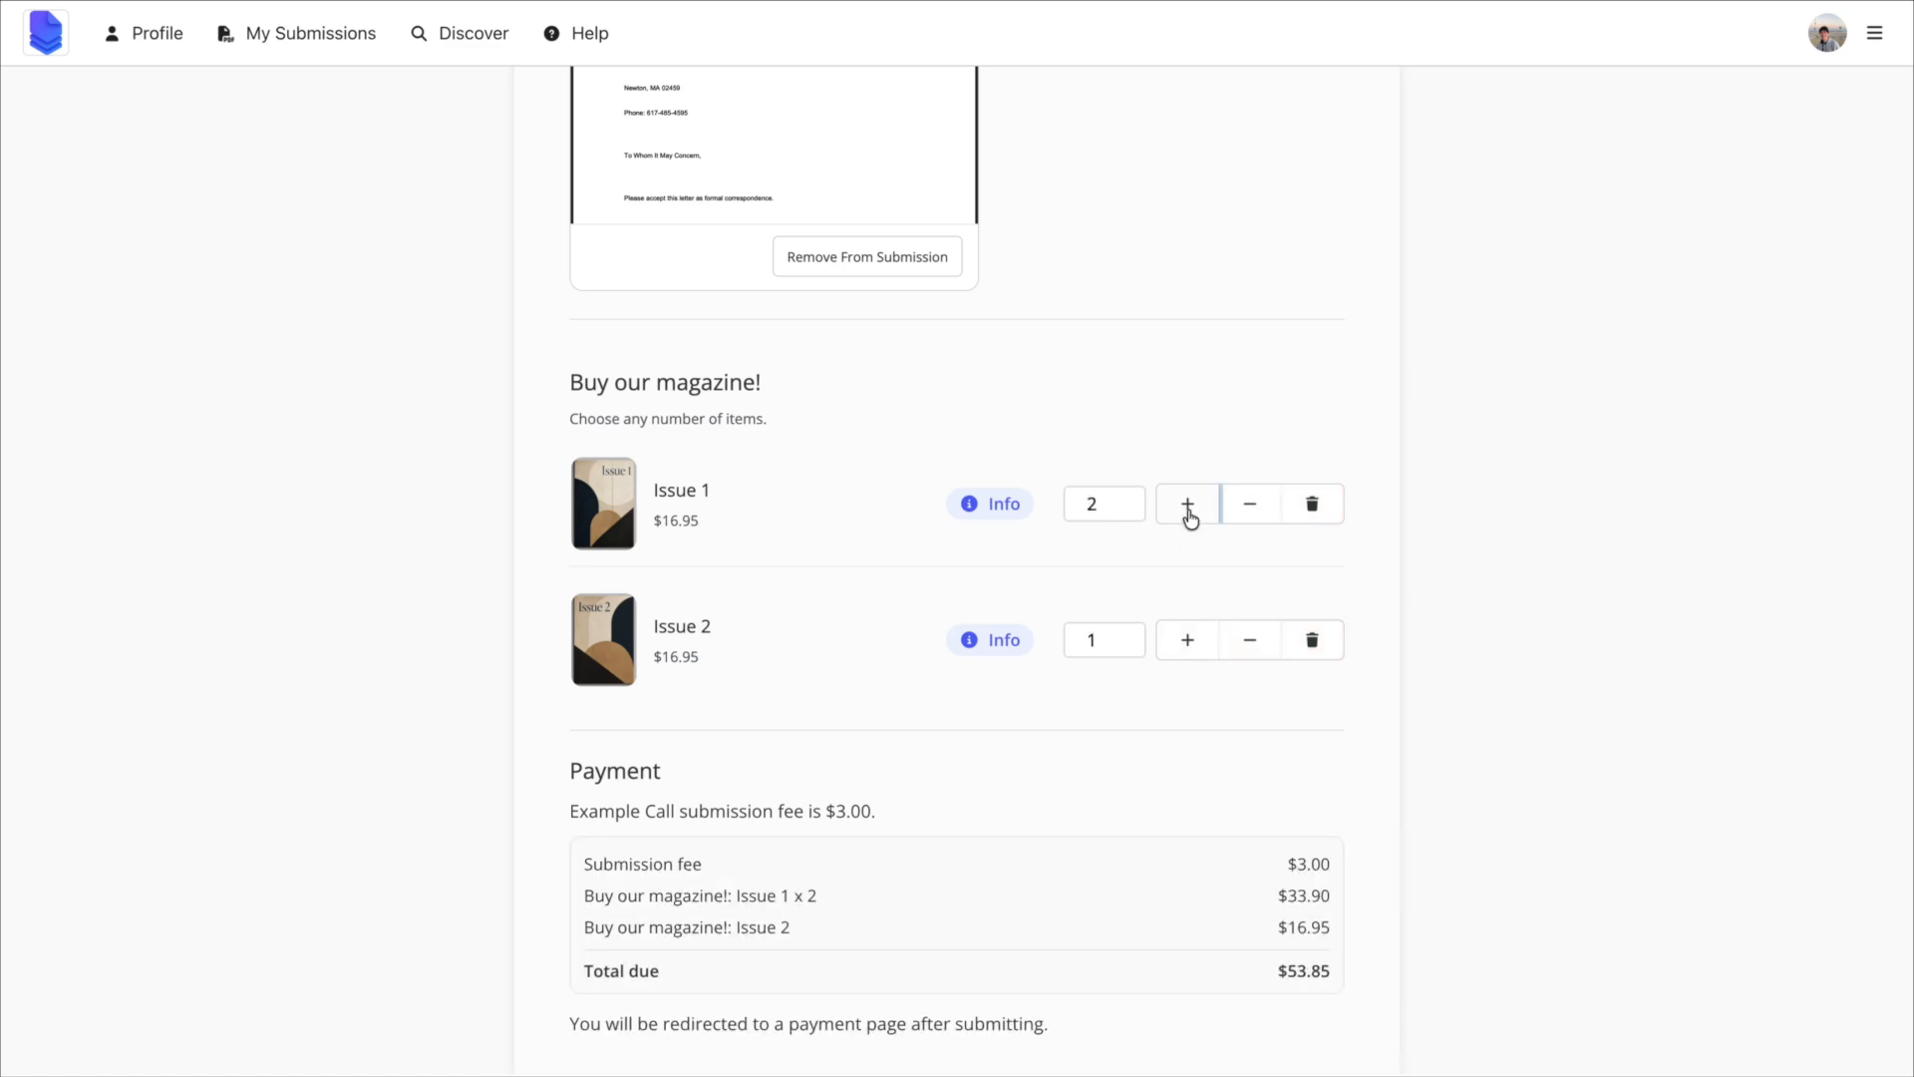
click(1187, 638)
- Set the address country to Canada and check the shipping charge for the magazine add-ons
scroll(615, 730, up, 15)
click(664, 756)
text(canada)
click(743, 468)
scroll(746, 478, down, 15)
scroll(743, 481, down, 1)
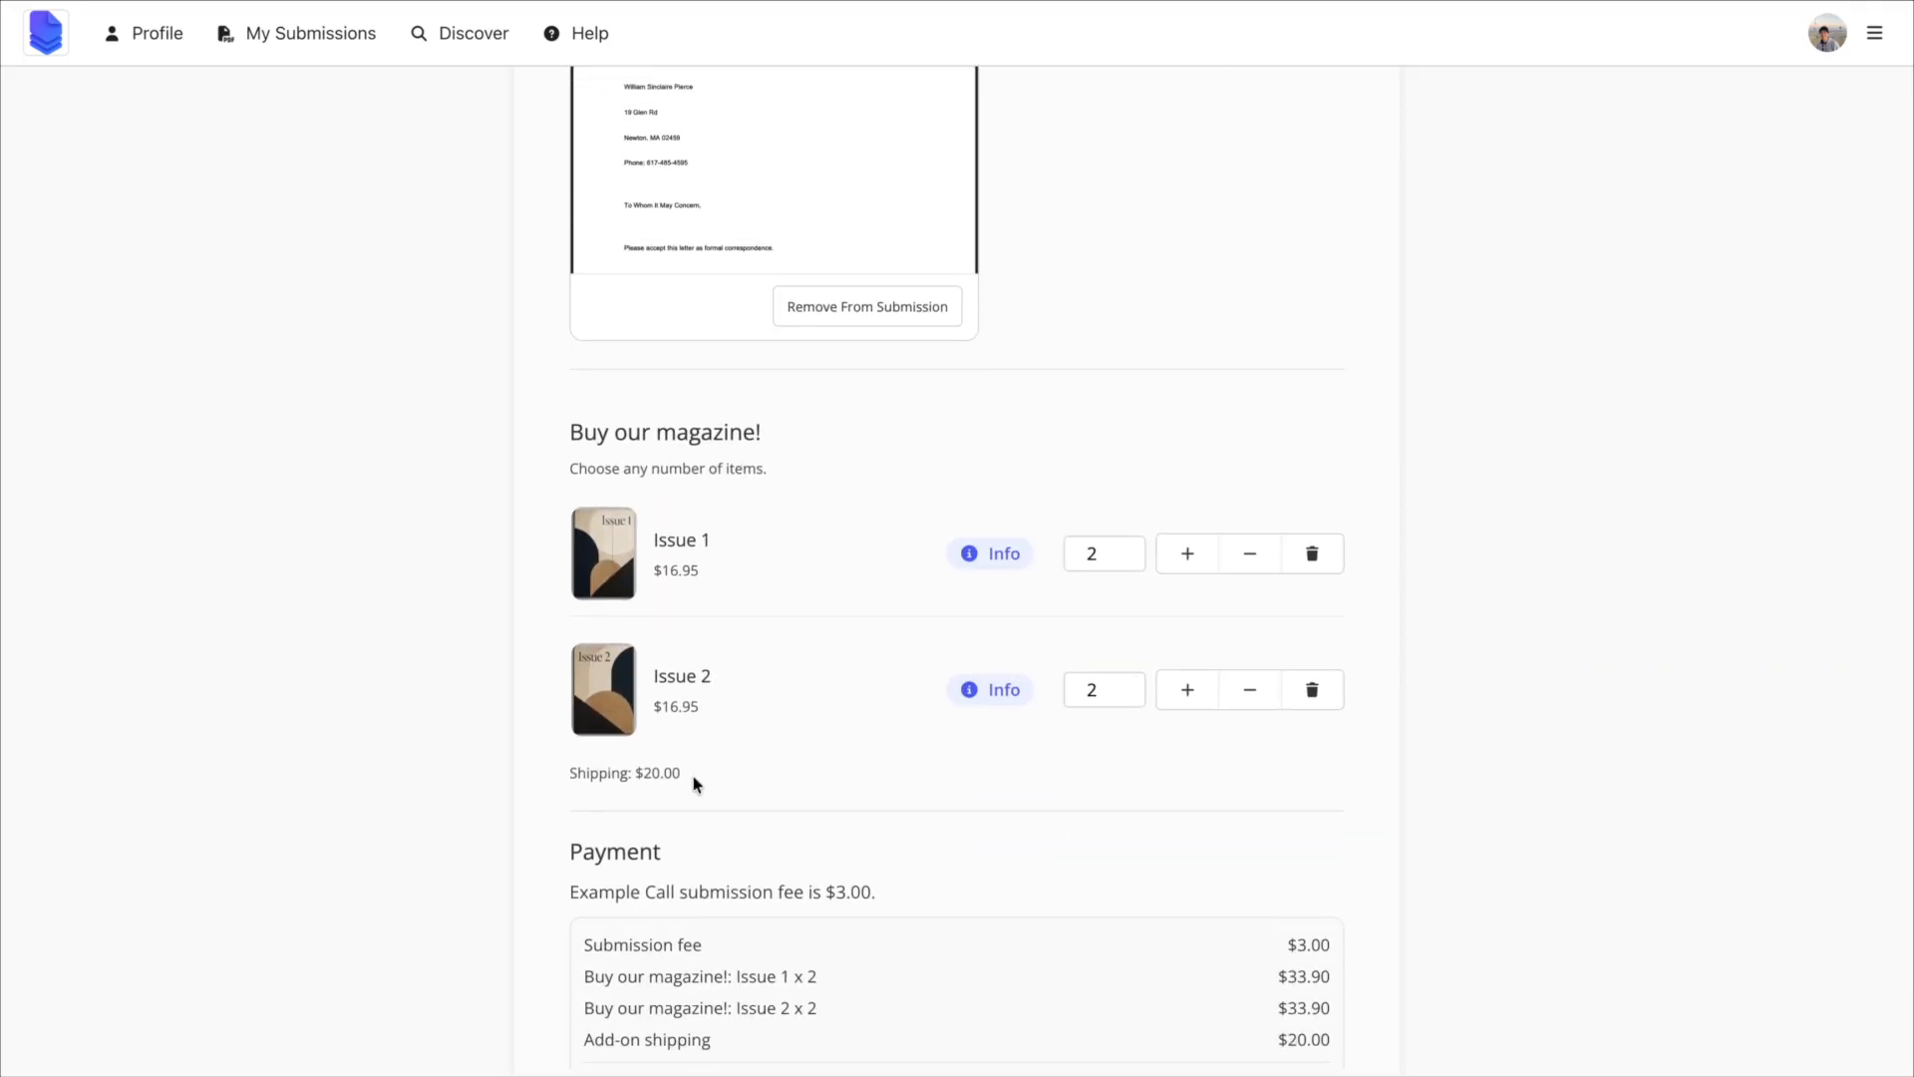
- Set the address country to Mexico and check the shipping charge for the magazine add-ons
scroll(695, 782, up, 16)
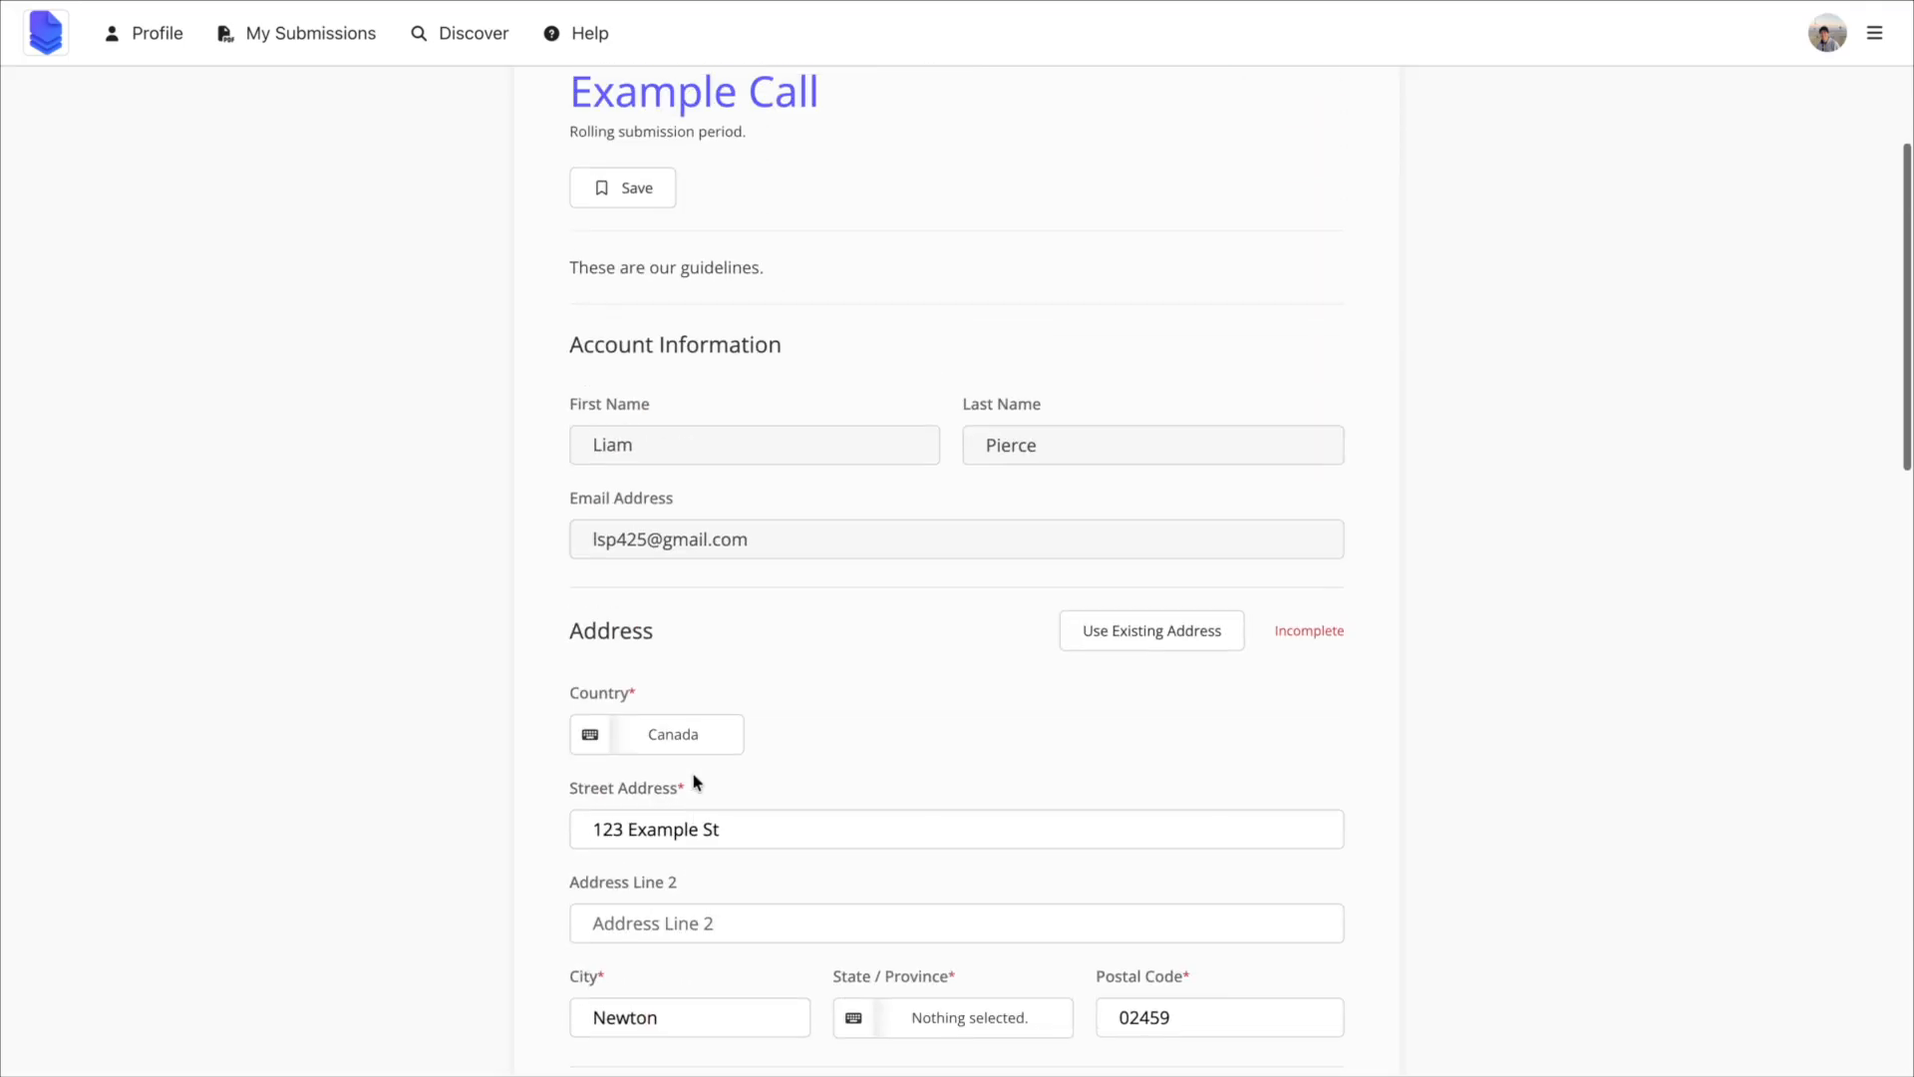
click(691, 745)
text(mexic)
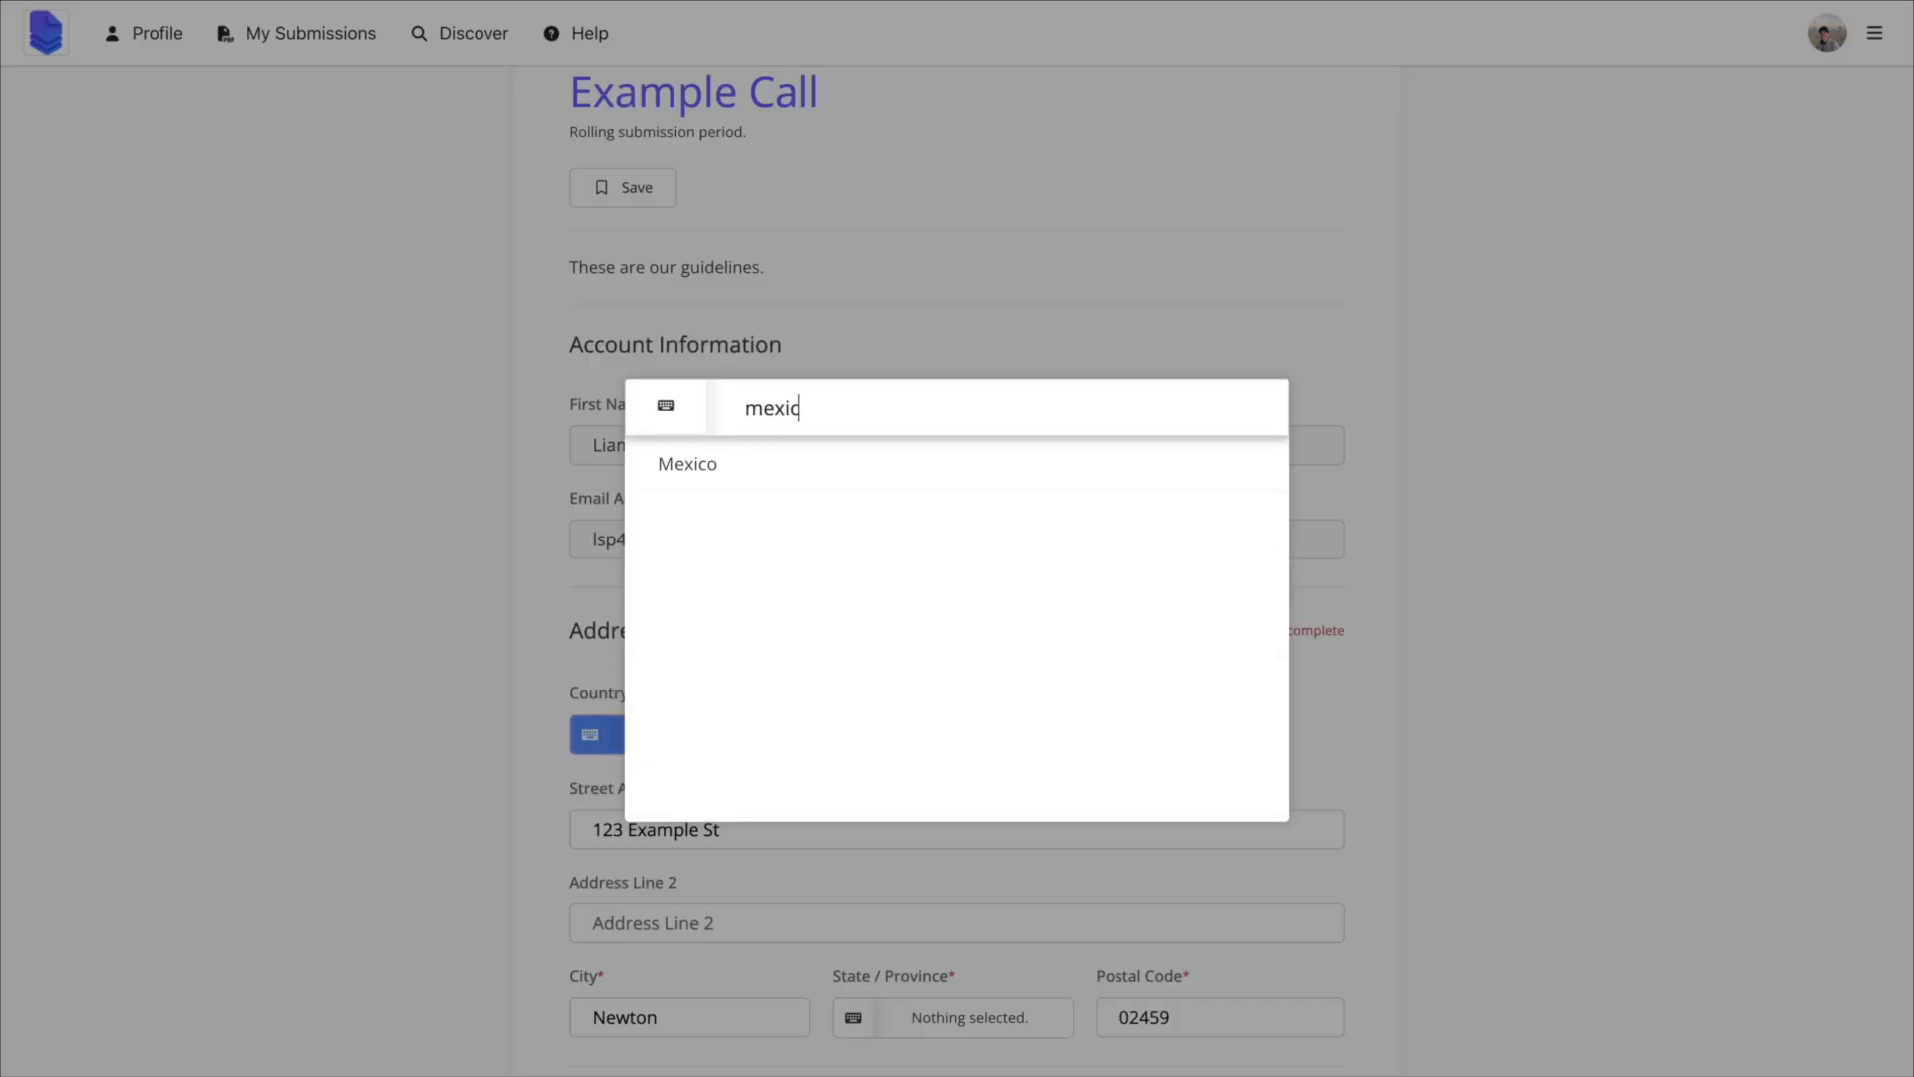
click(690, 461)
scroll(695, 460, down, 14)
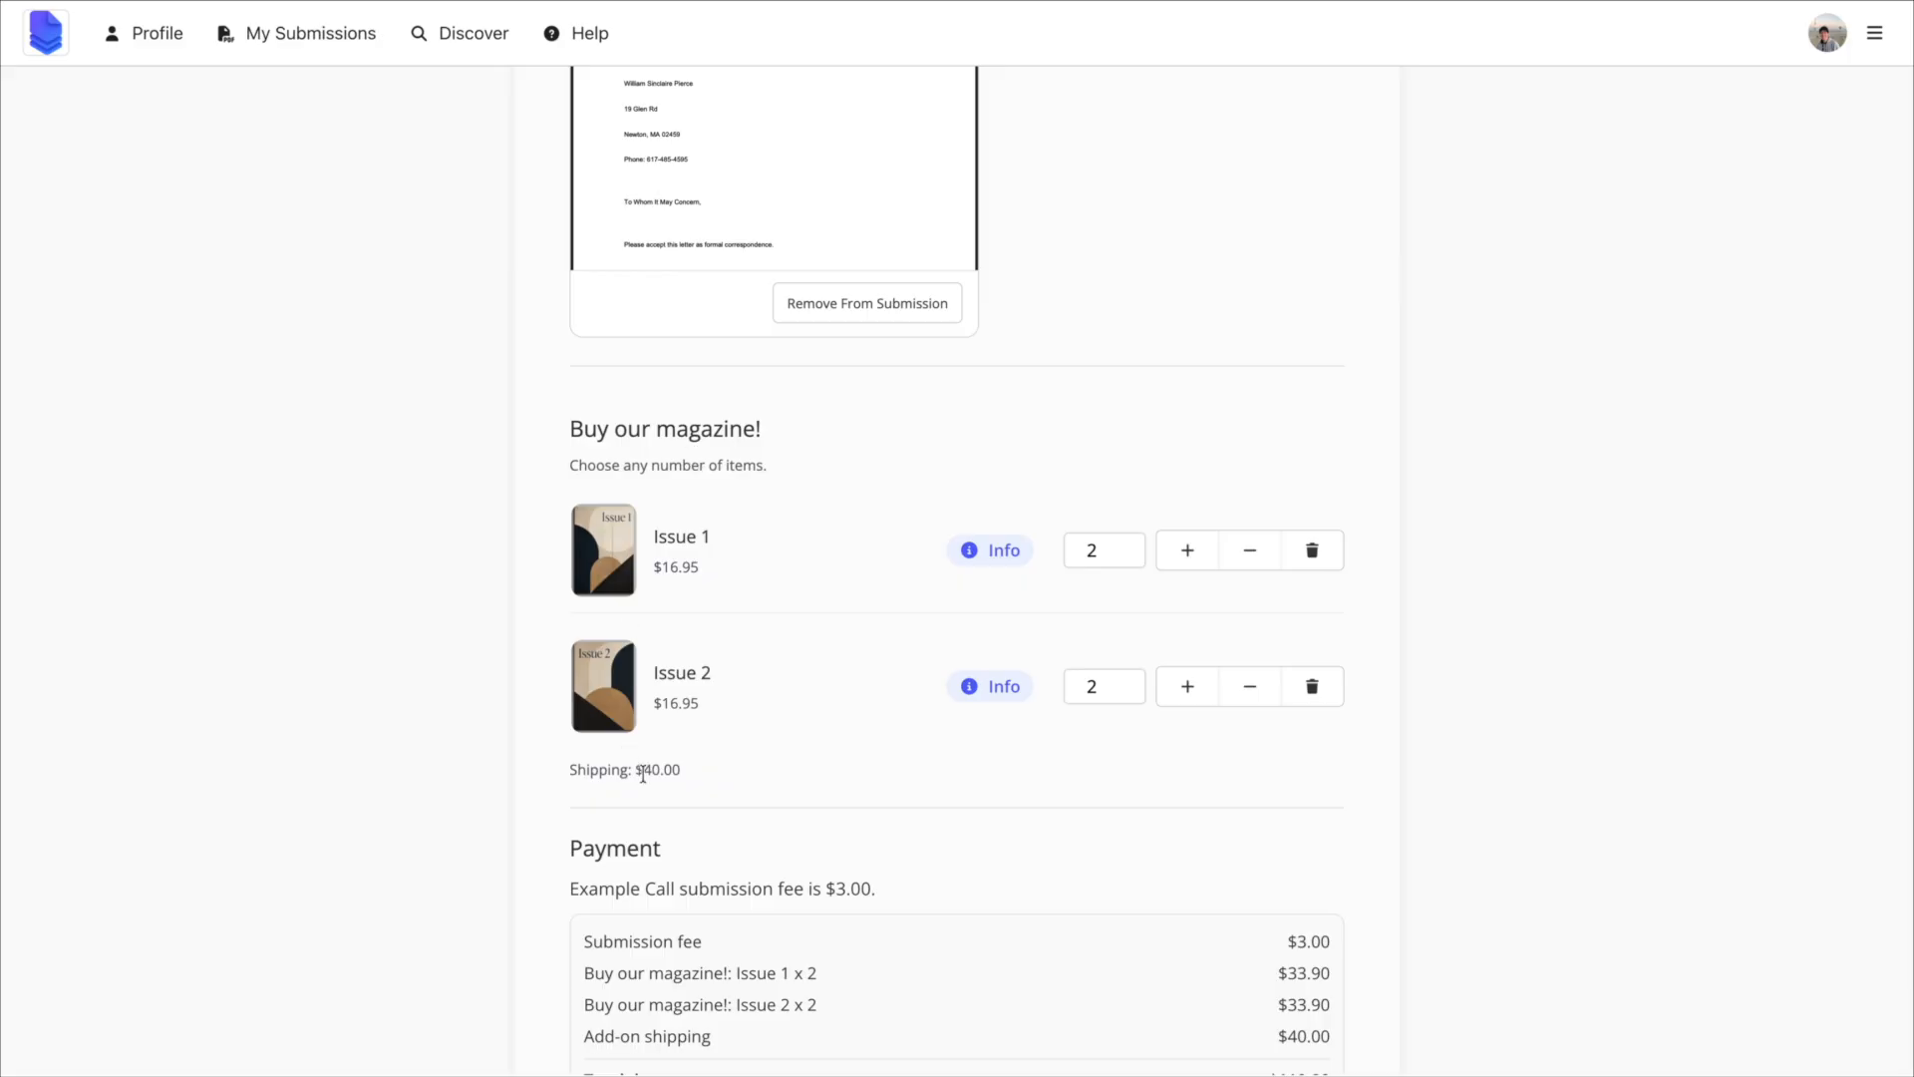
- Submit the form and pay the total due with the saved Visa card
scroll(666, 779, down, 3)
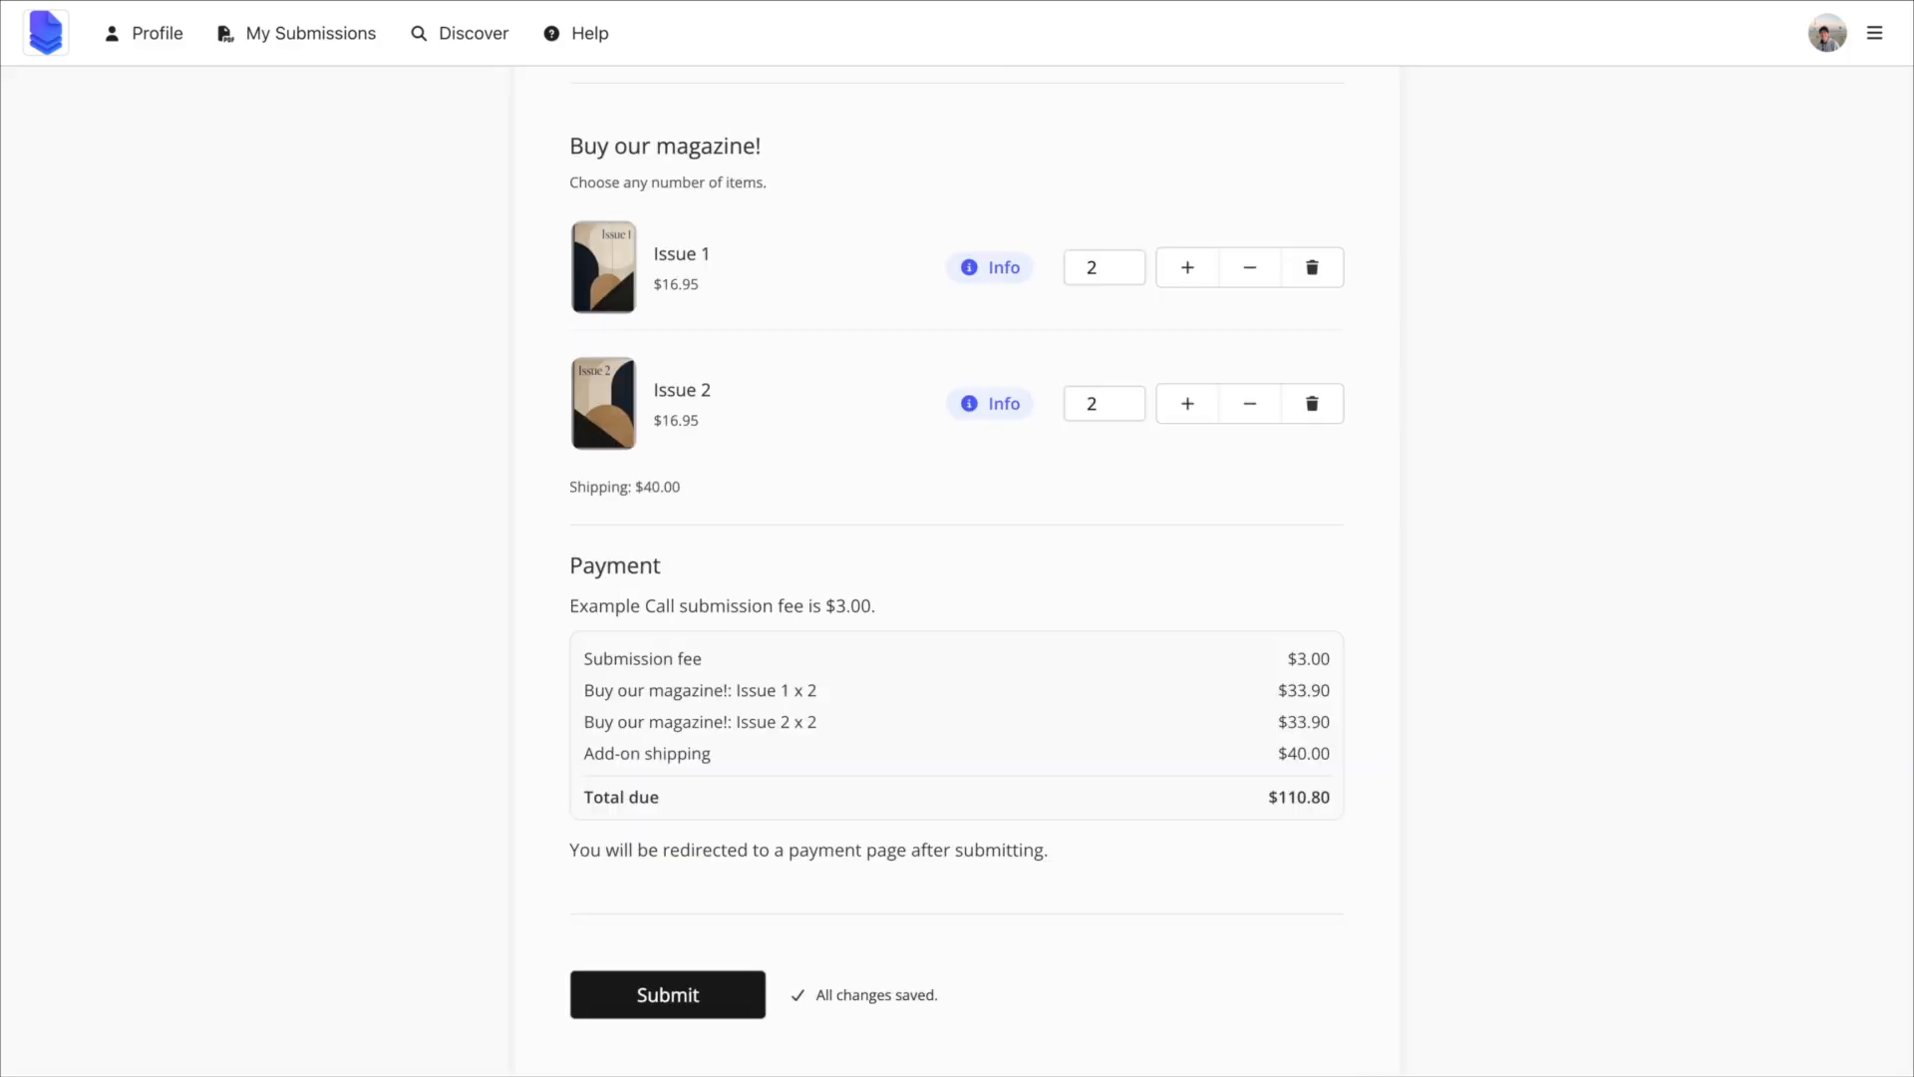
click(695, 997)
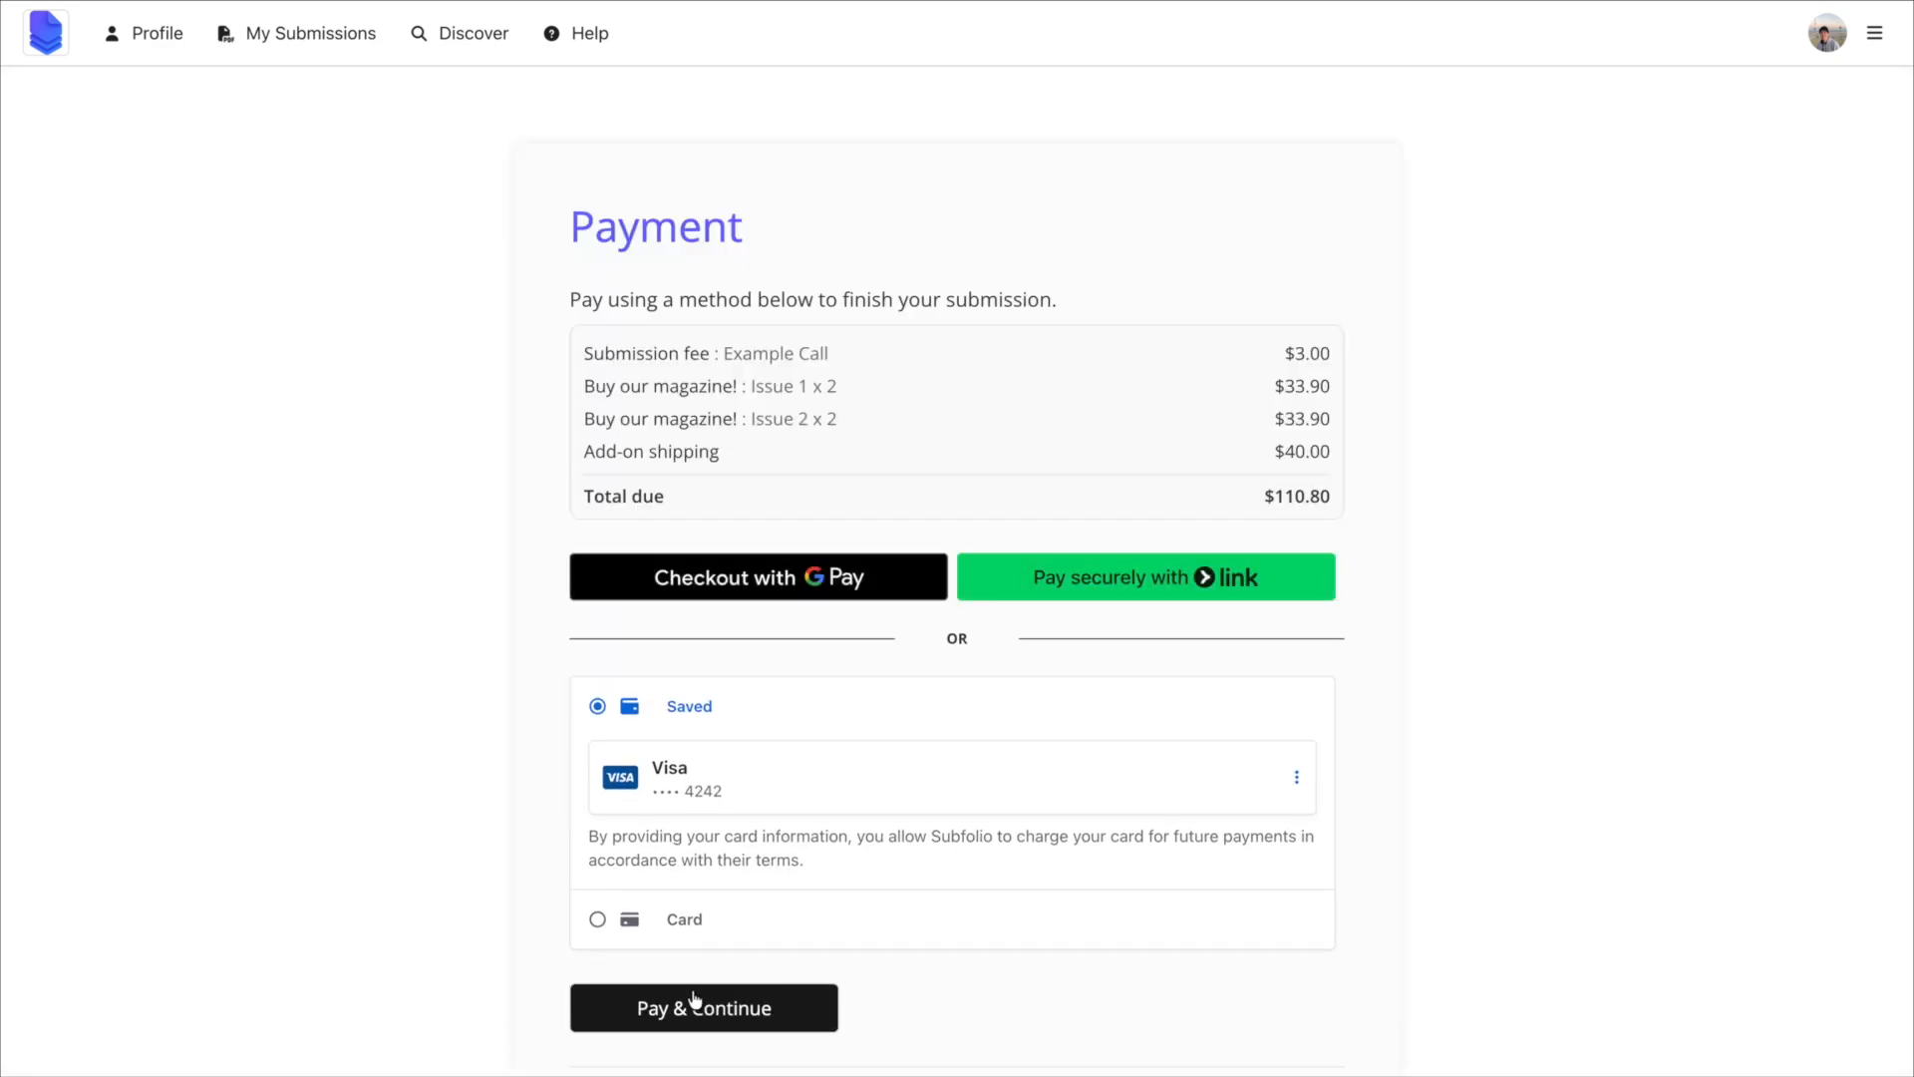
click(697, 1005)
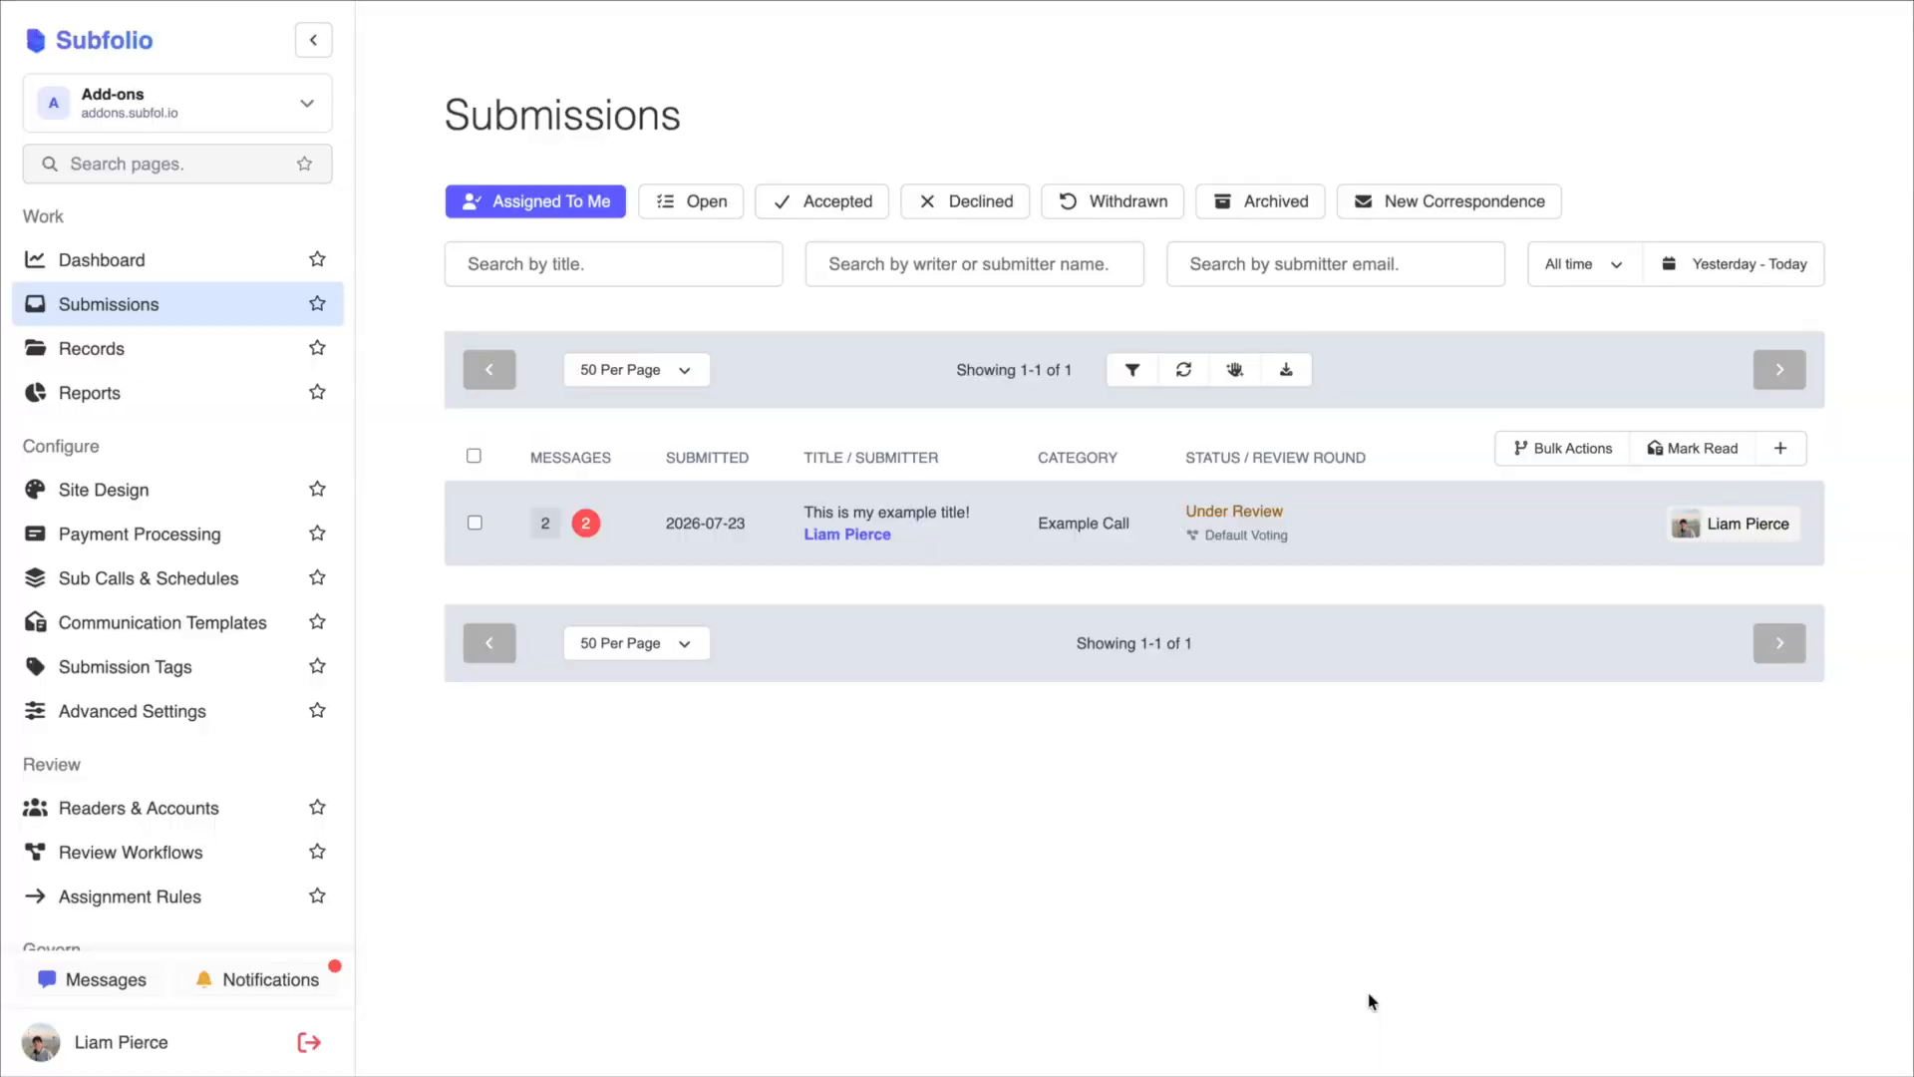
- Open the submission "This is my example title!" and look through its details
click(1057, 533)
scroll(1052, 635, down, 15)
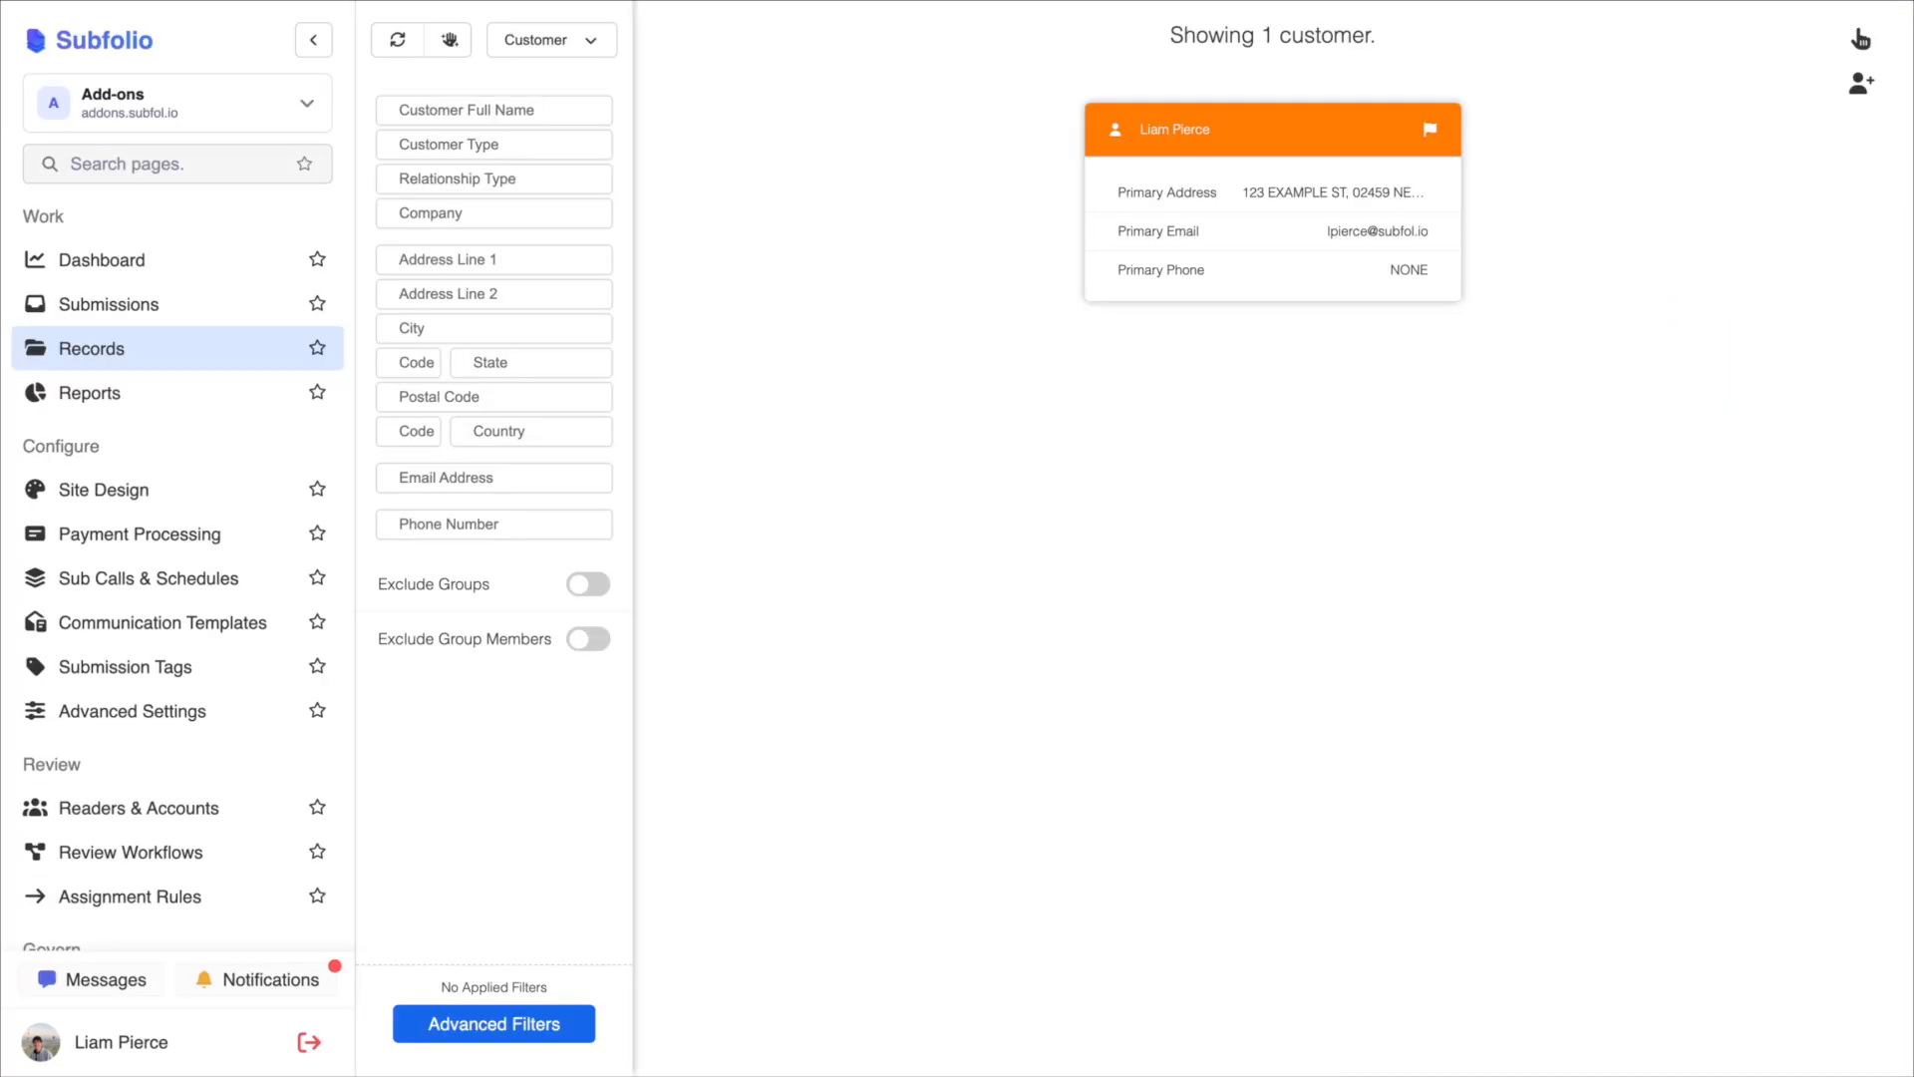
- Open the submitter's customer record and view the price breakdown and note of the product sale
click(1301, 151)
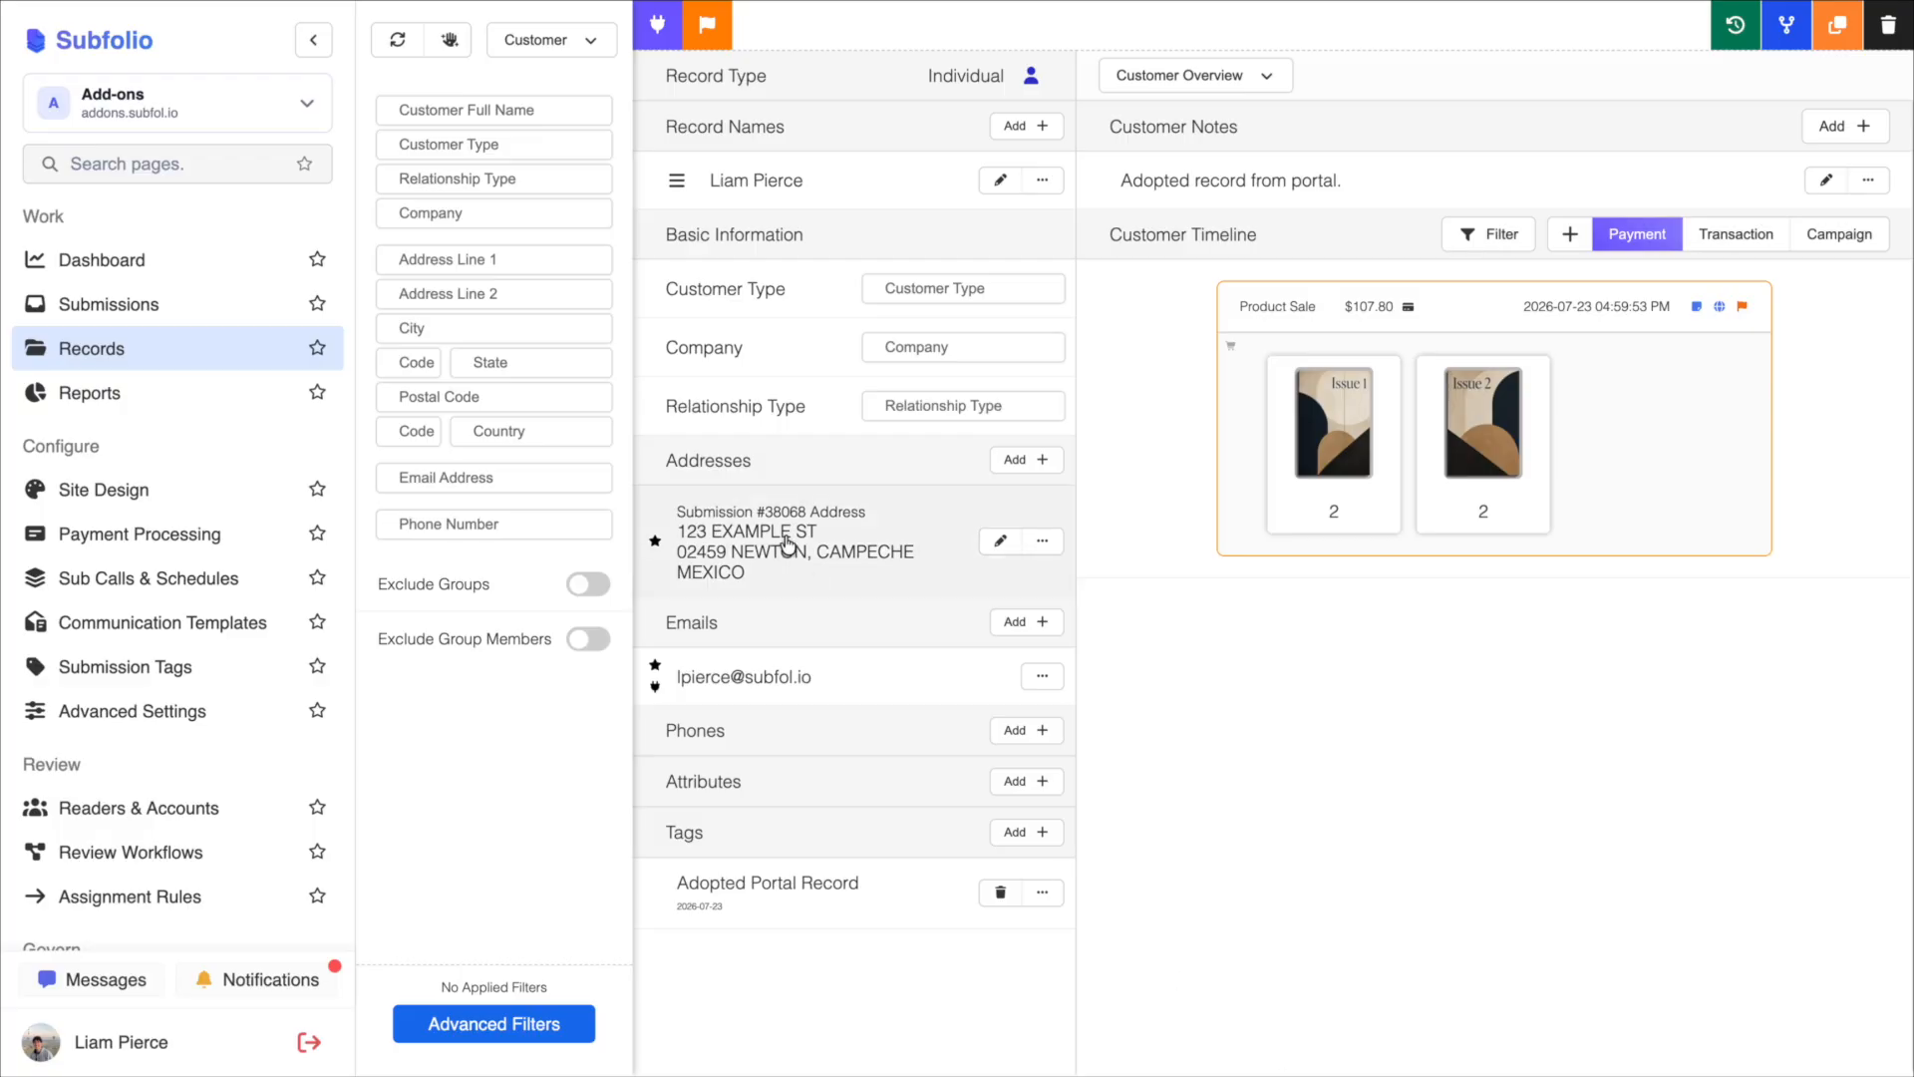
click(1368, 311)
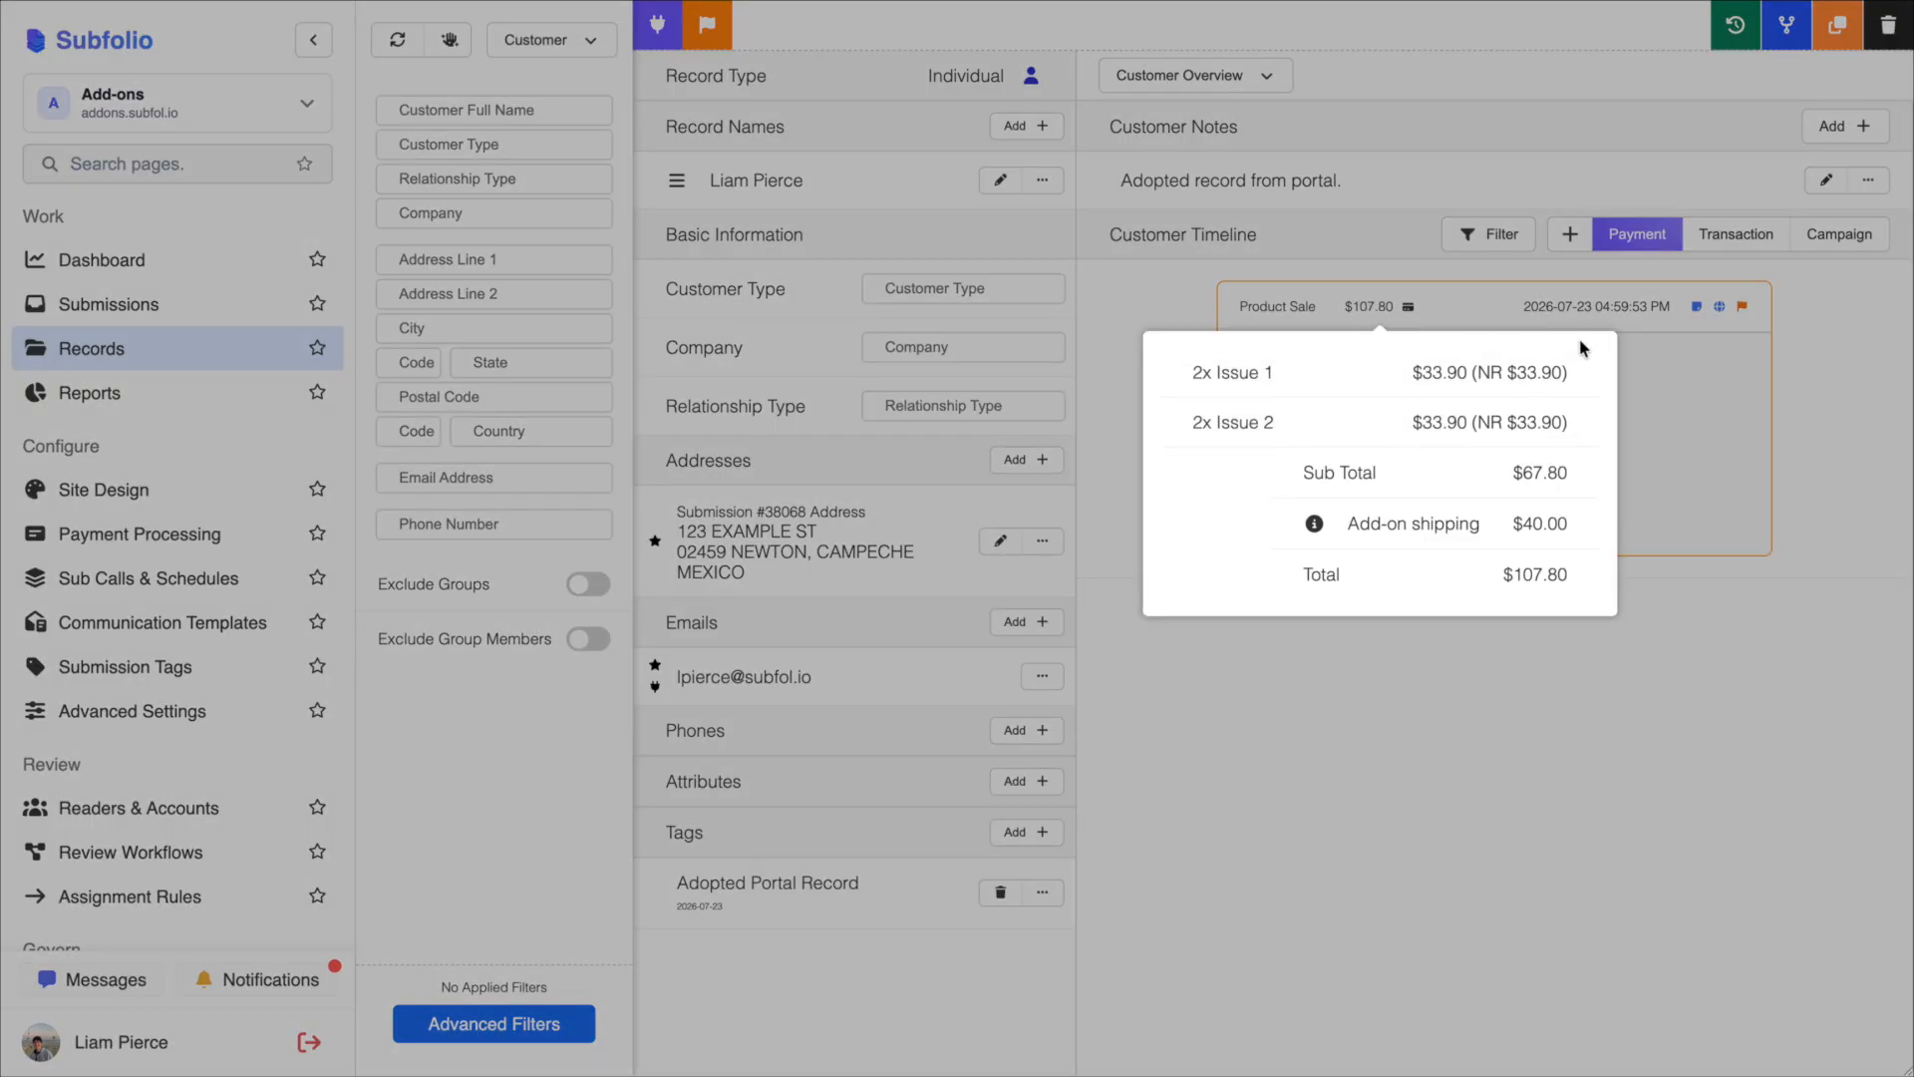
click(1595, 315)
click(1696, 309)
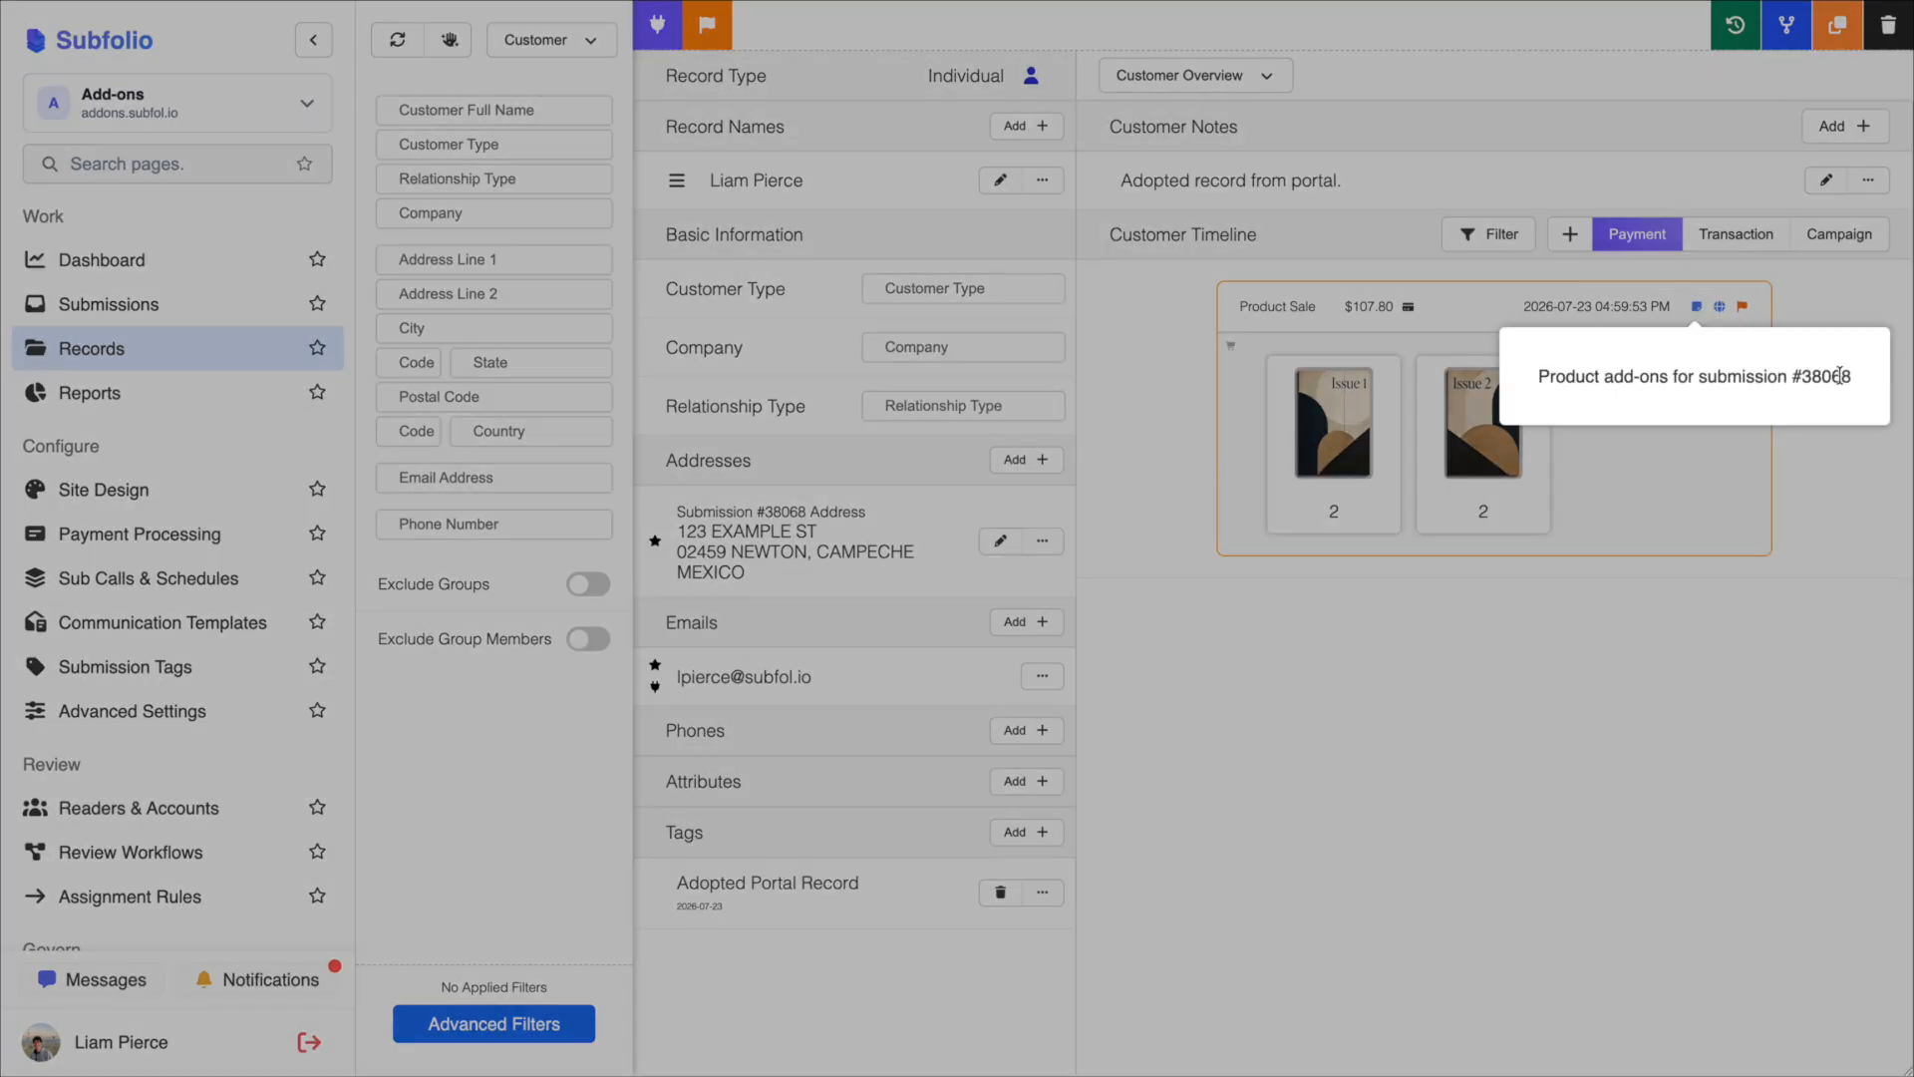
click(1810, 315)
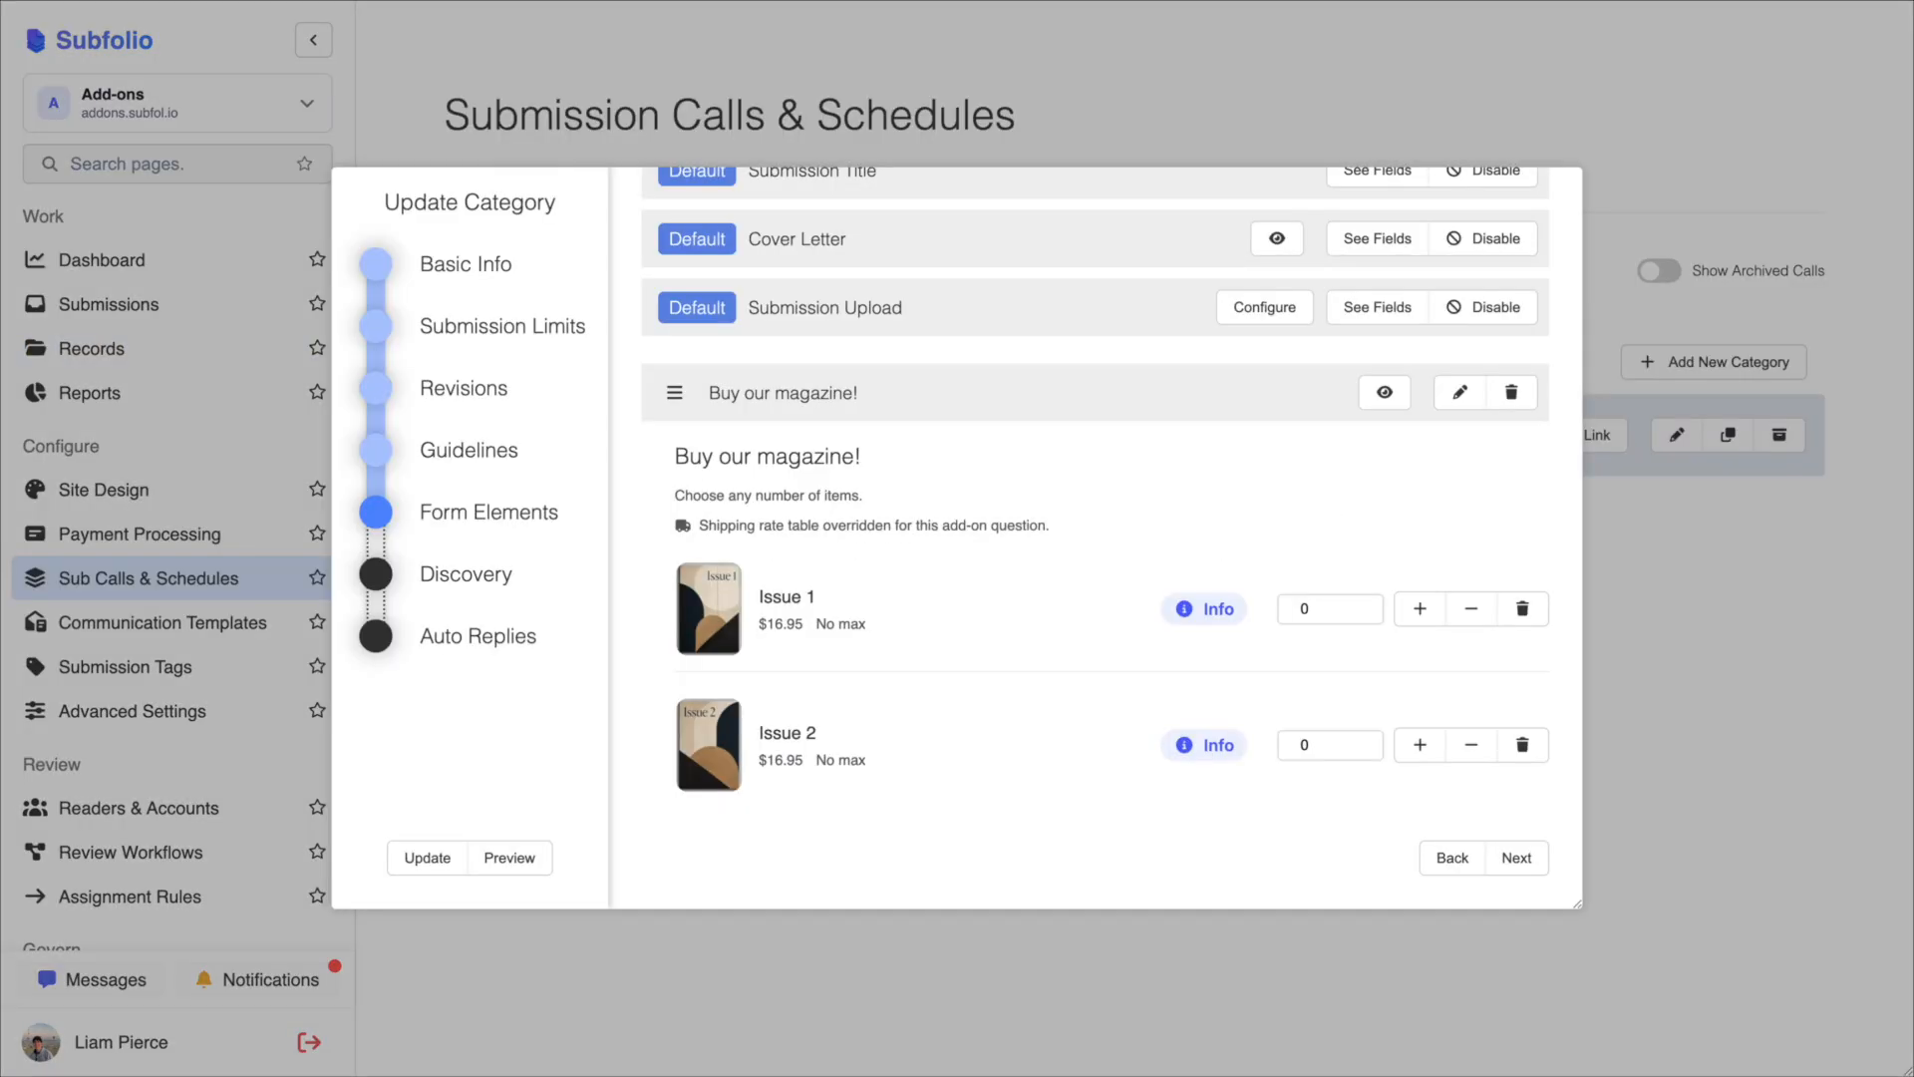
- Add a custom form element titled "Subscribe!" with the type Subscription Add-on to the submission category
scroll(1025, 702, up, 5)
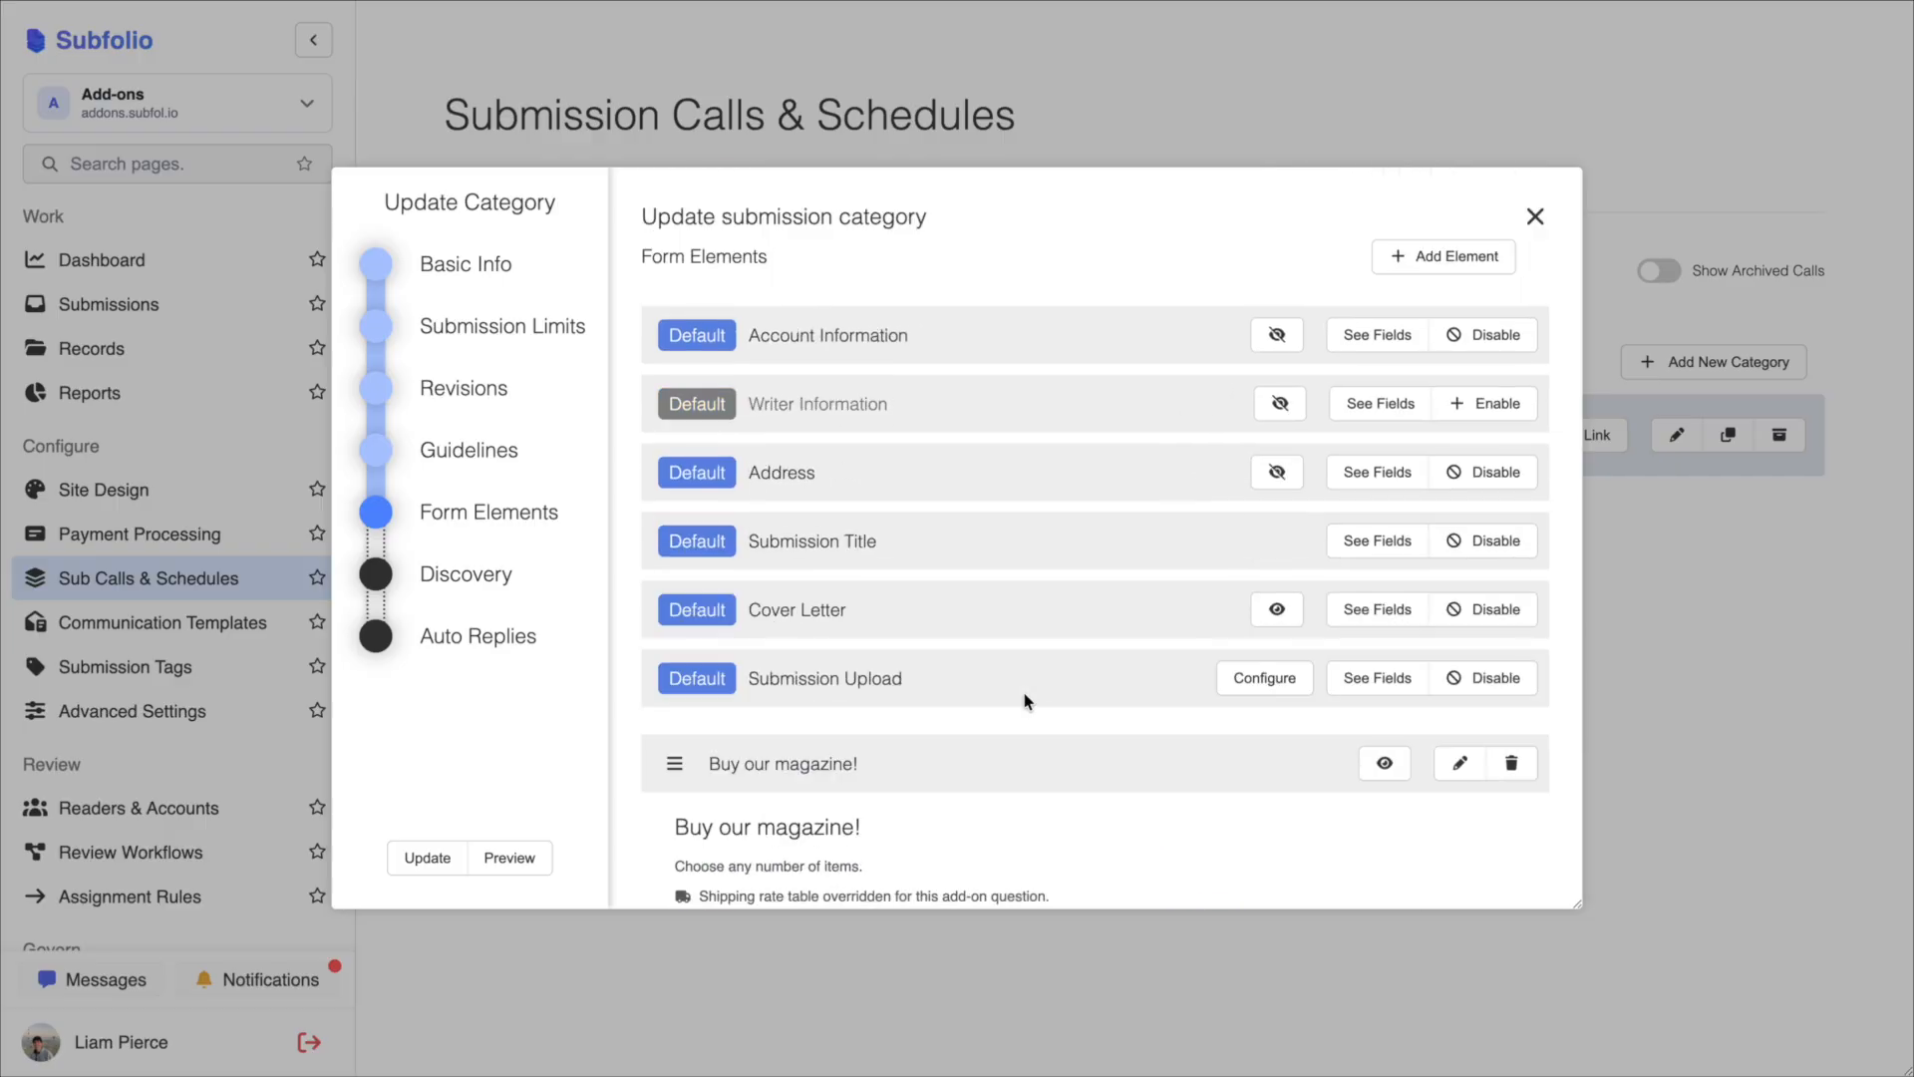
click(1456, 267)
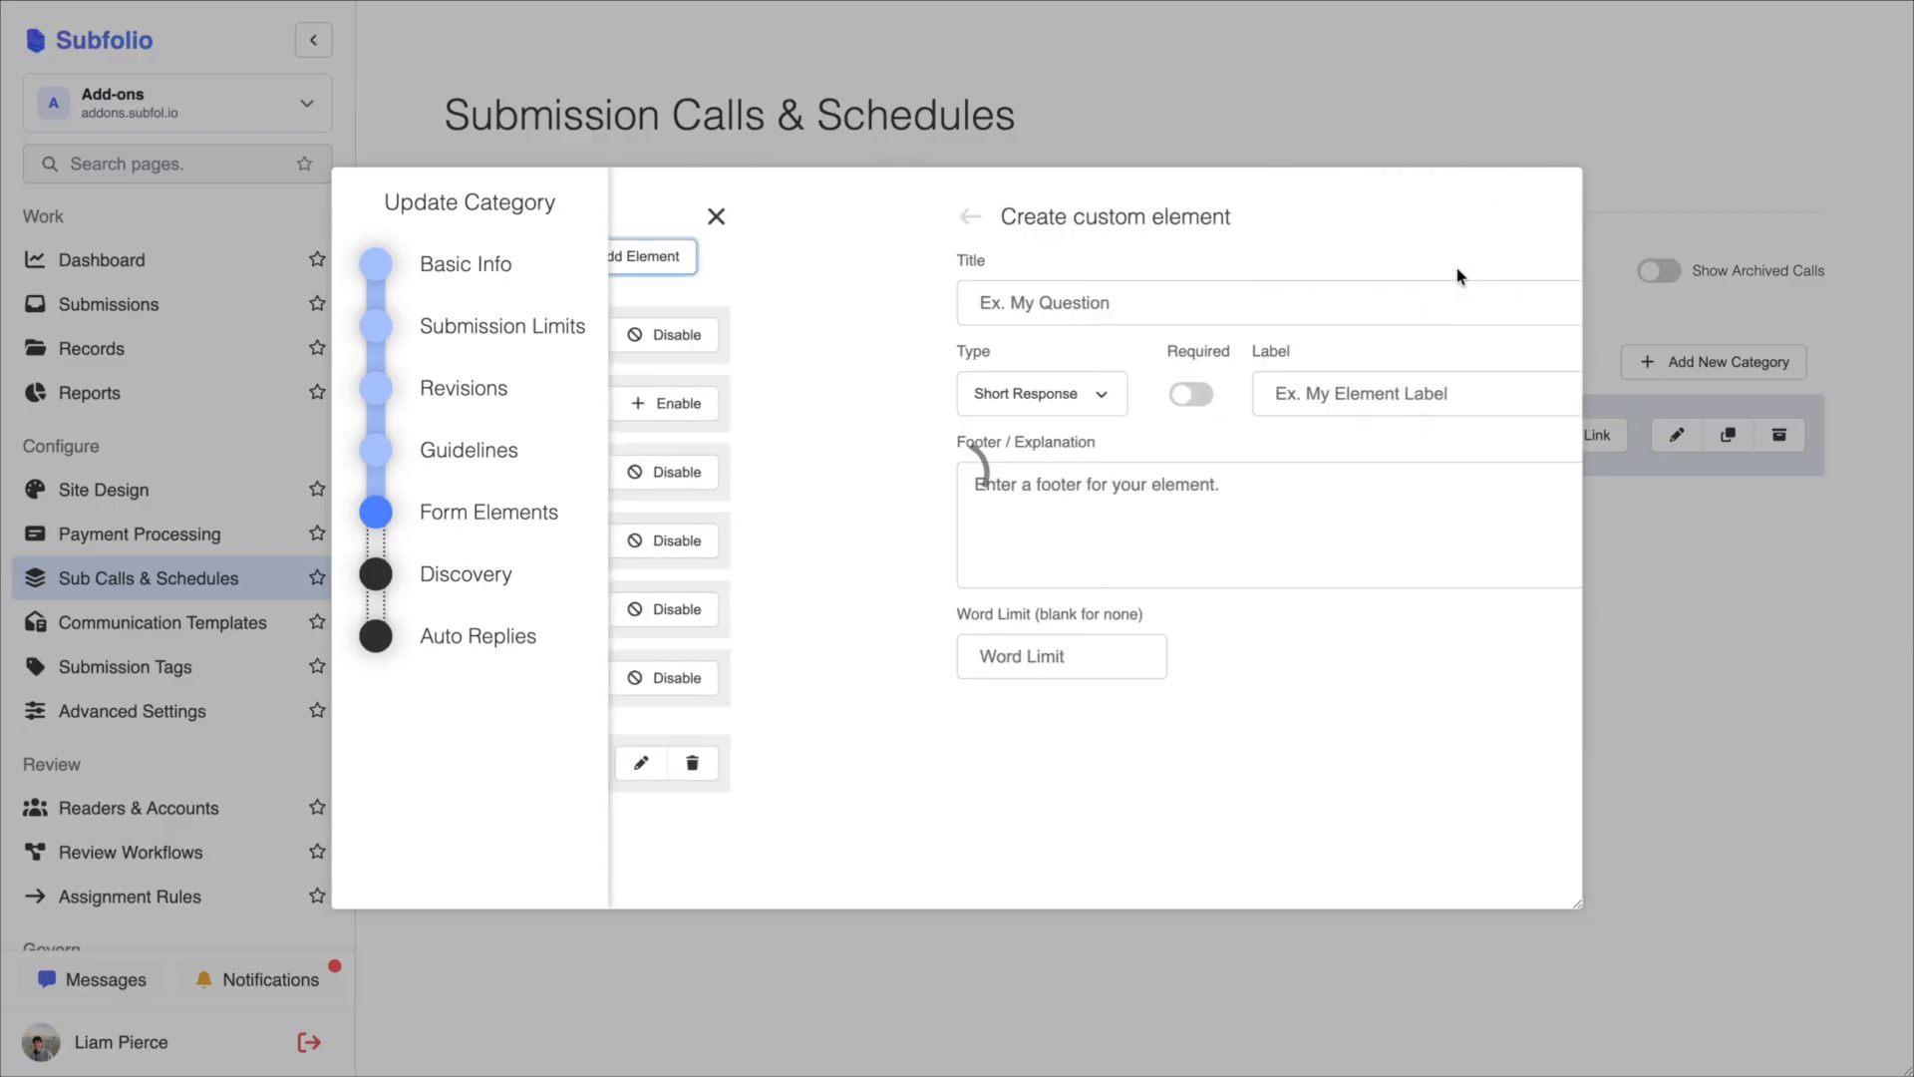
click(1215, 300)
text(Subscribe!)
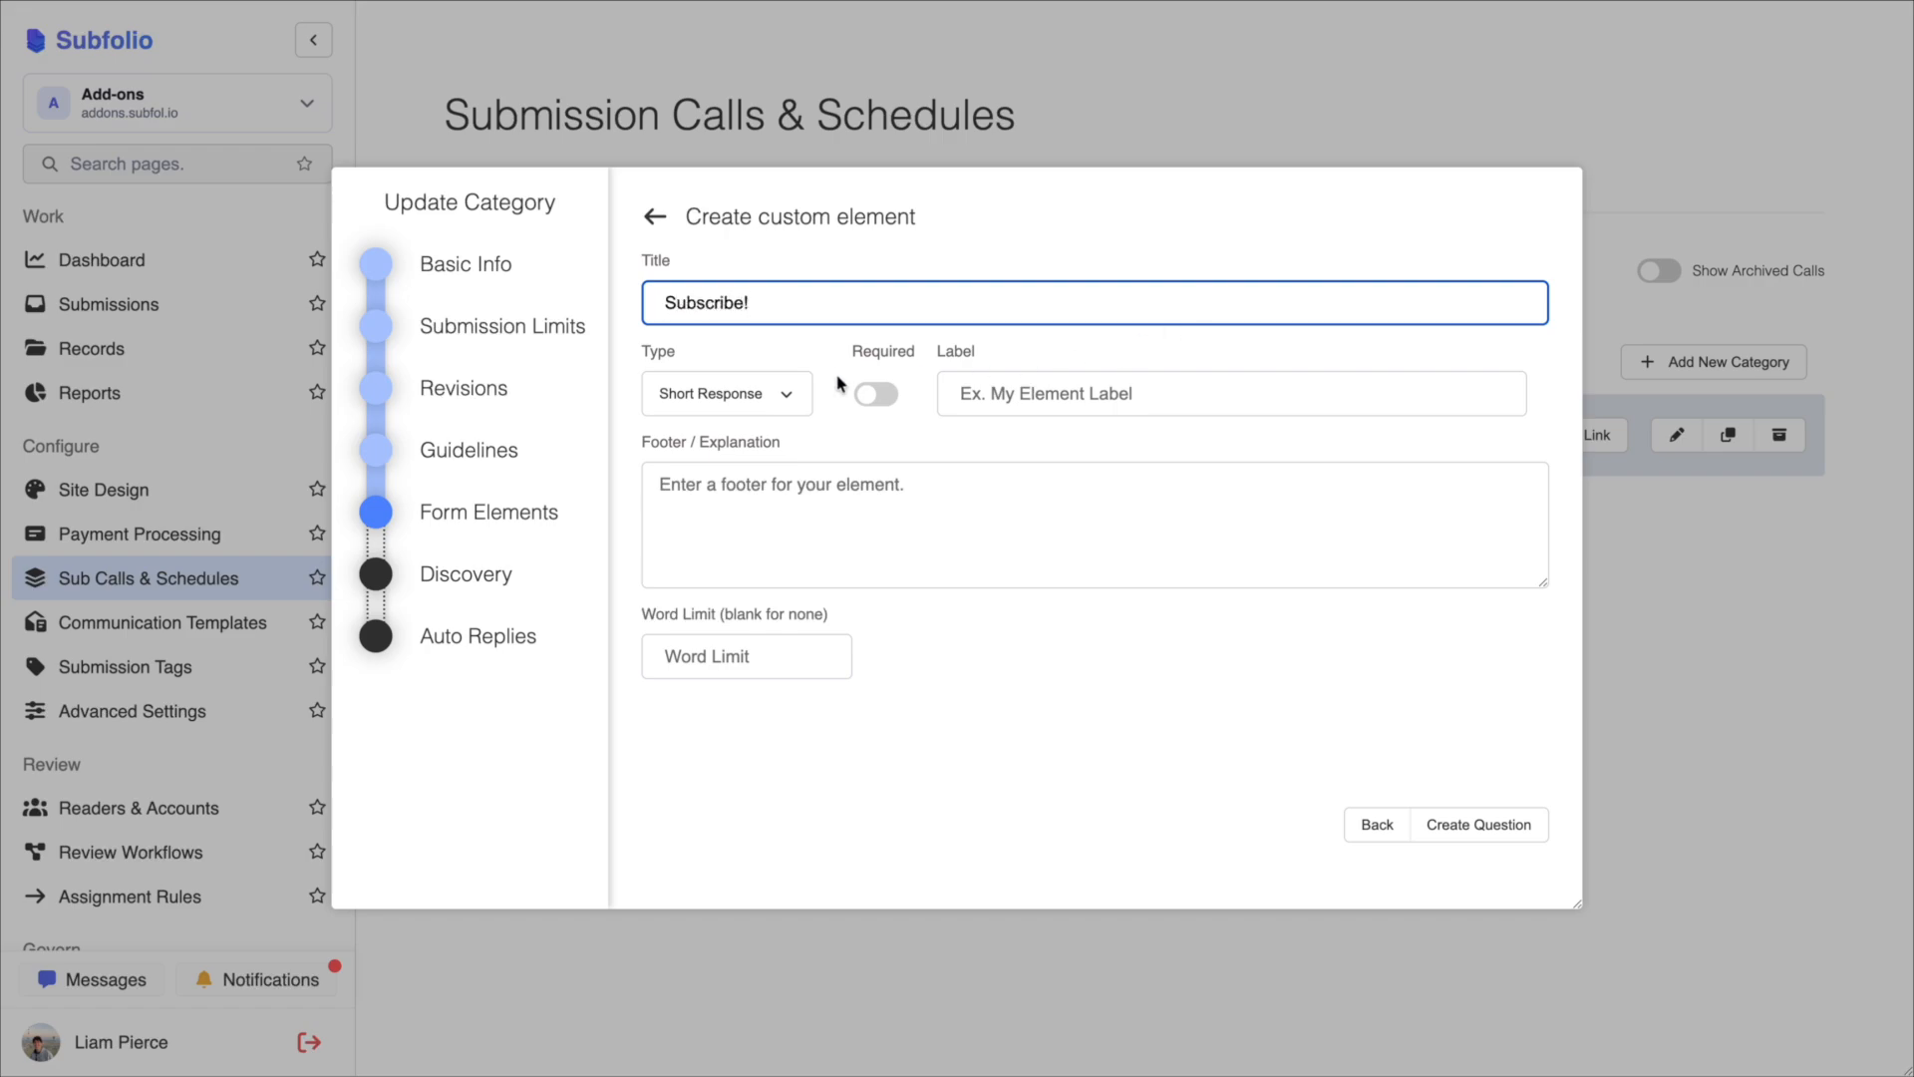
click(722, 397)
click(722, 702)
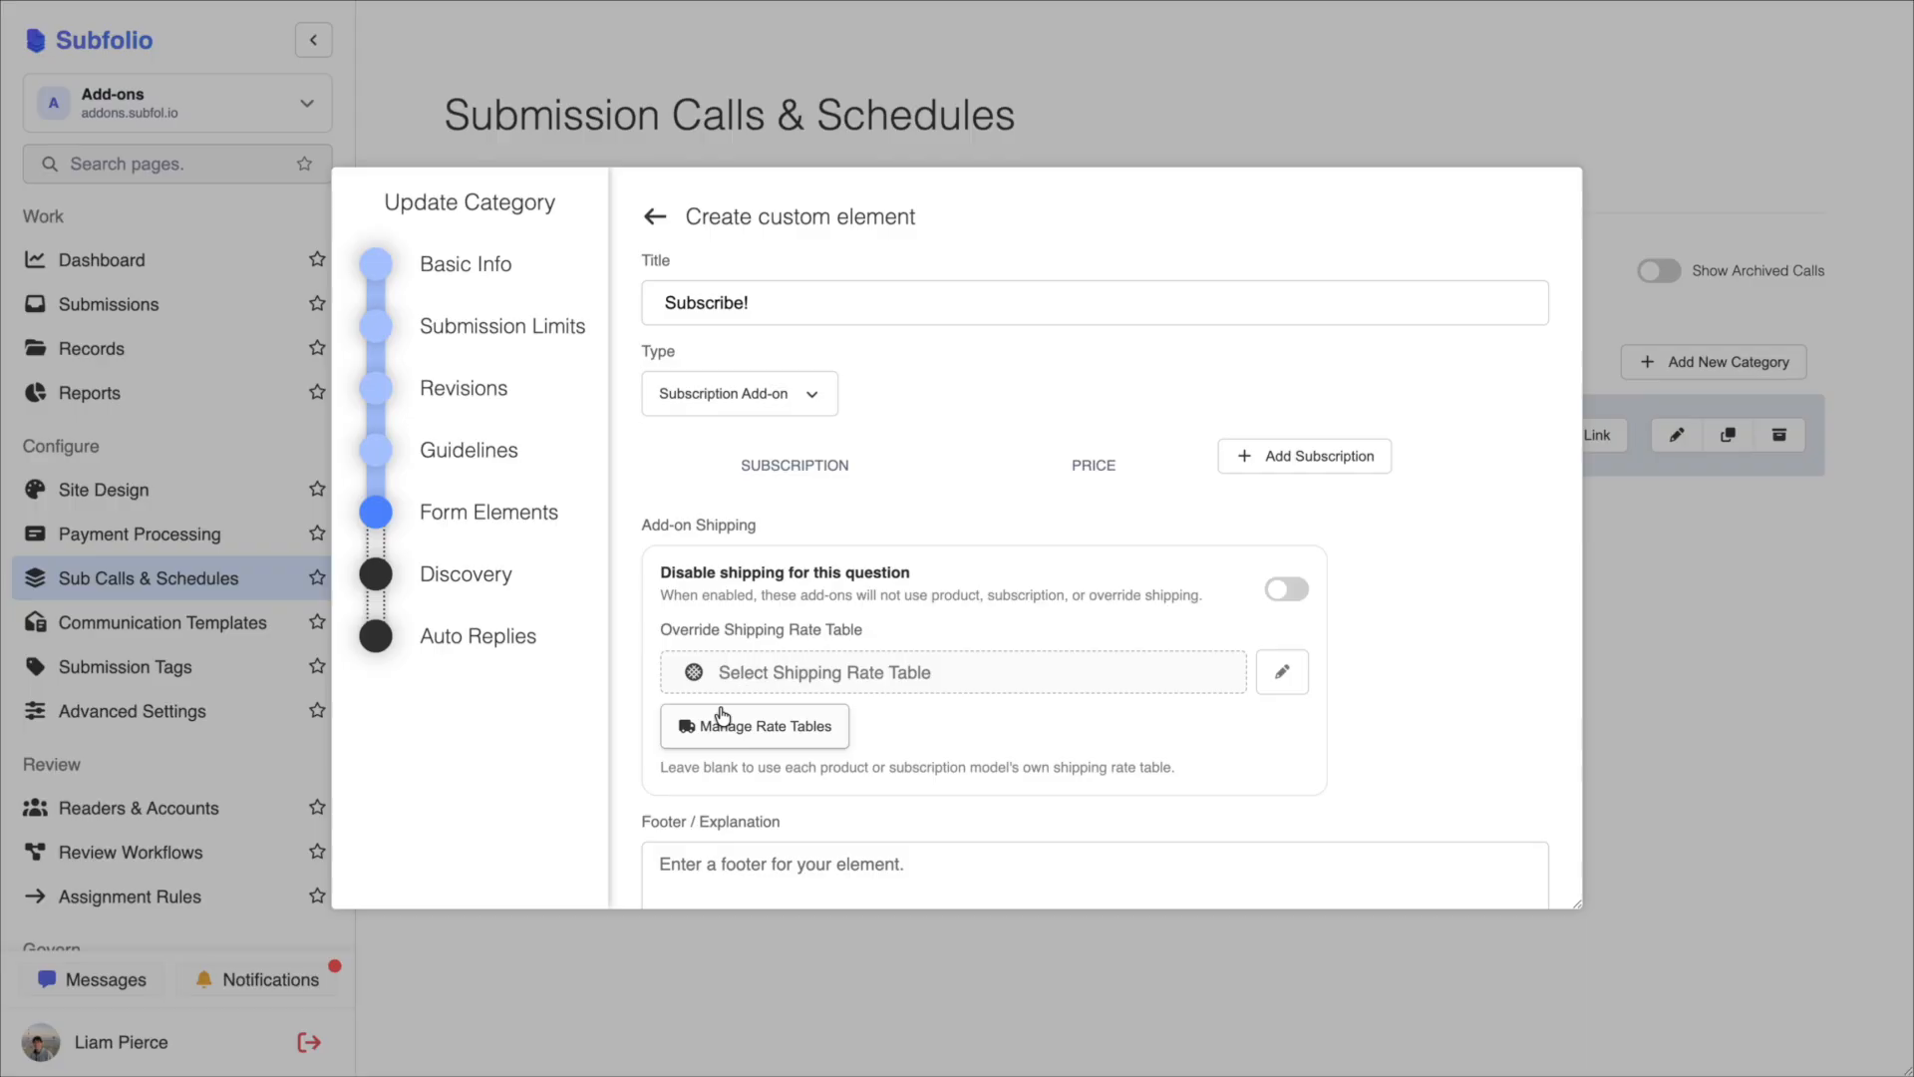
- Add the Example Magazine Paperback One Year and Two Year subscriptions to the "Subscribe!" question
click(1329, 457)
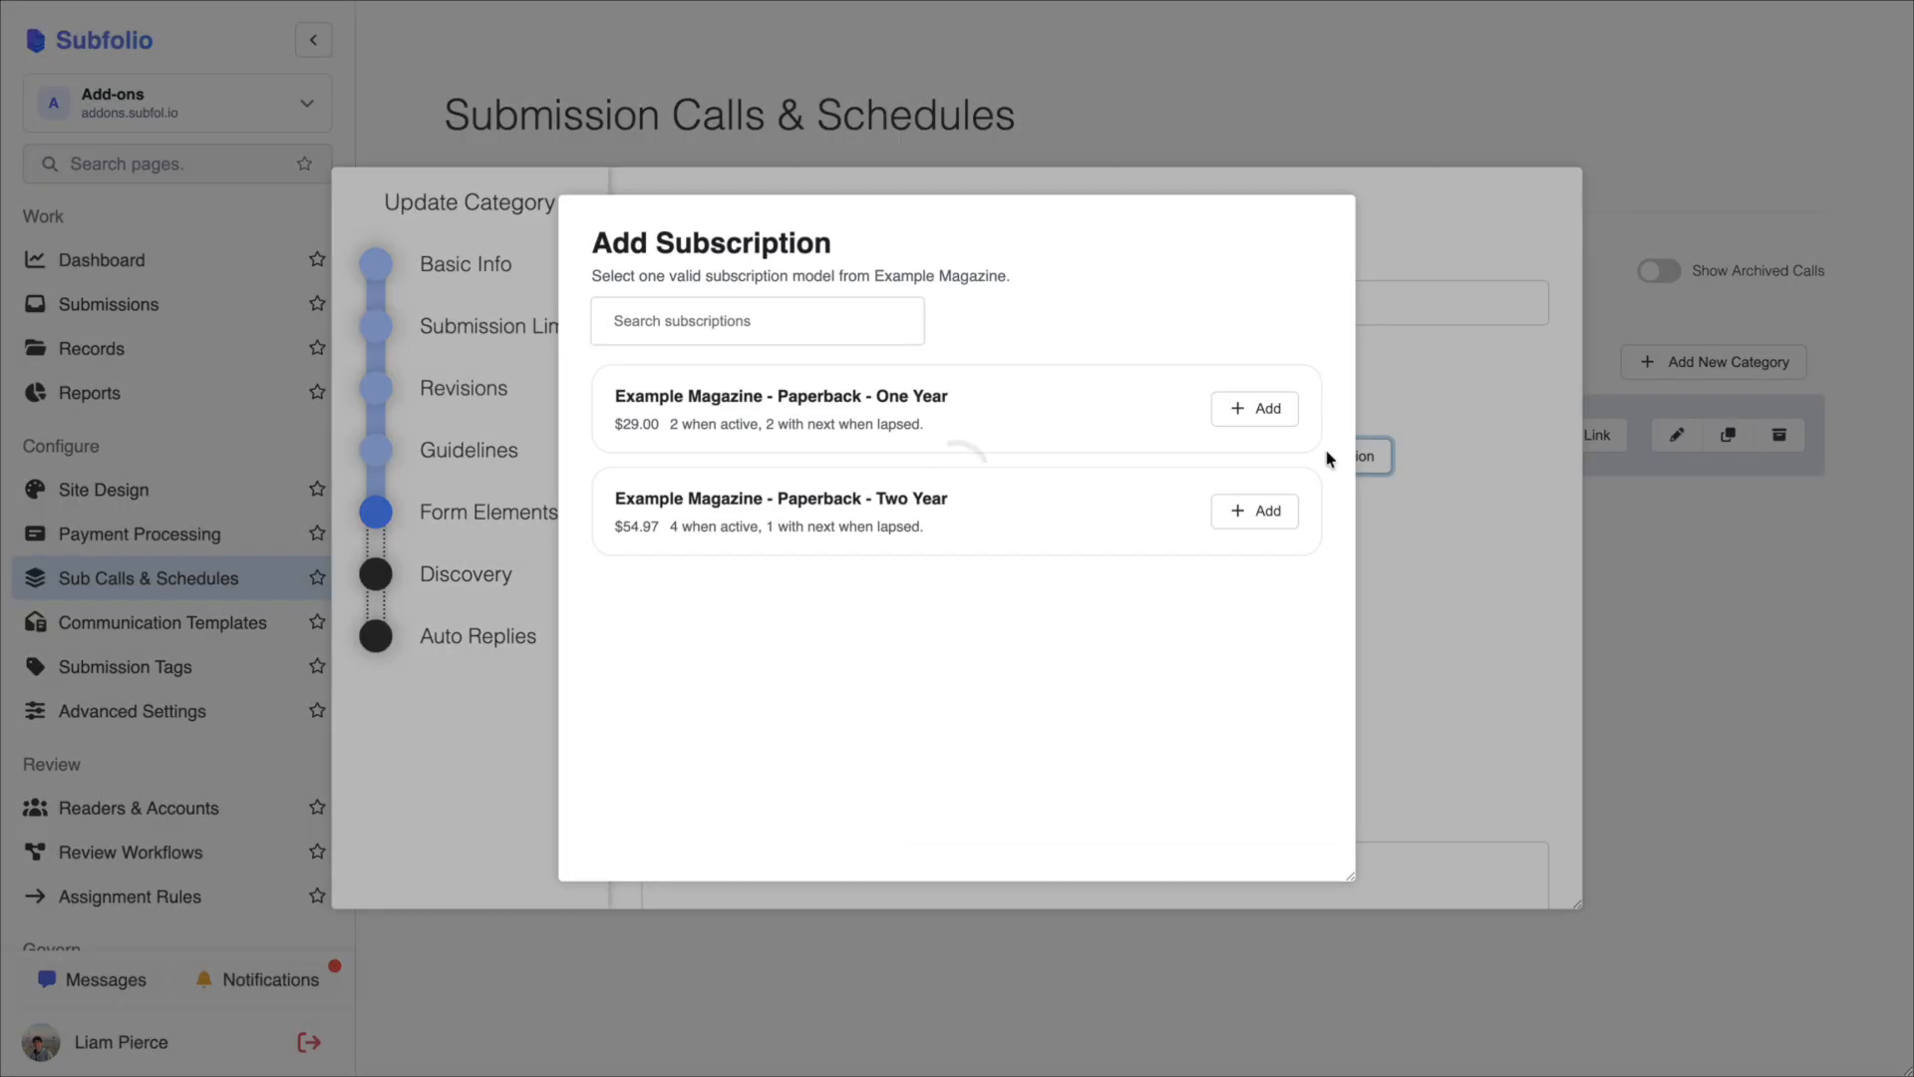
click(1254, 408)
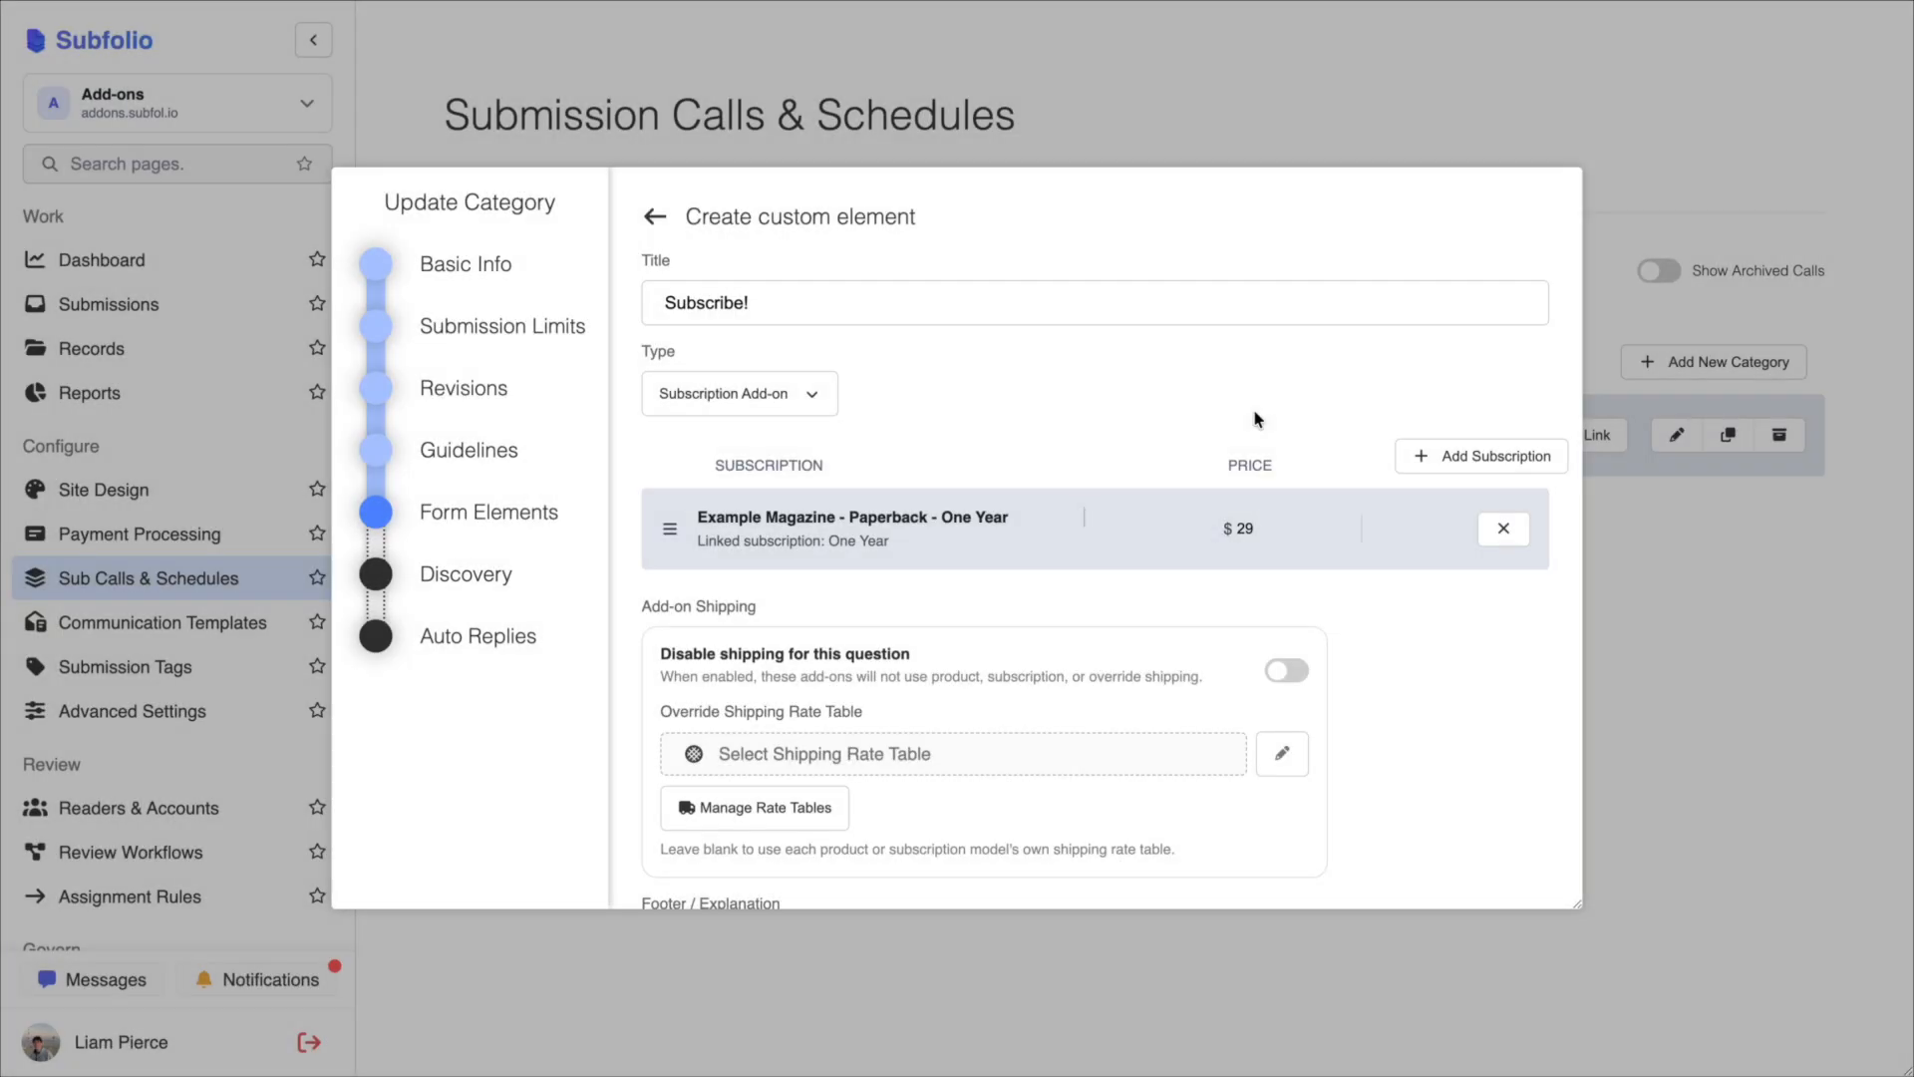
click(1470, 457)
click(1254, 511)
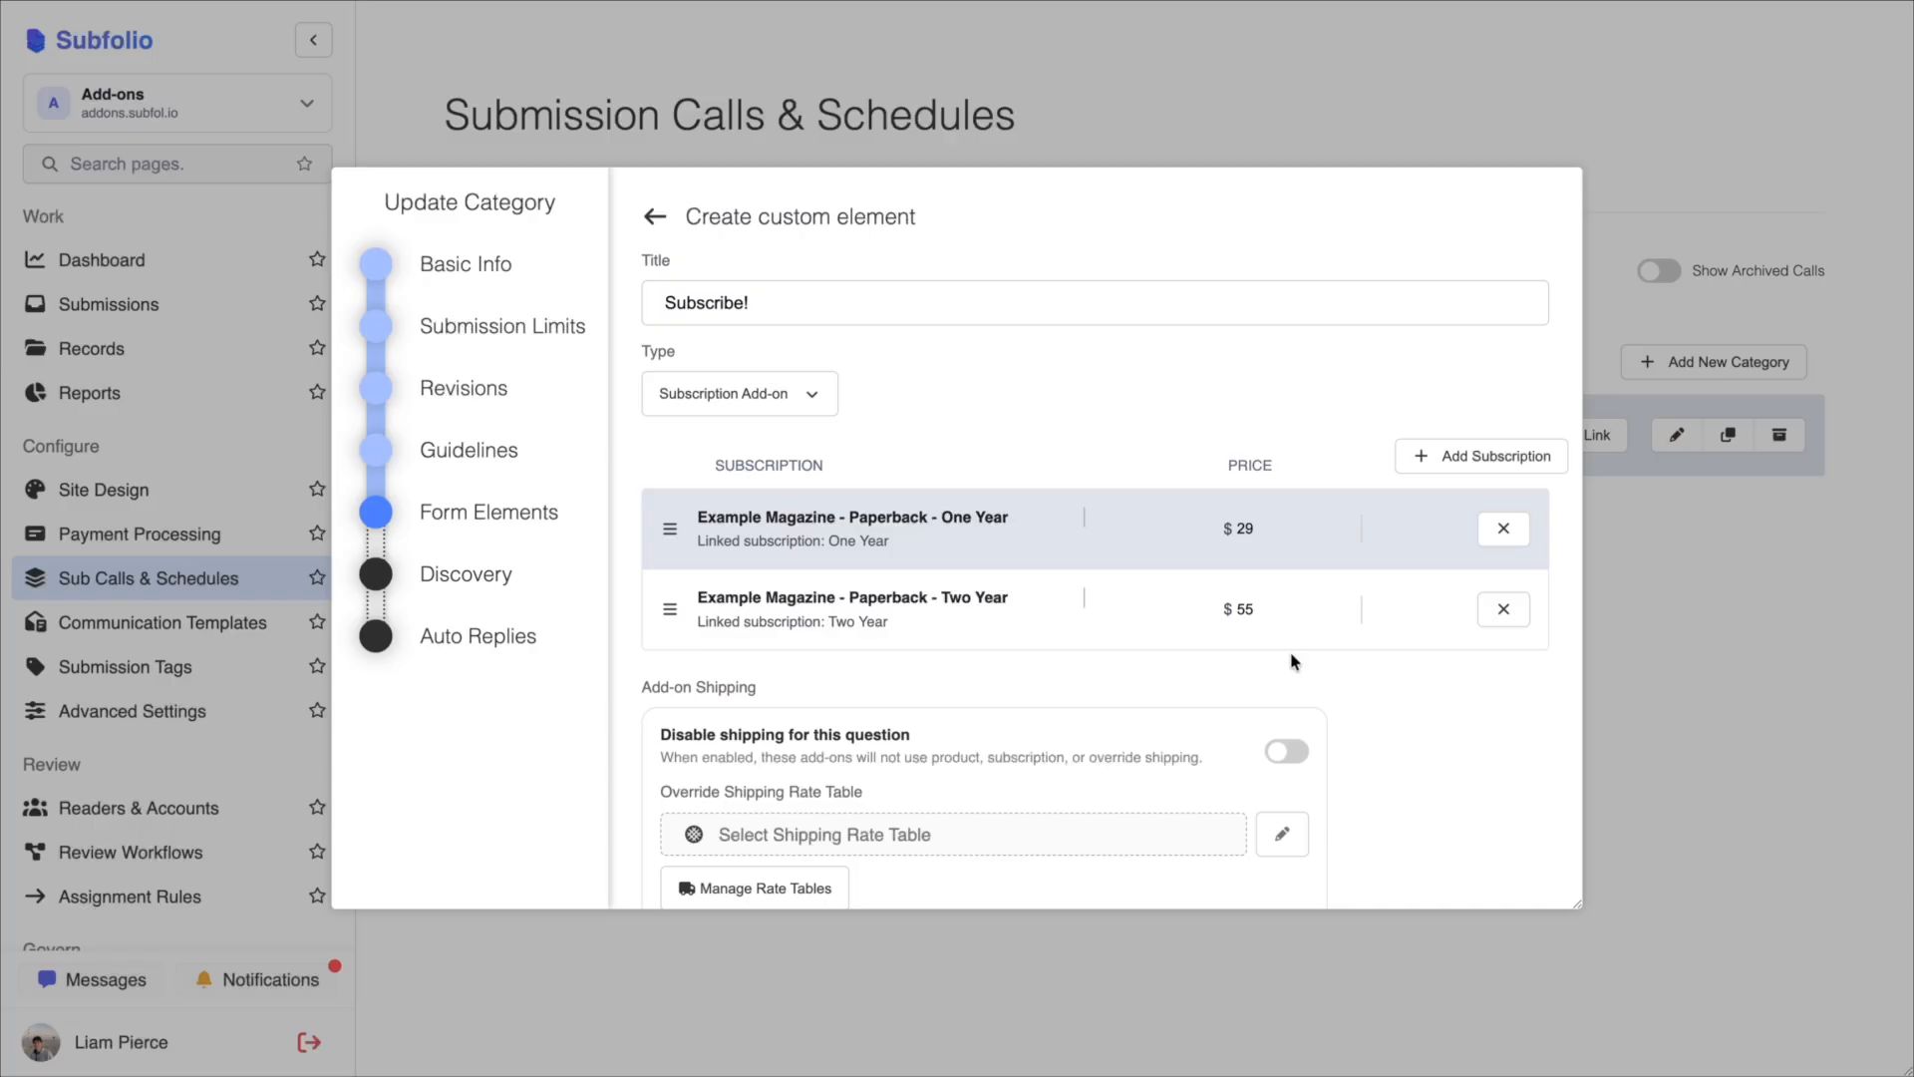
- Override the question's shipping rate table with Subscription Shipping and create the question
scroll(1292, 661, down, 3)
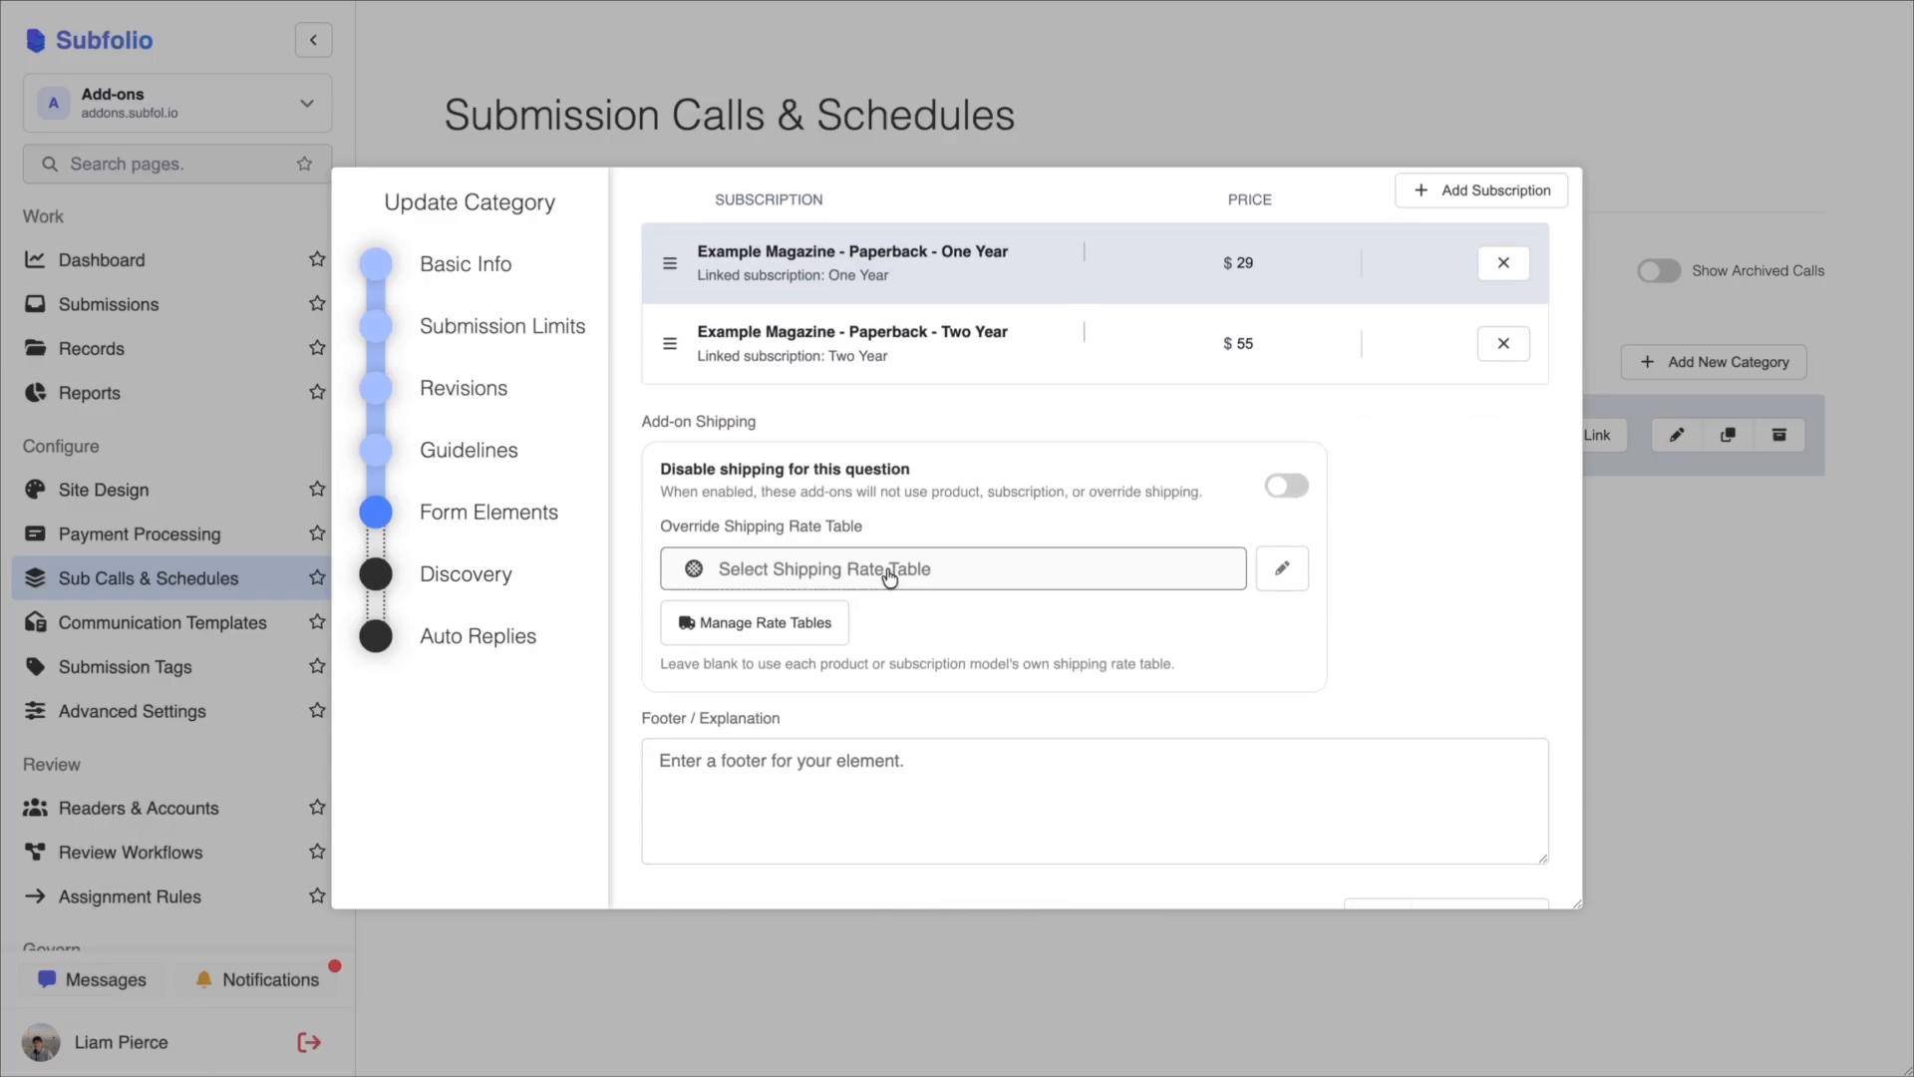
click(886, 571)
click(798, 448)
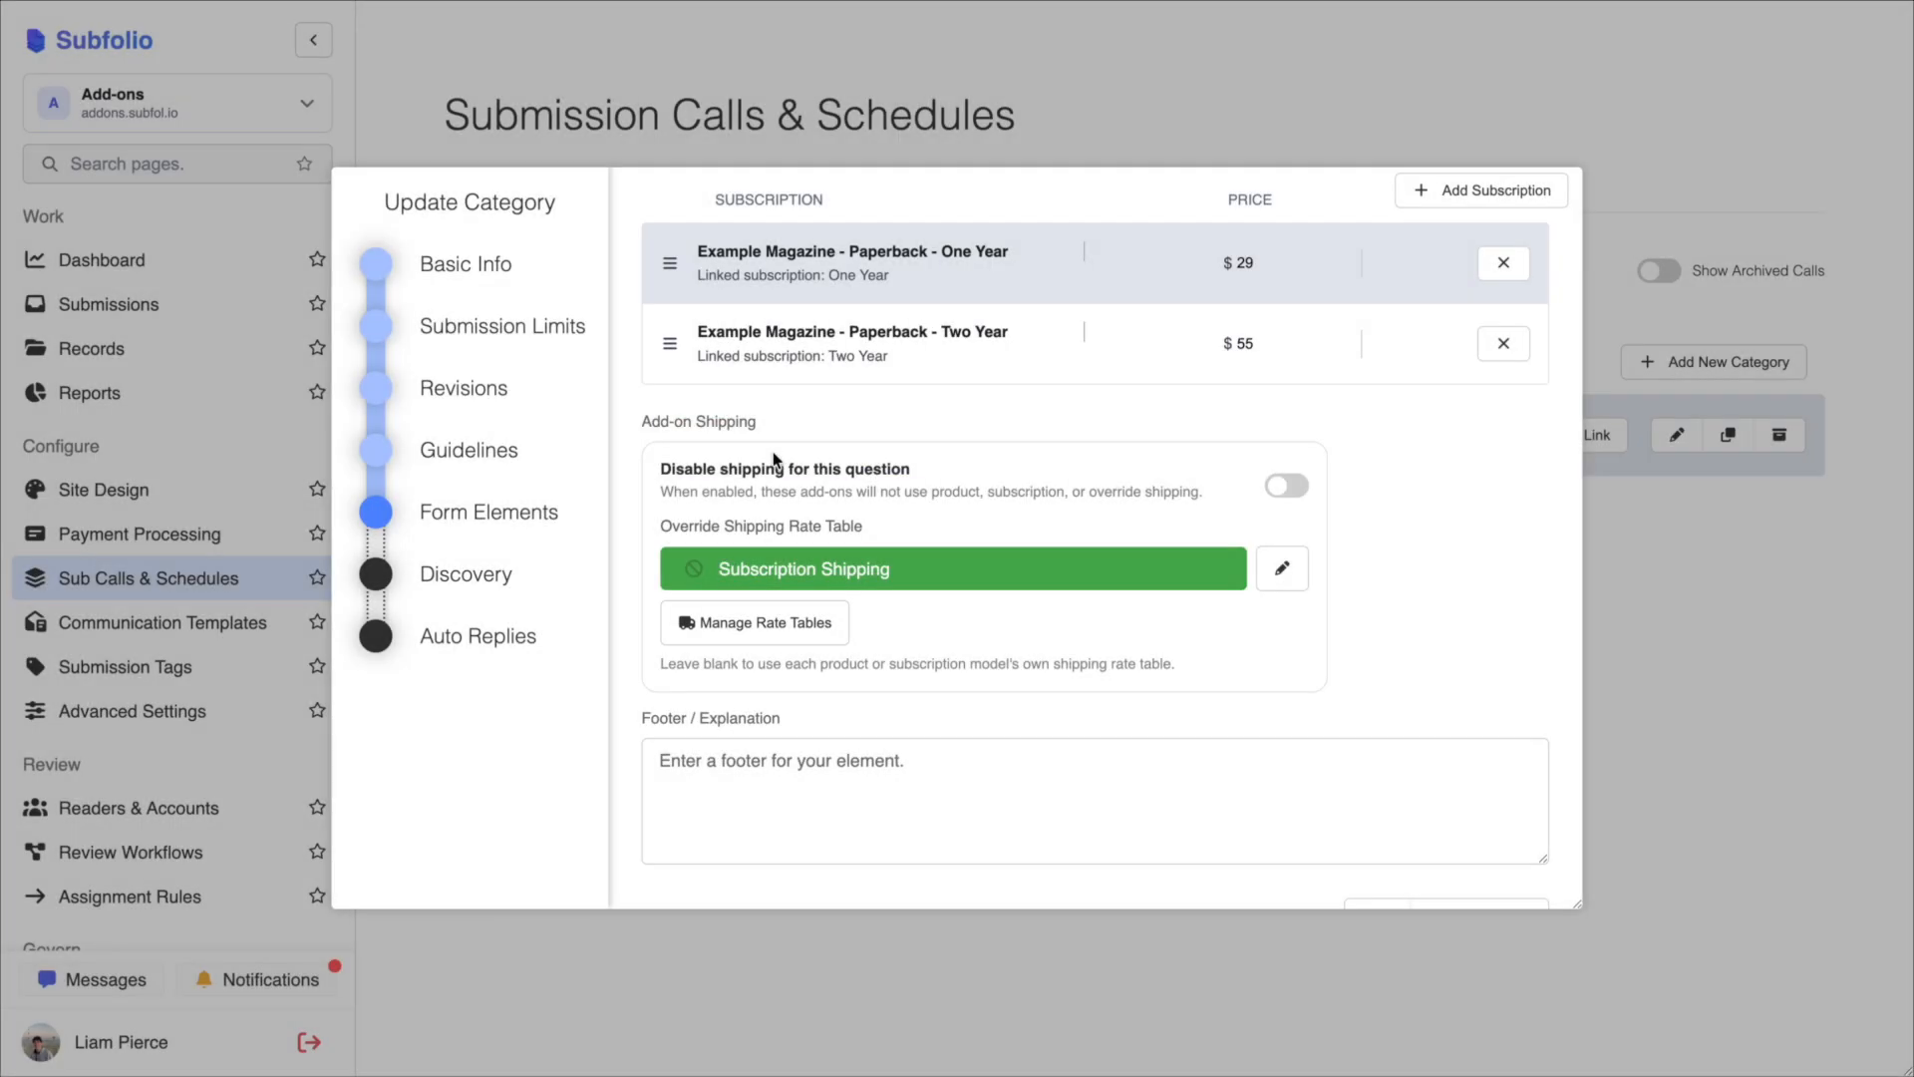
scroll(825, 880, down, 5)
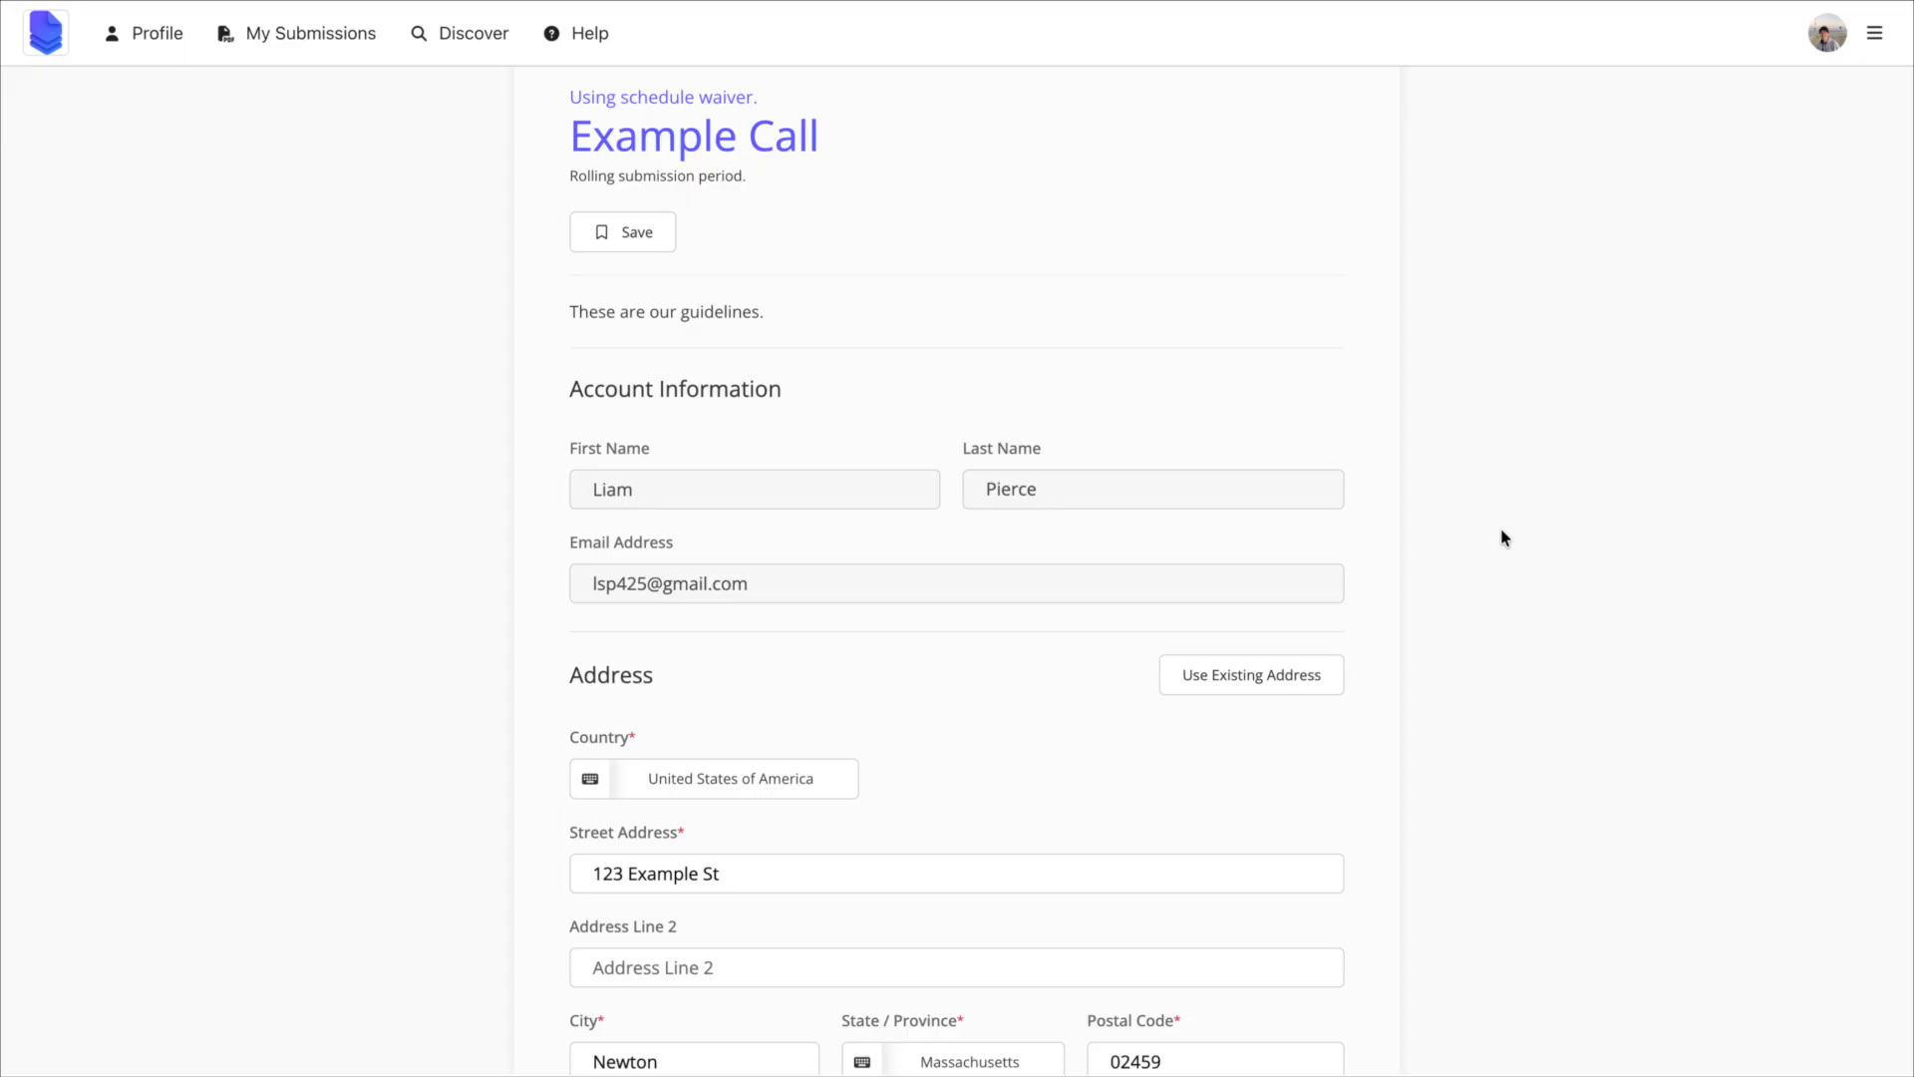
- On the Example Call submission form, choose the Example Magazine Paperback One Year subscription and check the payment summary
scroll(1505, 539, down, 12)
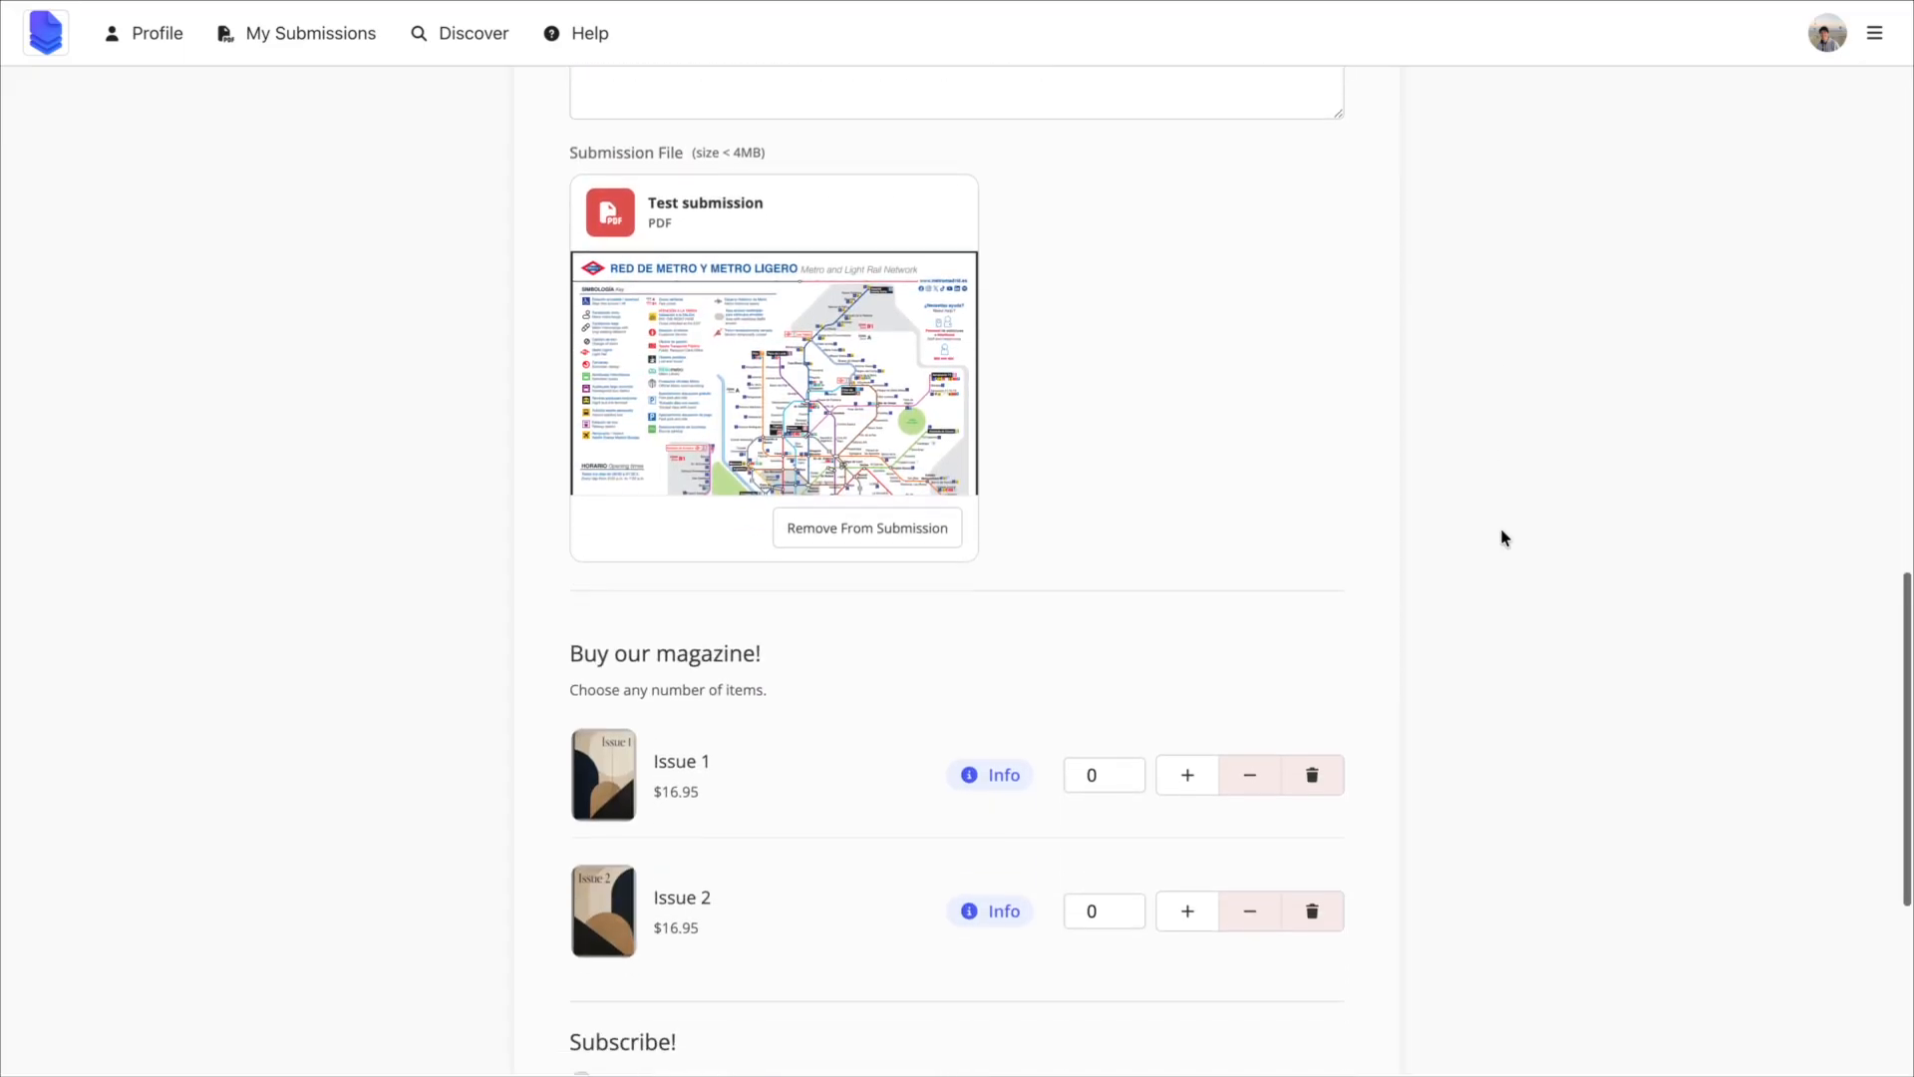
scroll(1505, 538, down, 3)
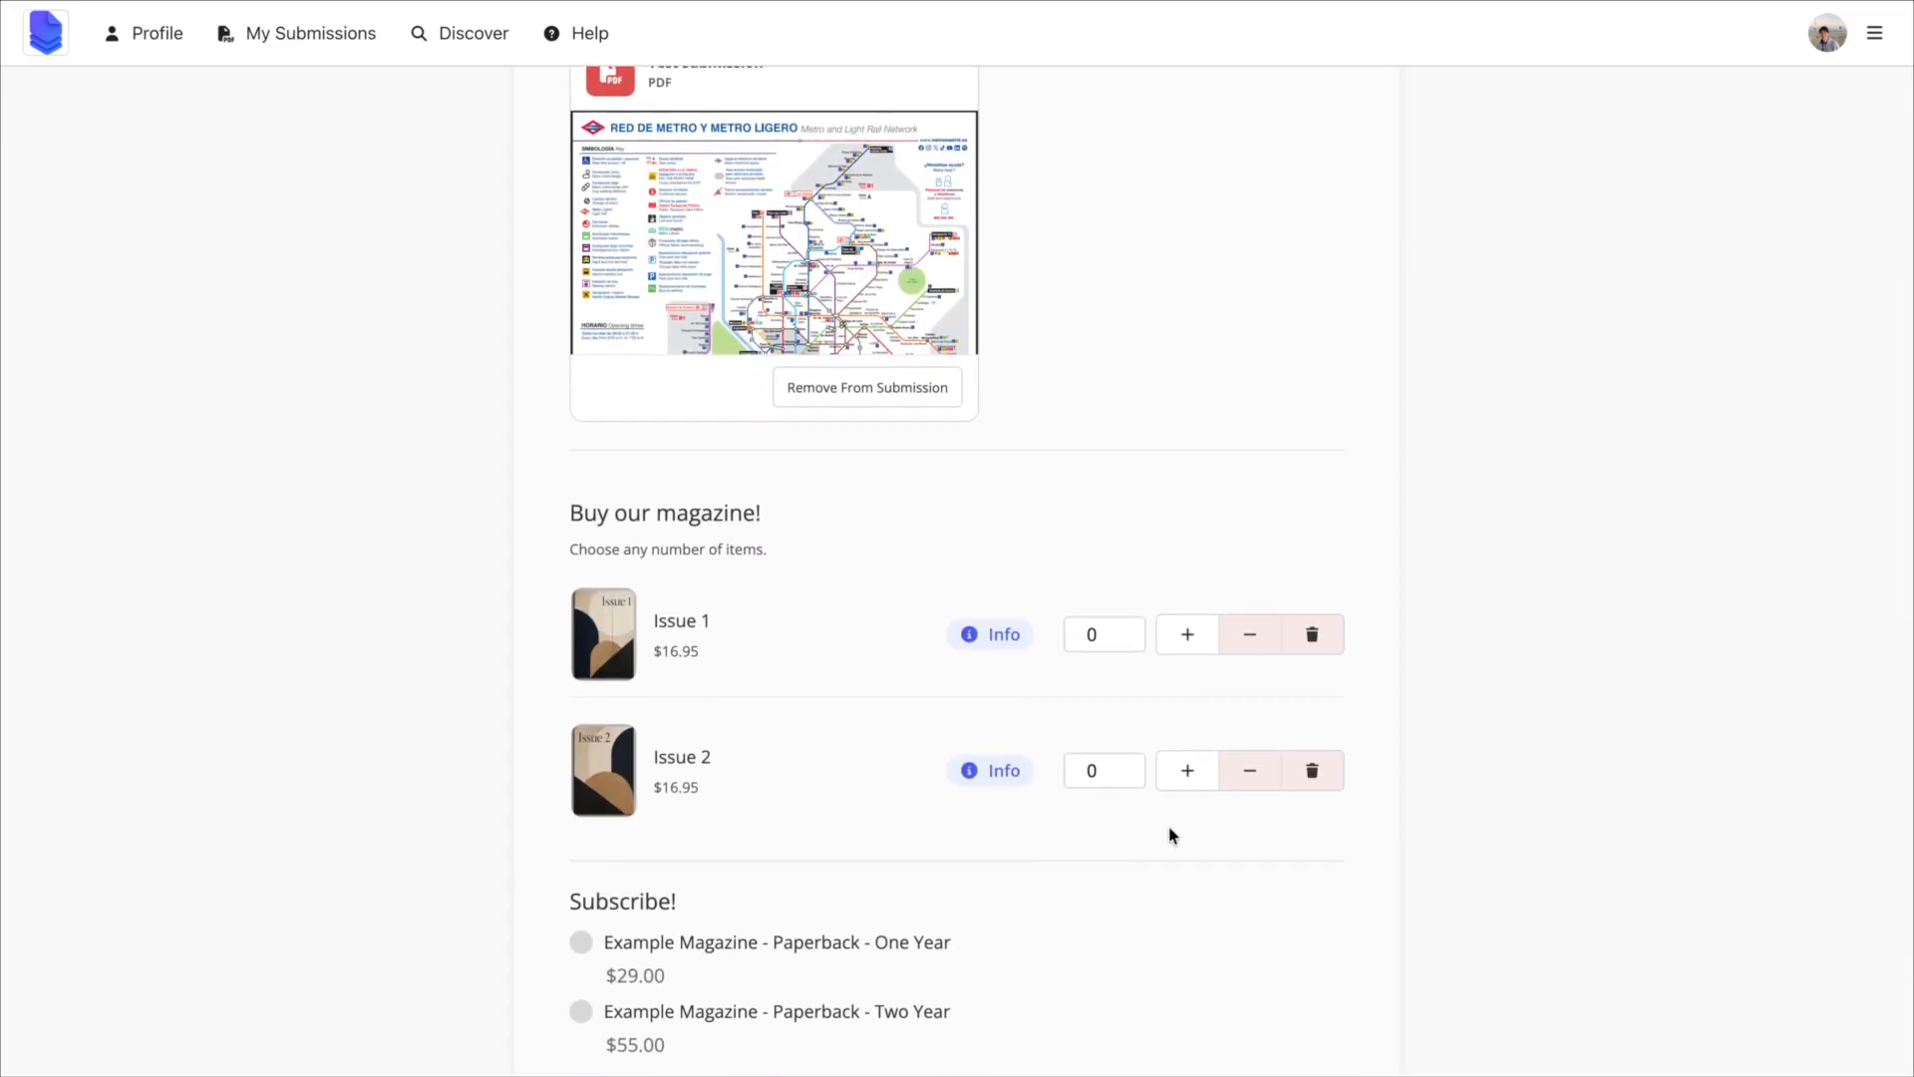
scroll(1172, 833, down, 5)
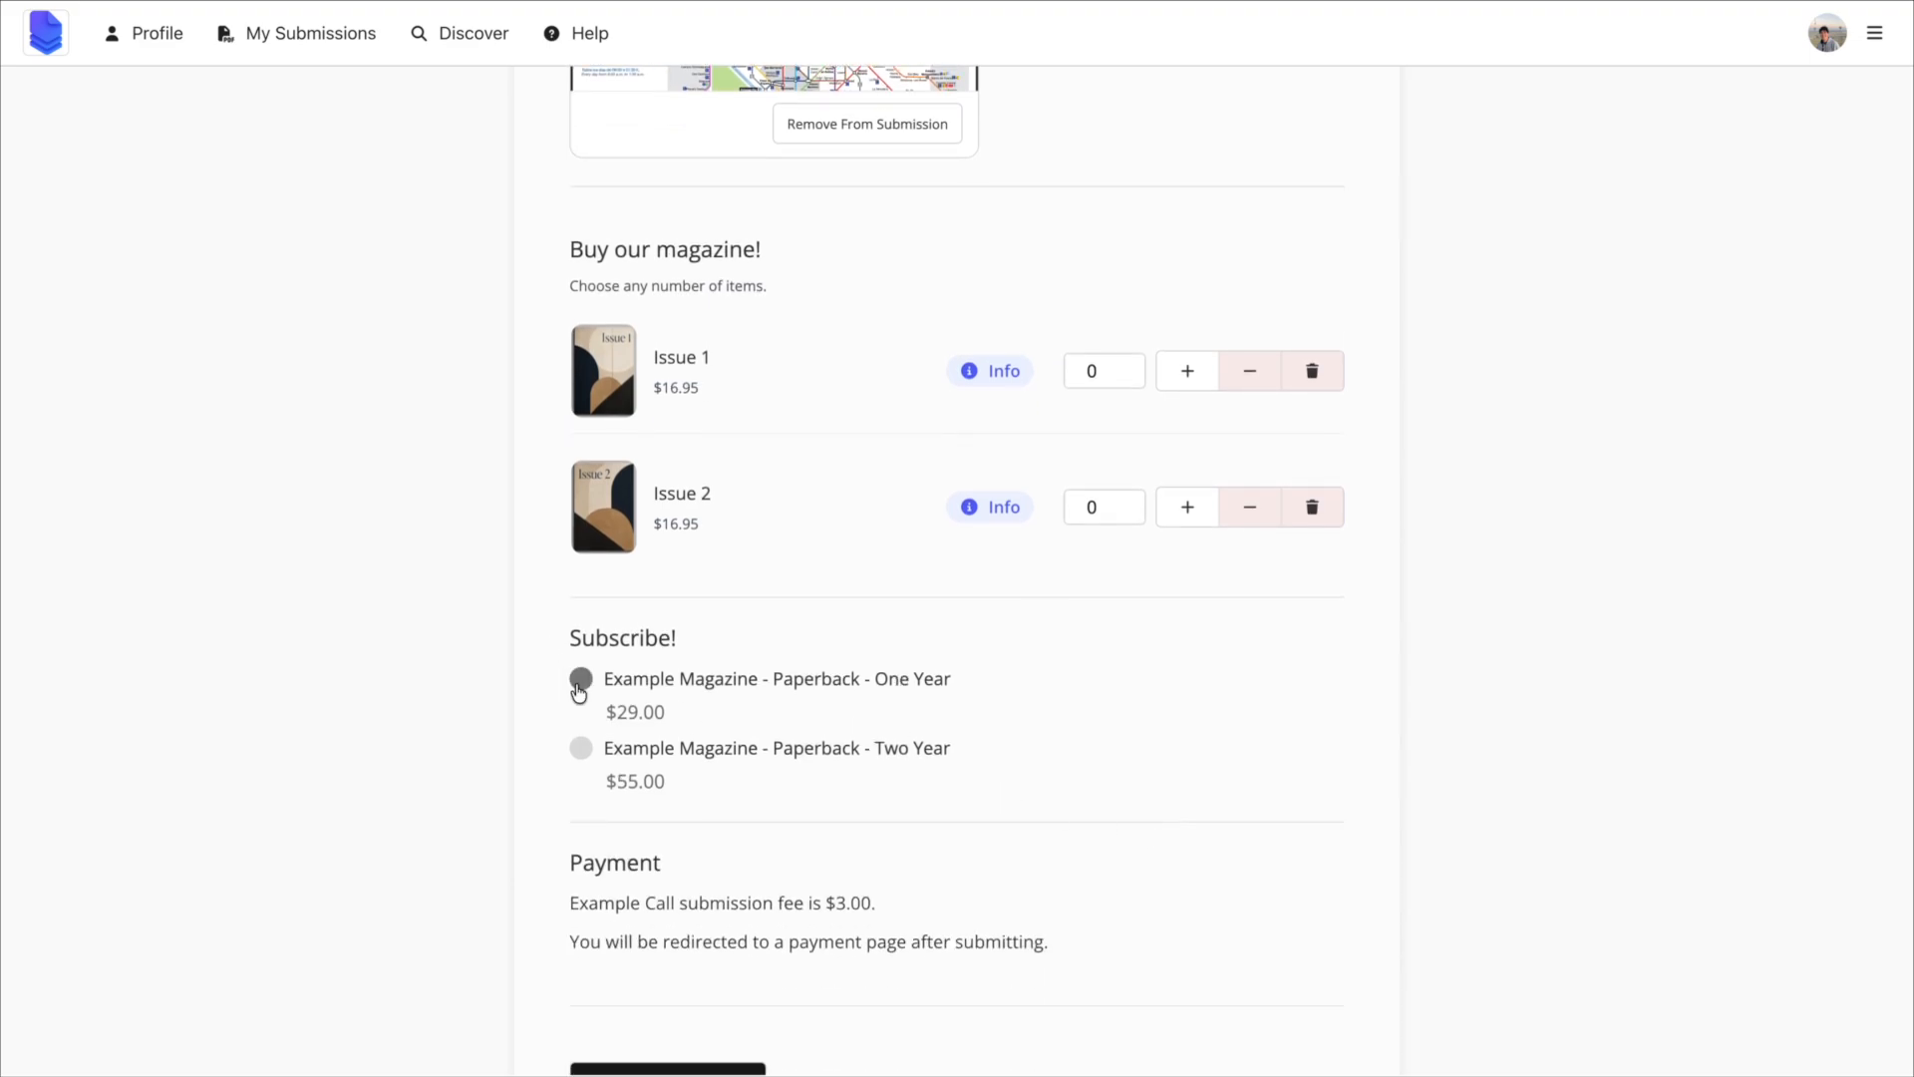
click(580, 681)
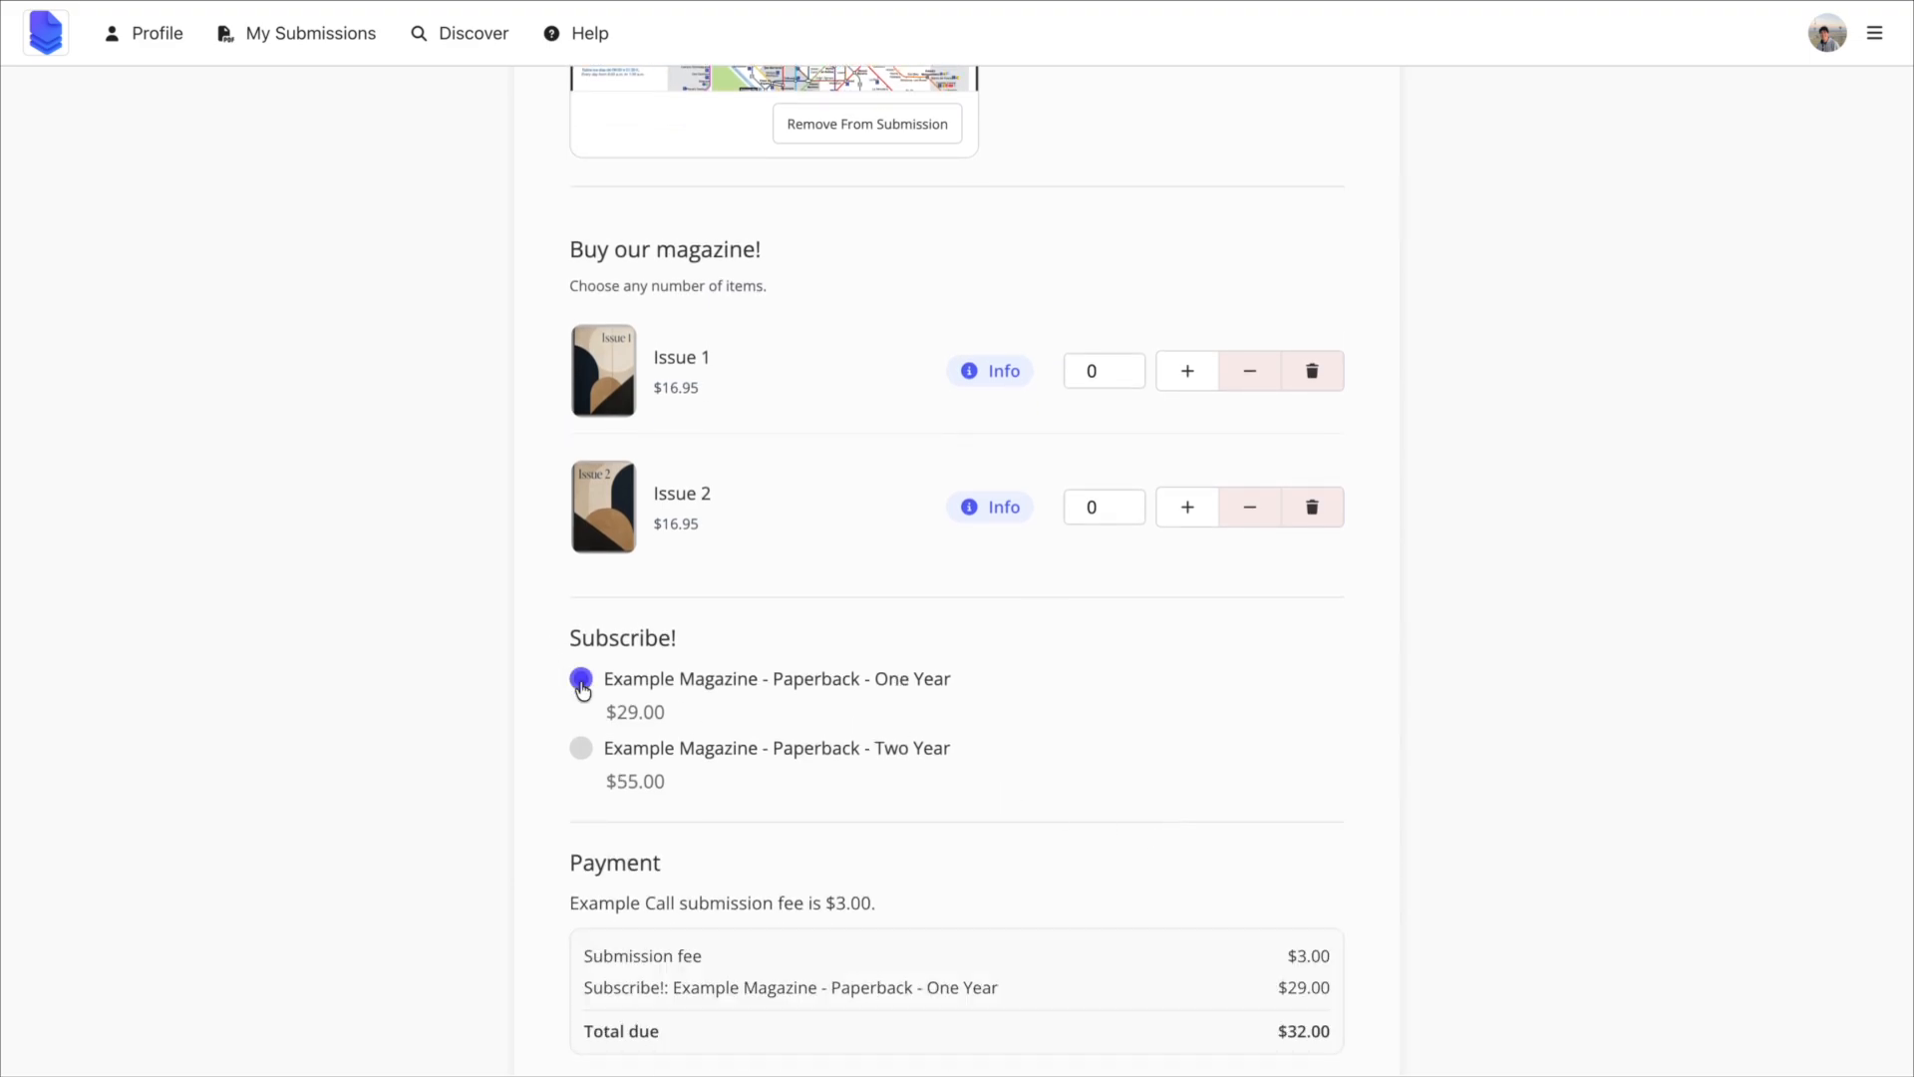
scroll(583, 690, down, 5)
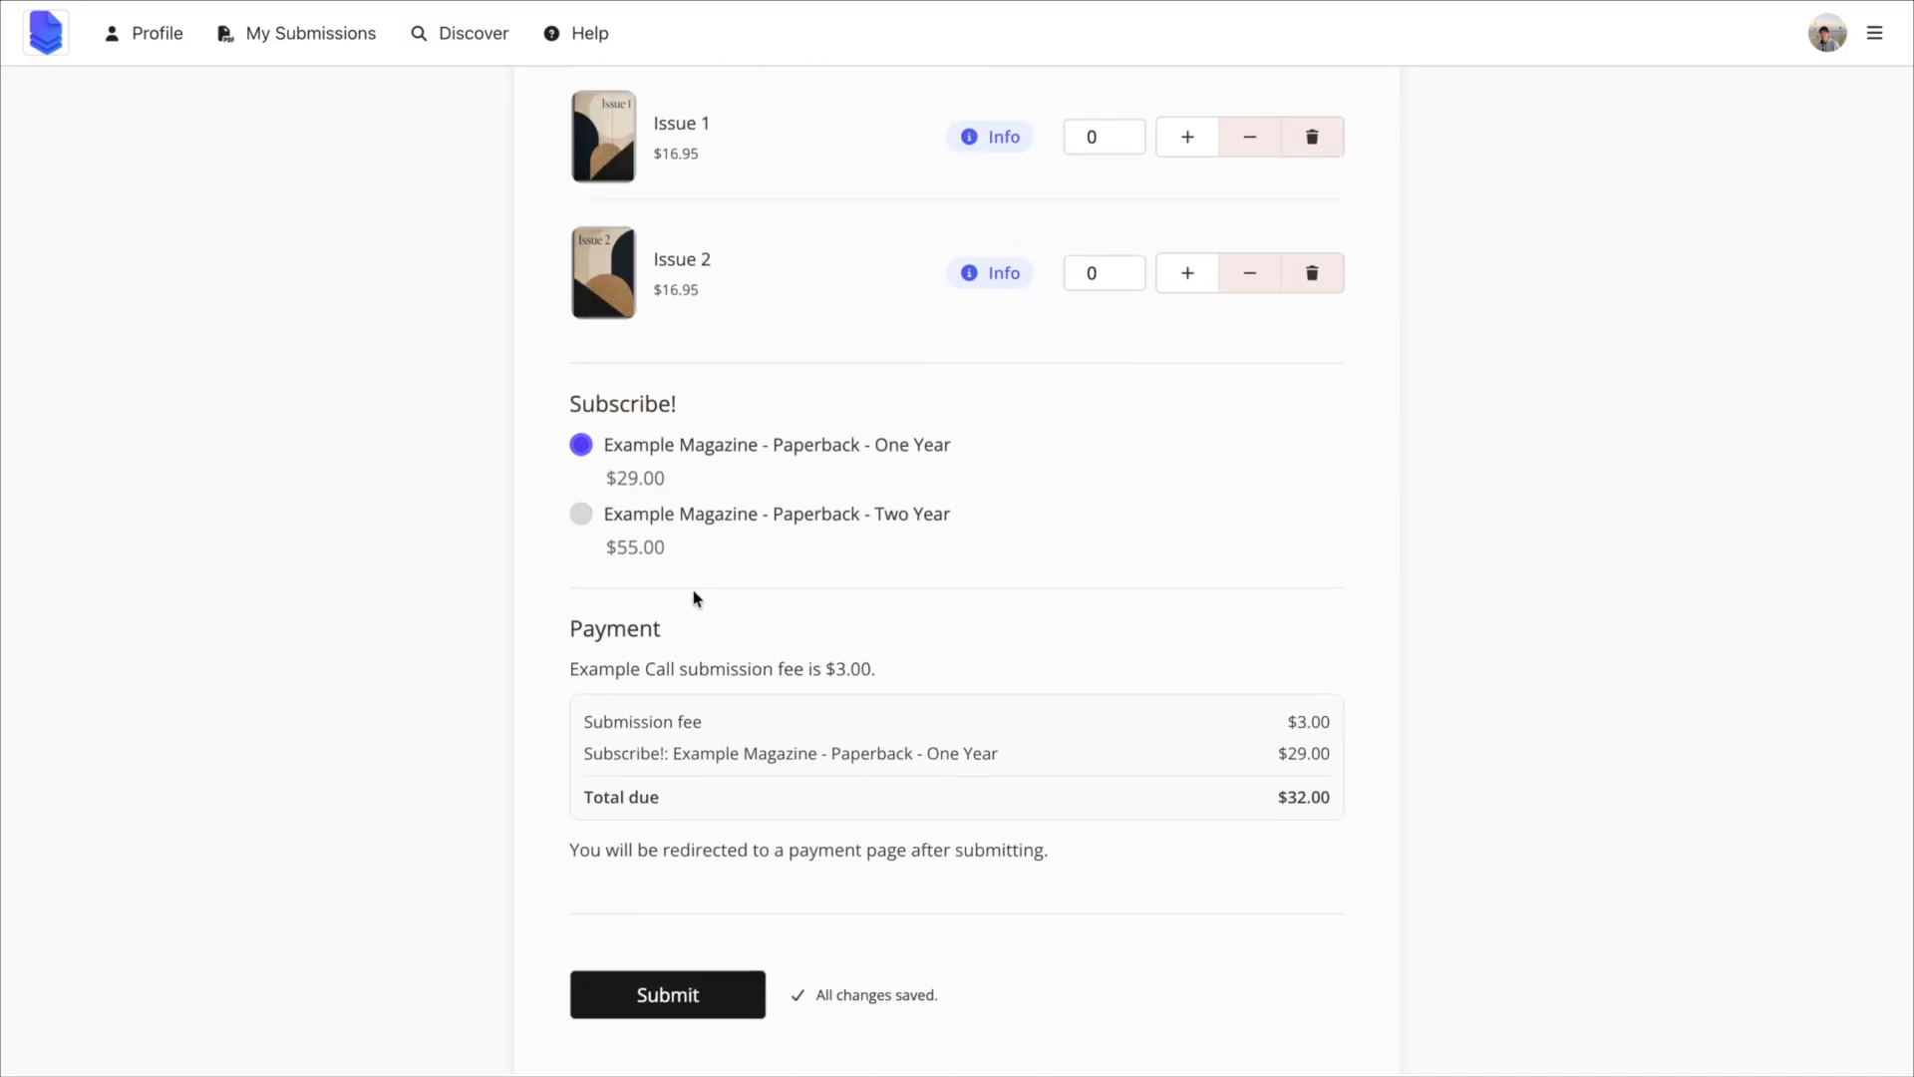
- Set the address country to Canada and check the shipping charged for the One Year subscription in the payment summary
scroll(695, 598, up, 15)
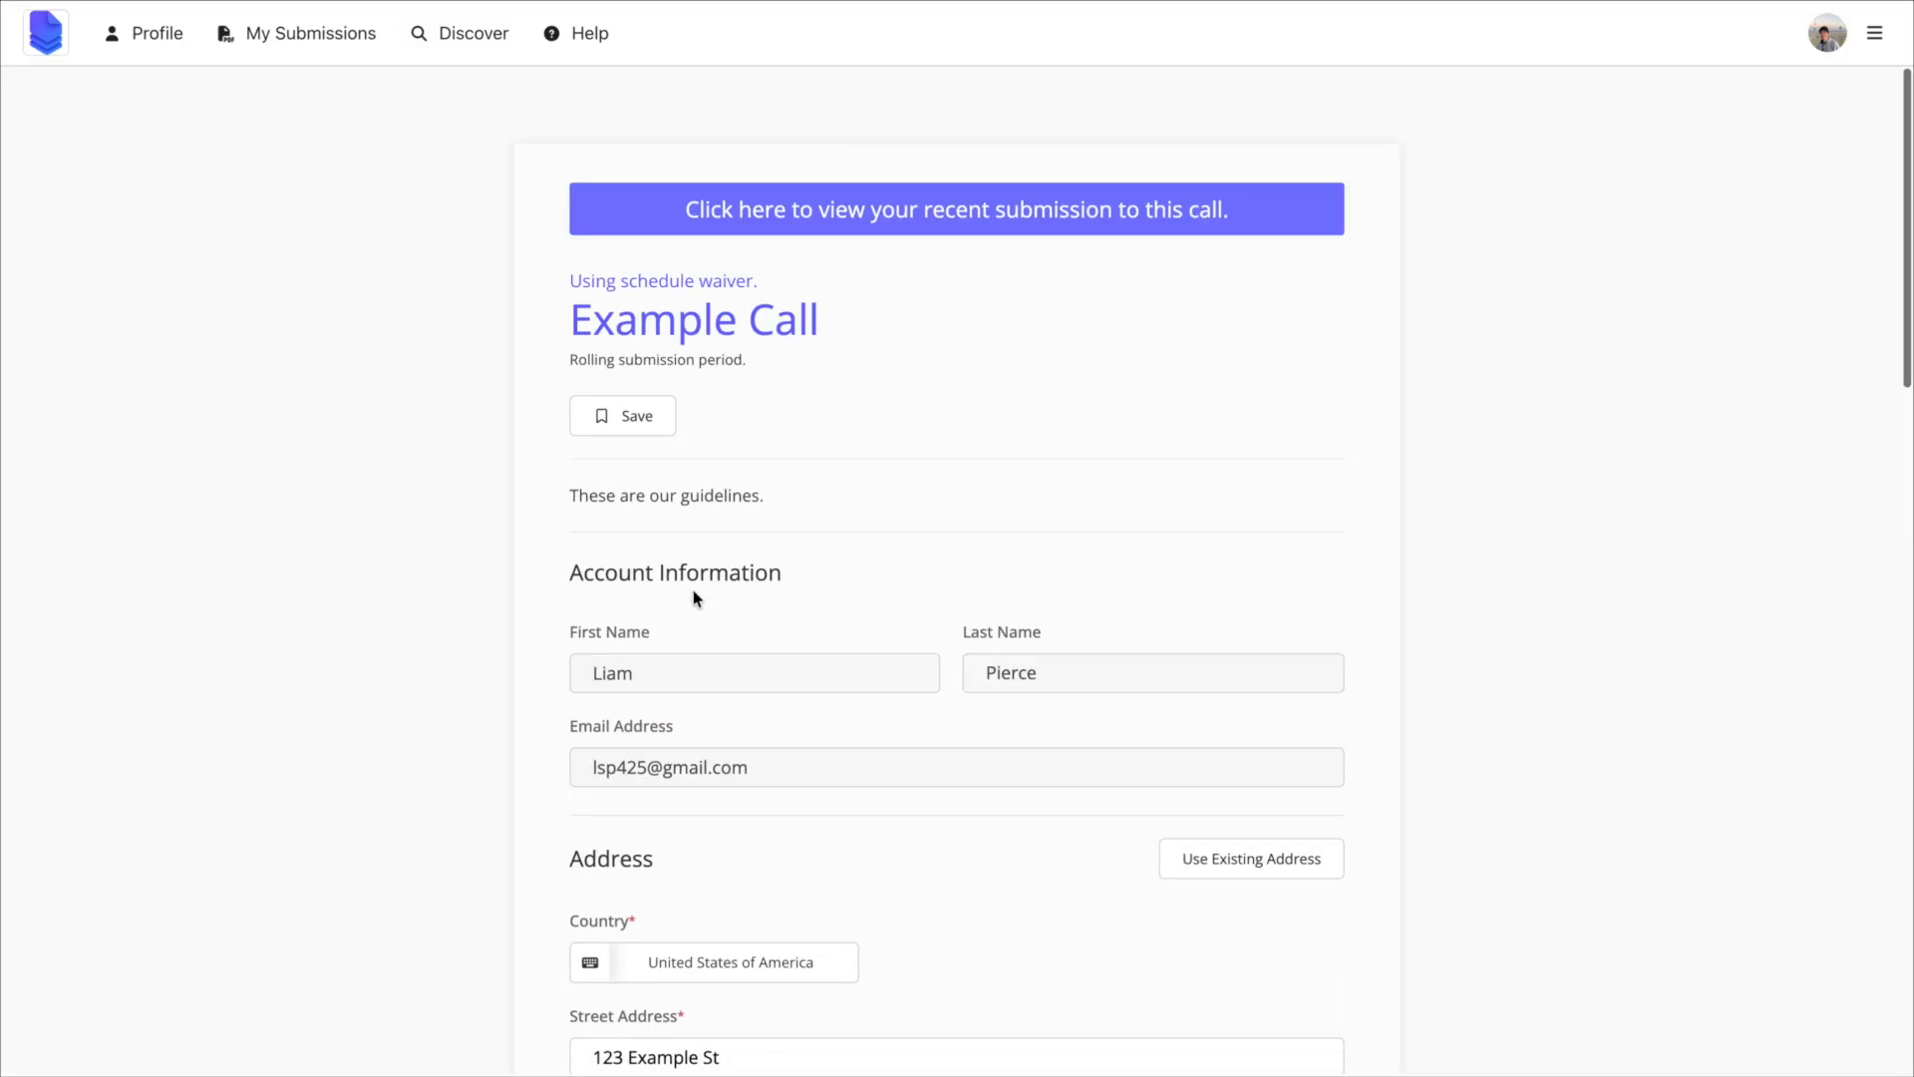
scroll(695, 598, down, 7)
click(692, 618)
text(can)
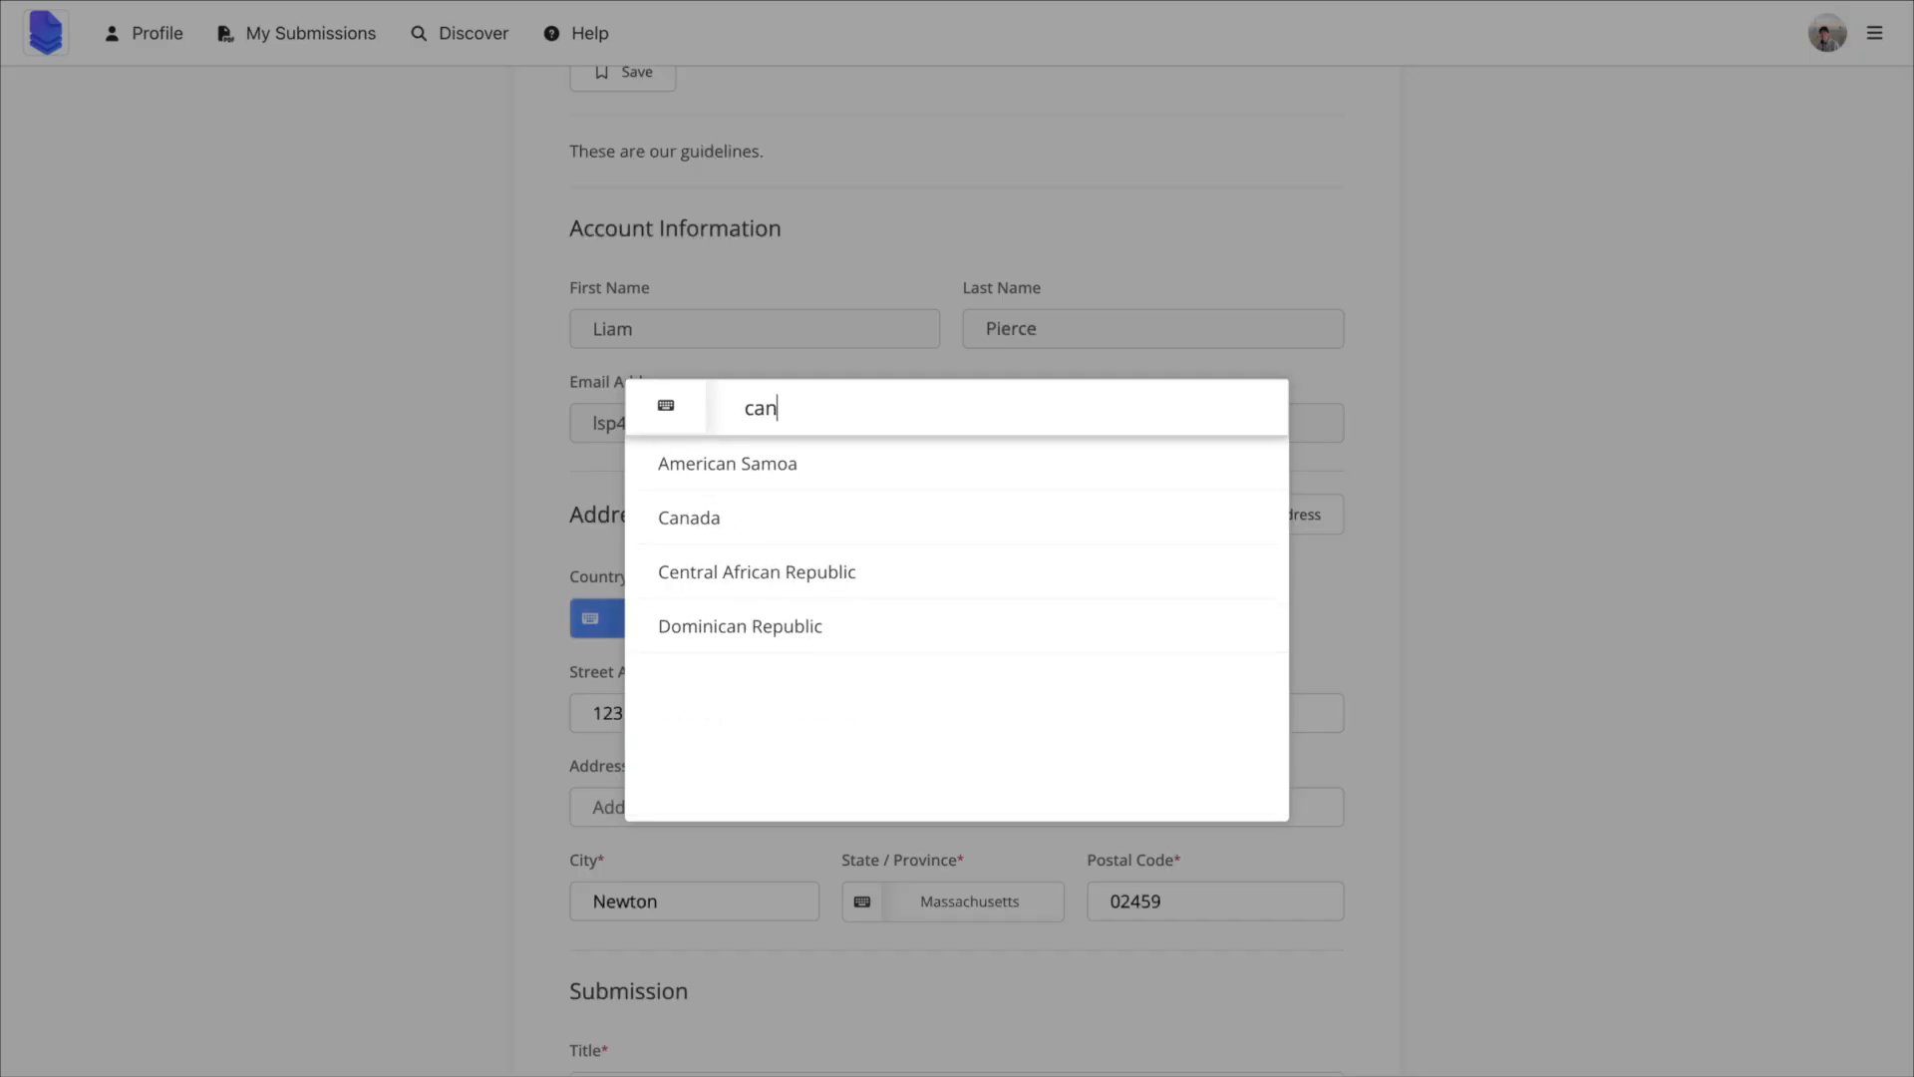
click(785, 505)
scroll(786, 508, down, 15)
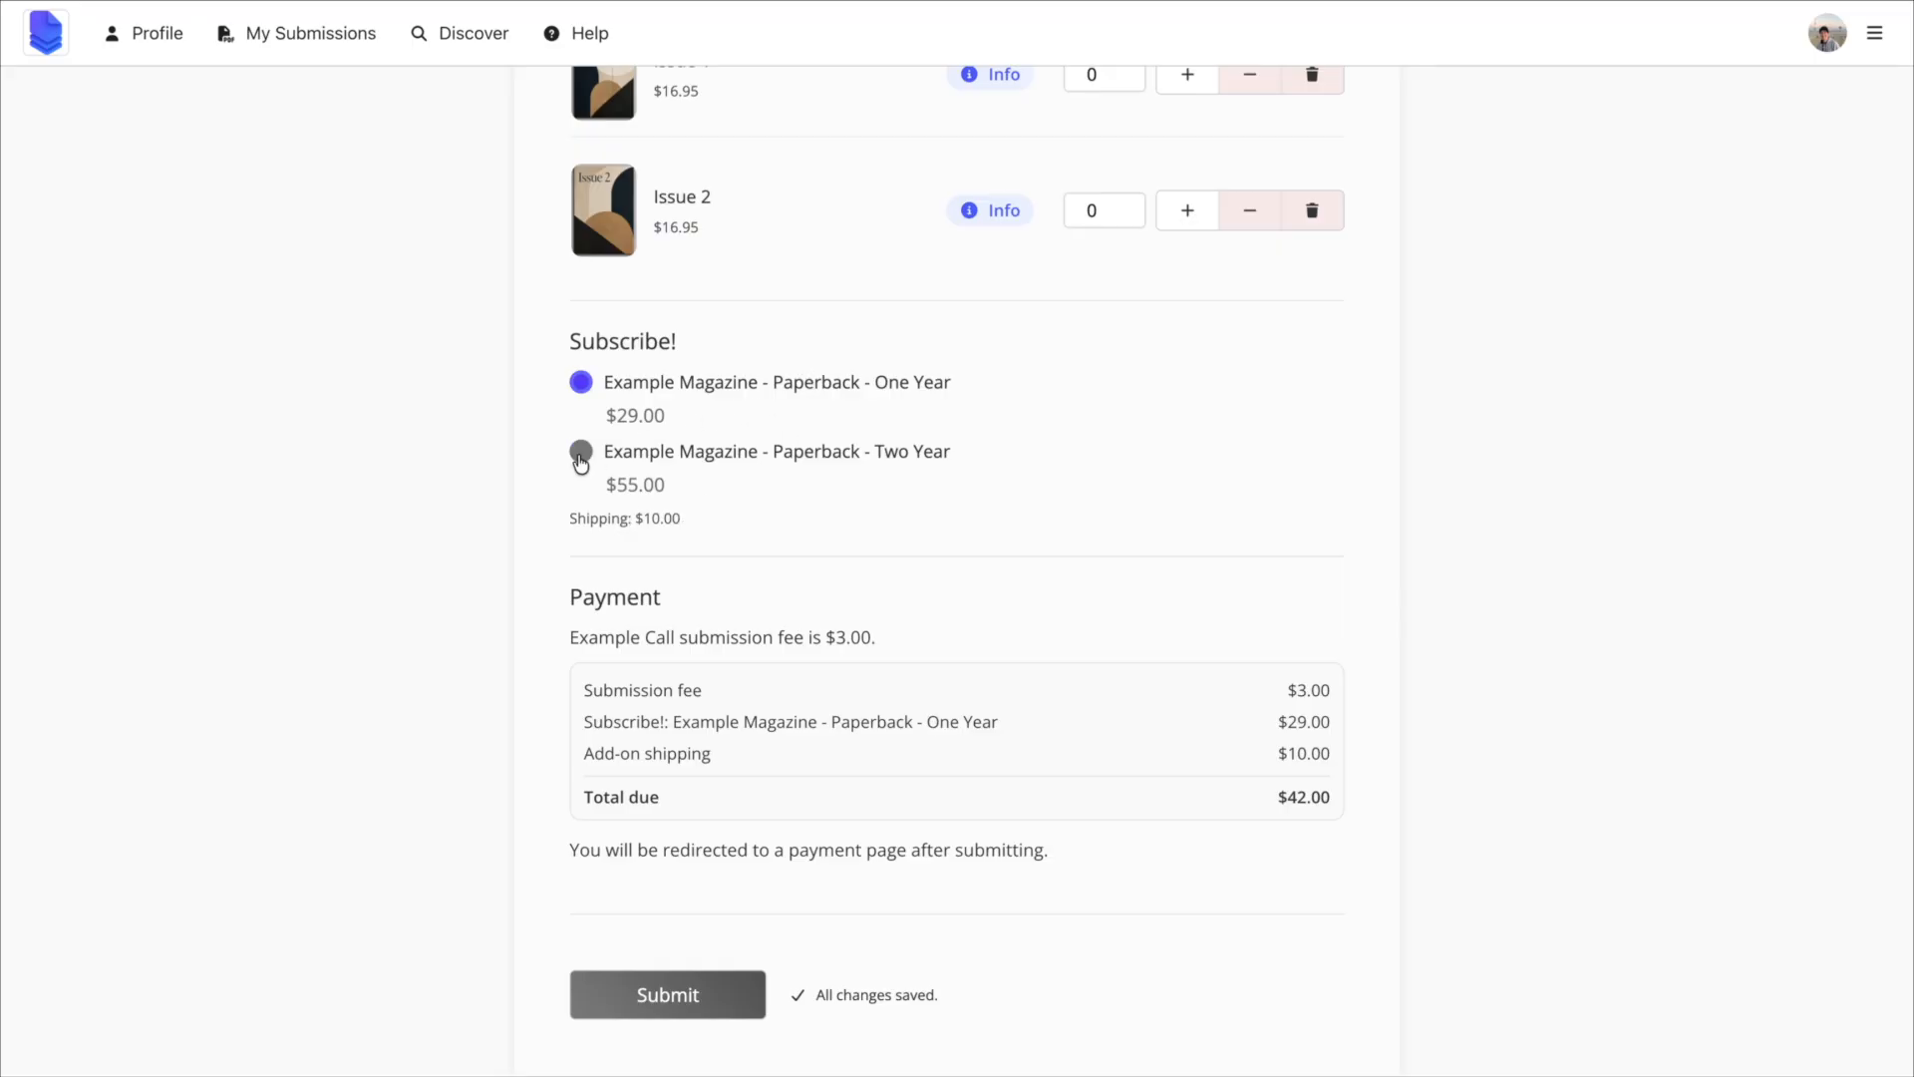
- Submit the Example Call form with the Example Magazine Paperback Two Year subscription and pay with the saved Visa card
click(580, 454)
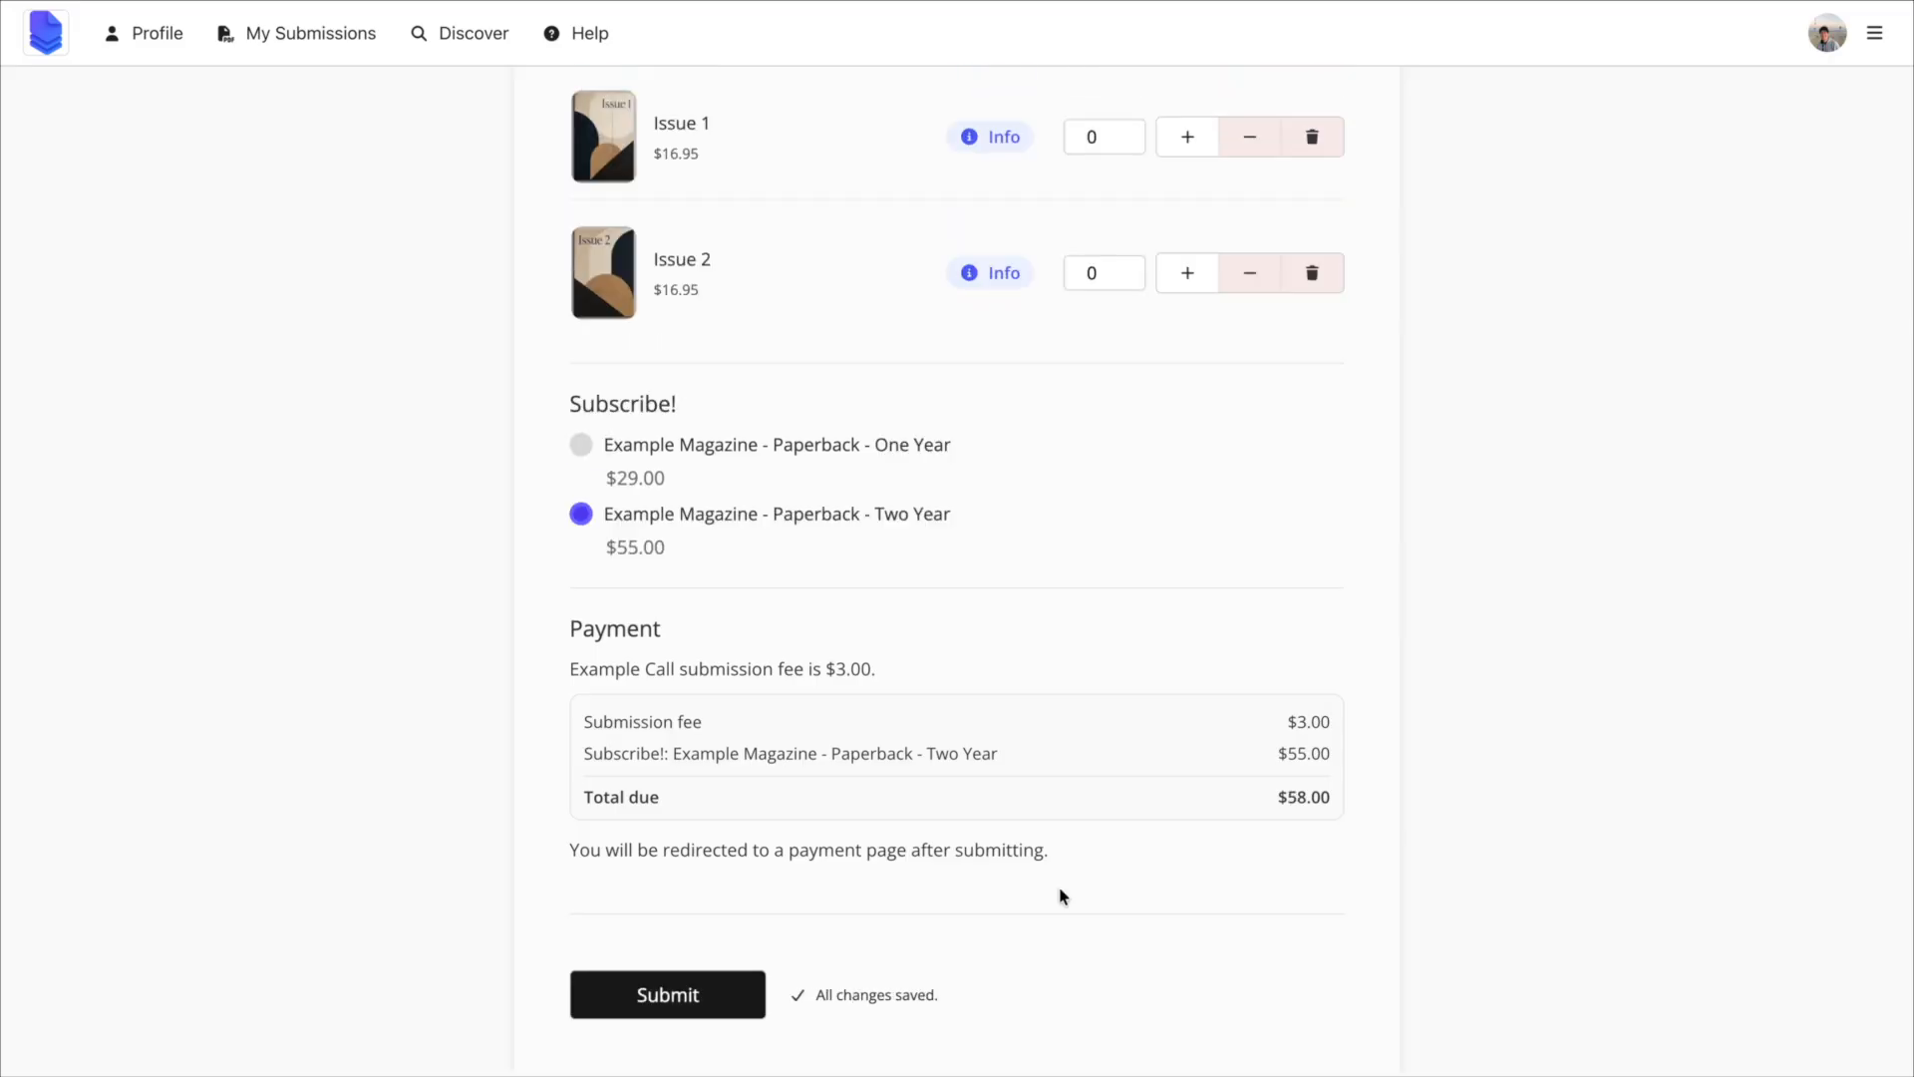
click(696, 994)
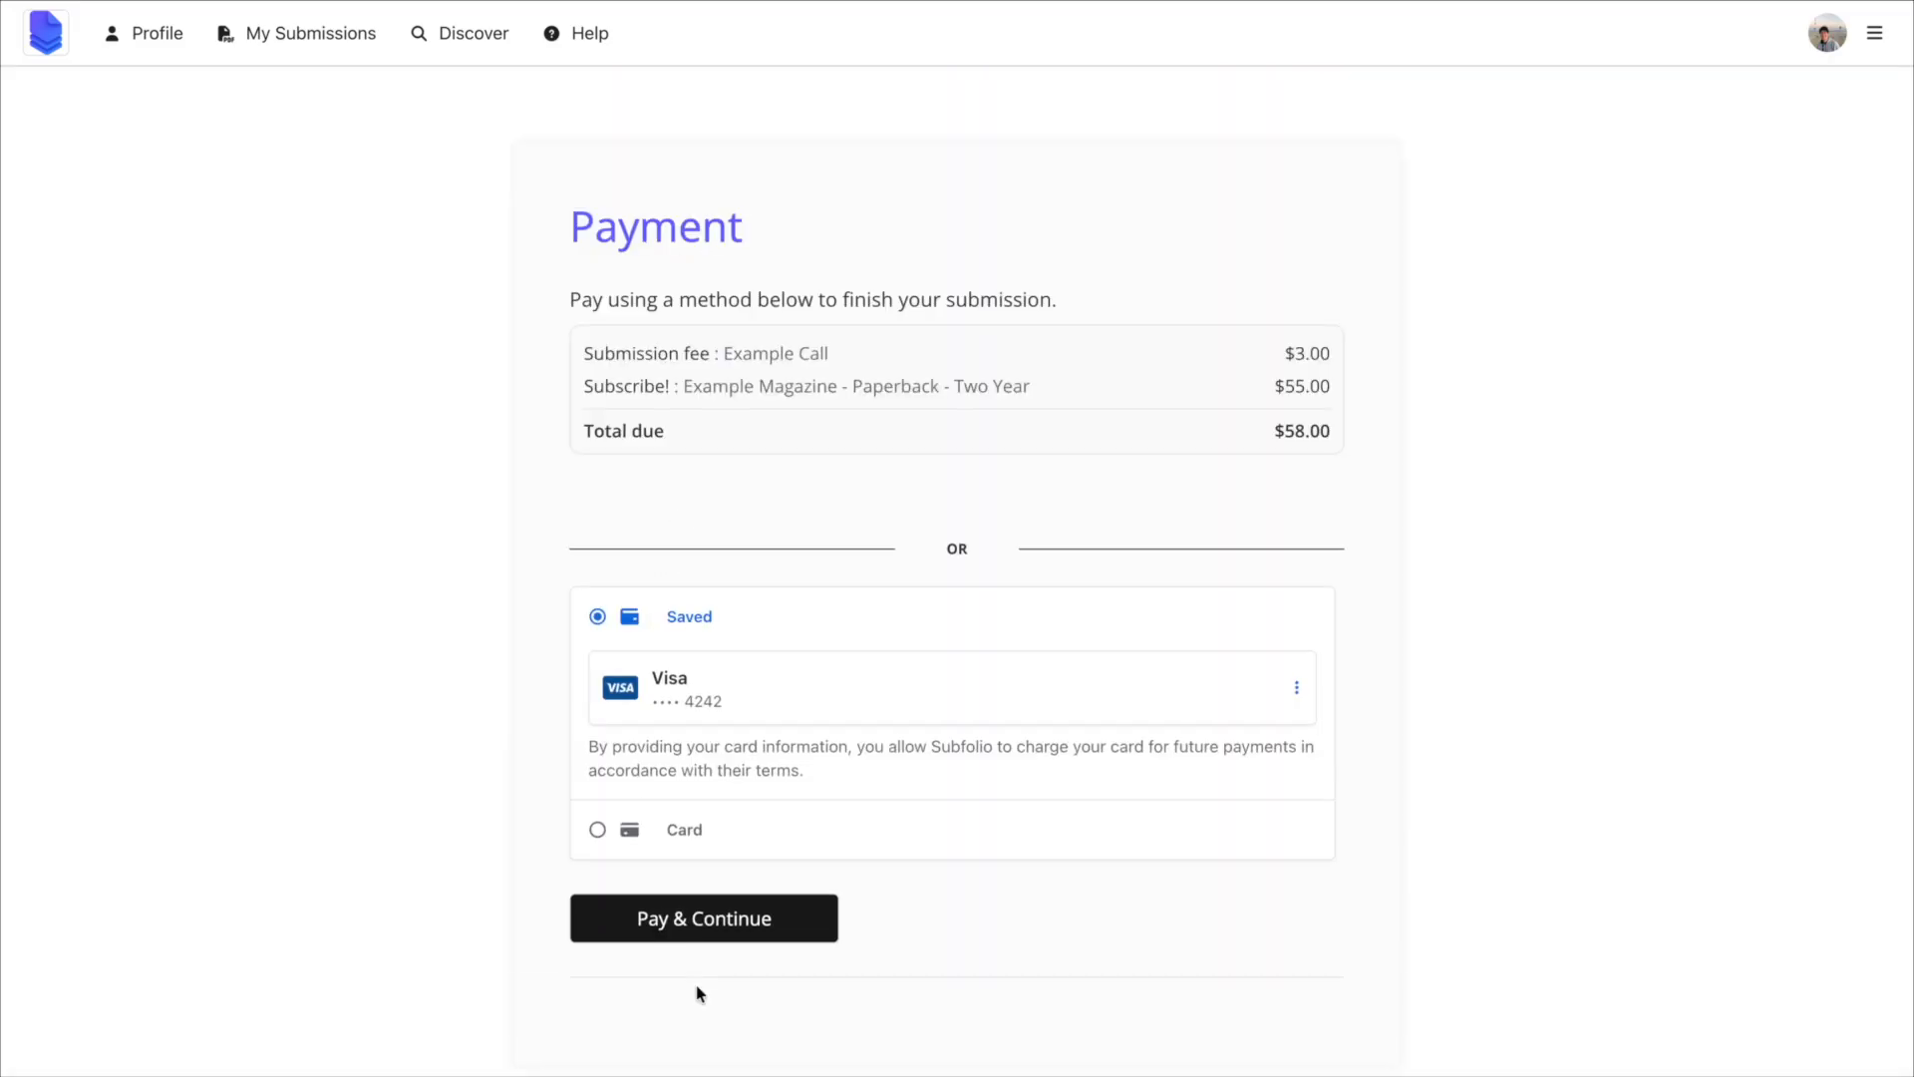
click(706, 955)
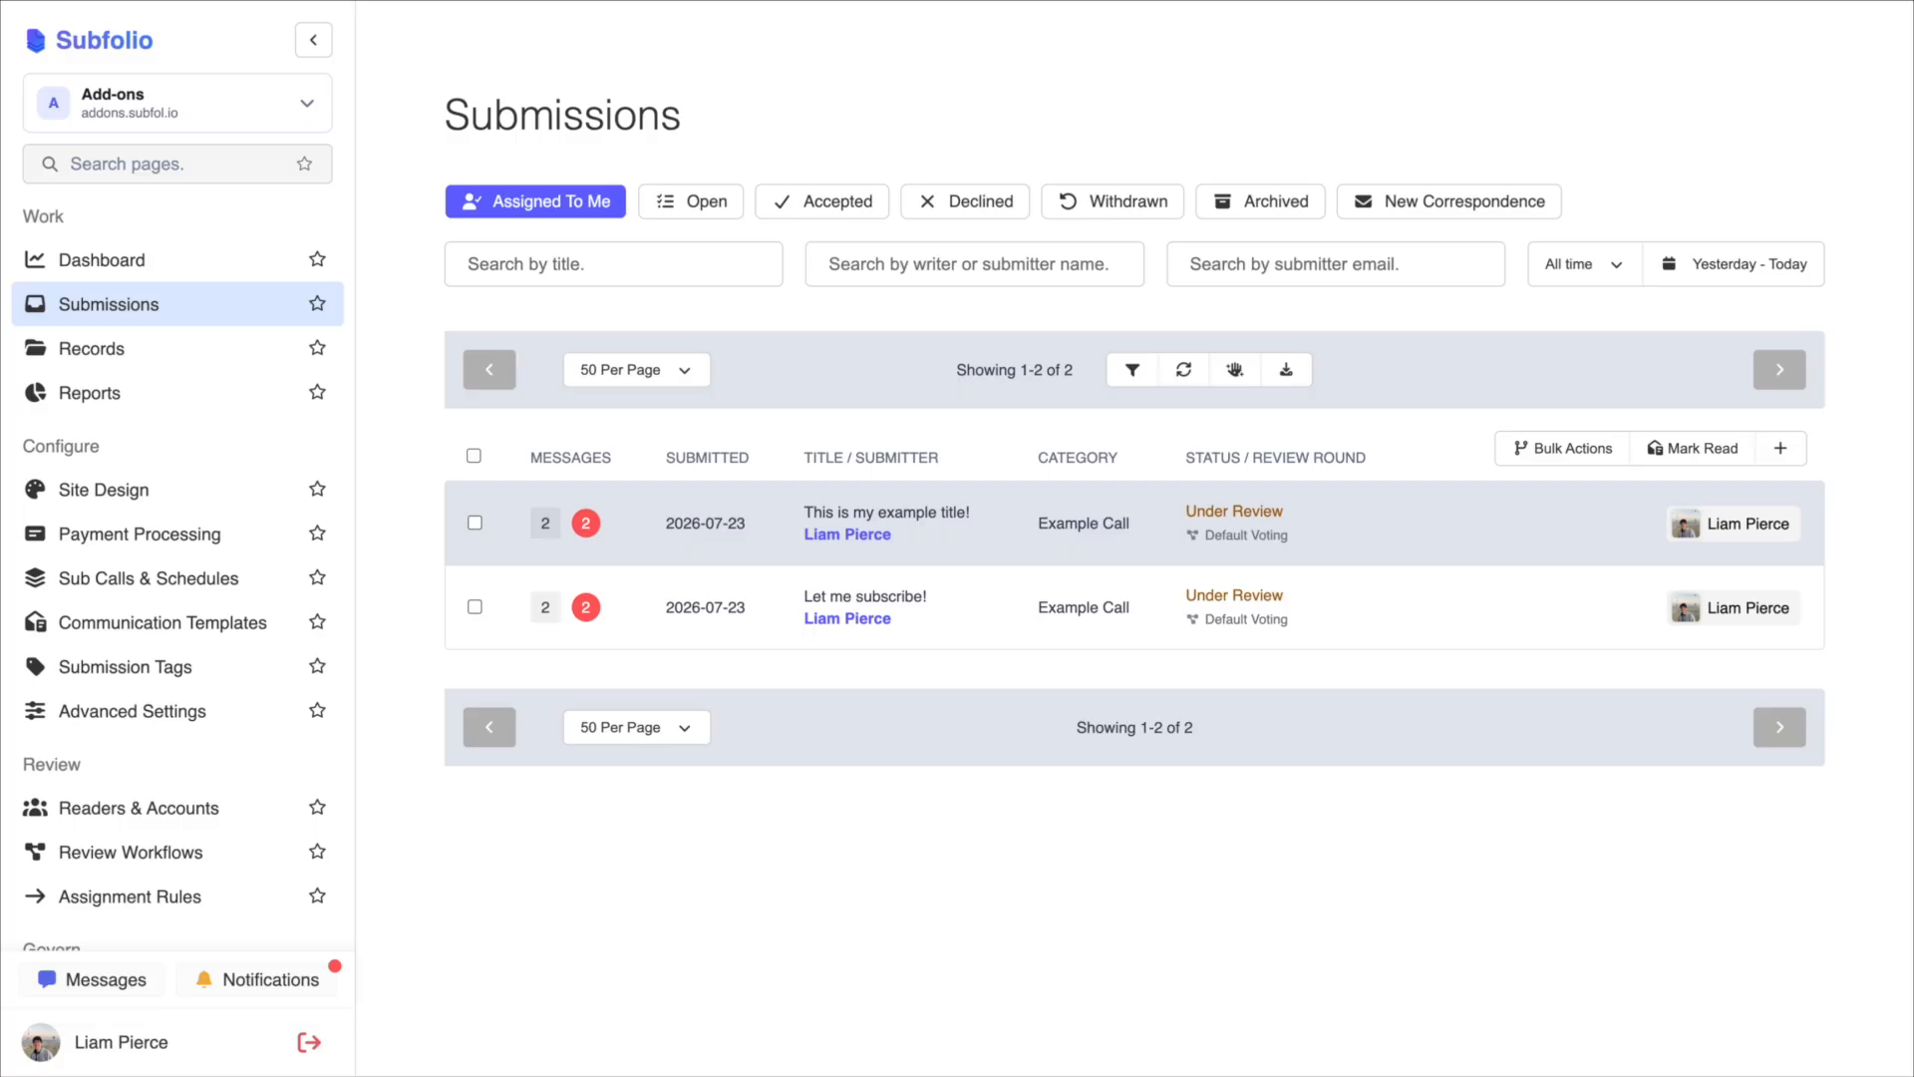
- Open the "Let me subscribe!" submission and examine its Subscribe! answer and payment section
click(1296, 628)
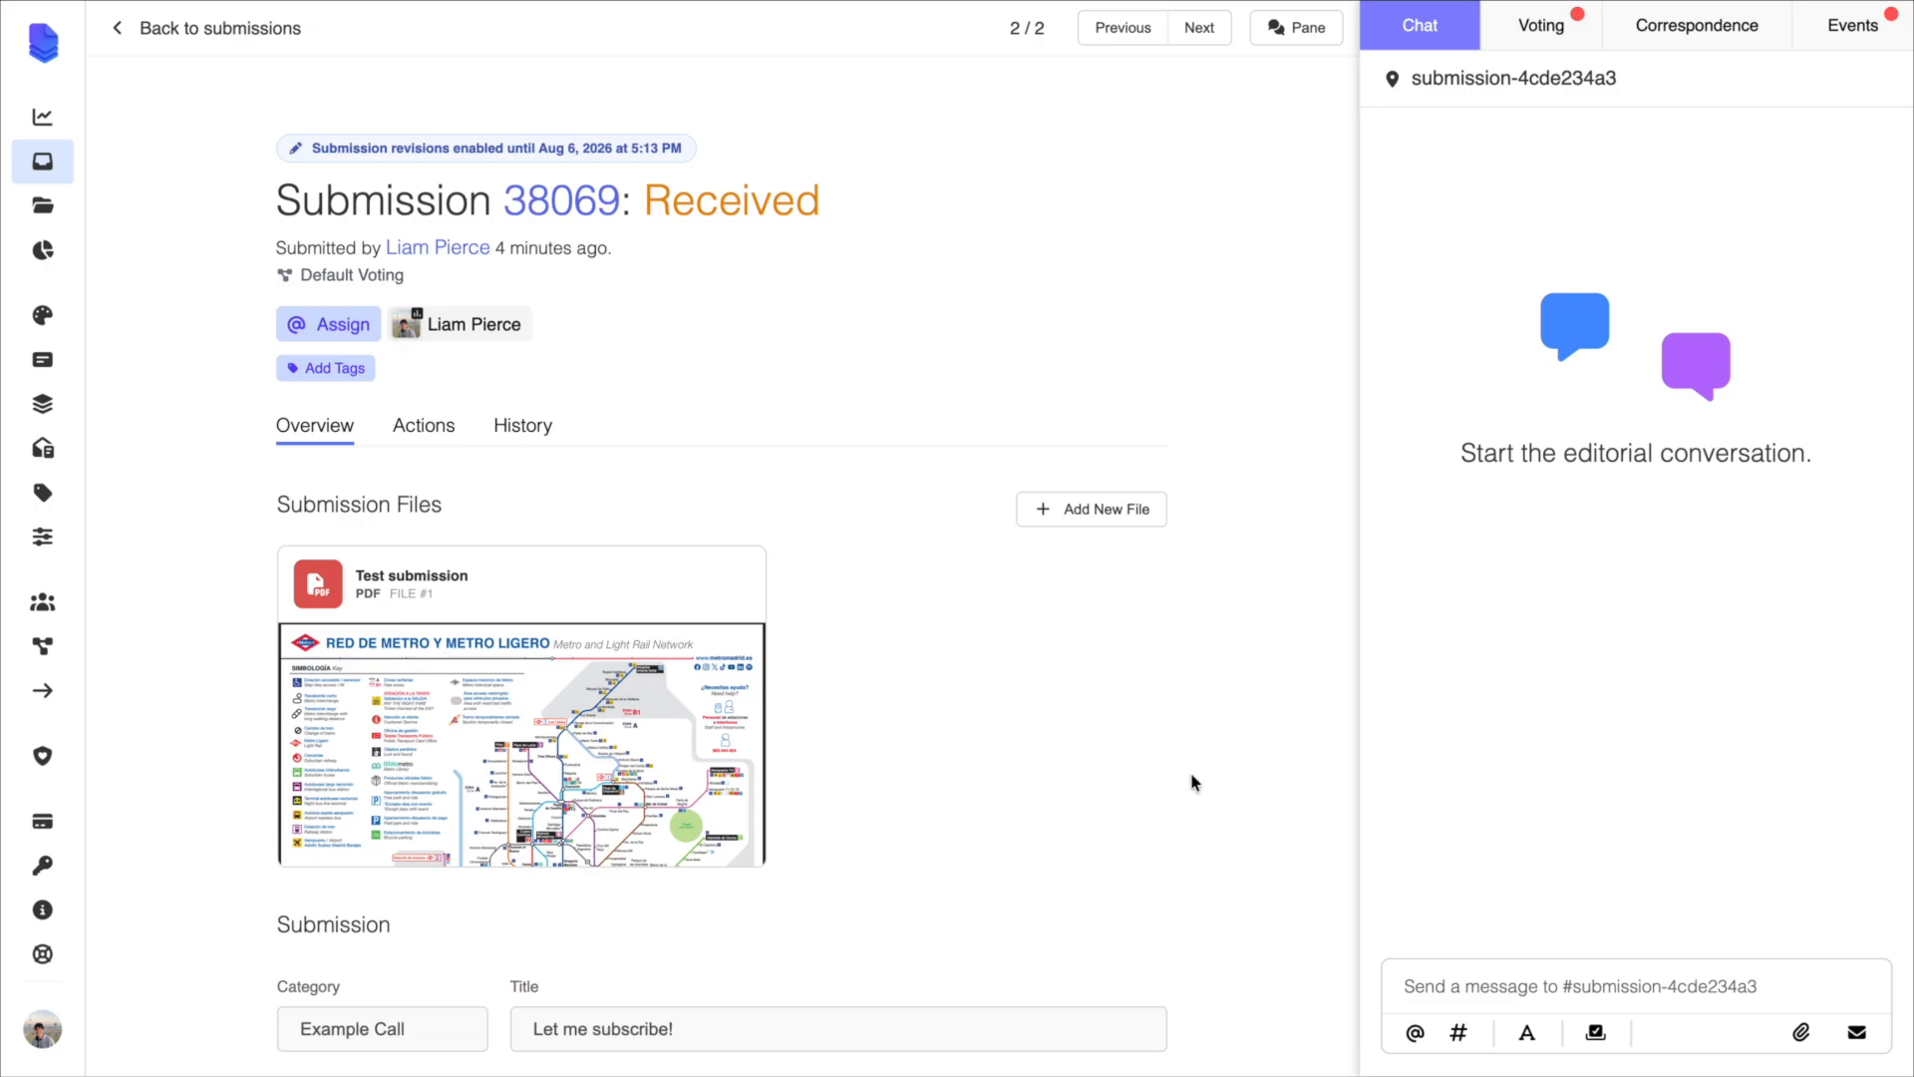
scroll(1193, 782, down, 10)
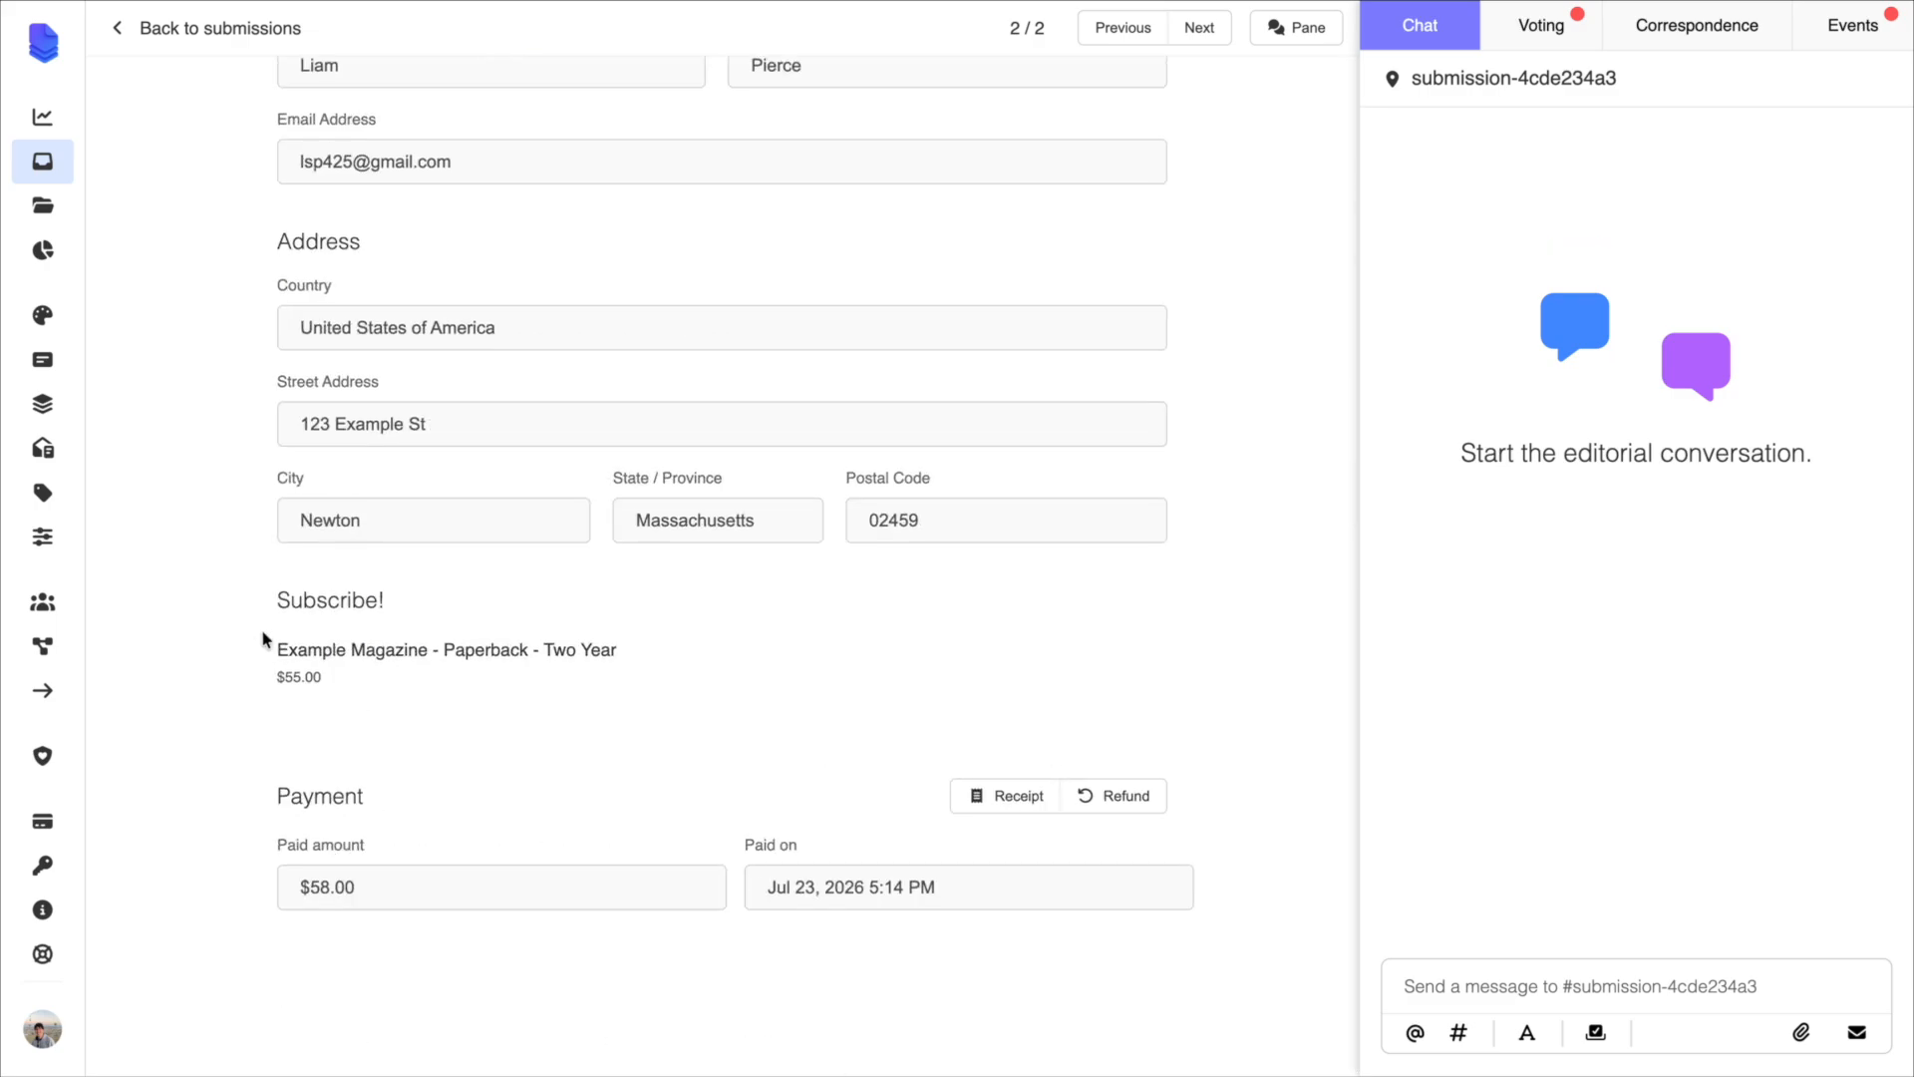
drag(271, 643, 394, 678)
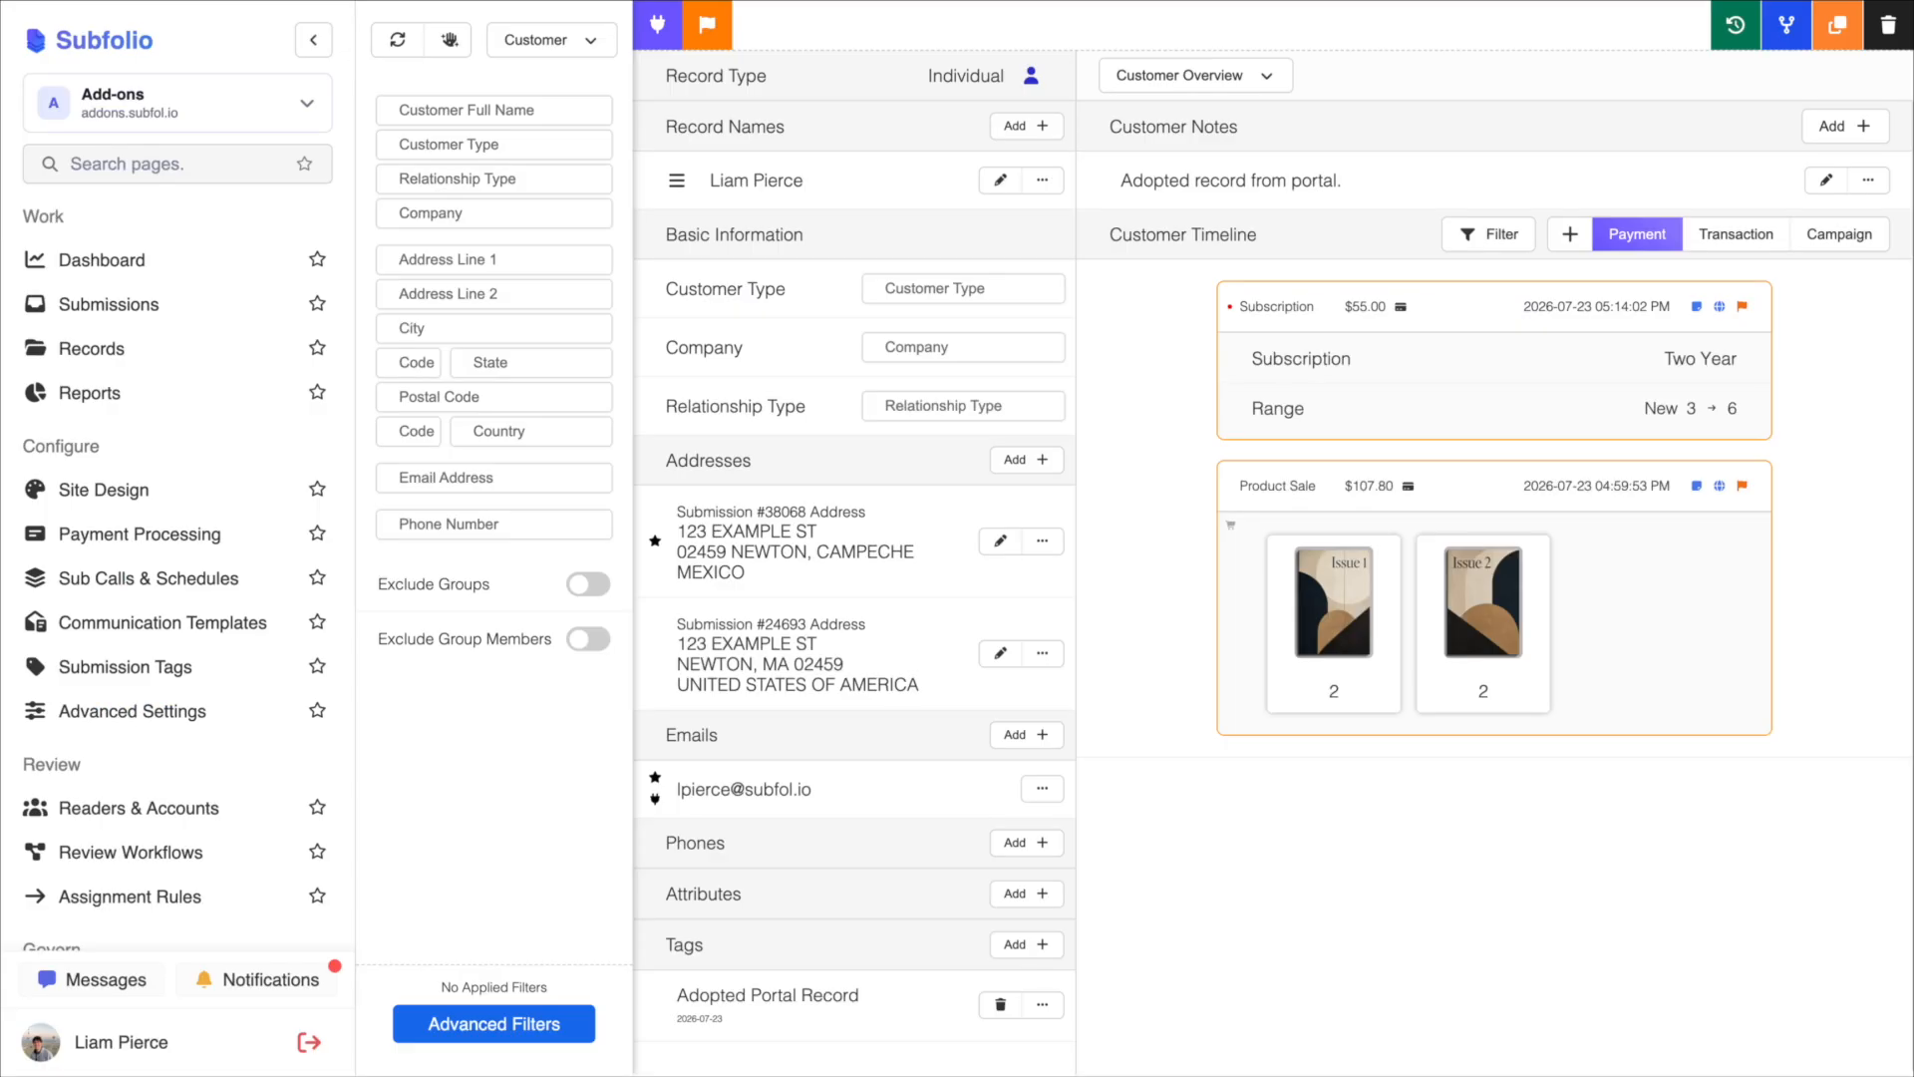
- In the customer record's timeline, check the Two Year subscription's issue range and examine its transaction details
mouse_move(1690, 414)
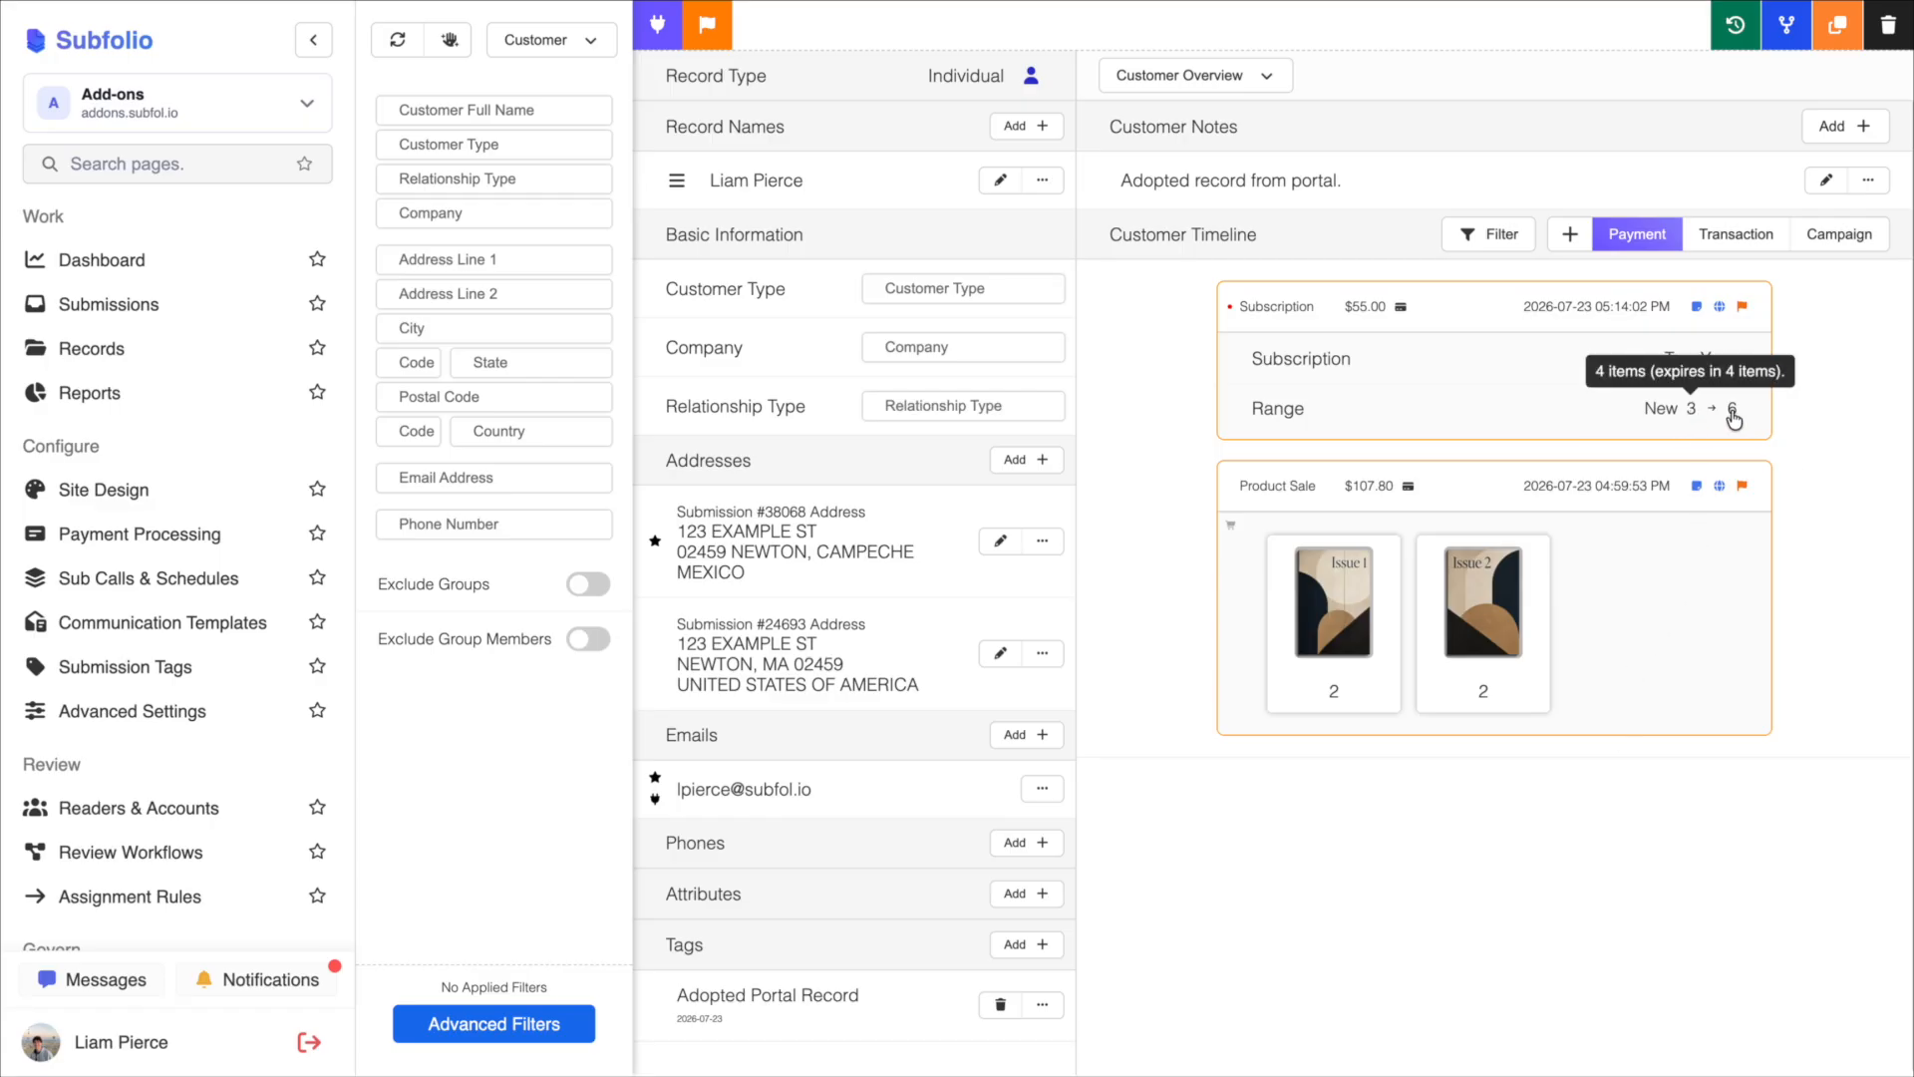
click(1436, 382)
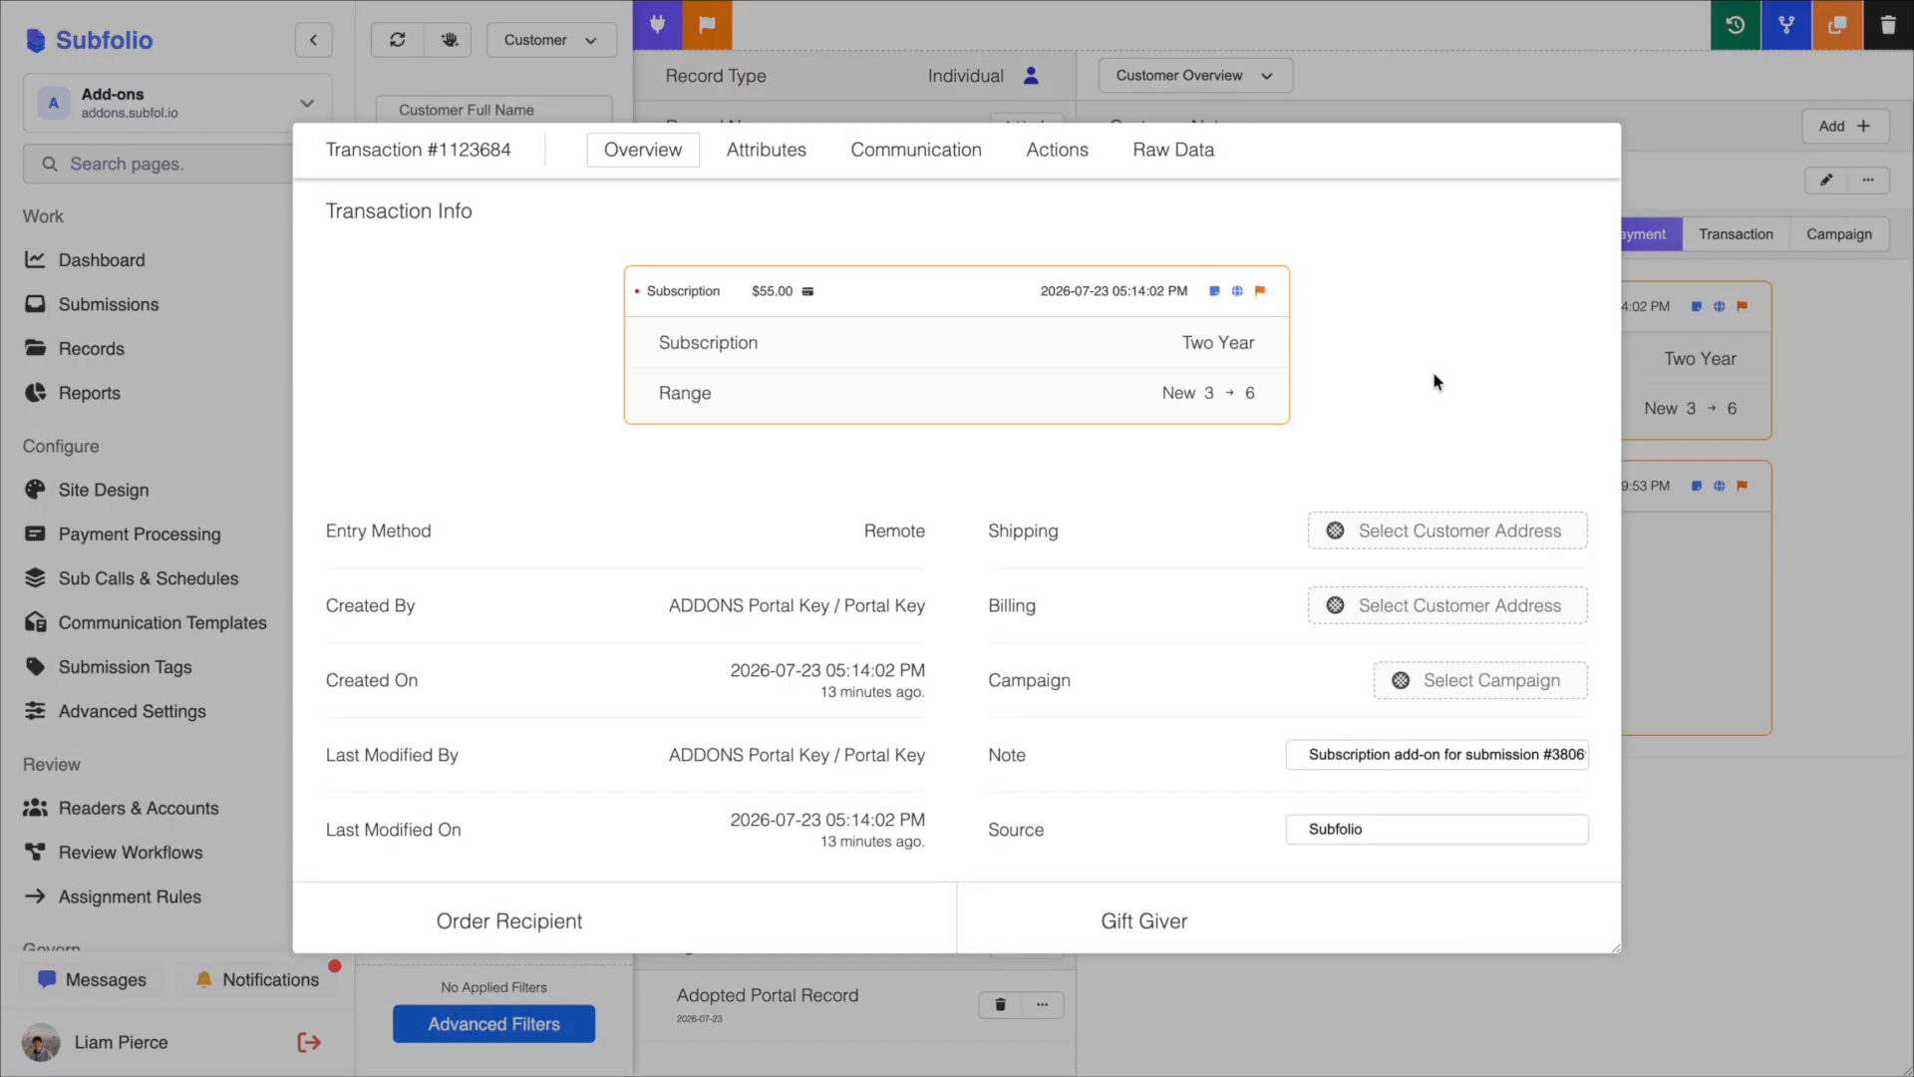
scroll(1432, 382, down, 3)
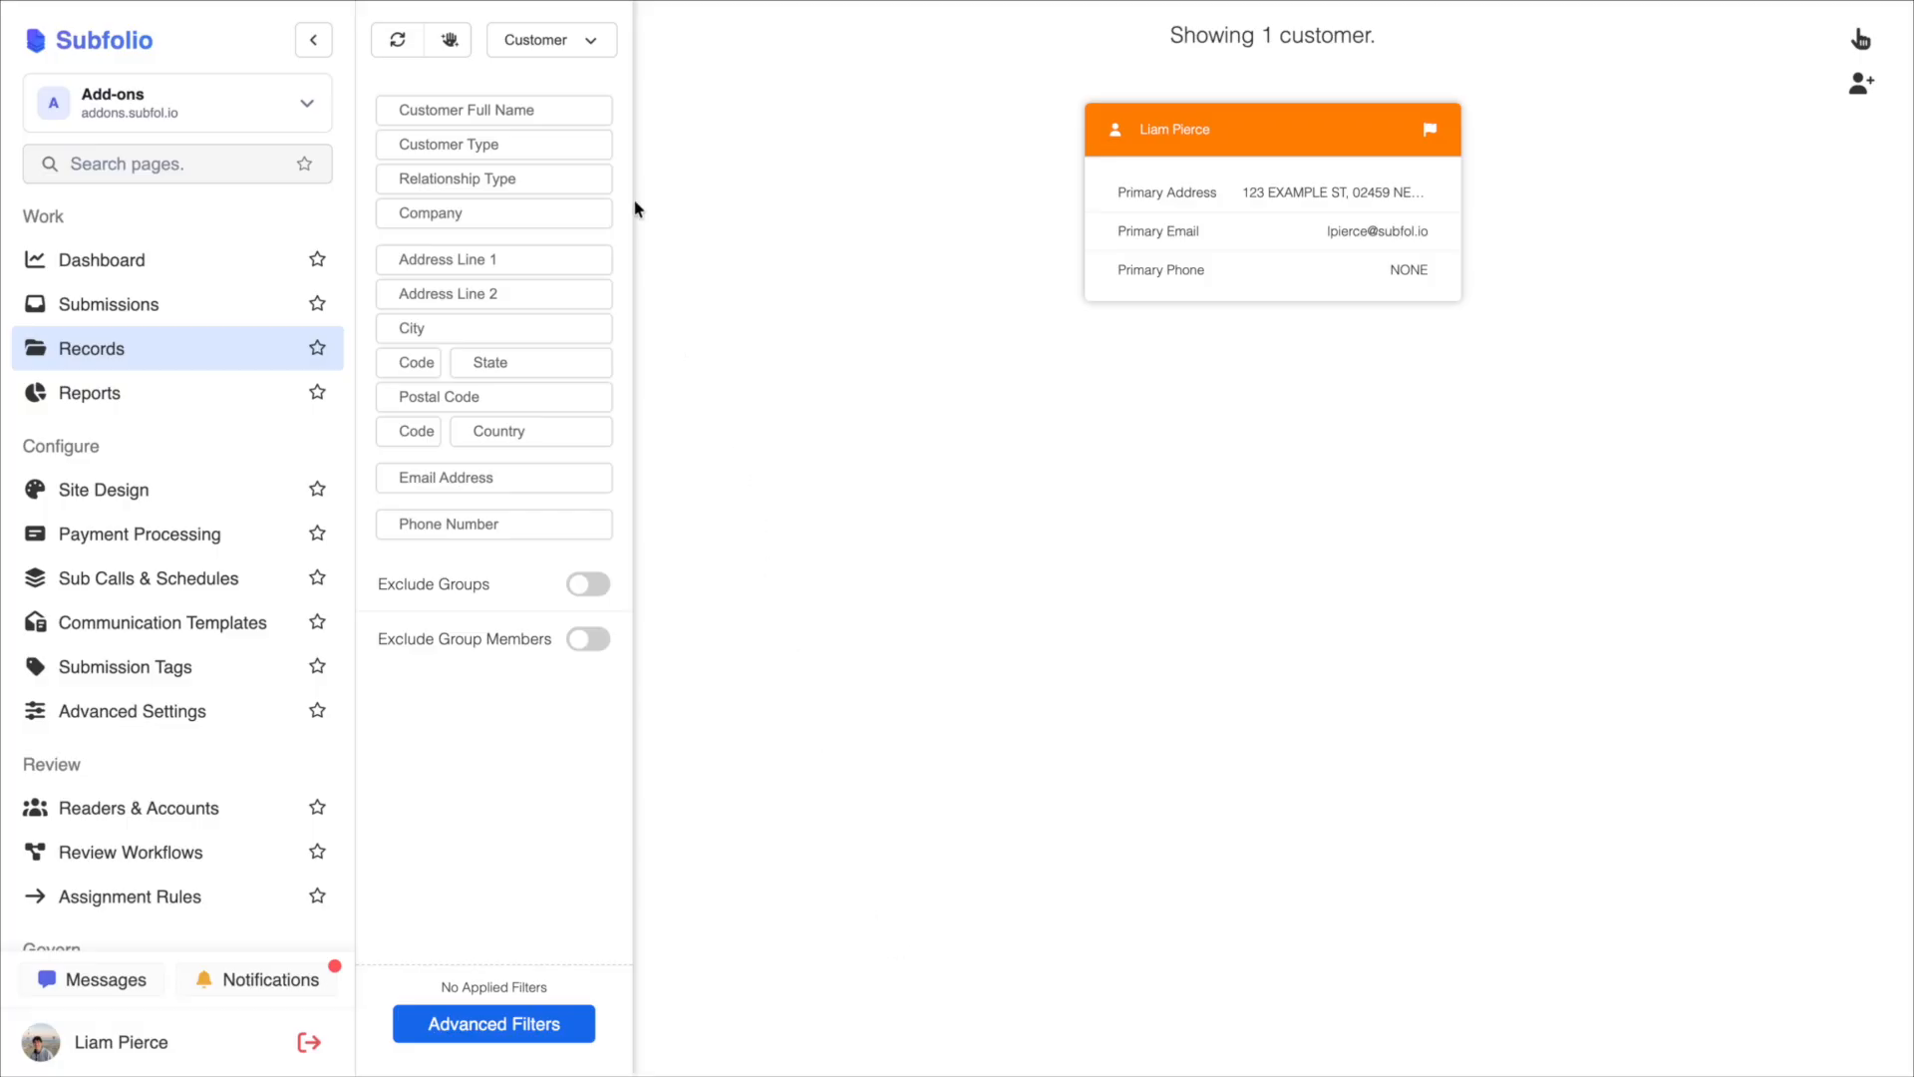
- Switch the records search from customers to transactions and open the customer of the product sale
click(557, 50)
click(547, 360)
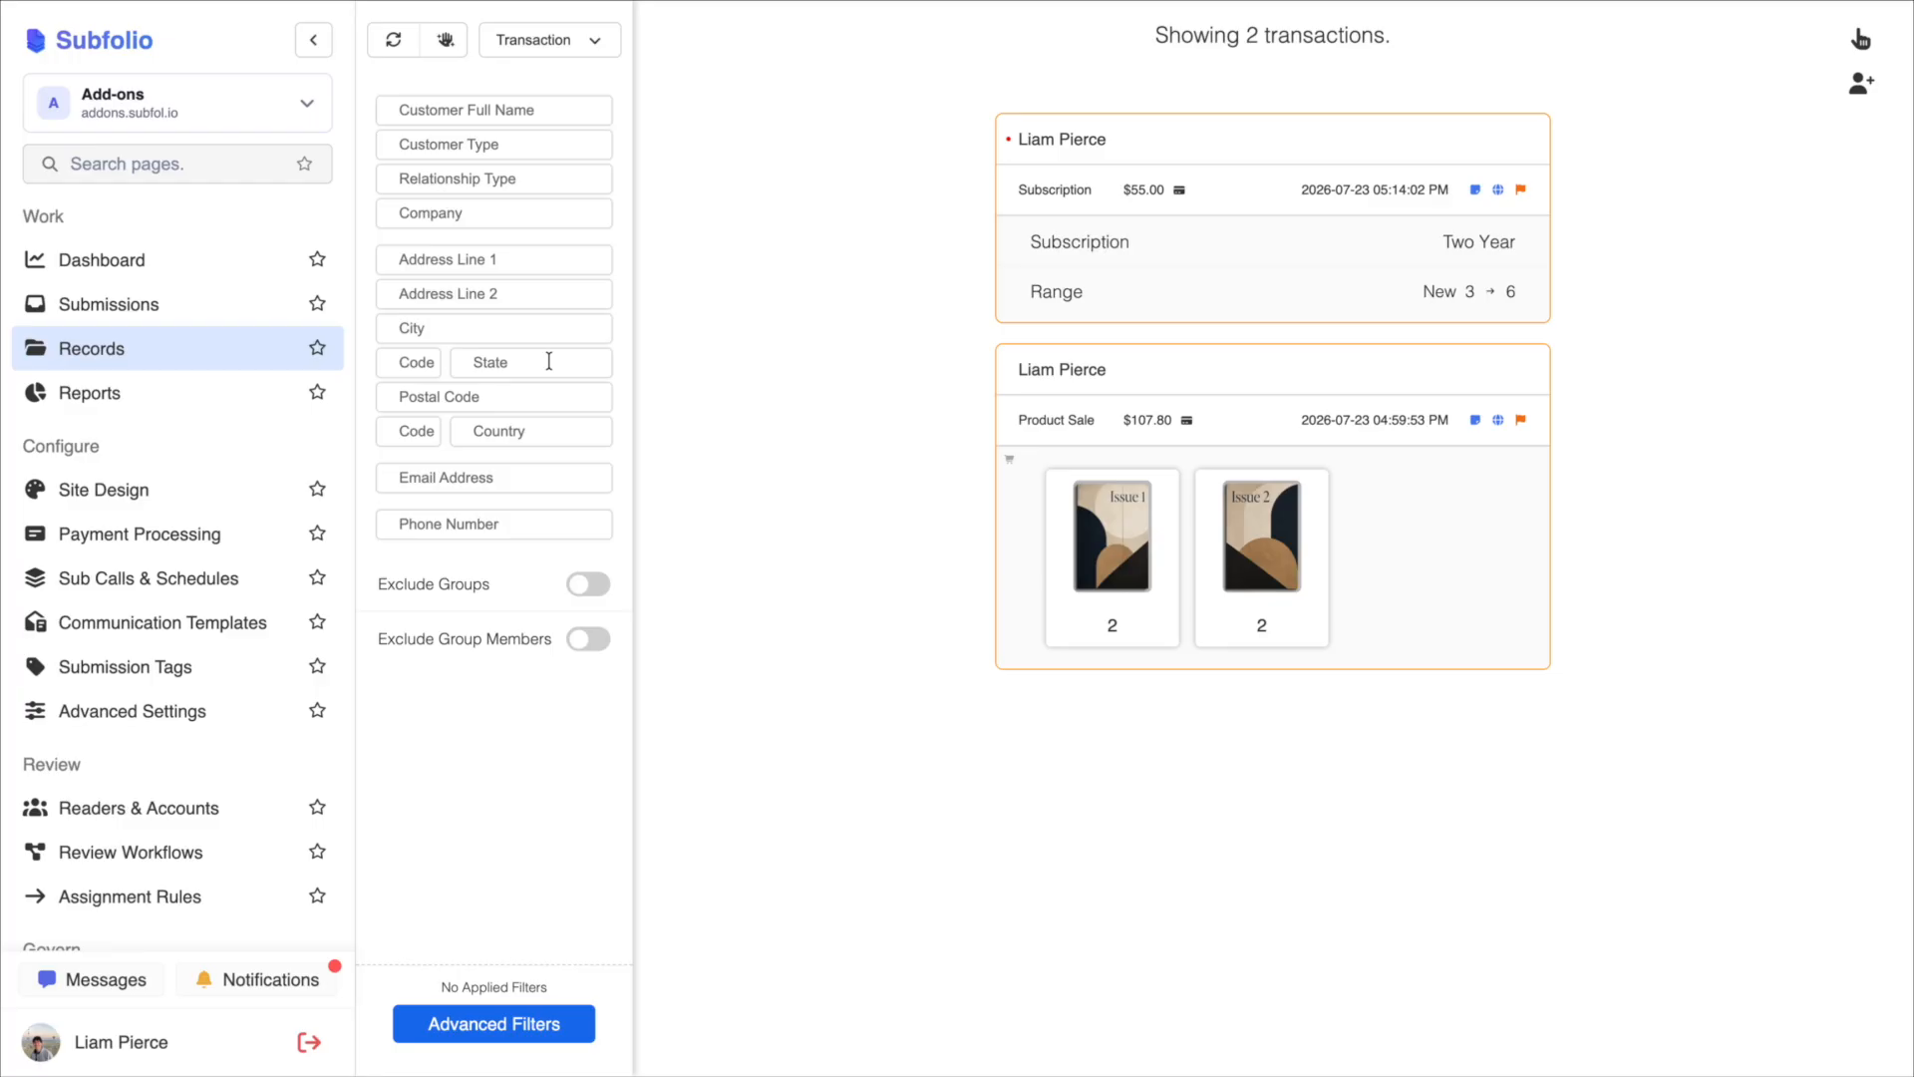
click(1059, 371)
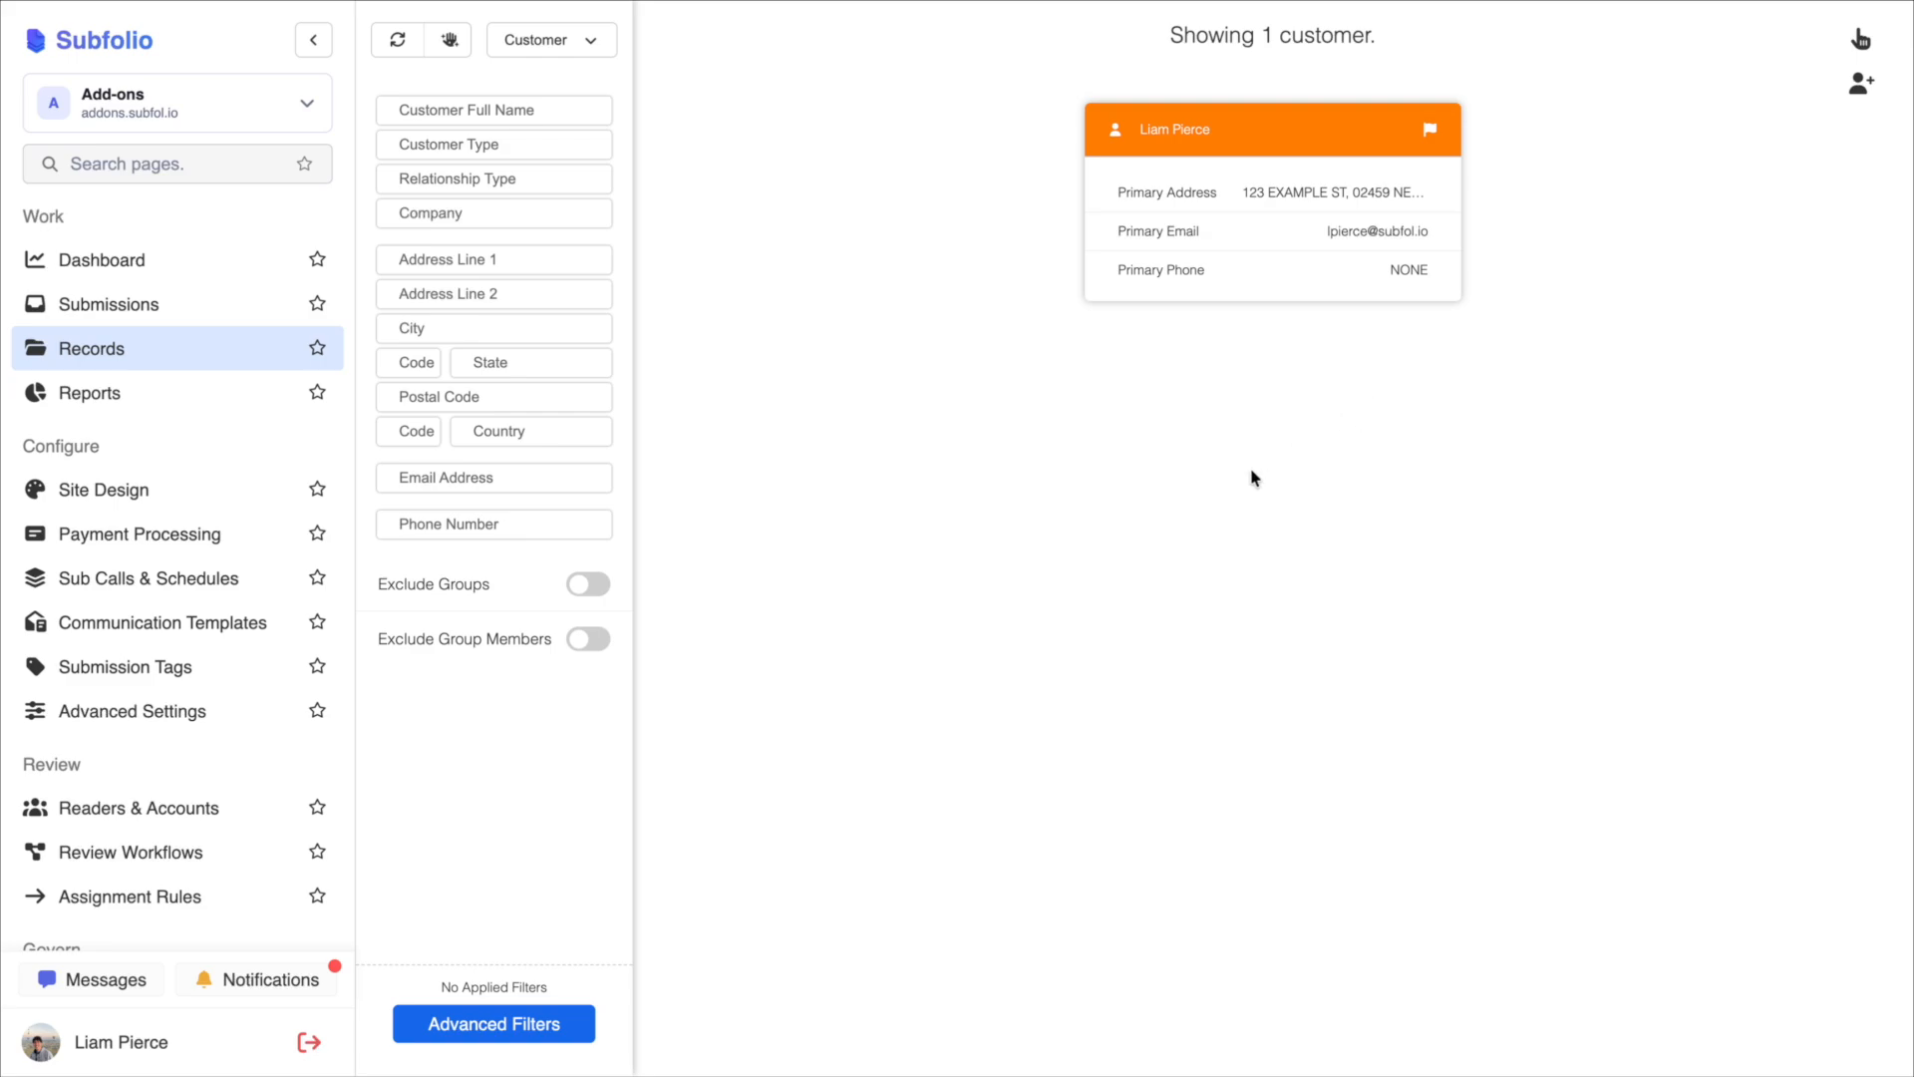
- Build an advanced customer search with the Subscription Is Active filter switched on and apply it
click(554, 1017)
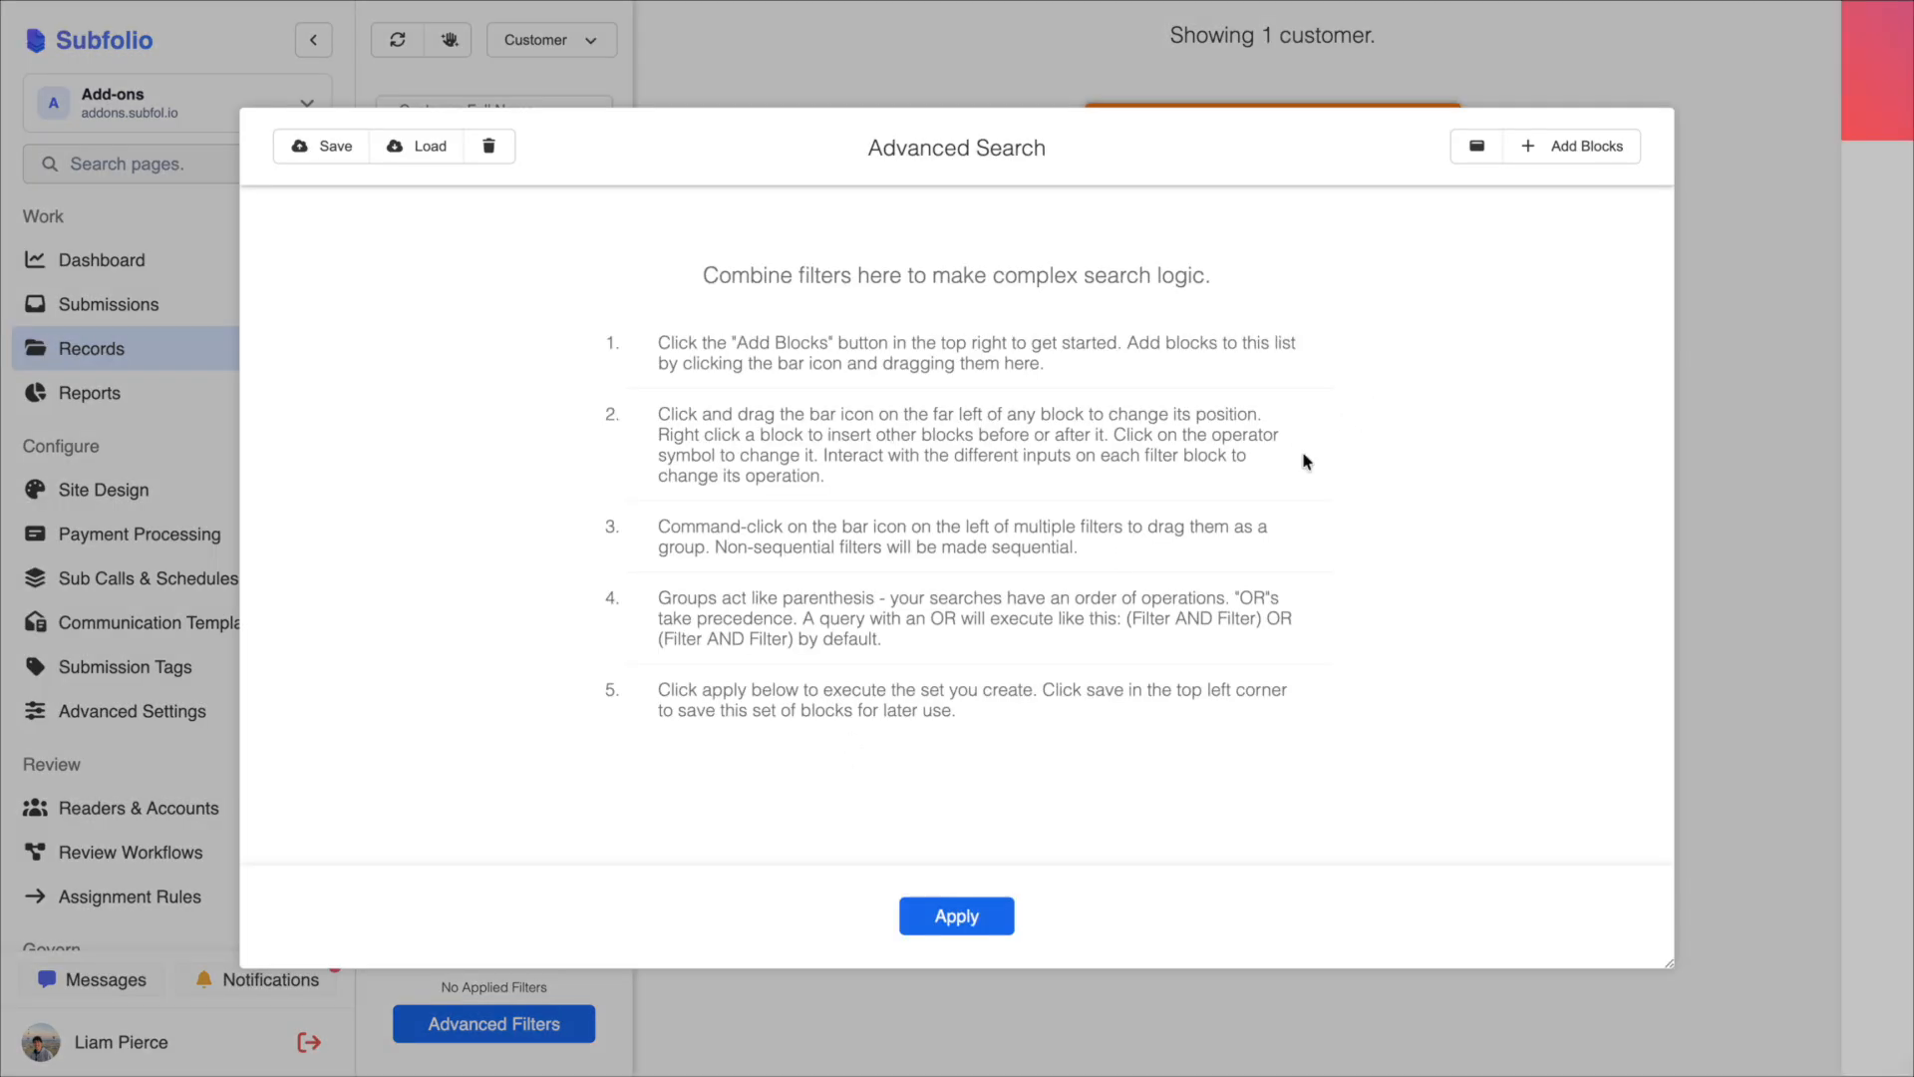
click(1899, 80)
text(subscription is)
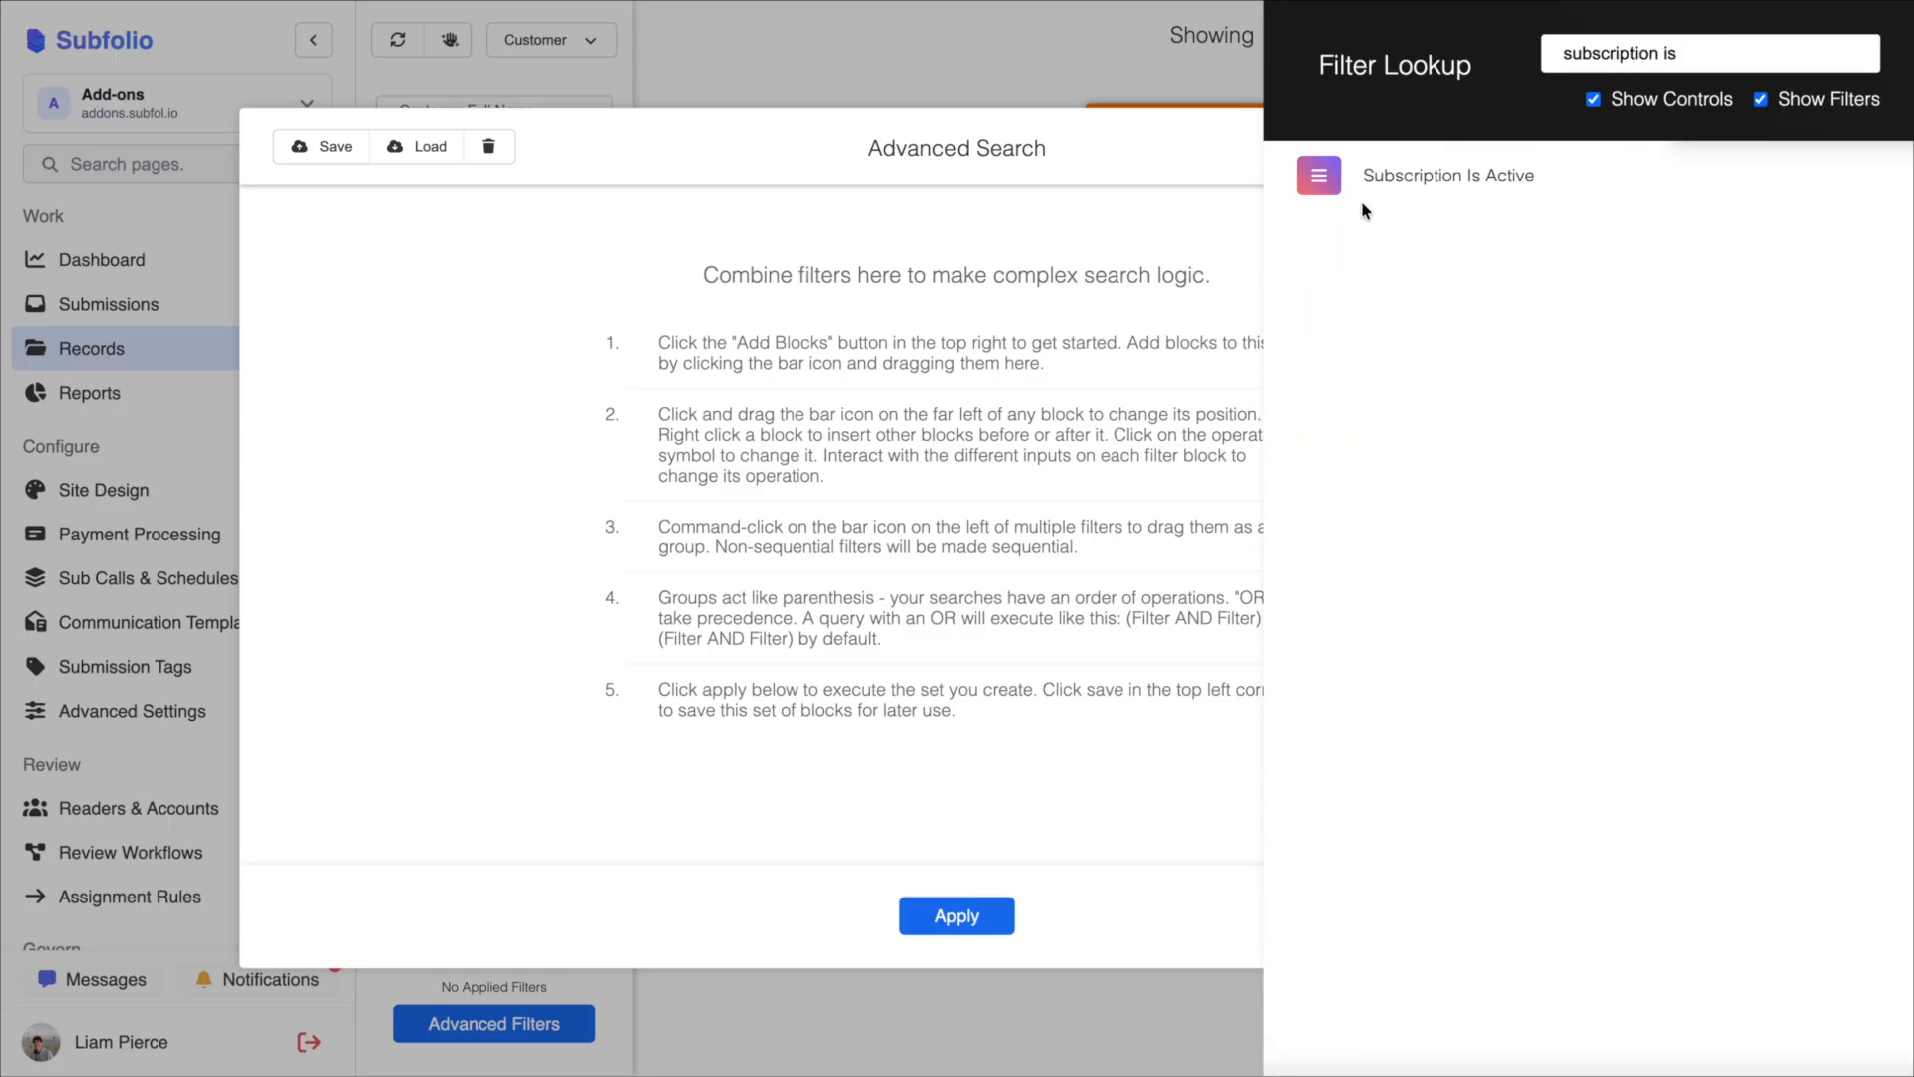
drag(1306, 187, 1198, 223)
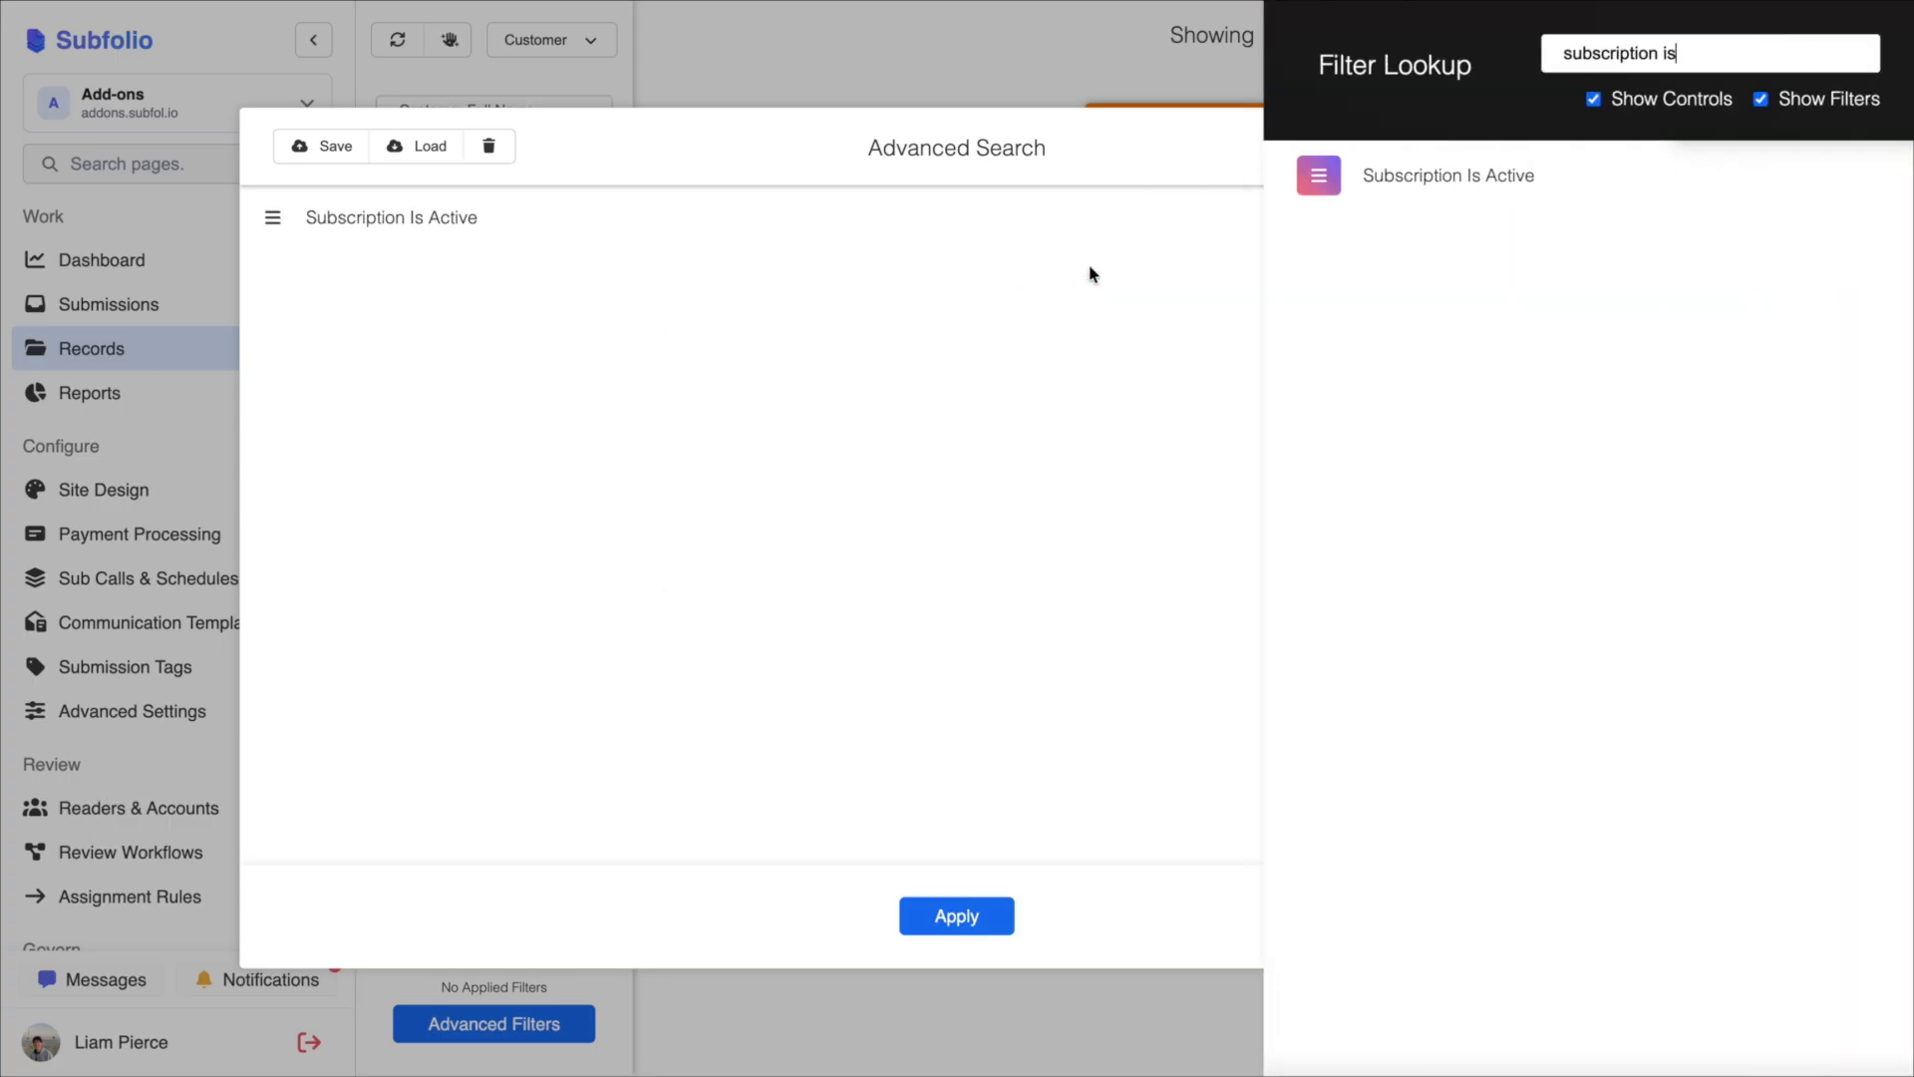
click(1483, 217)
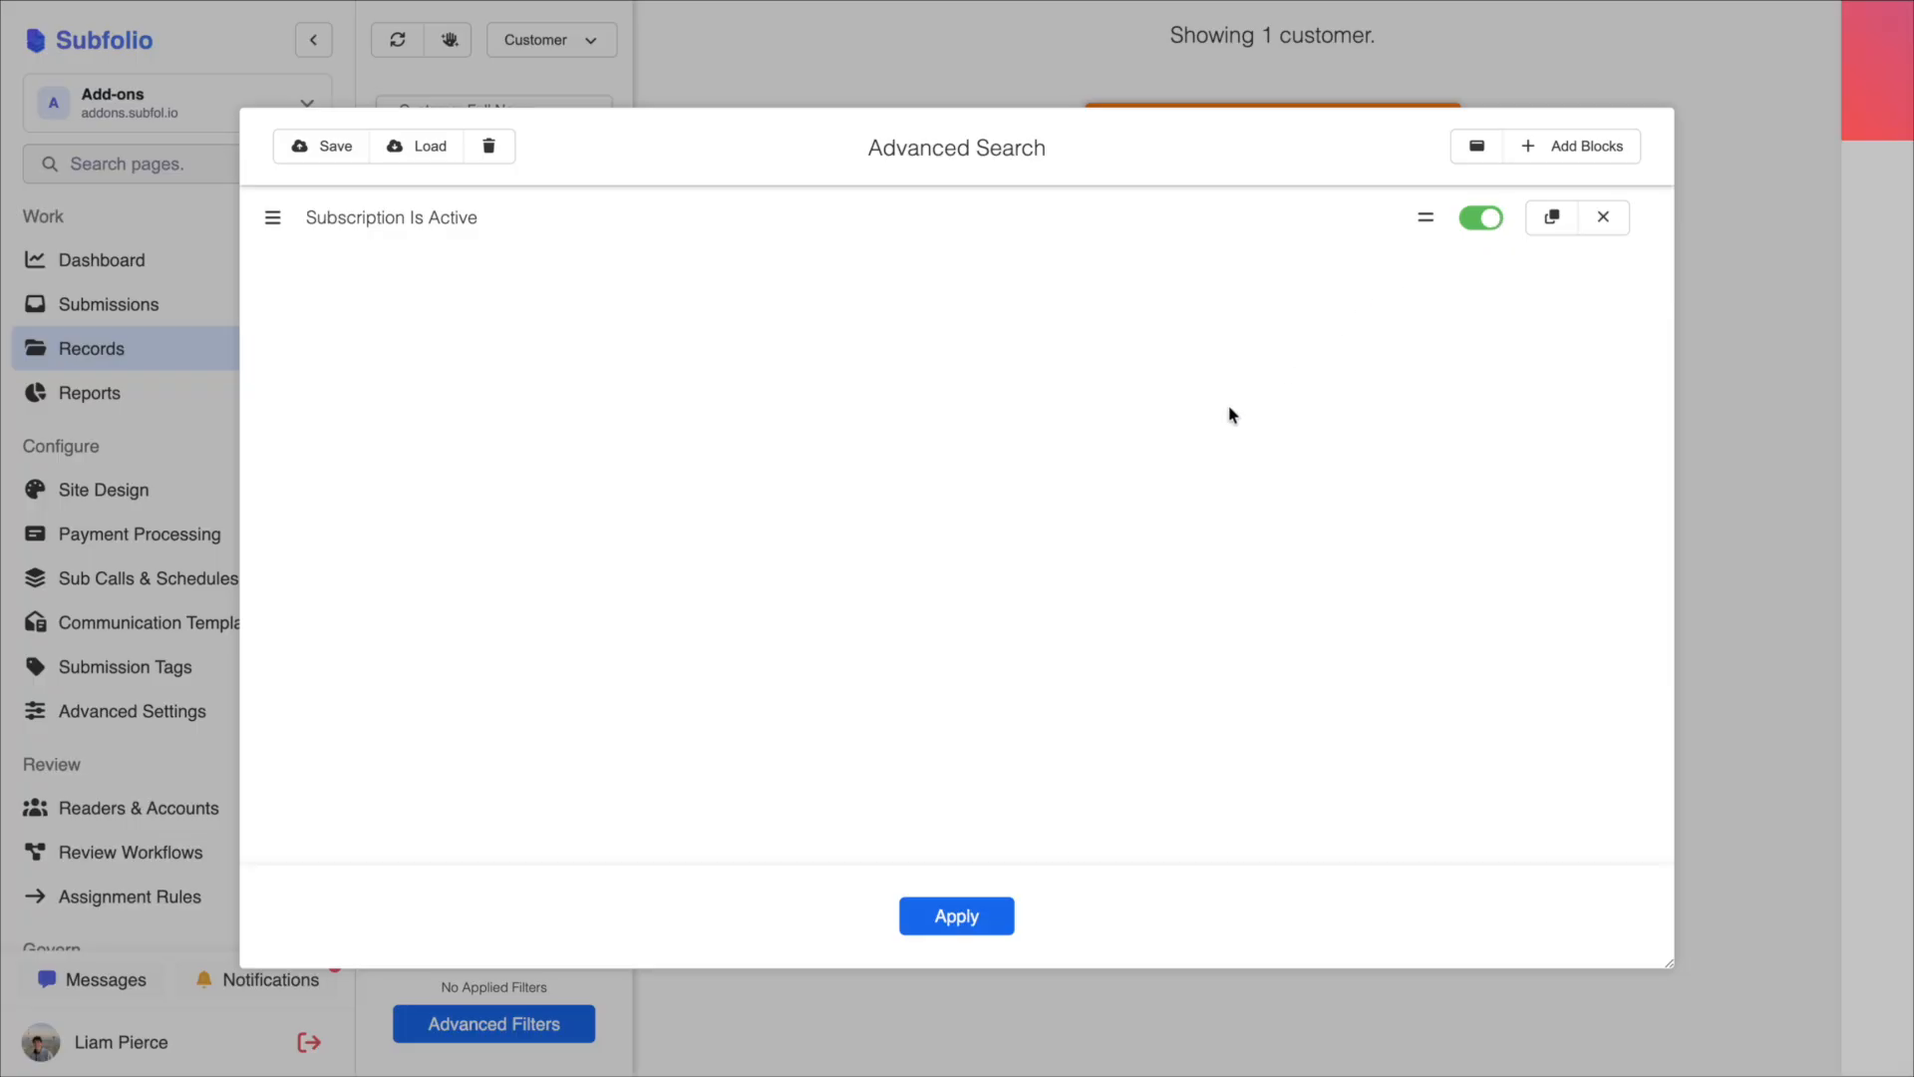
click(923, 912)
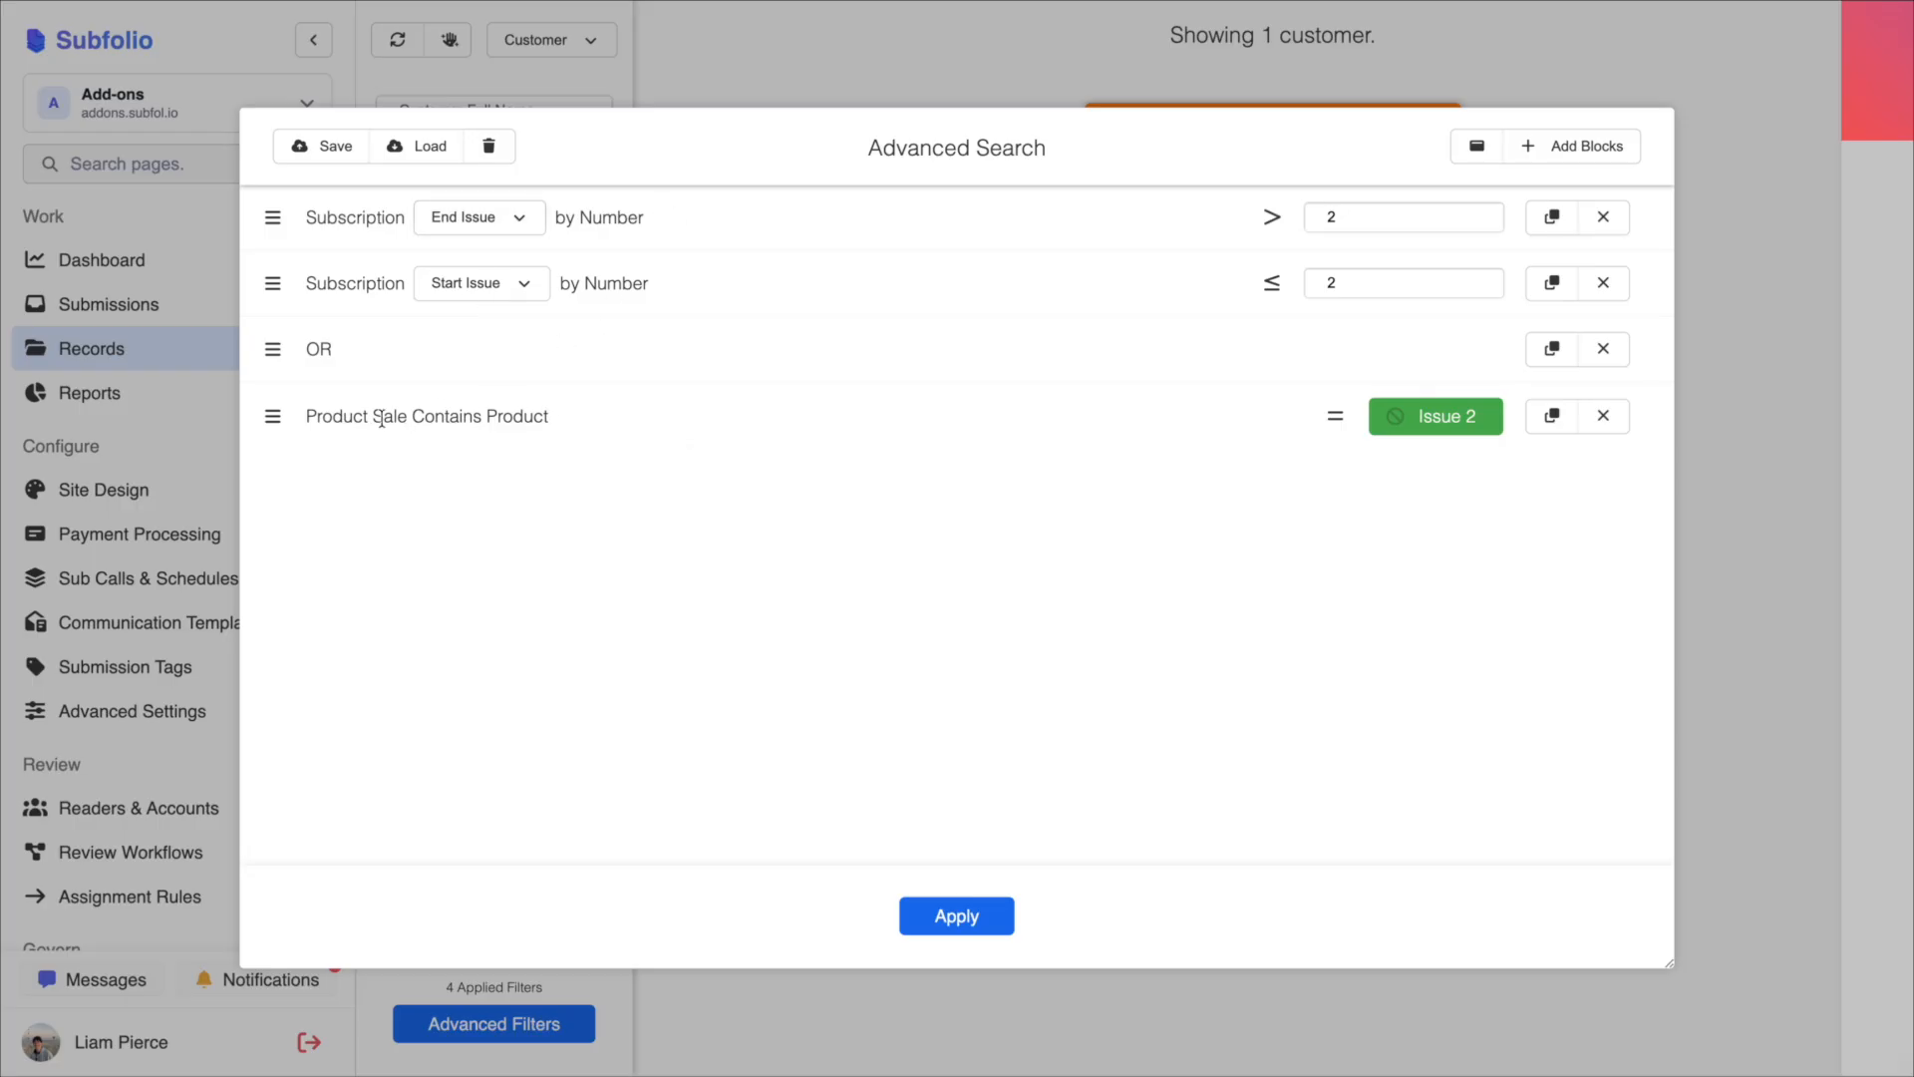
- Apply the advanced search for subscriptions with End Issue > 2 and Start Issue ≤ 2, OR product sales containing Issue 2
click(963, 916)
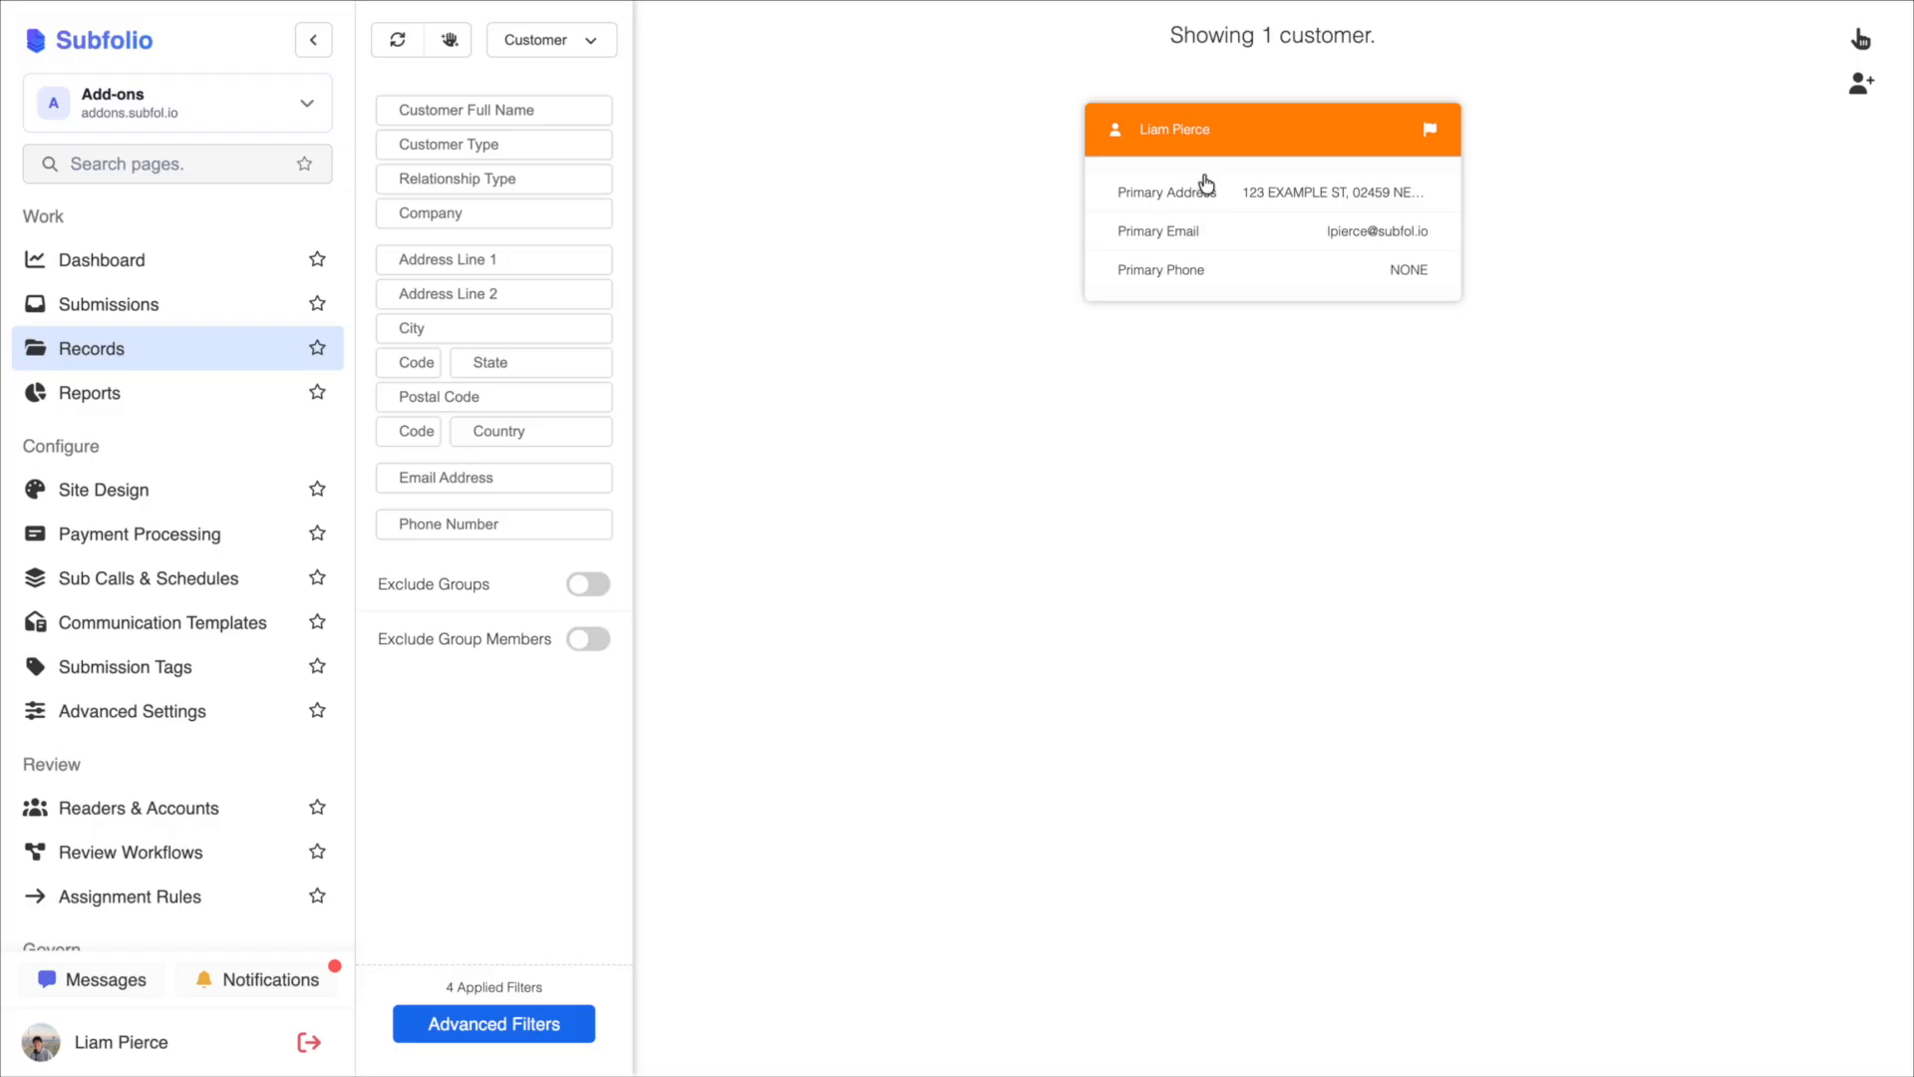